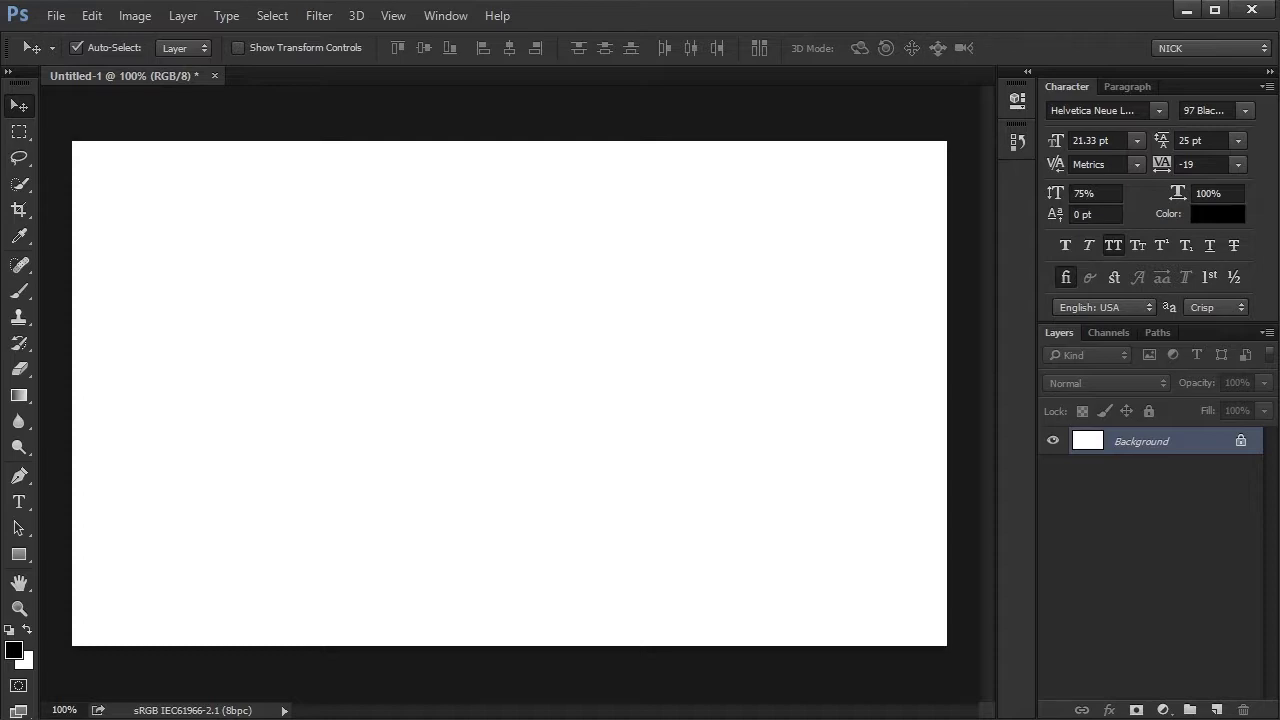
- Switch to Adobe Bridge and open cute baby-baboon.jpg from the CoolMonkeyPics folder in Adobe Photoshop CC 2014
key(alt+Tab)
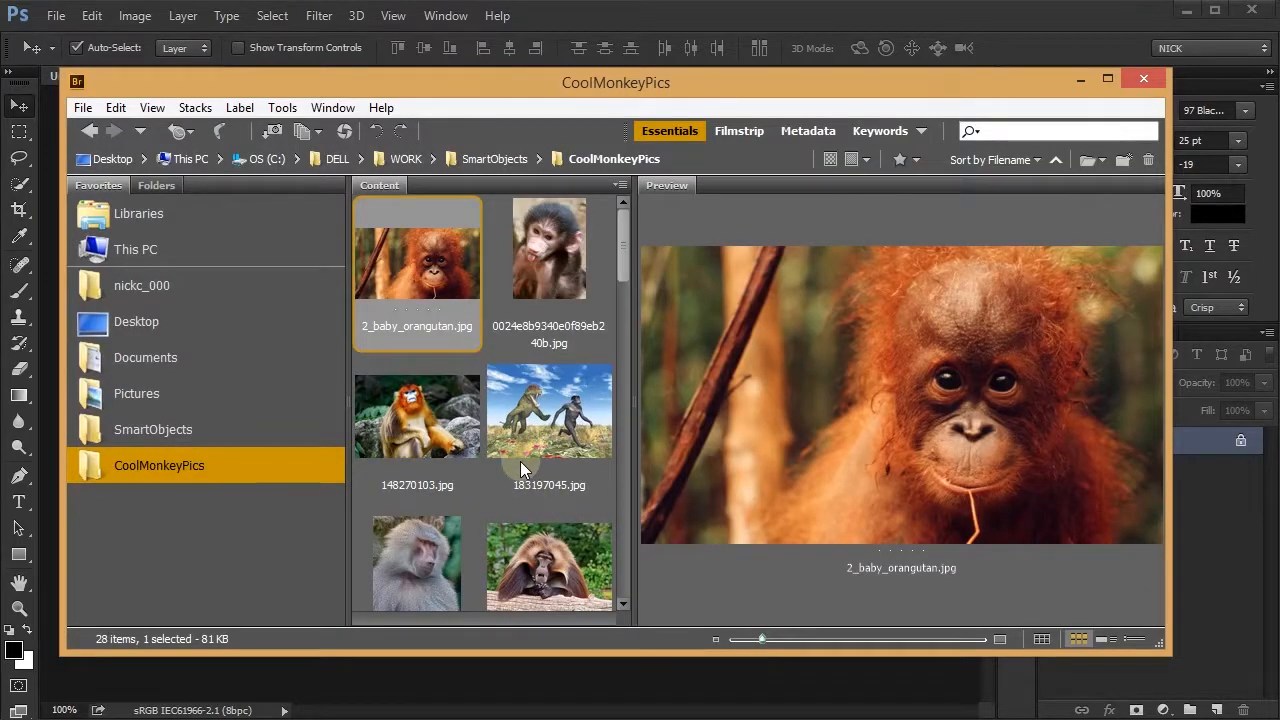
key(Down)
key(Down)
key(Down)
key(Down)
key(Down)
key(Down)
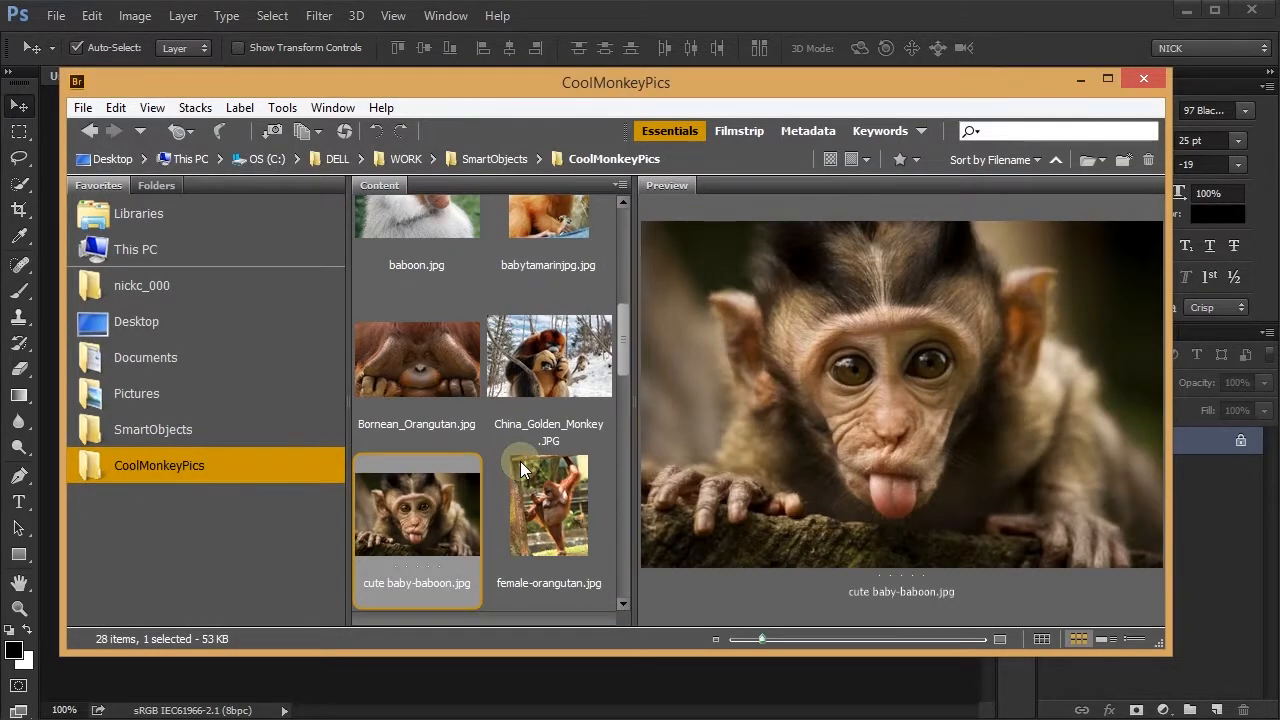
right_click(388, 521)
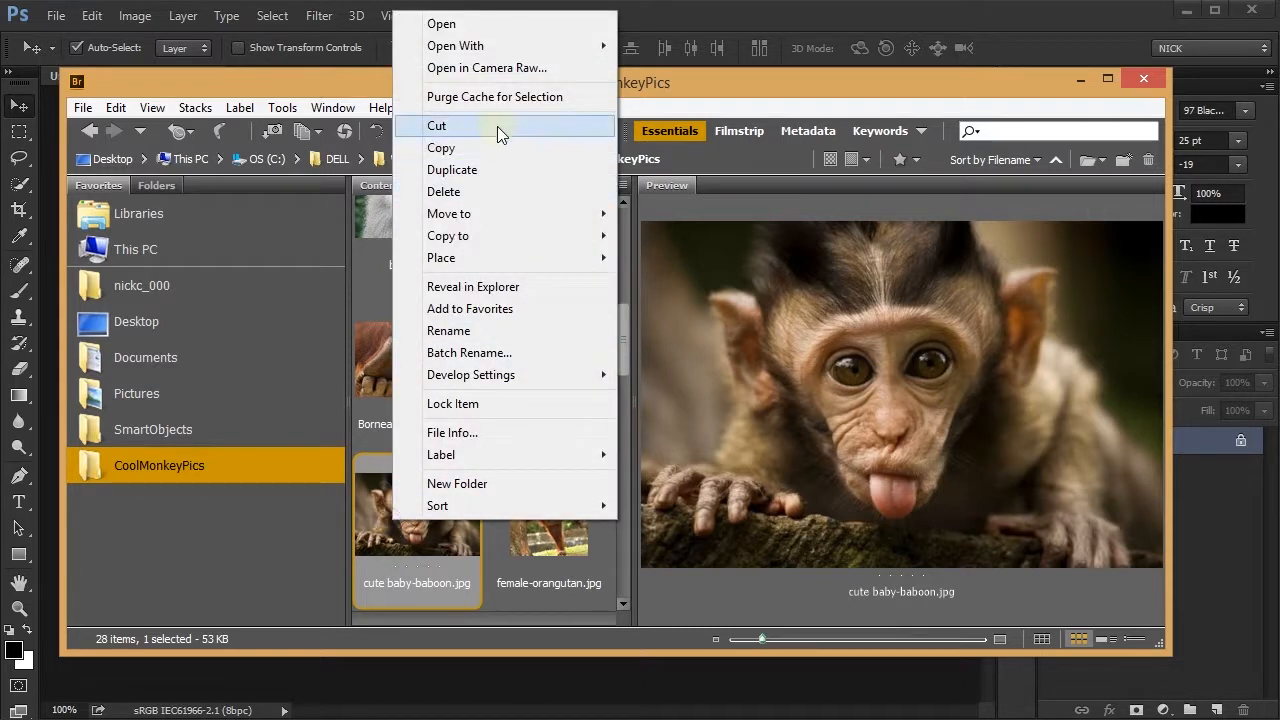
mouse_move(497, 44)
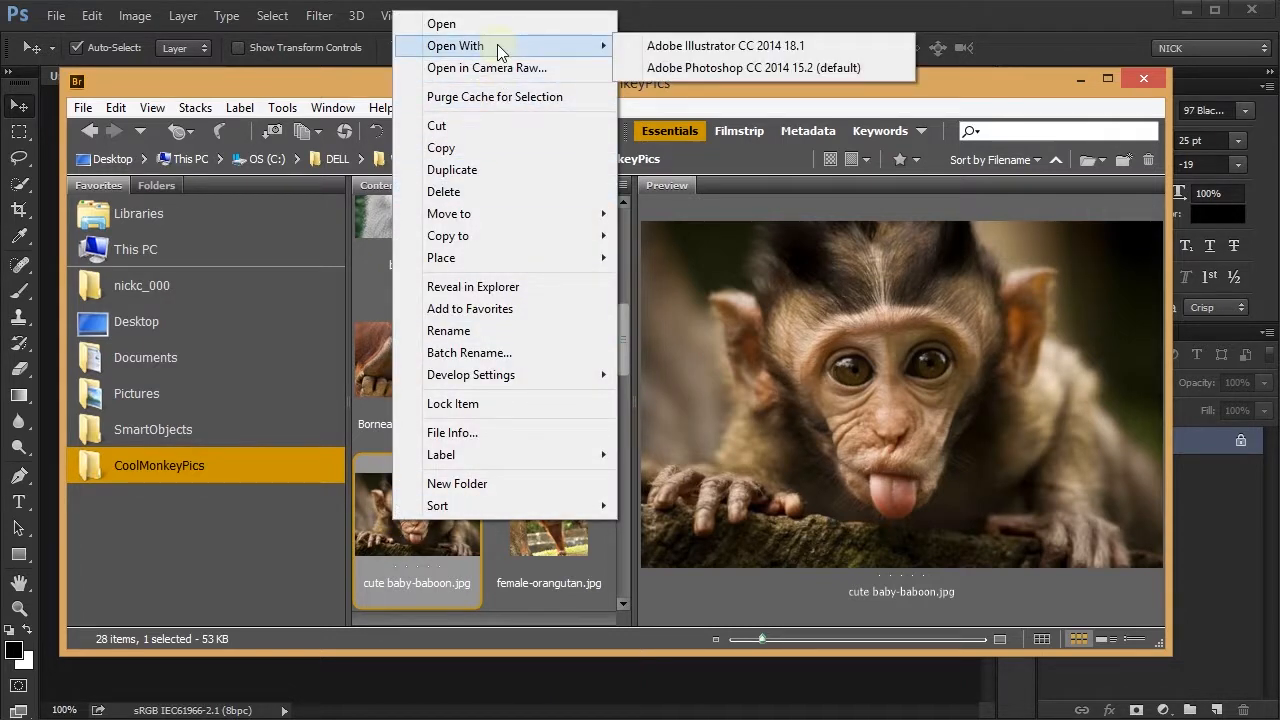
click(722, 66)
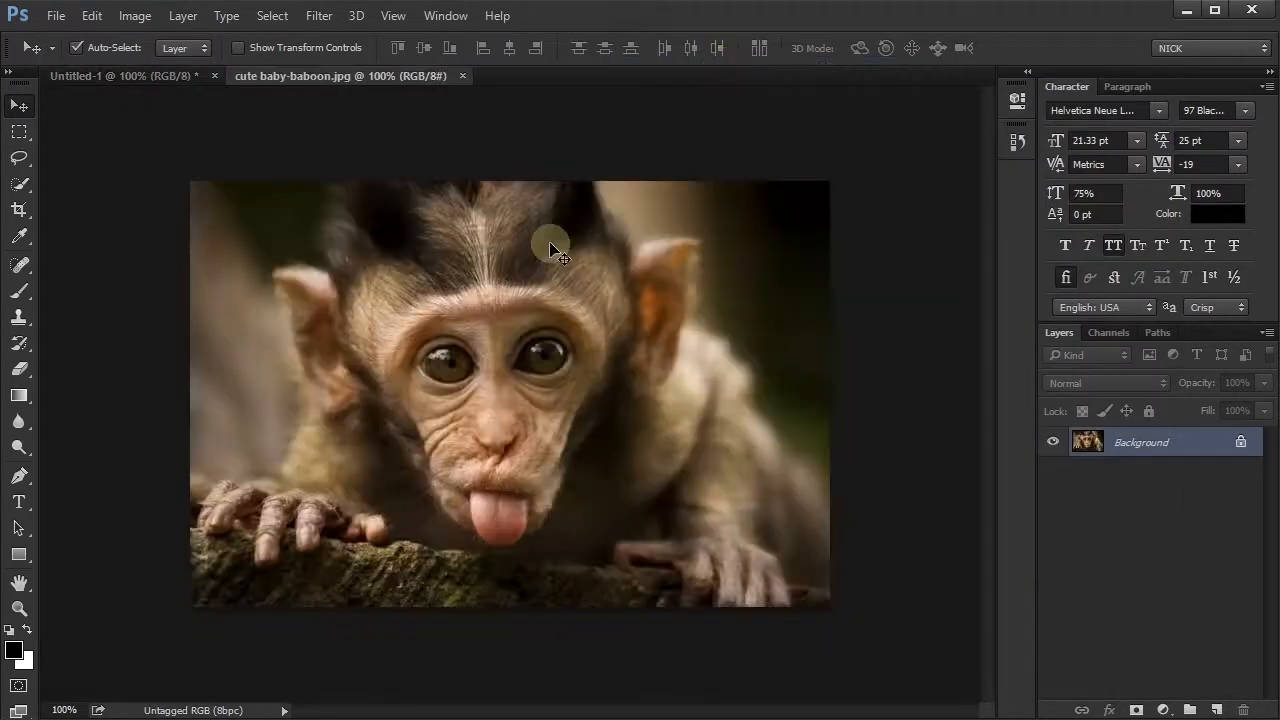
- Convert the baboon photo's Background into a regular layer and copy it into the Untitled-1 document
double_click(1137, 443)
click(511, 141)
drag(586, 323, 570, 382)
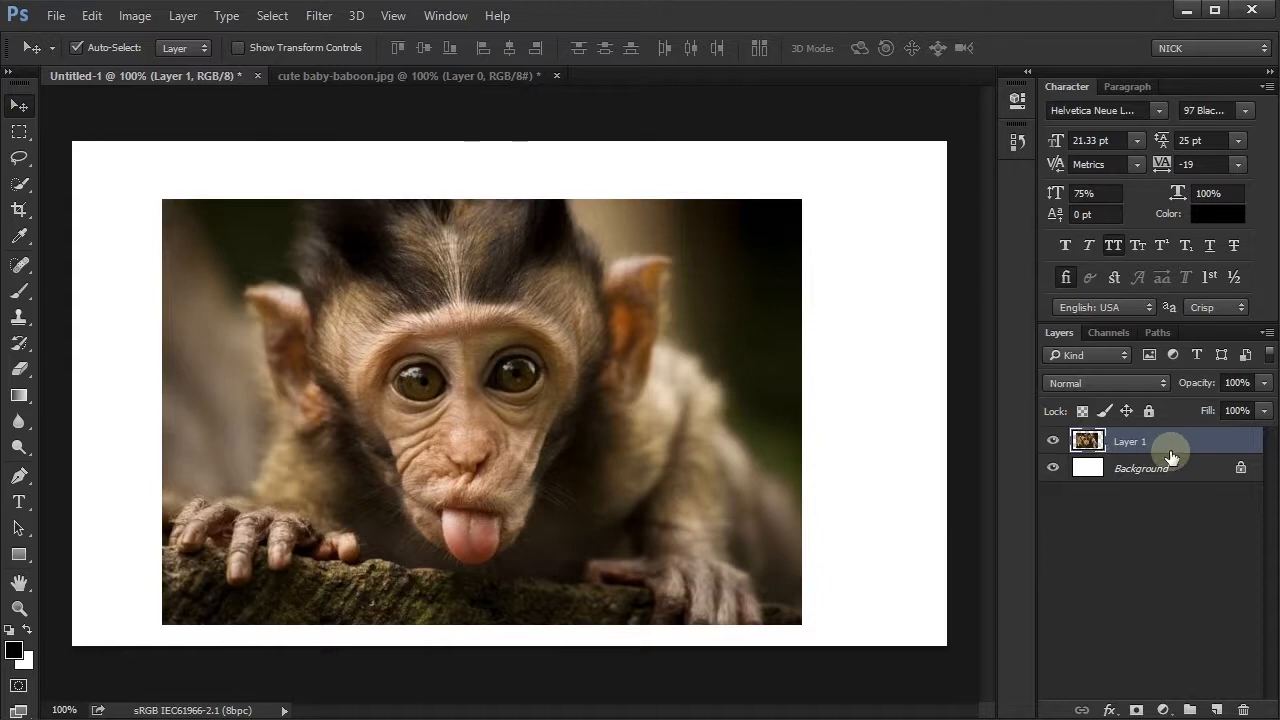
- Reposition the baboon photo near the middle of the canvas and convert its layer to a Smart Object
drag(573, 394, 600, 386)
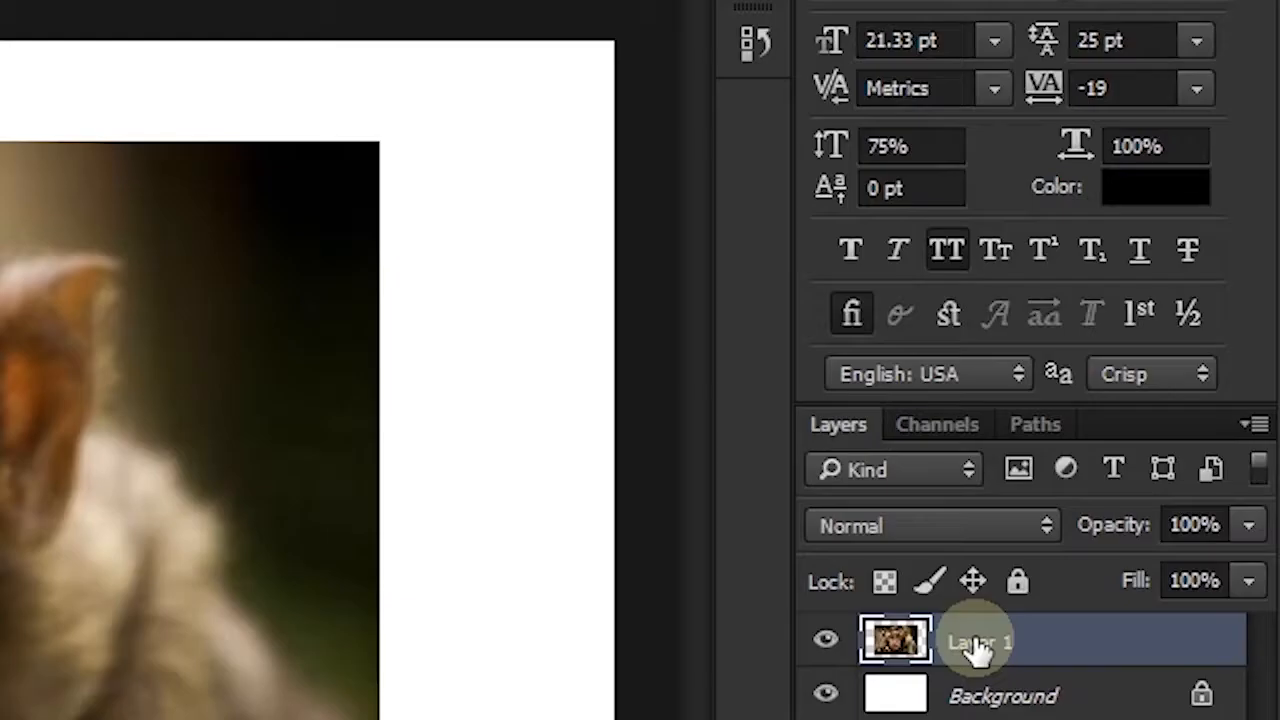
right_click(1127, 444)
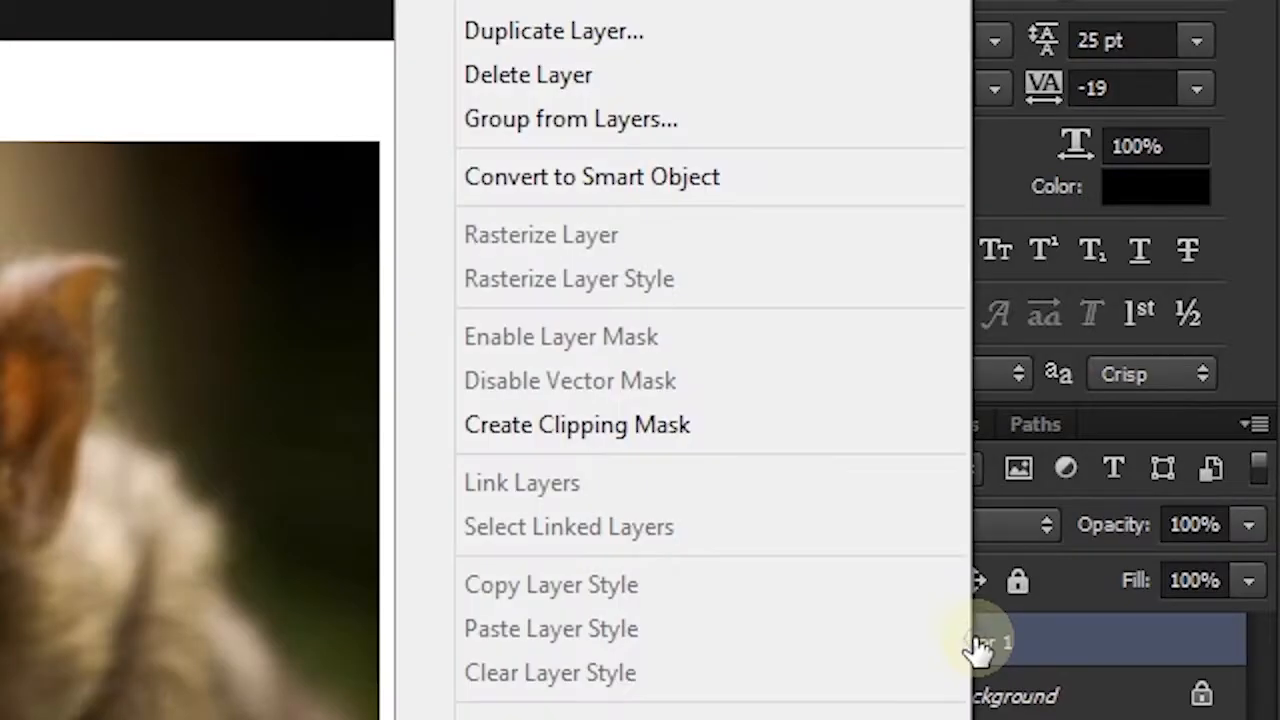
click(519, 190)
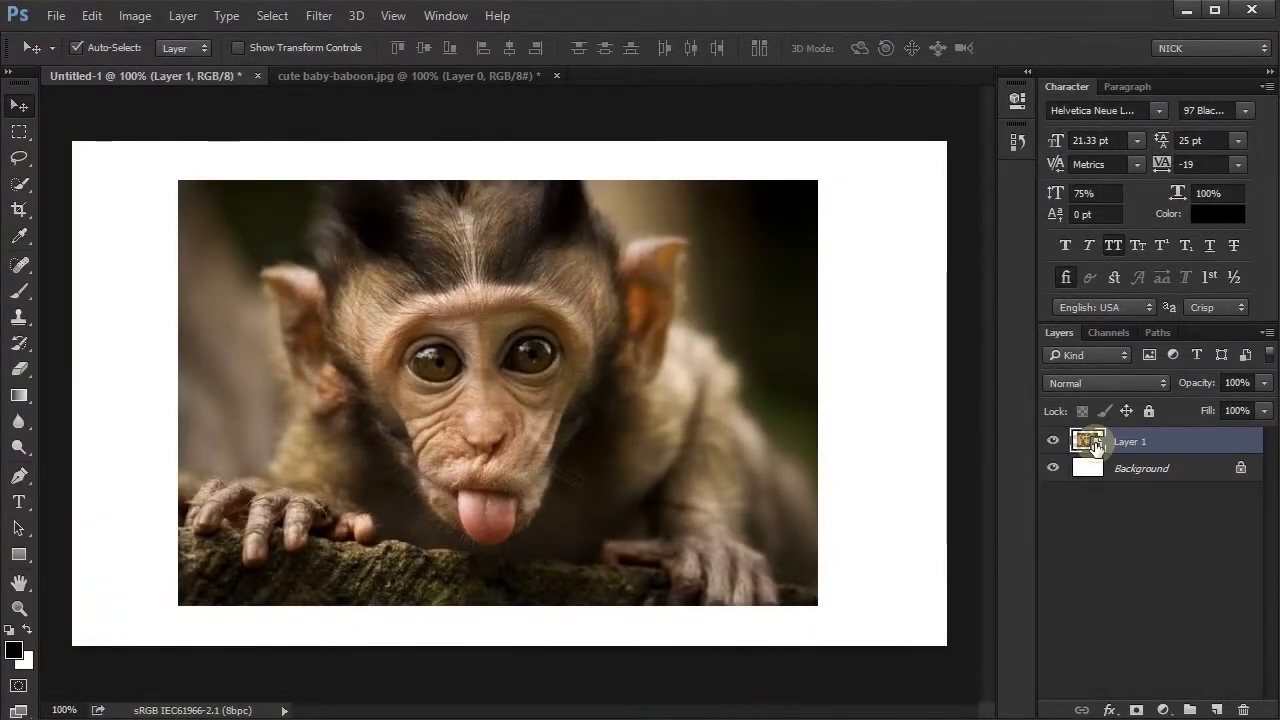
- Open the baboon Smart Object's contents for inspection, then close them and return to Untitled-1
double_click(1095, 445)
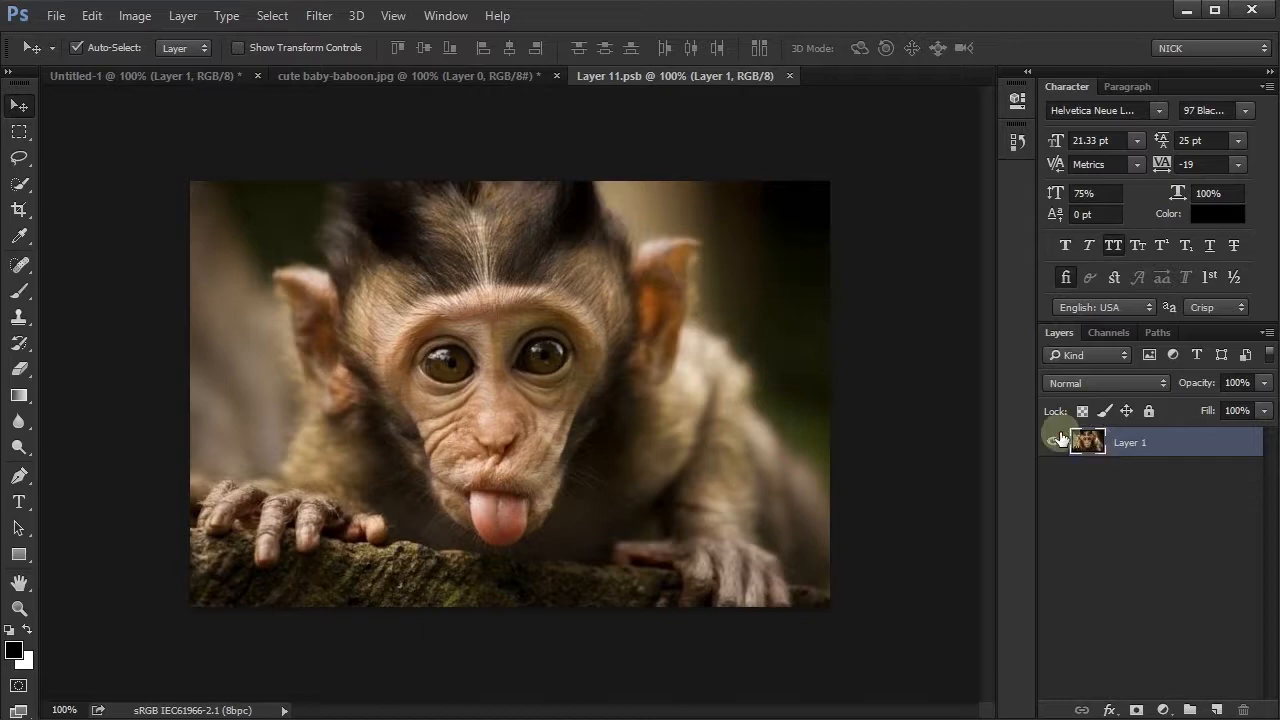
click(789, 76)
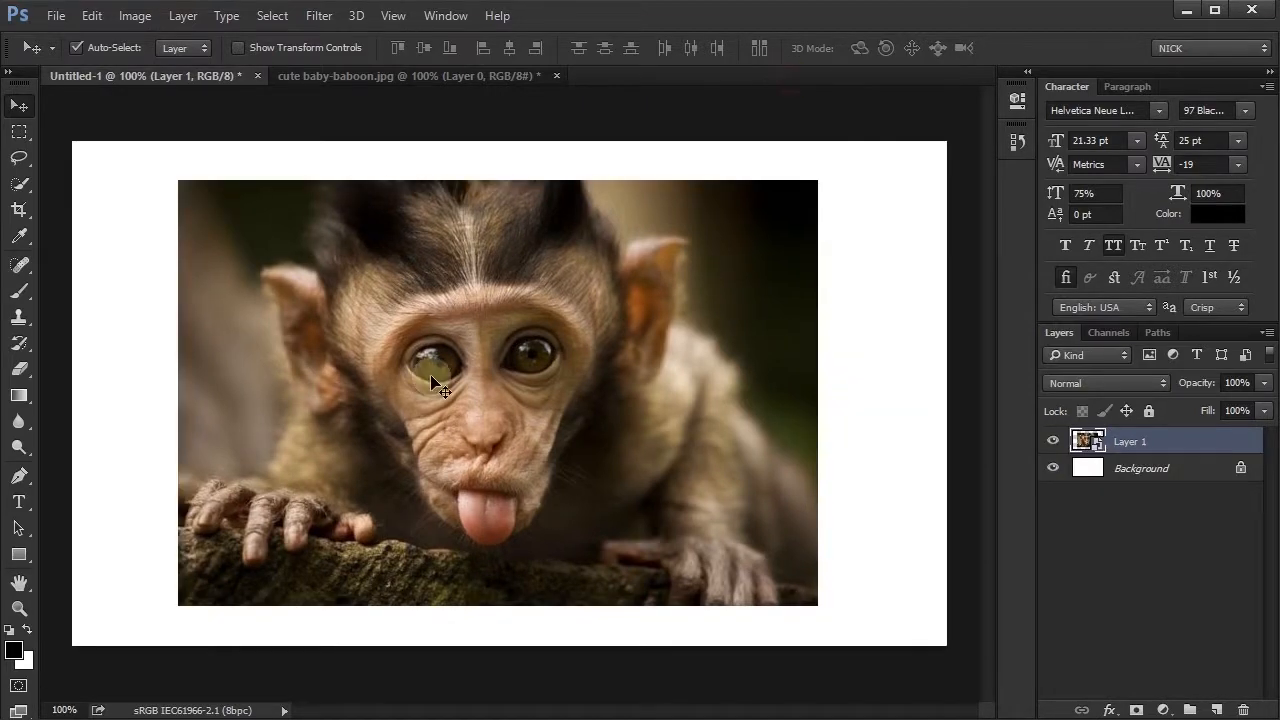
drag(430, 381, 432, 390)
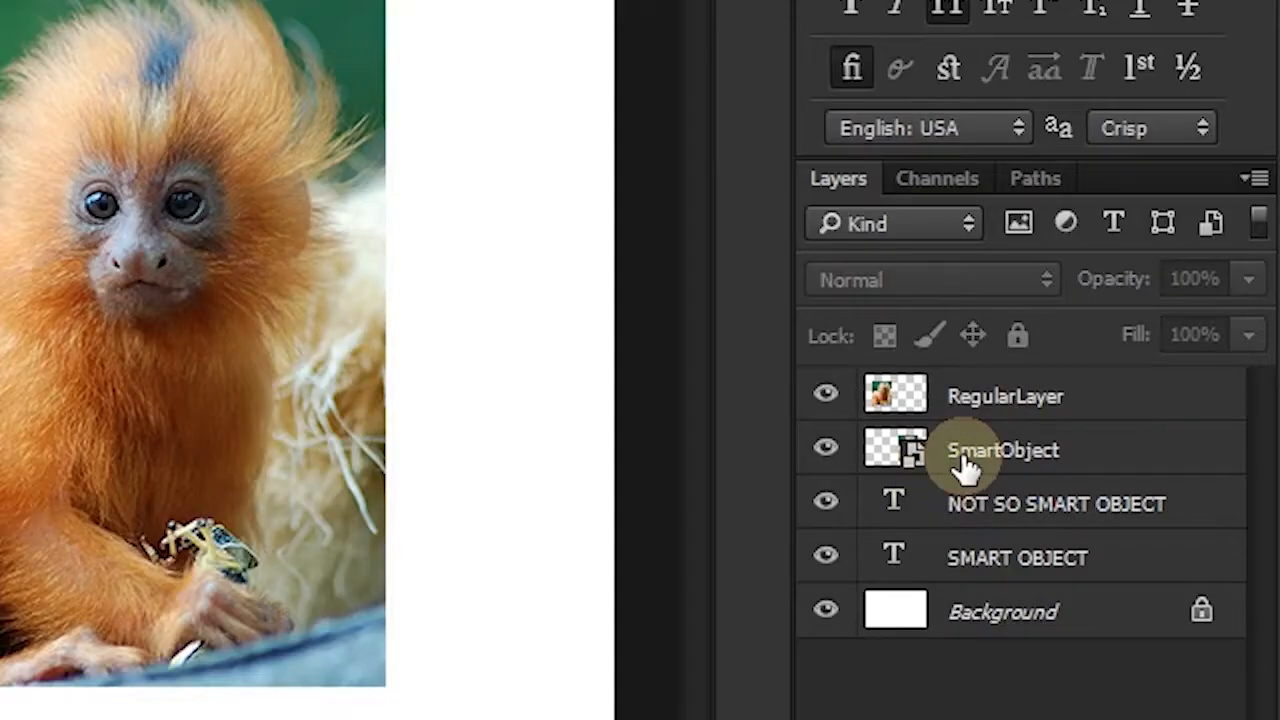
- Scale the RegularLayer monkey photo down to about 22% with Free Transform, keeping its lower-left corner in place
click(1123, 475)
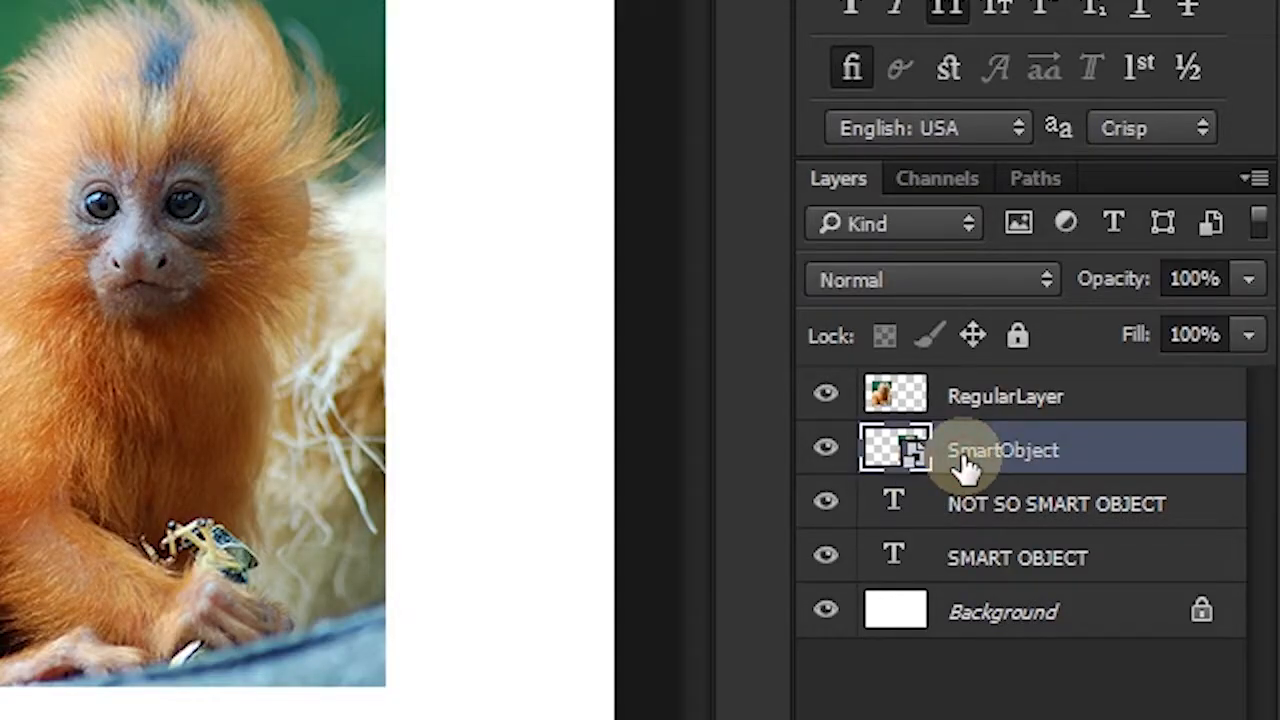
click(988, 395)
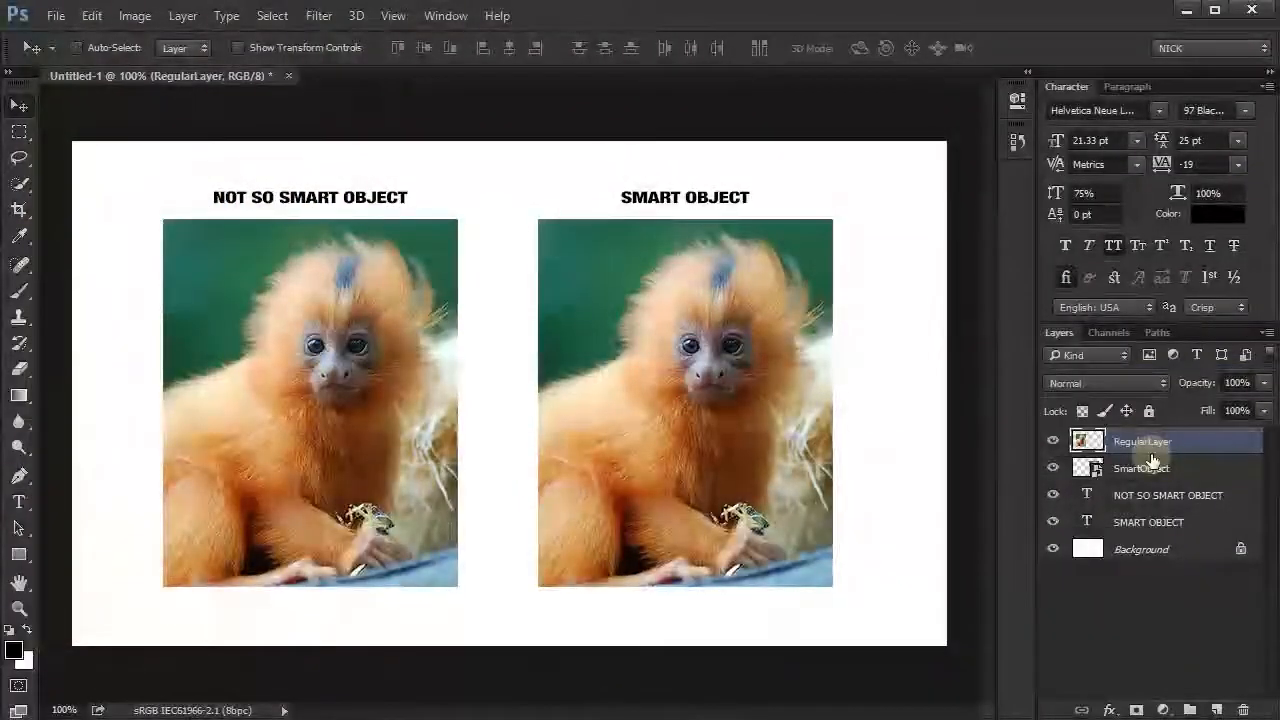
key(ctrl+t)
drag(457, 219, 241, 529)
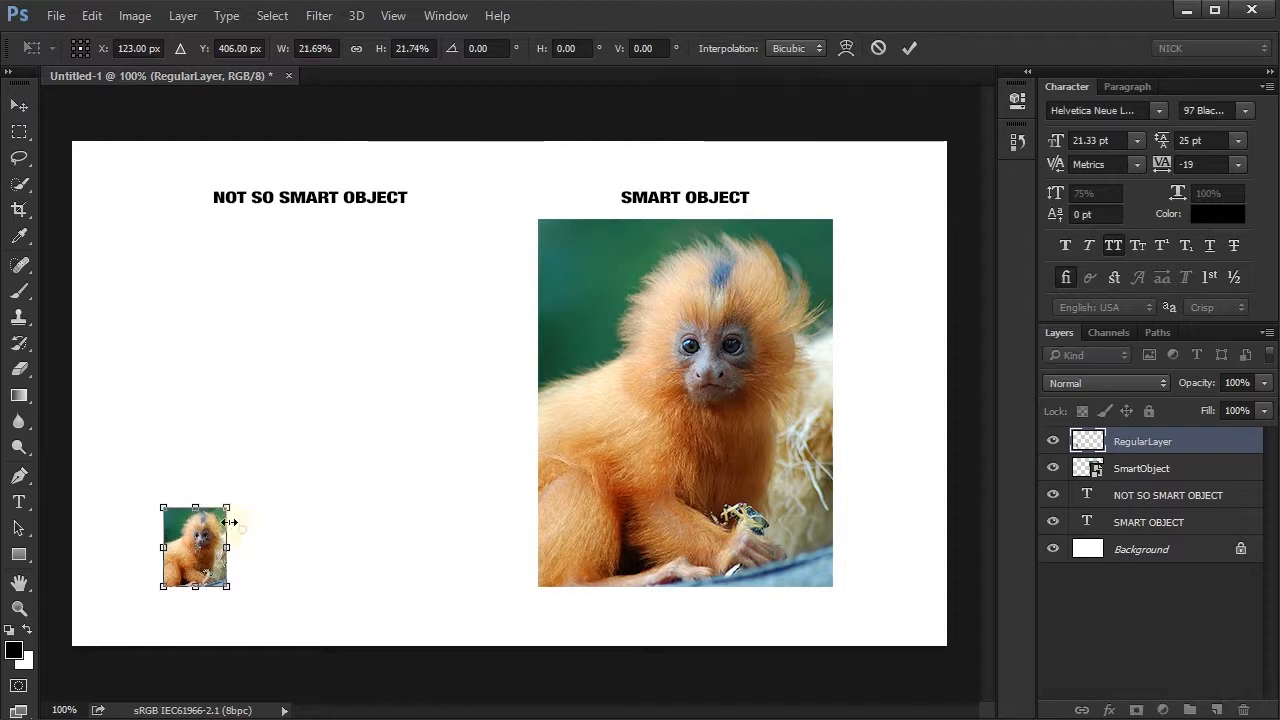
key(Return)
- Scale the SmartObject monkey photo down to about 10% of its original size, matching the small RegularLayer photo
click(677, 478)
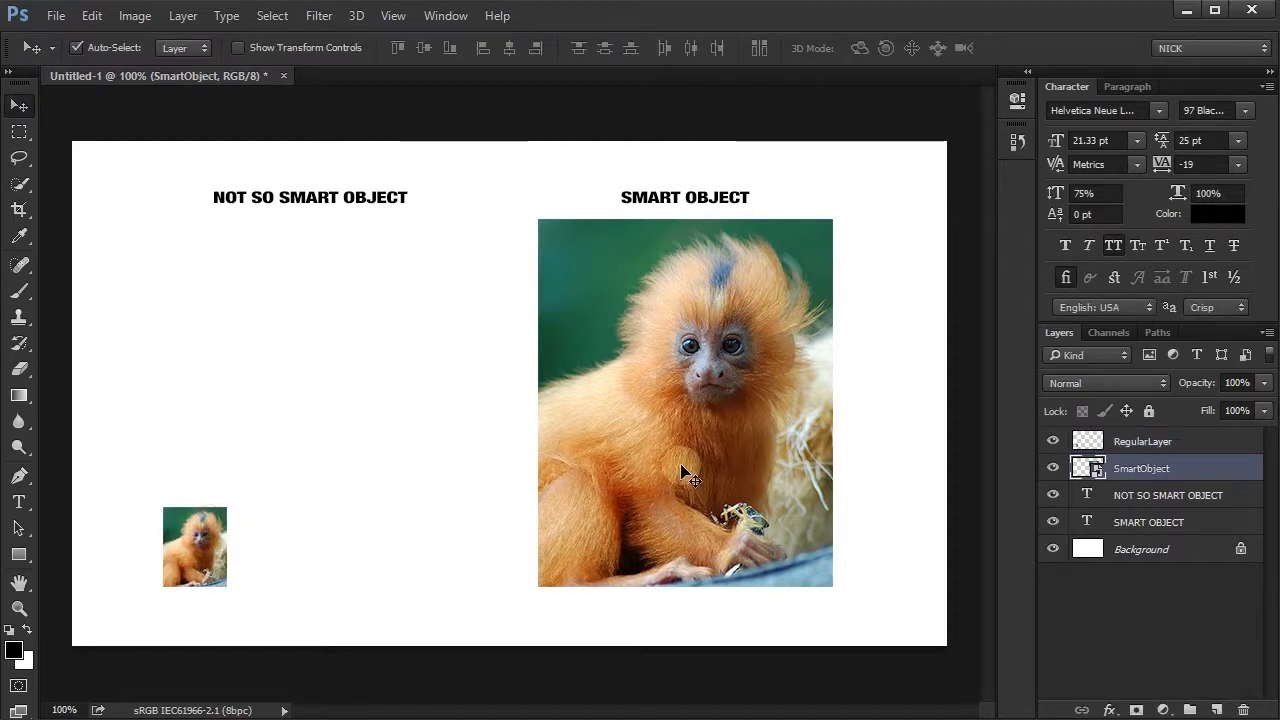
key(ctrl+t)
drag(826, 220, 636, 547)
key(Return)
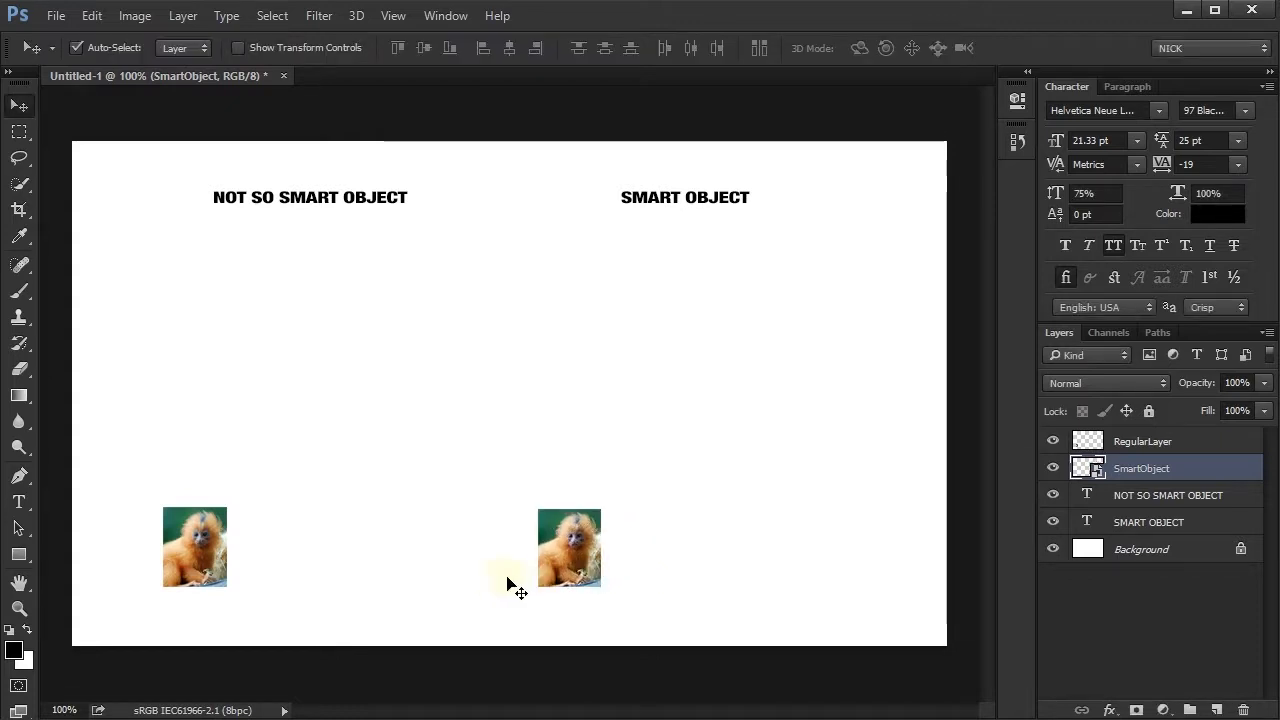
- Inspect the width and height scale percentages of the shrunken RegularLayer photo in Free Transform without changing them
click(210, 586)
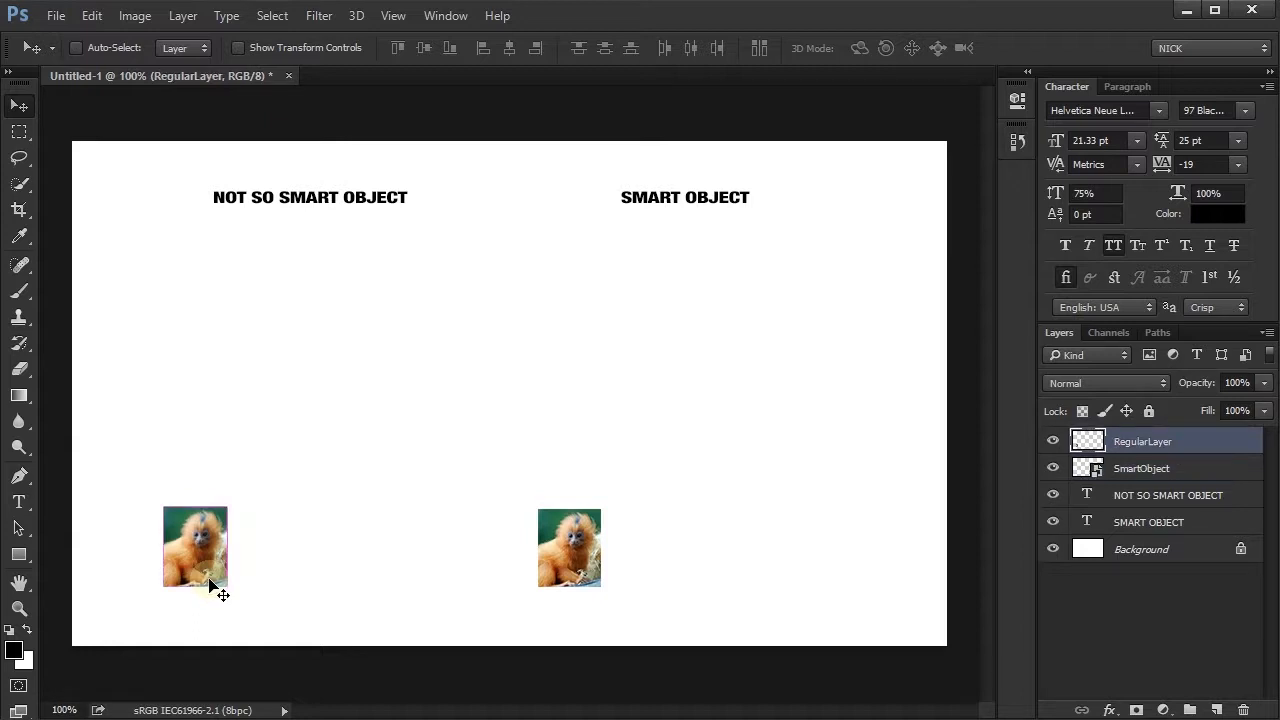
drag(210, 586, 598, 589)
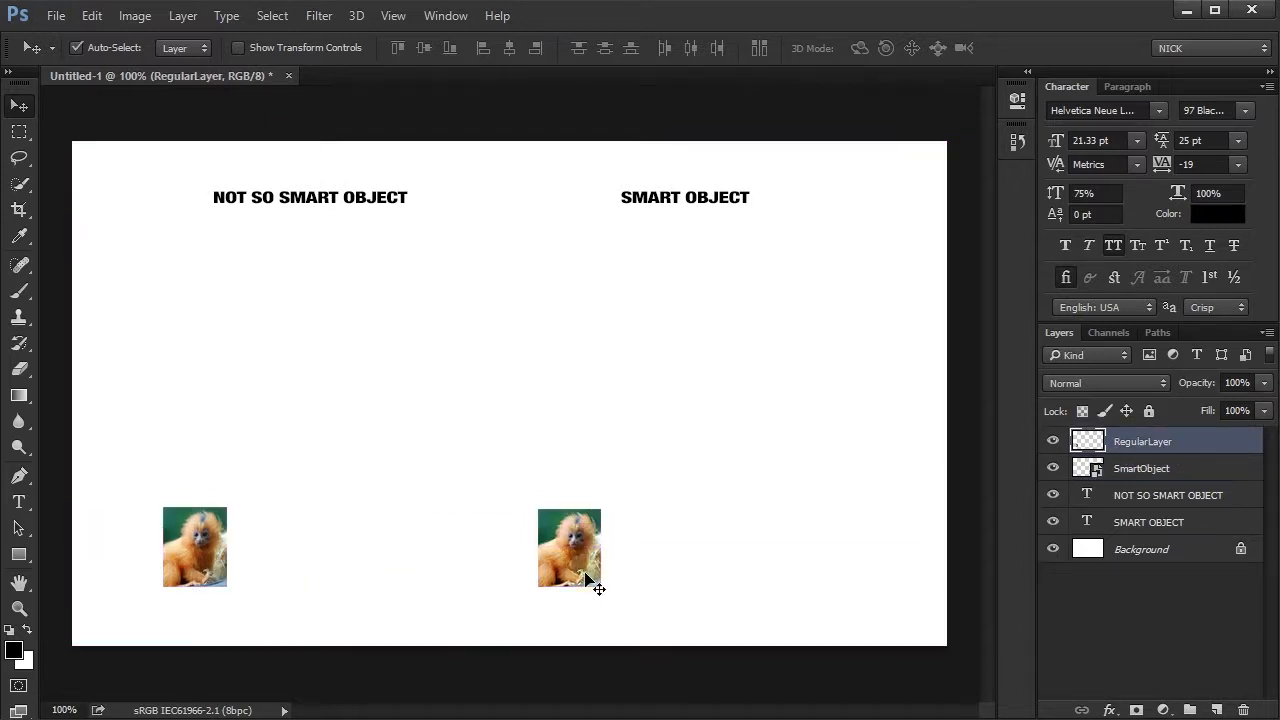
key(ctrl+t)
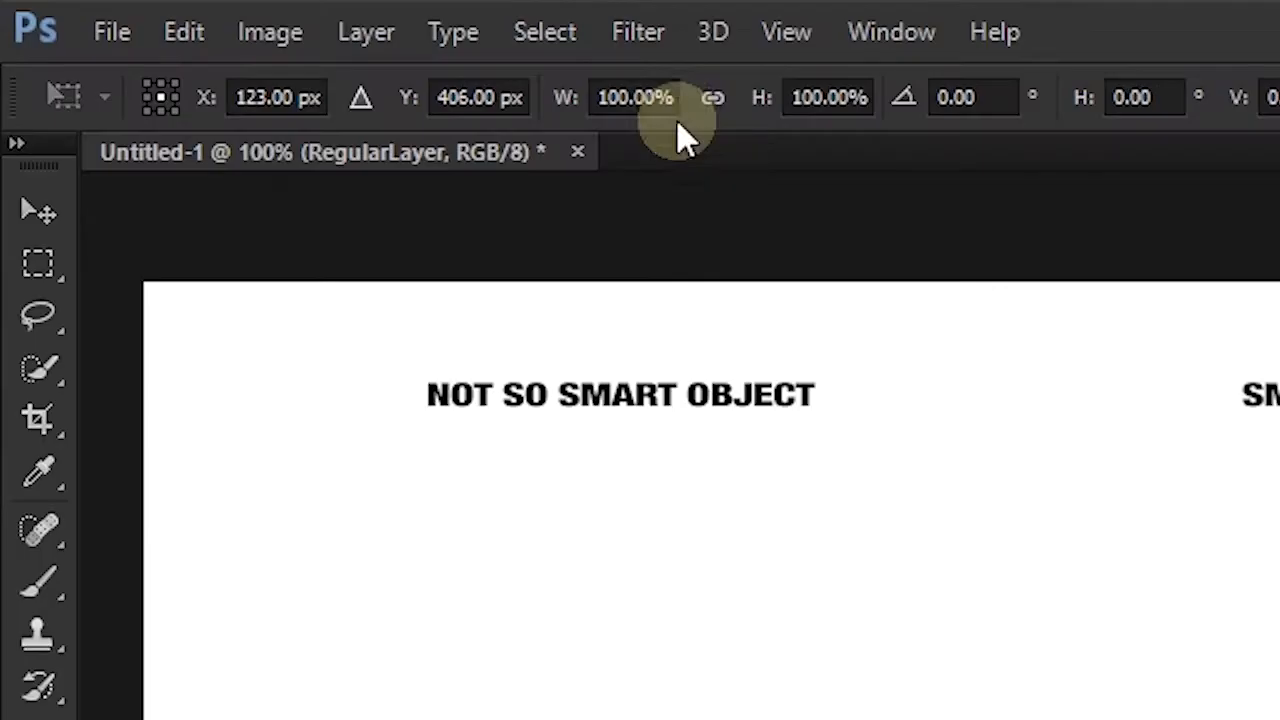
drag(664, 97, 569, 129)
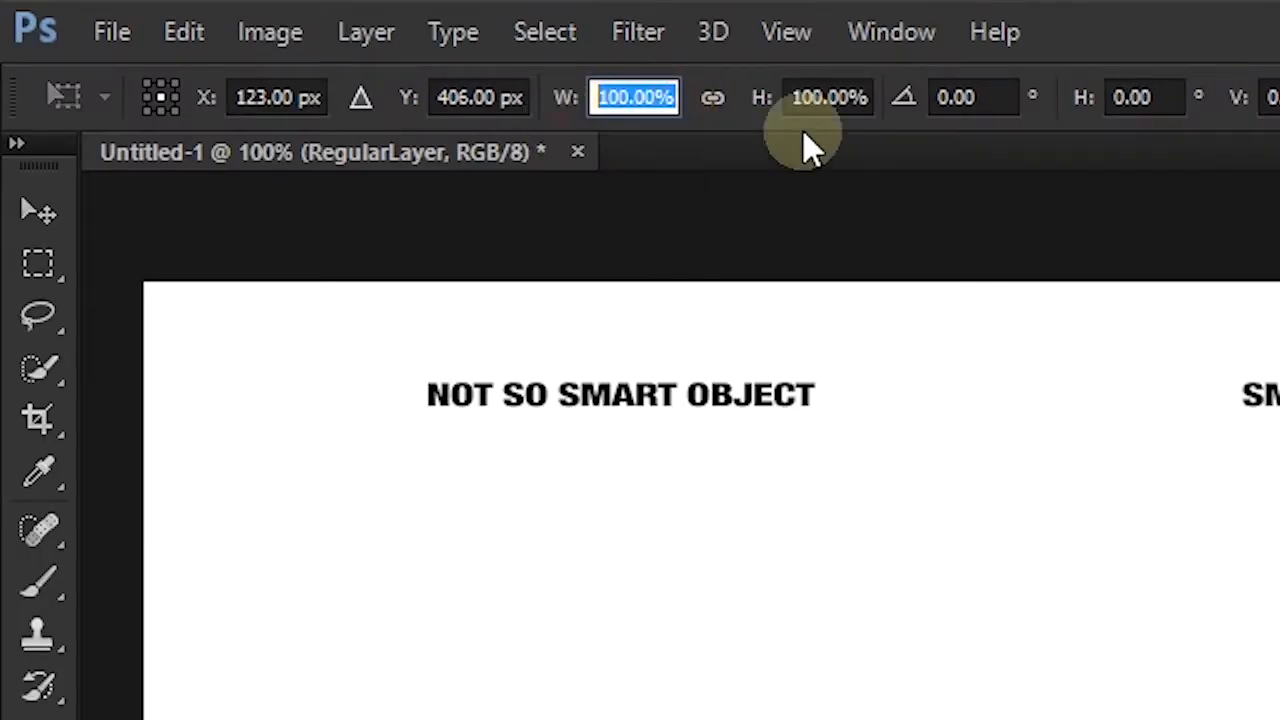
drag(870, 97, 660, 109)
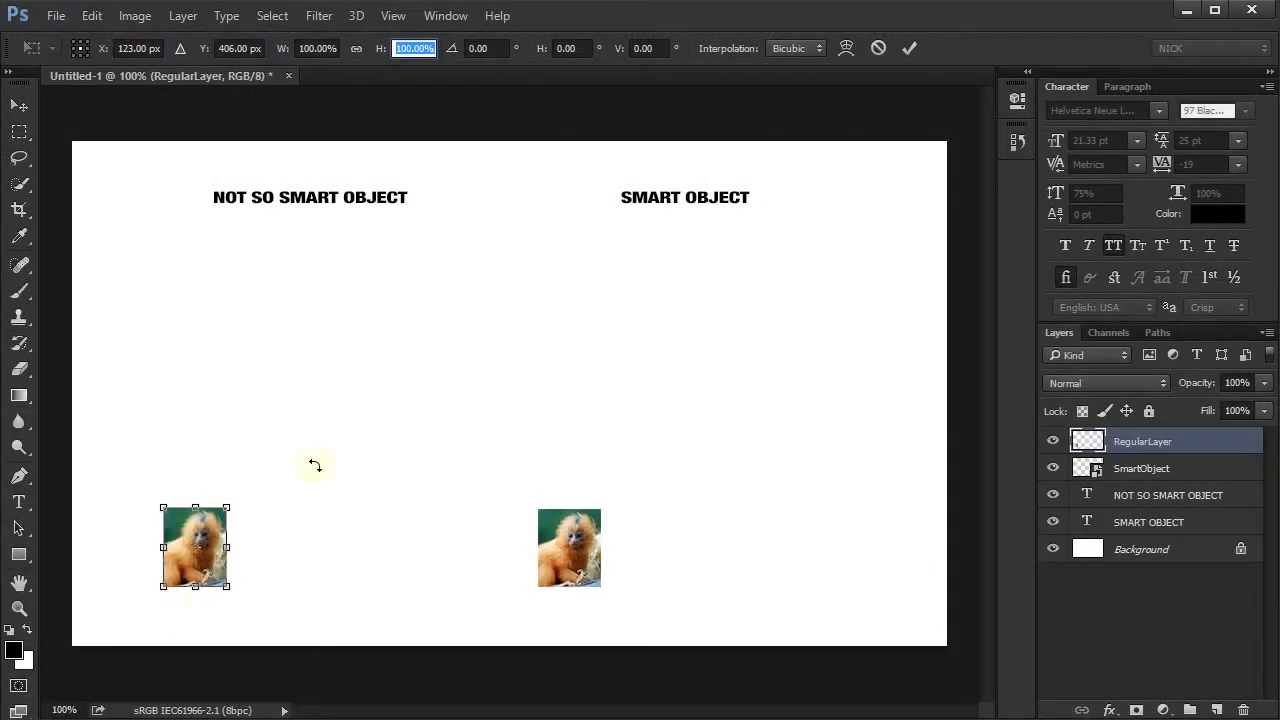
double_click(186, 529)
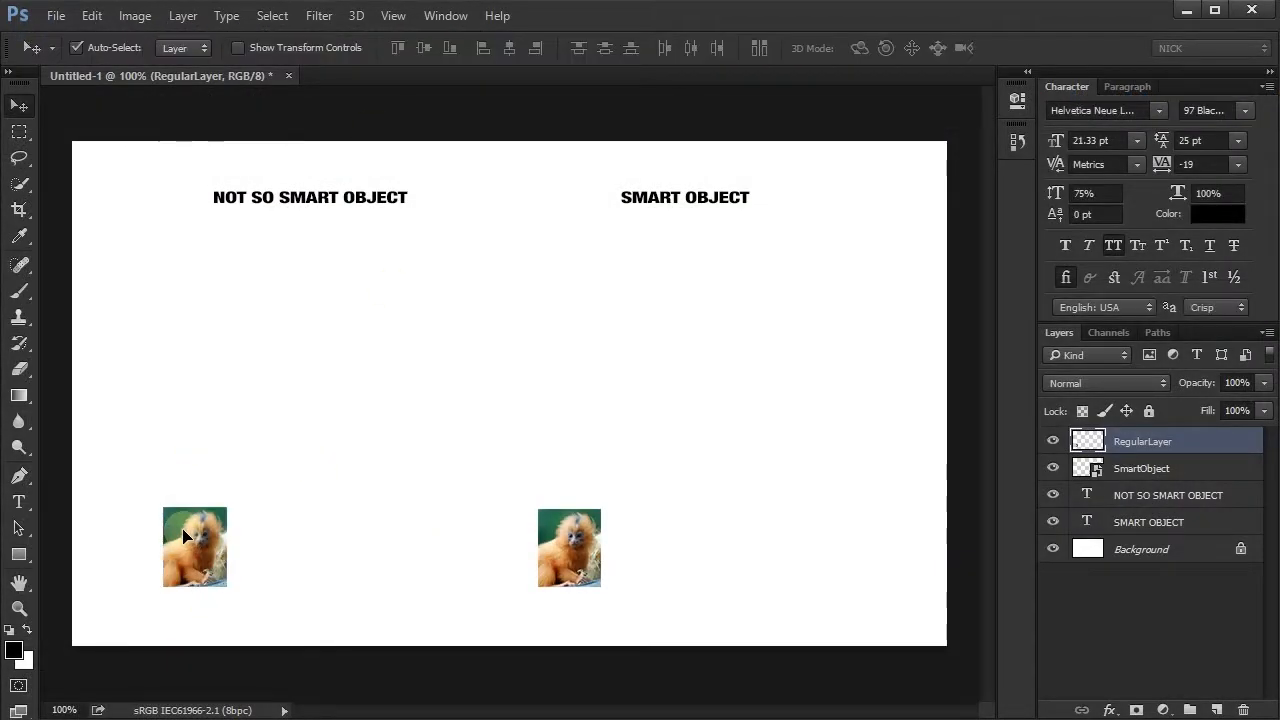
- Inspect the width and height scale percentages of the shrunken SmartObject photo in Free Transform without changing them
click(560, 565)
key(ctrl+t)
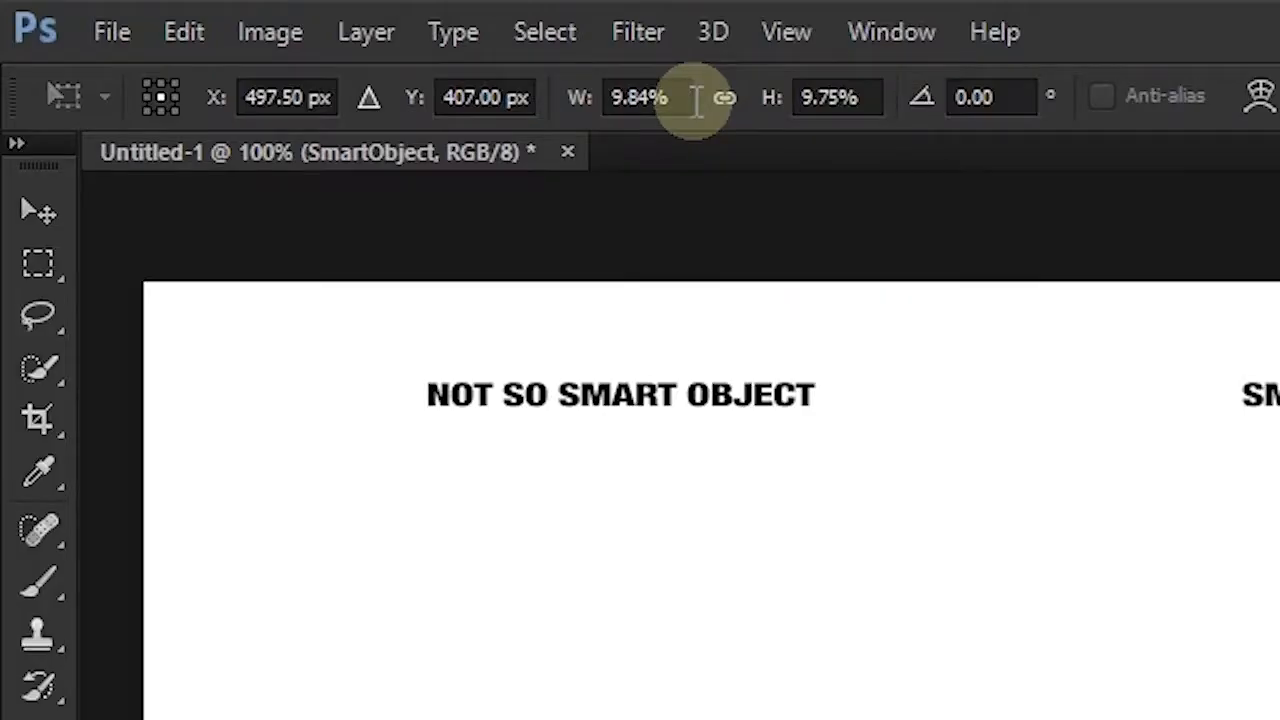
click(695, 97)
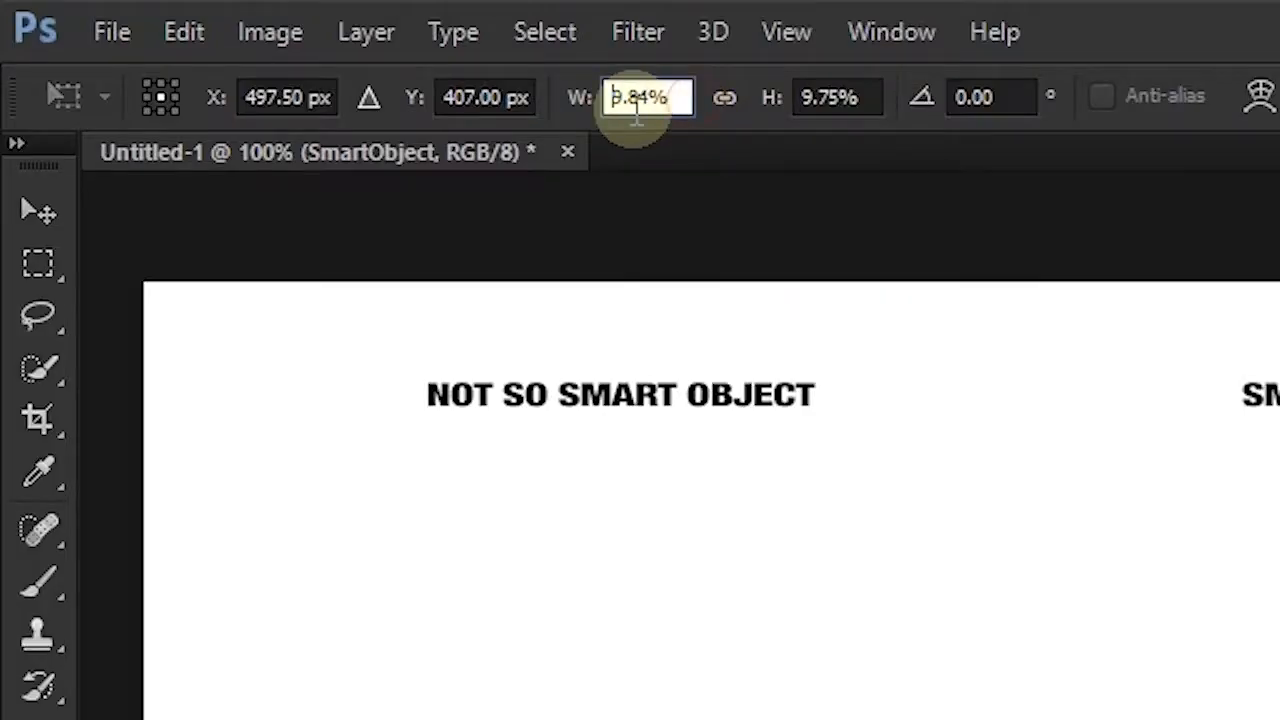
drag(671, 97, 607, 97)
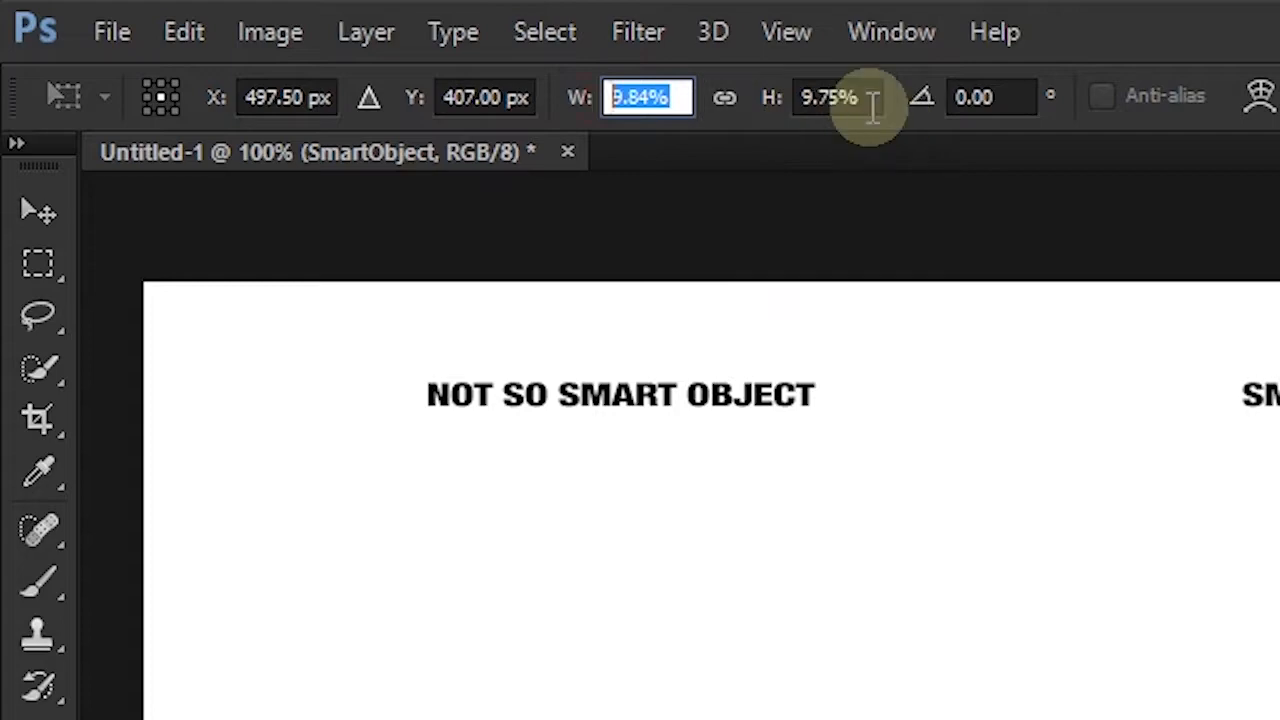
drag(871, 106, 780, 115)
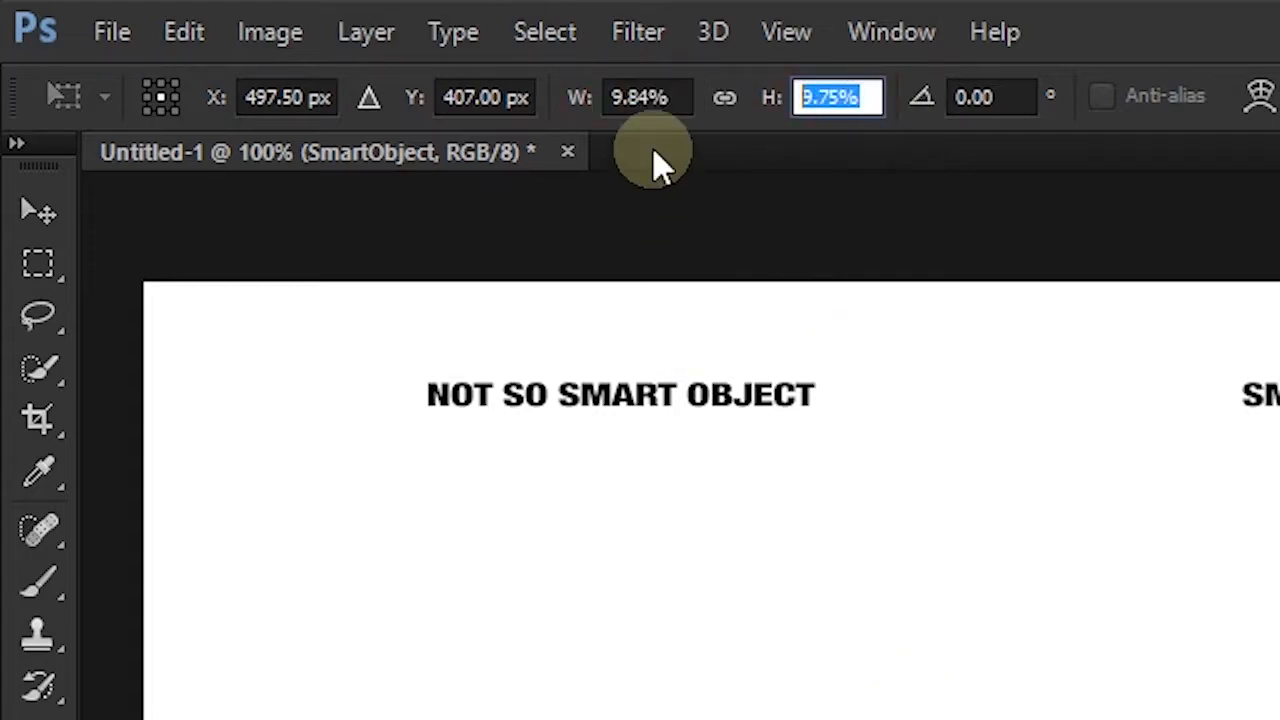
key(Return)
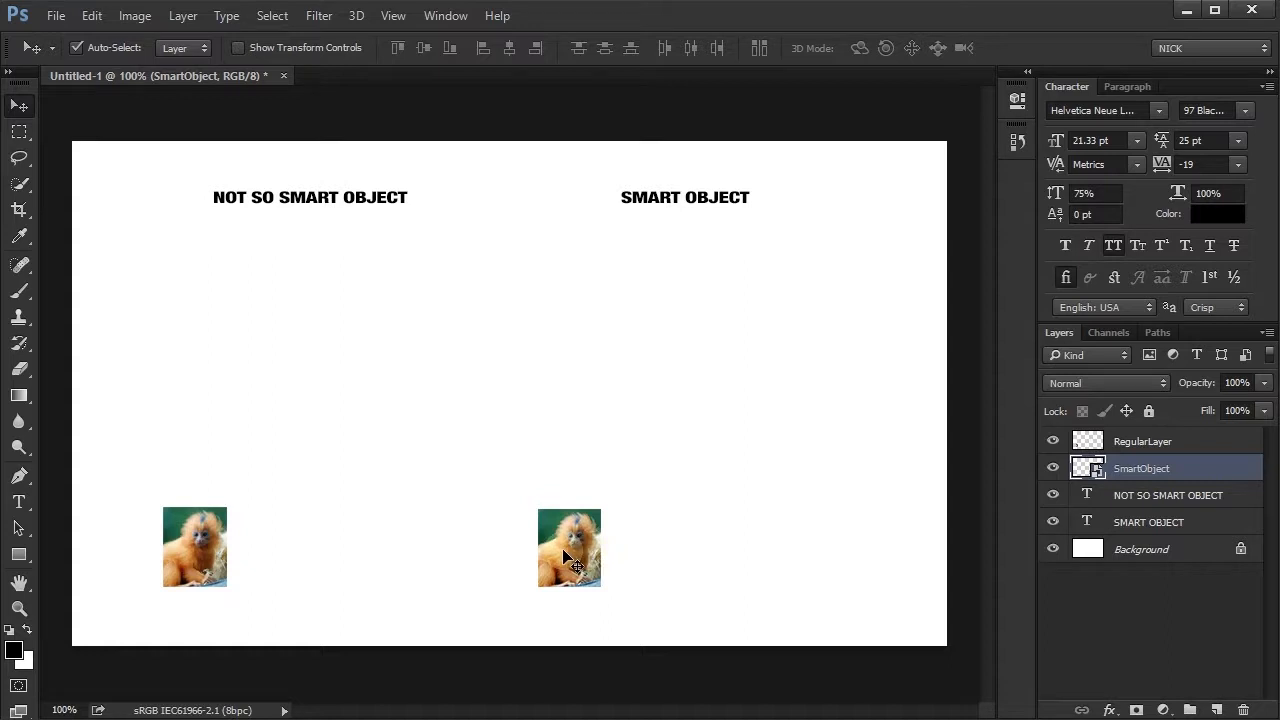
- Enlarge the RegularLayer photo to about 433% with Free Transform so it fills the space under its NOT SO SMART OBJECT heading
click(205, 551)
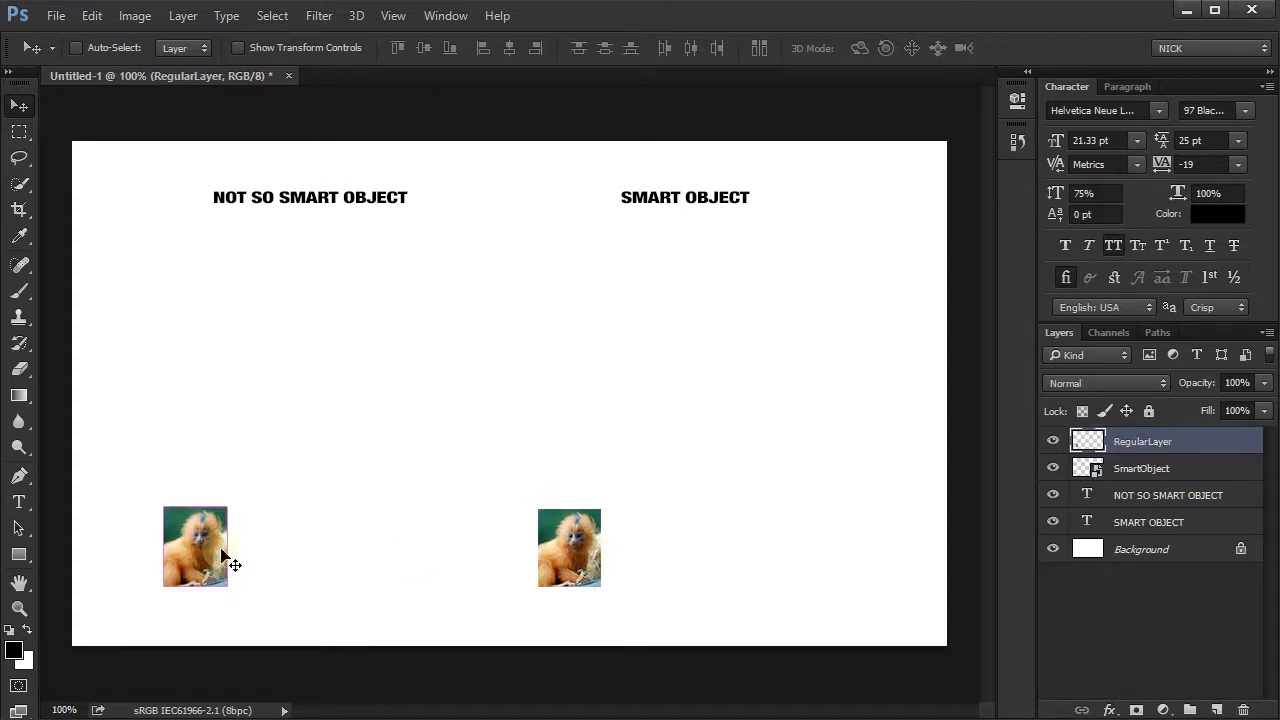
key(ctrl+t)
drag(229, 498, 557, 324)
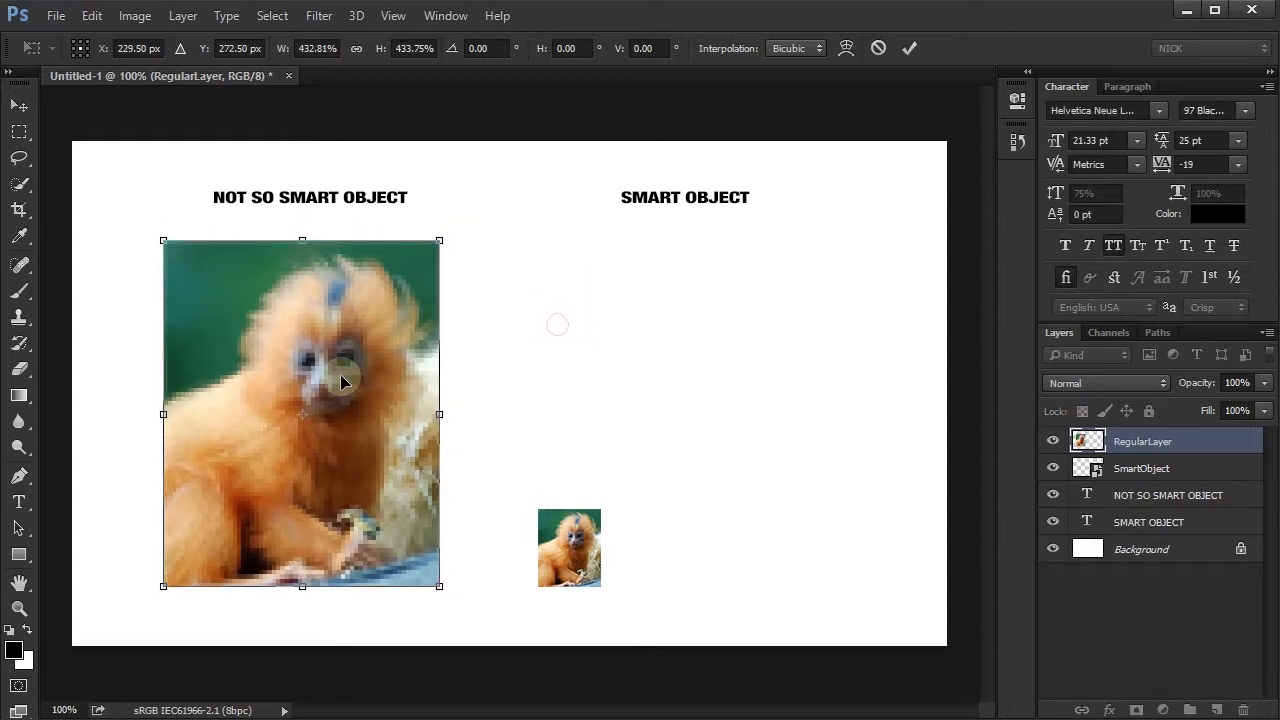
double_click(340, 380)
- Enlarge the SmartObject photo to about 43% of its original size, matching the RegularLayer photo beside it
click(560, 548)
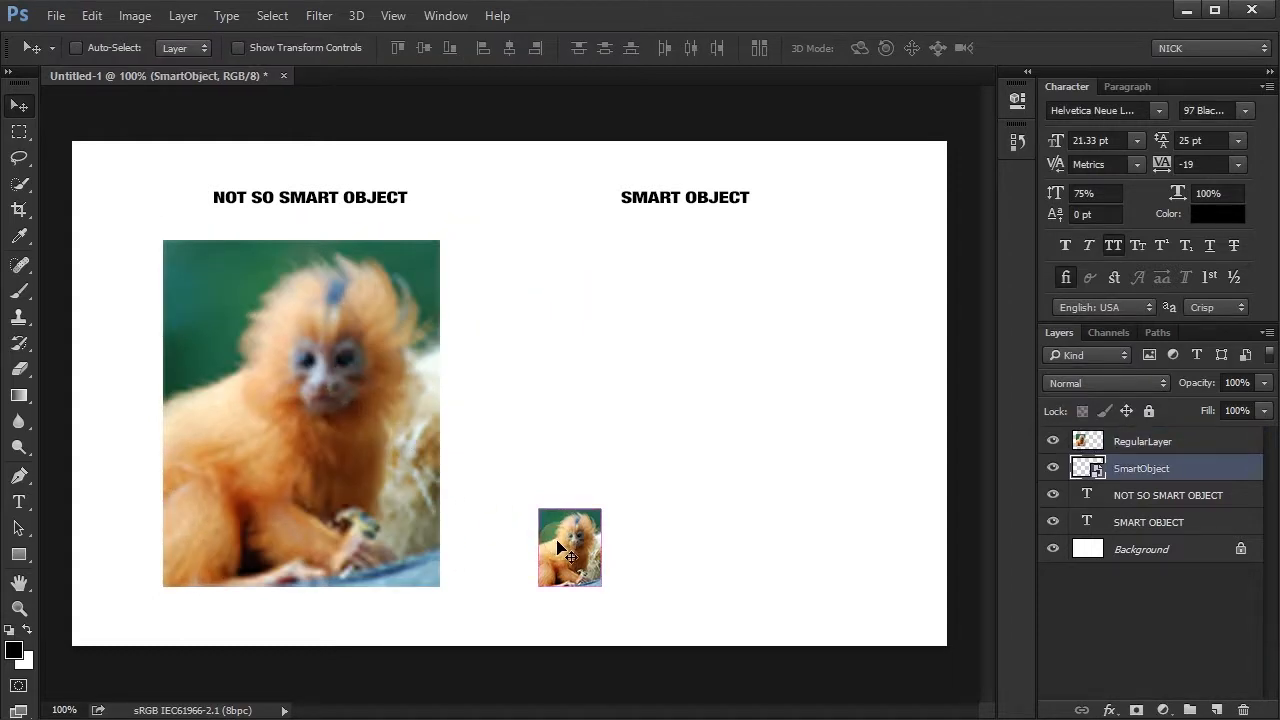
key(ctrl+t)
drag(598, 510, 900, 311)
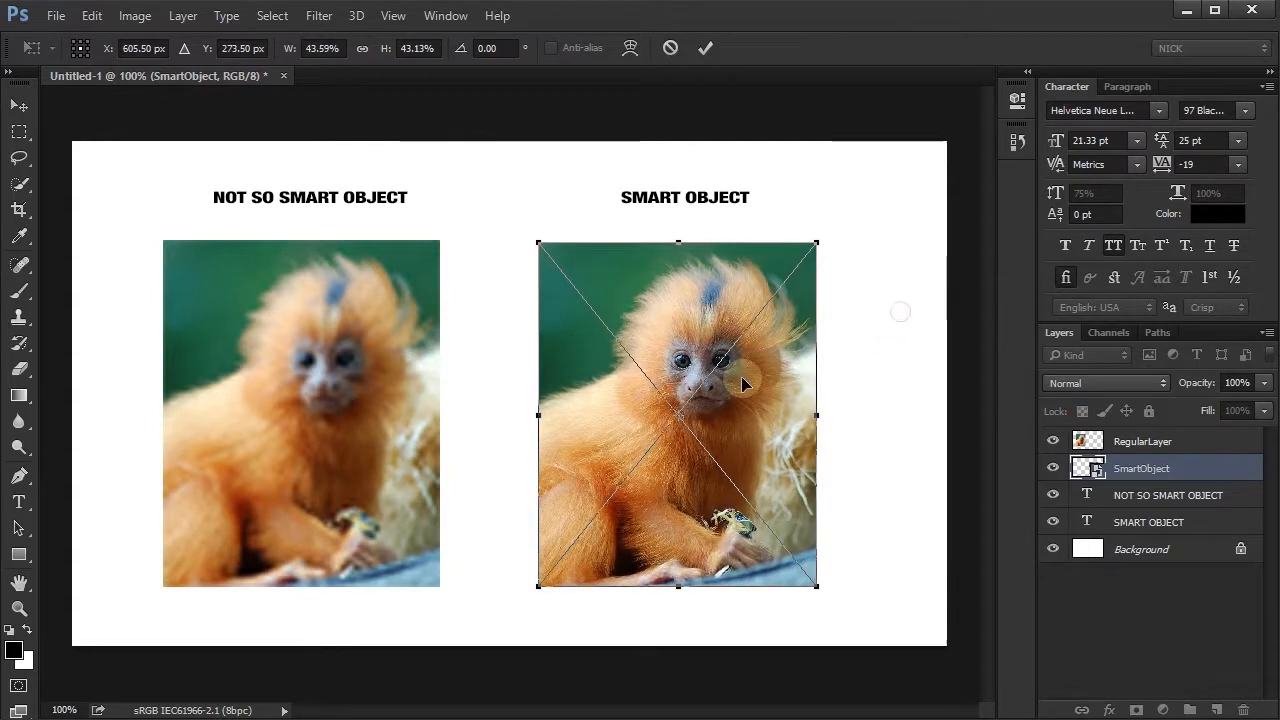
double_click(742, 383)
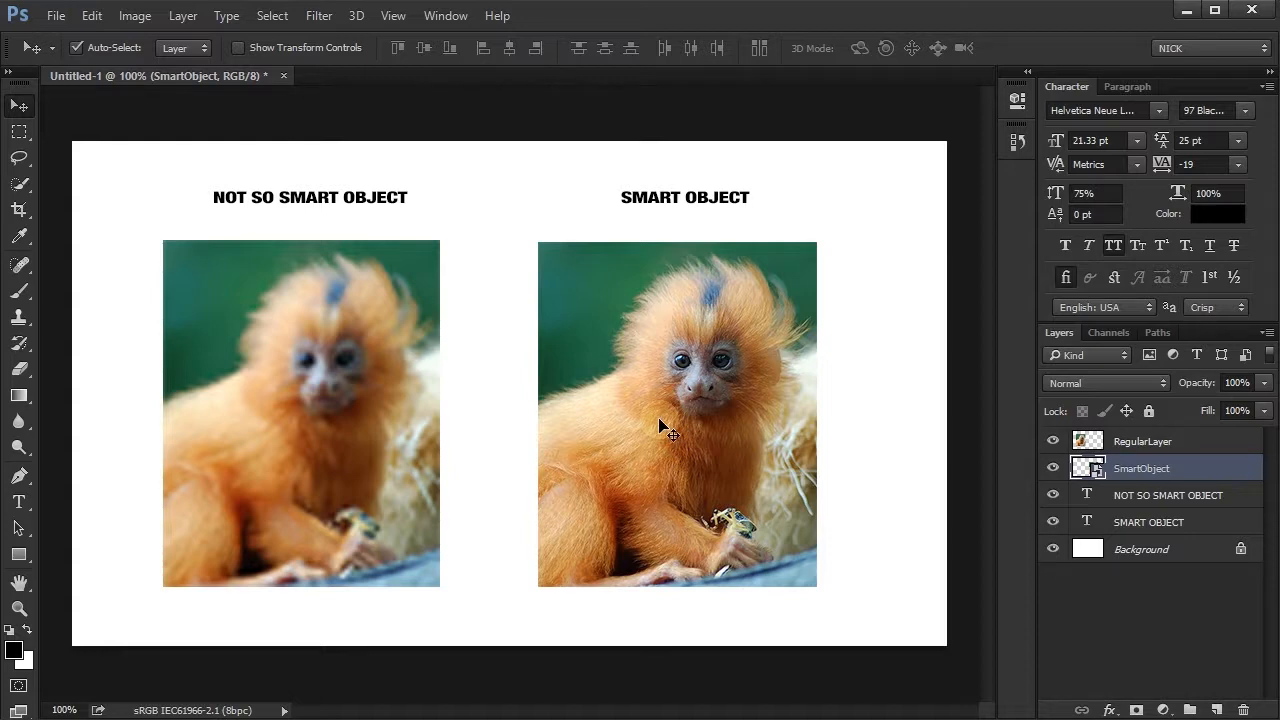
- Scale the SmartObject photo to 100% width and 100% height with Free Transform and reposition the enlarged photo on the canvas
key(ctrl+t)
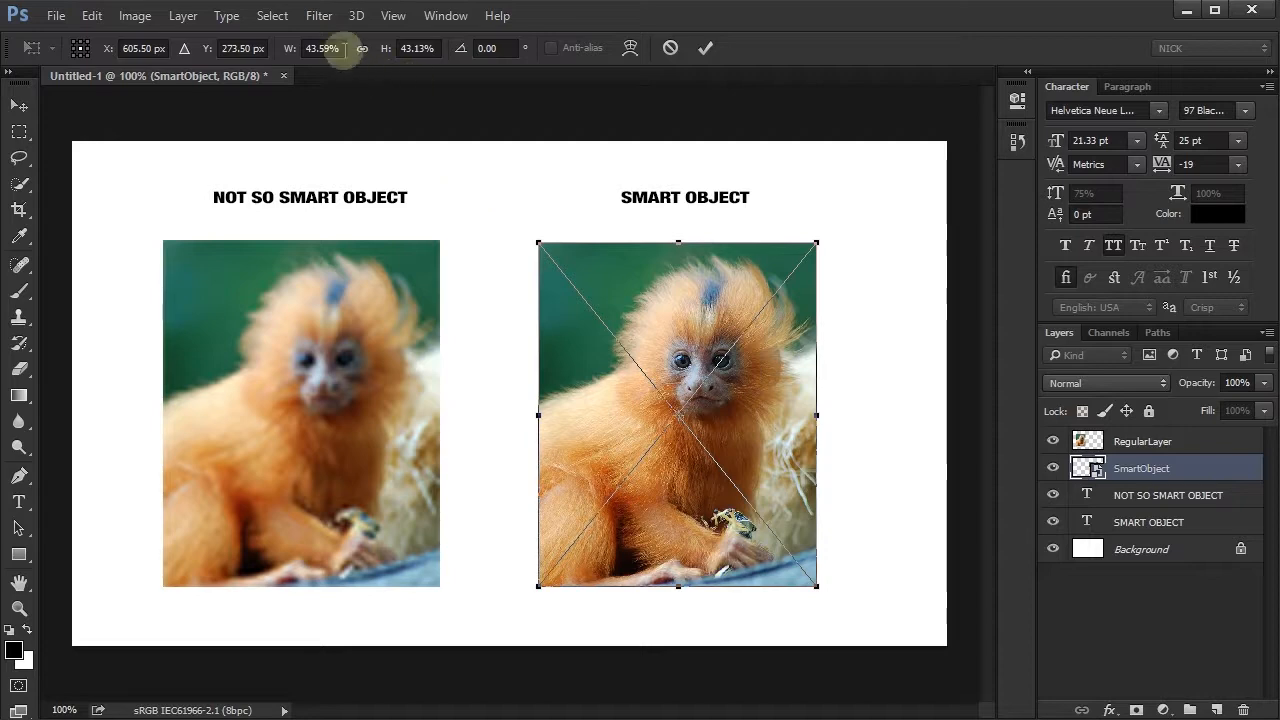
double_click(336, 49)
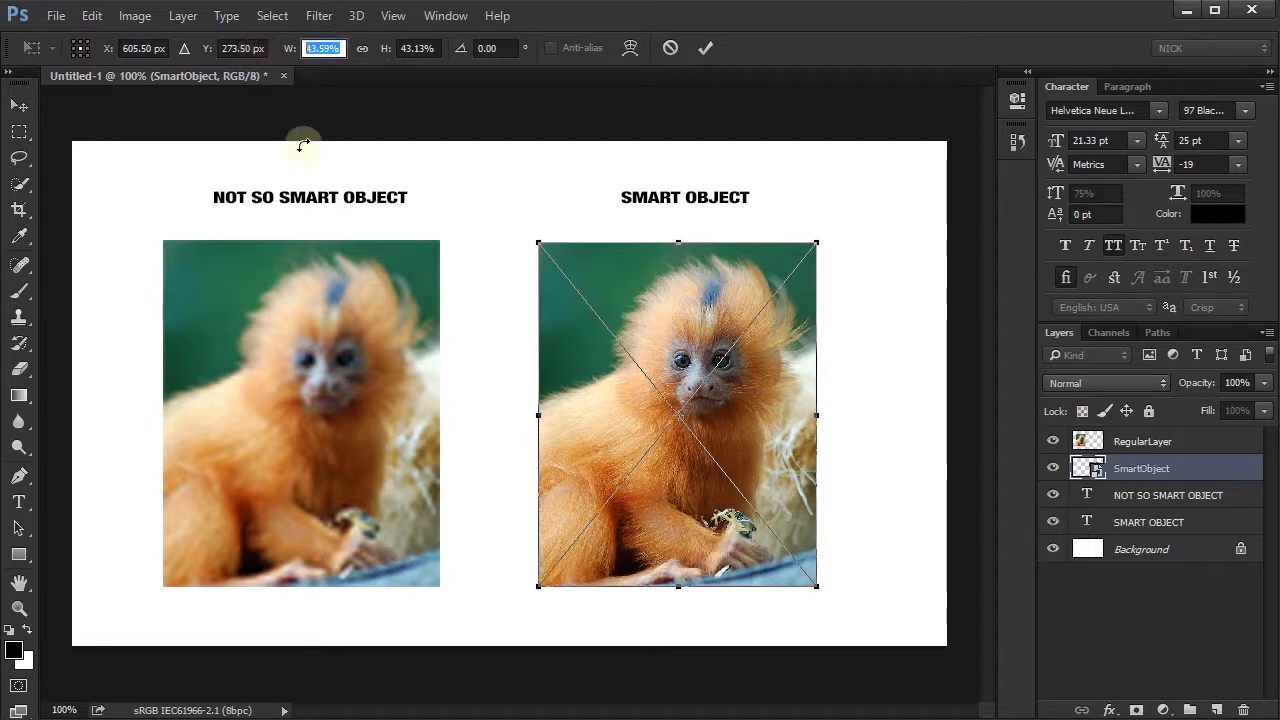
text(100)
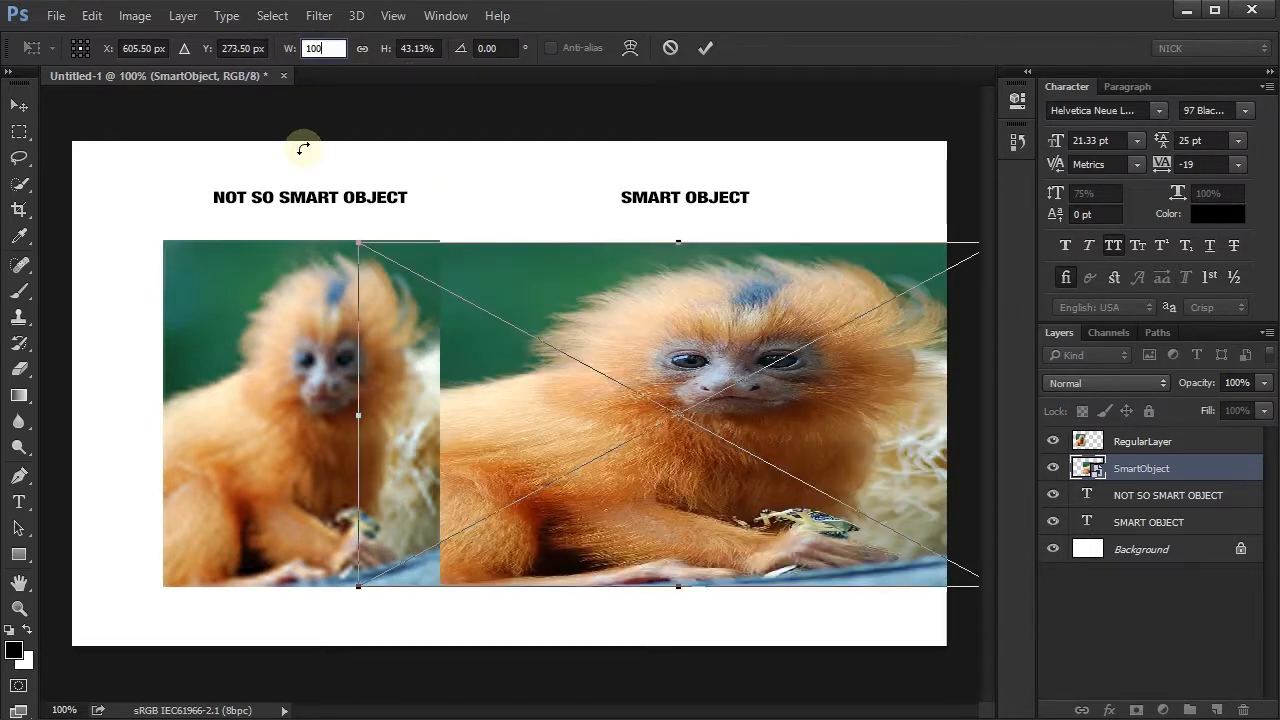
key(Tab)
text(100)
key(Return)
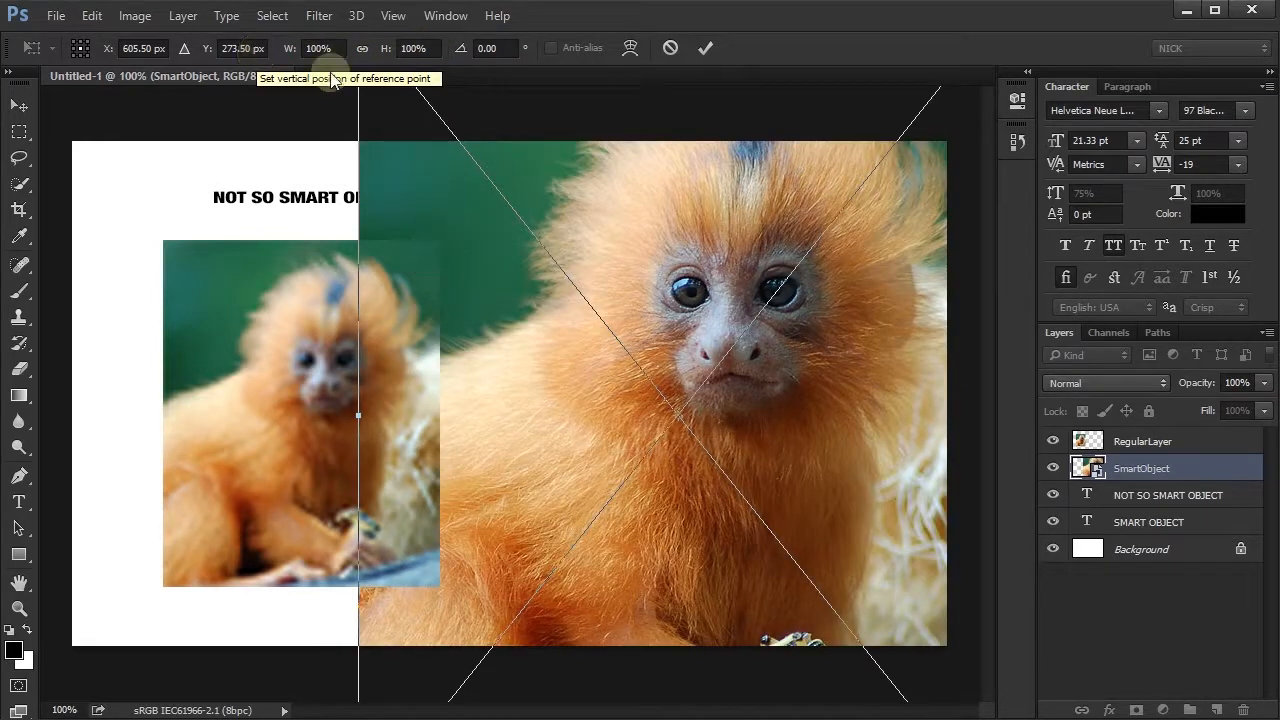
click(705, 48)
drag(666, 339, 705, 395)
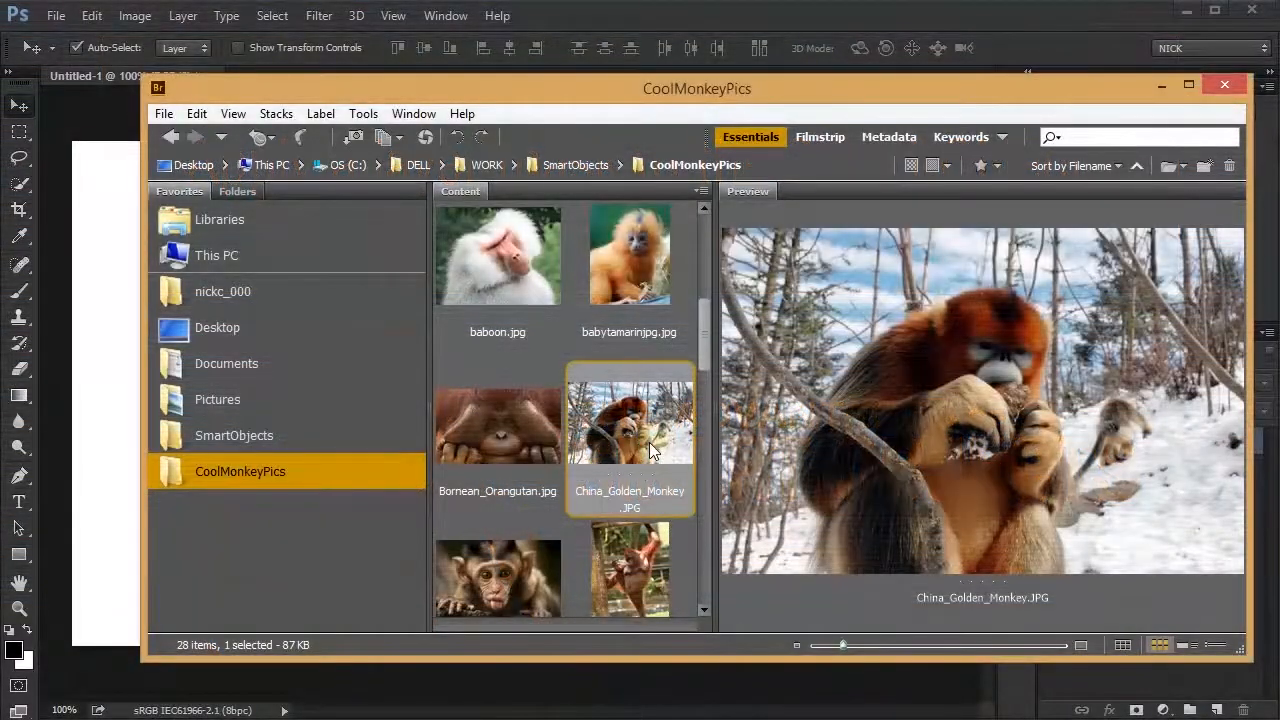
- Place the China_Golden_Monkey photo at 100% scale as a Smart Object and add a layer mask to it
drag(649, 442, 103, 423)
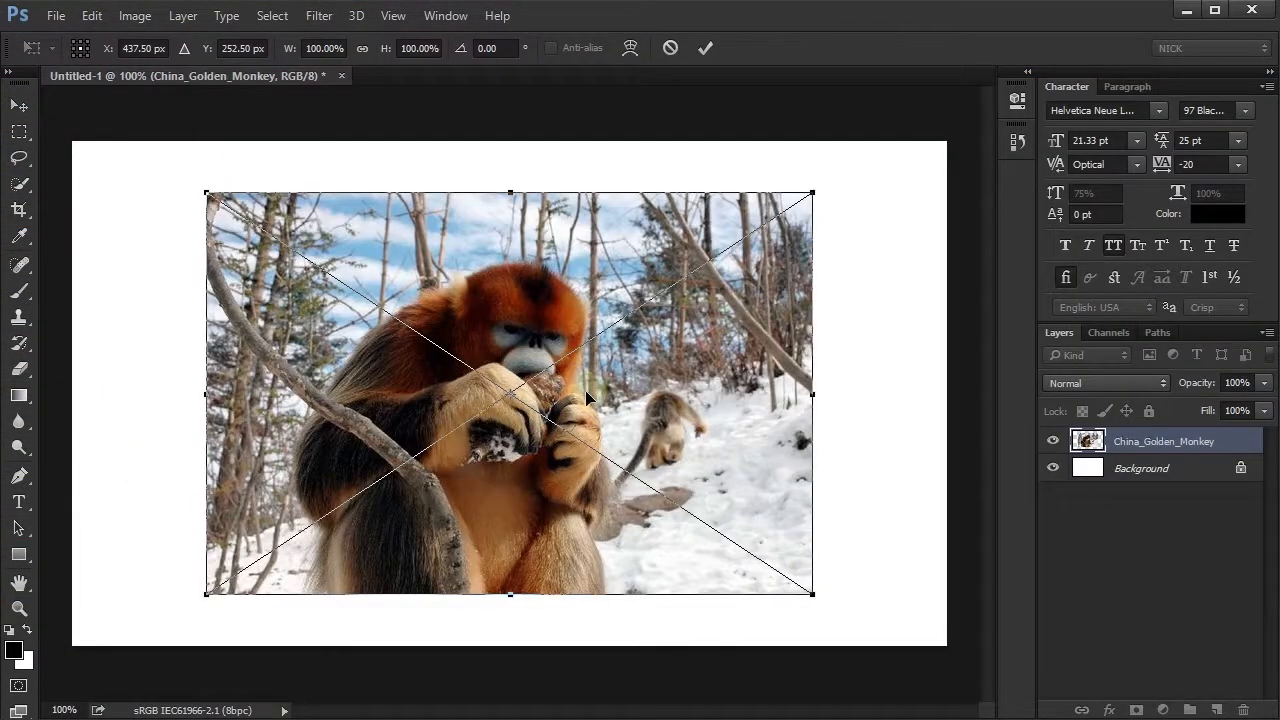
key(Return)
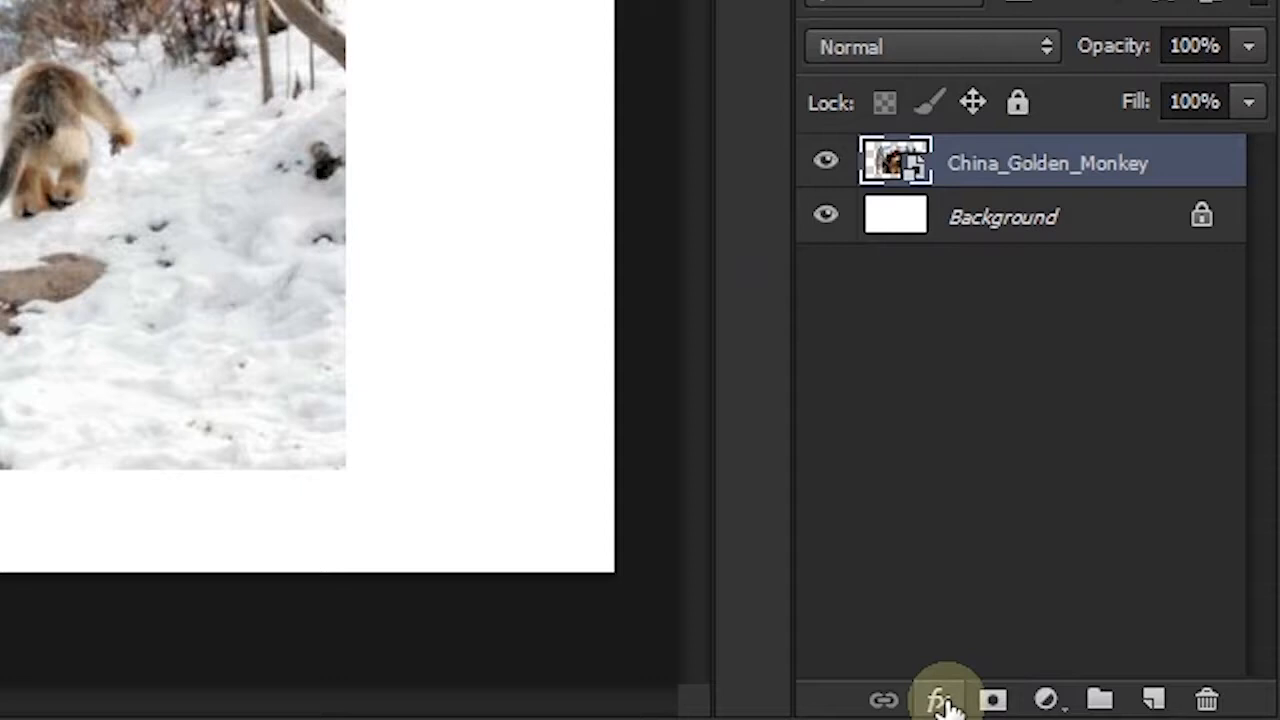
click(1108, 709)
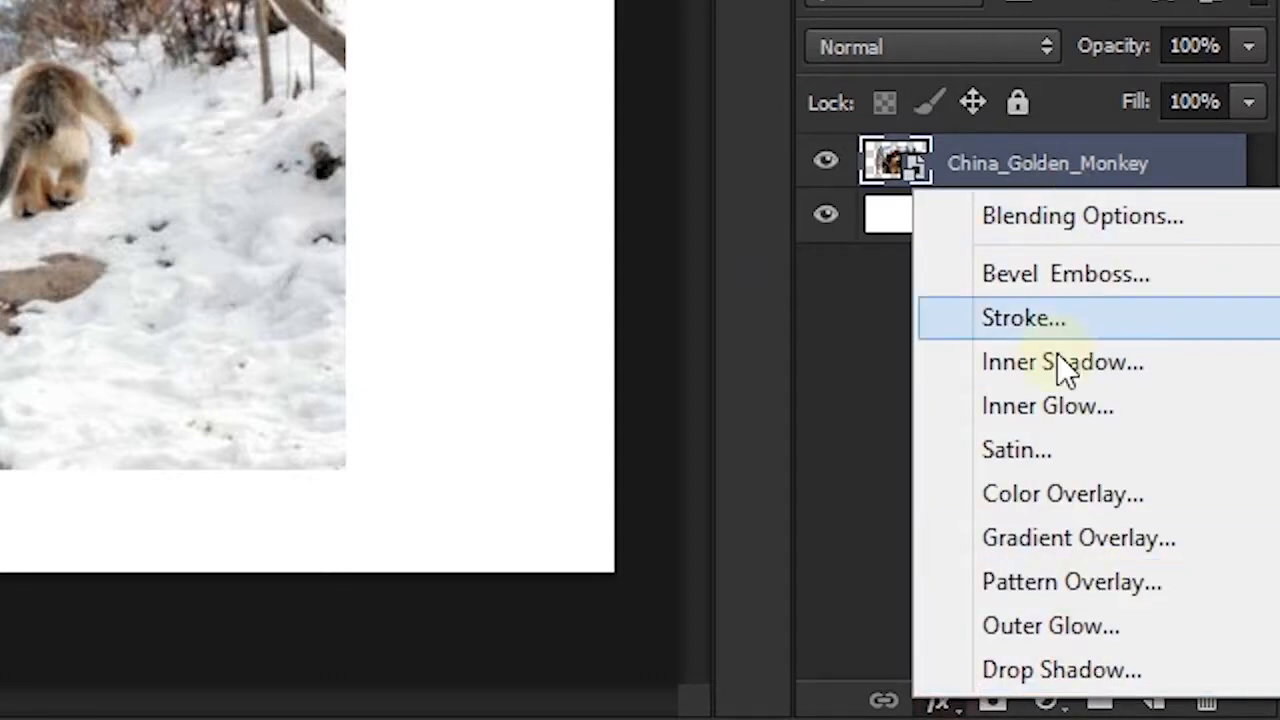
click(993, 704)
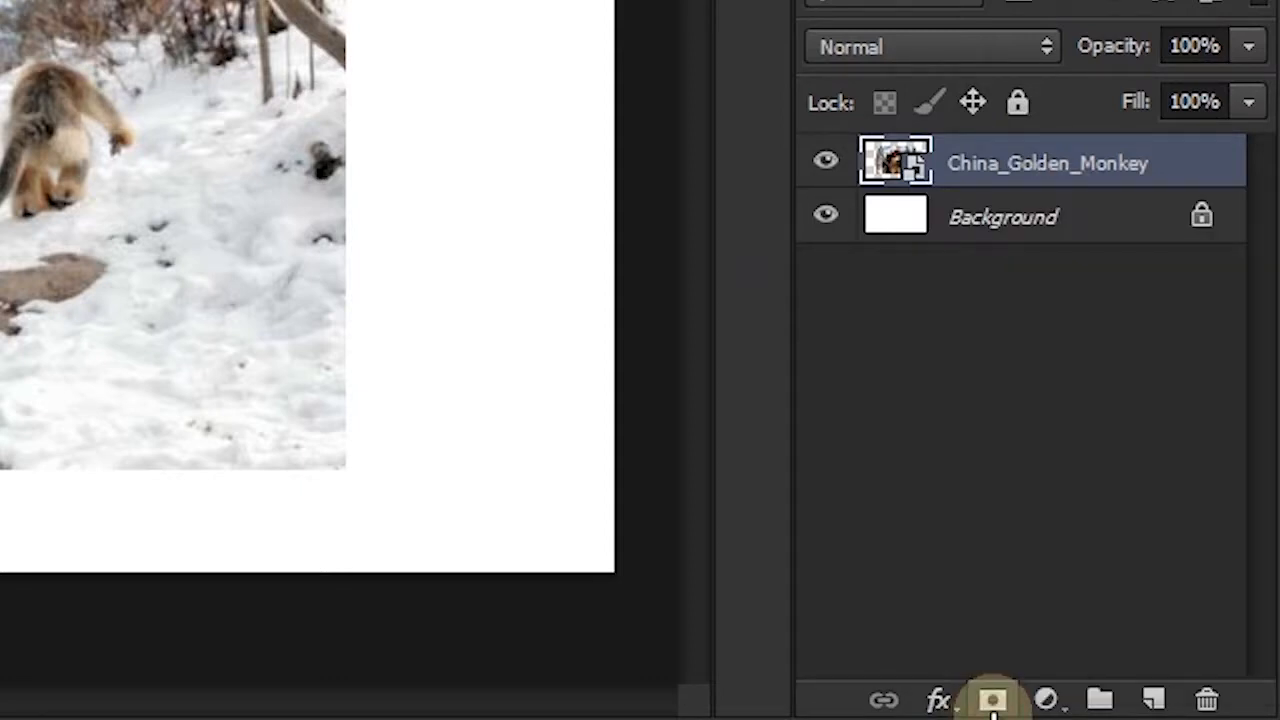
click(993, 700)
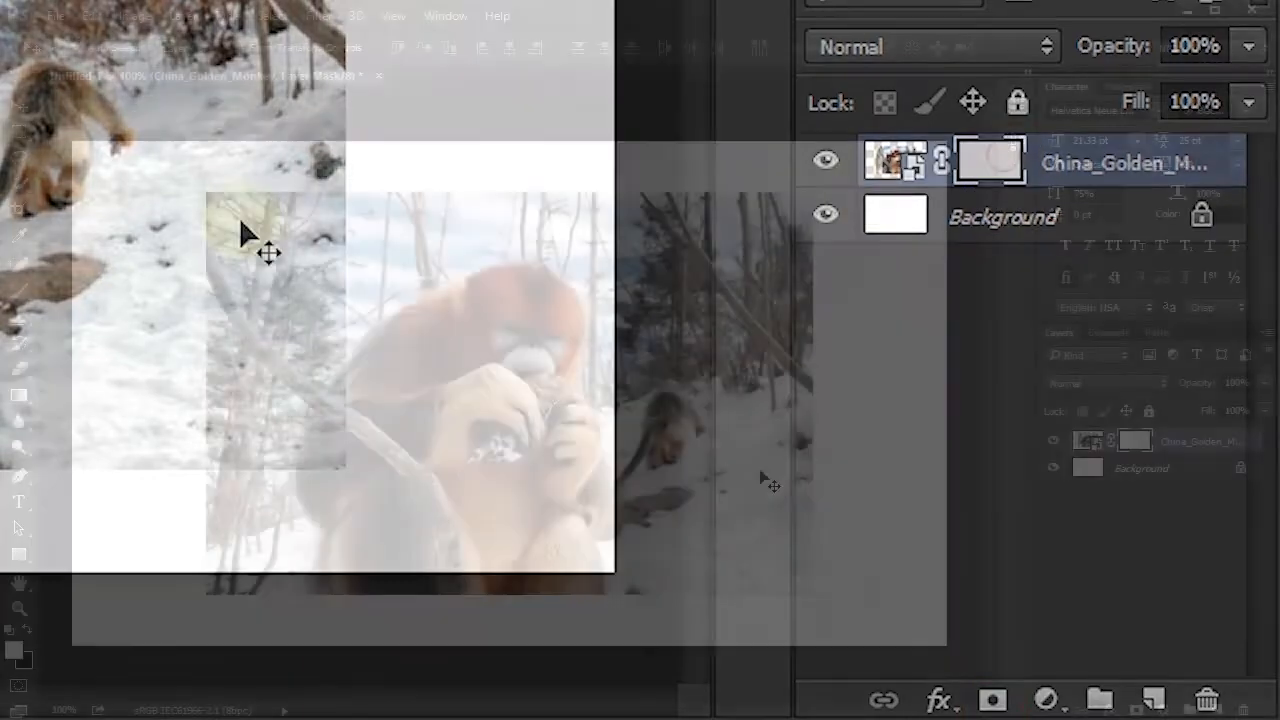
- Hide everything outside a rectangular selection around the large monkey on the China_Golden_Monkey layer mask
key(m)
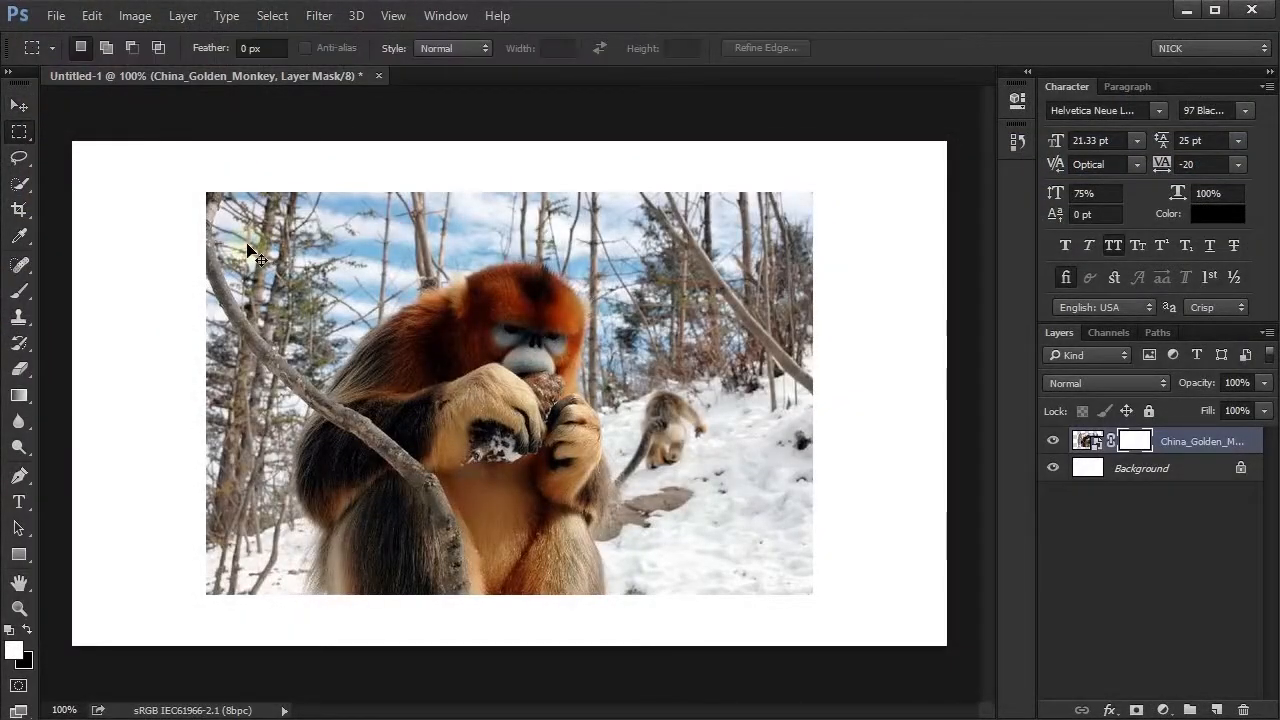
drag(300, 253, 686, 553)
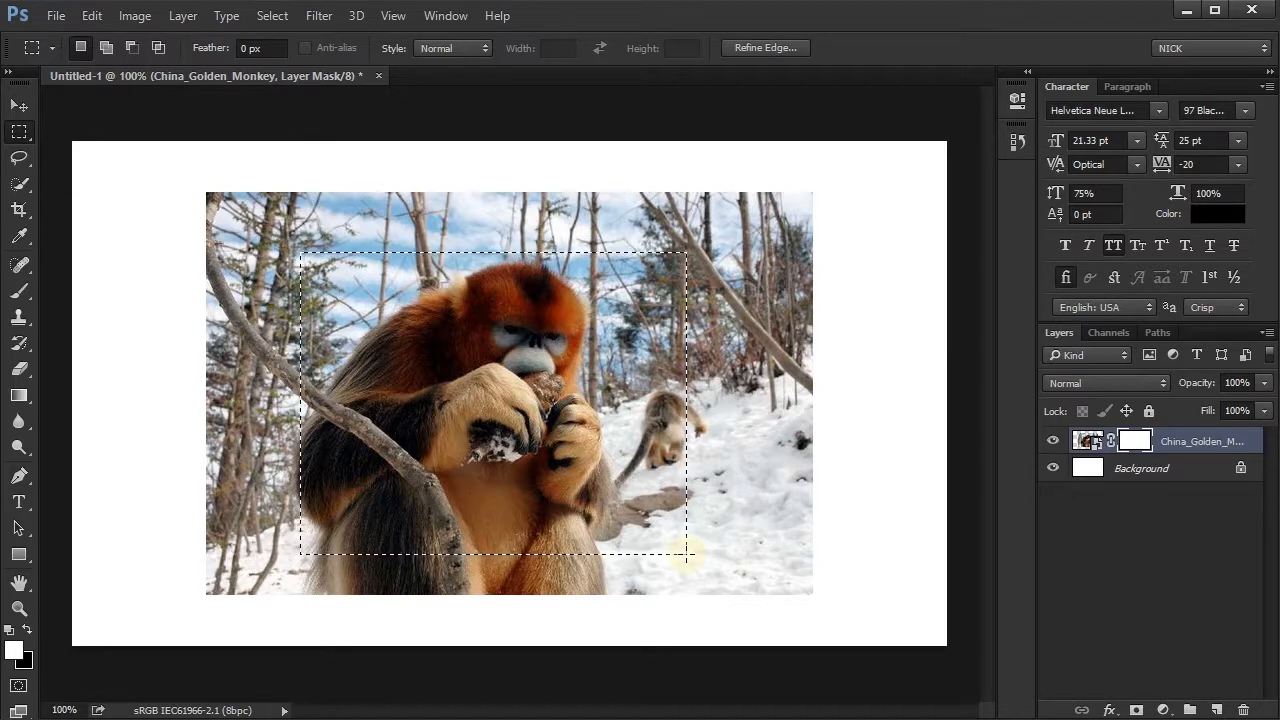
key(ctrl+shift+i)
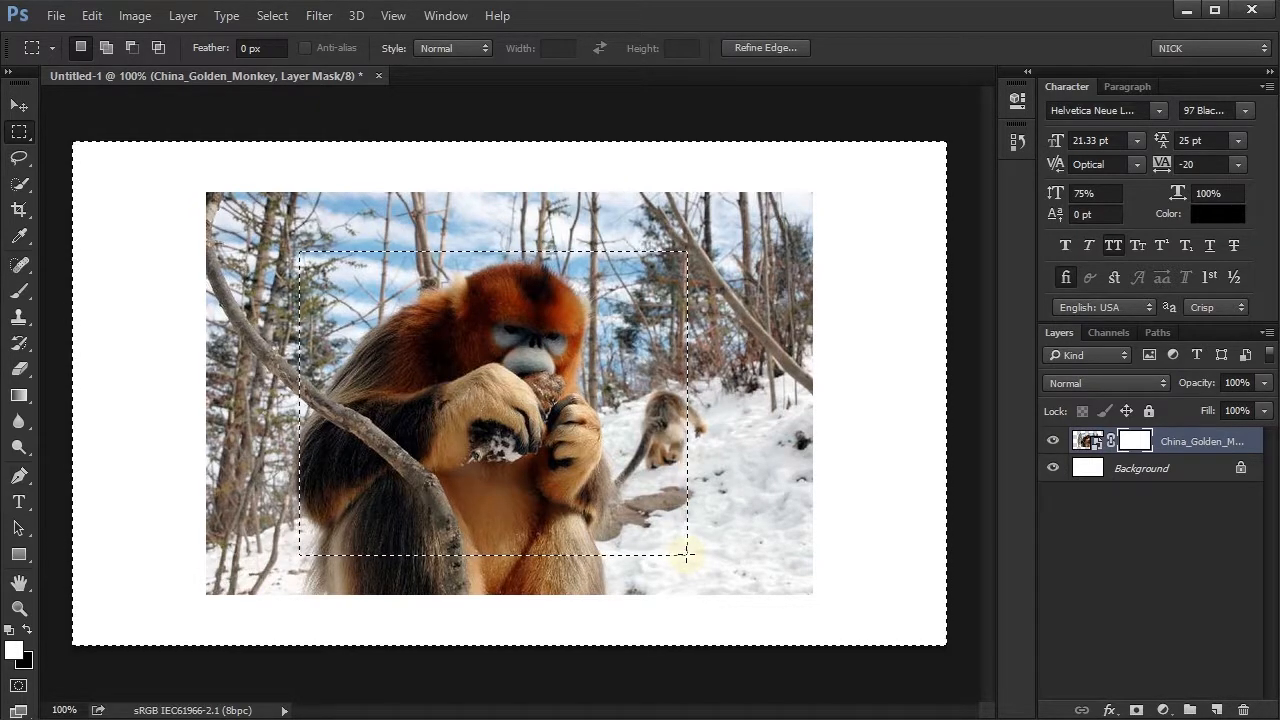
key(Delete)
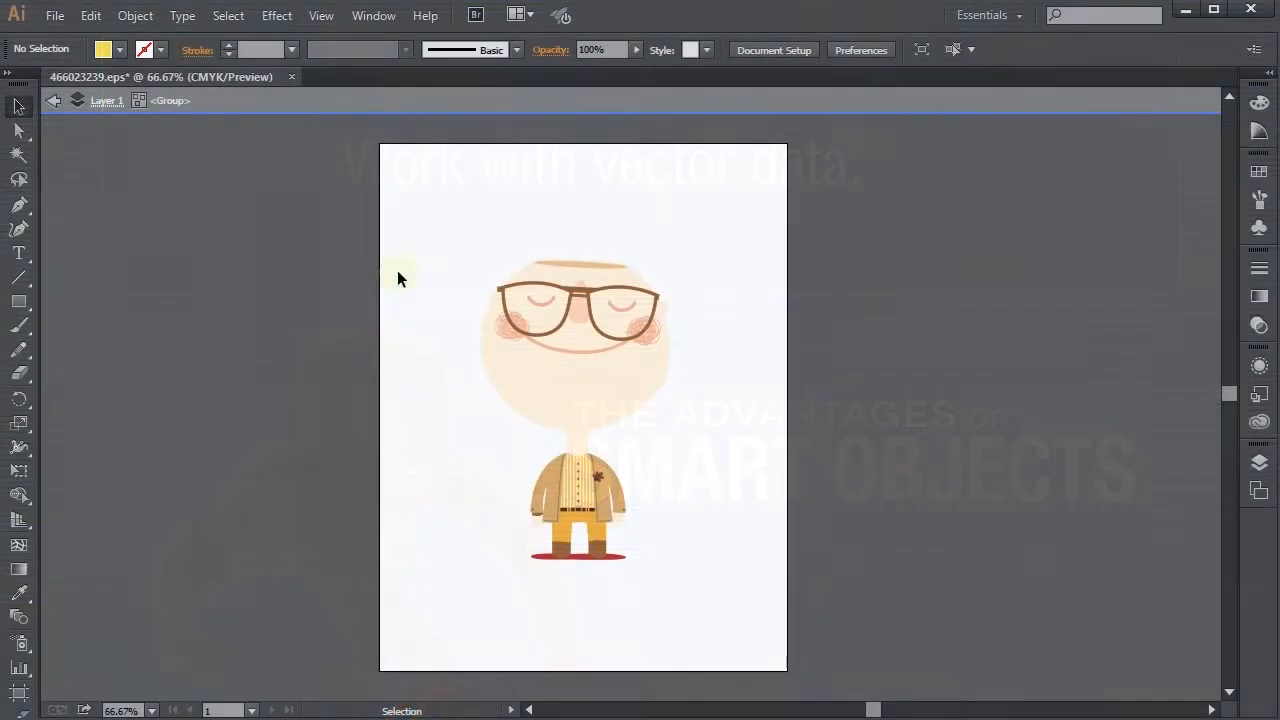
- Select all of the cartoon character artwork in 466023239.eps in Illustrator and copy it
drag(397, 270, 758, 656)
key(a)
key(v)
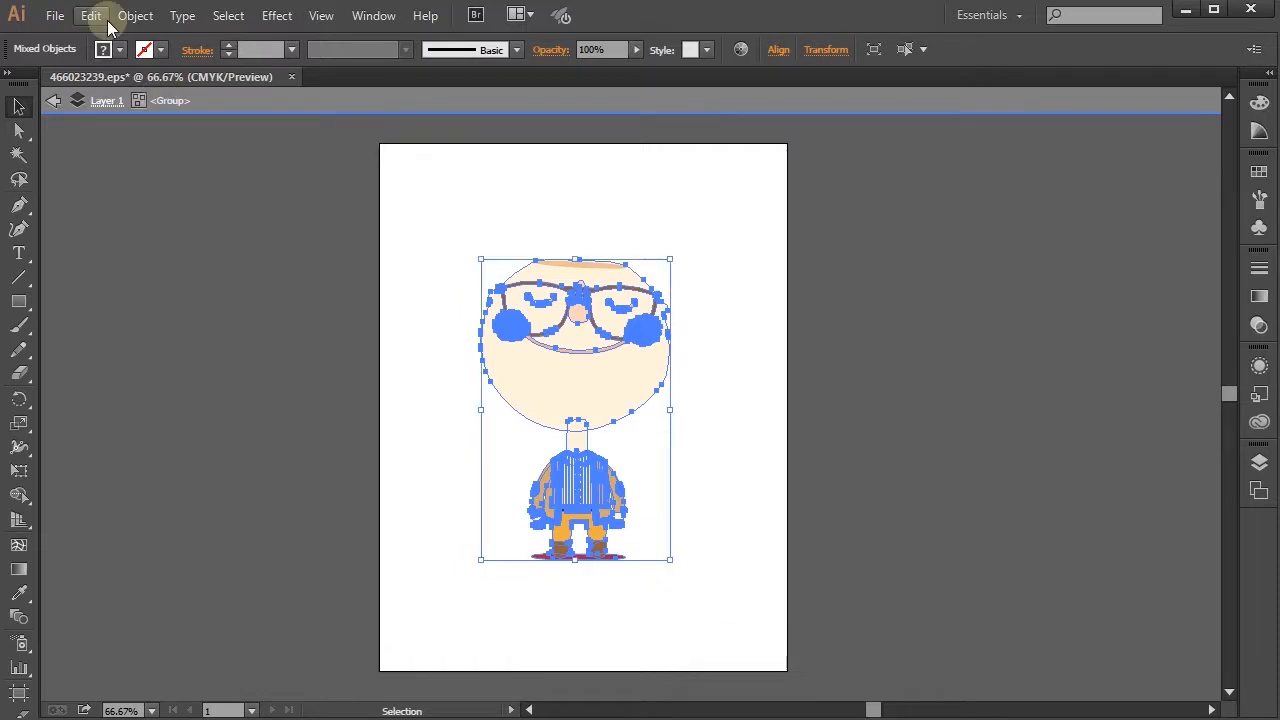
click(90, 15)
click(175, 113)
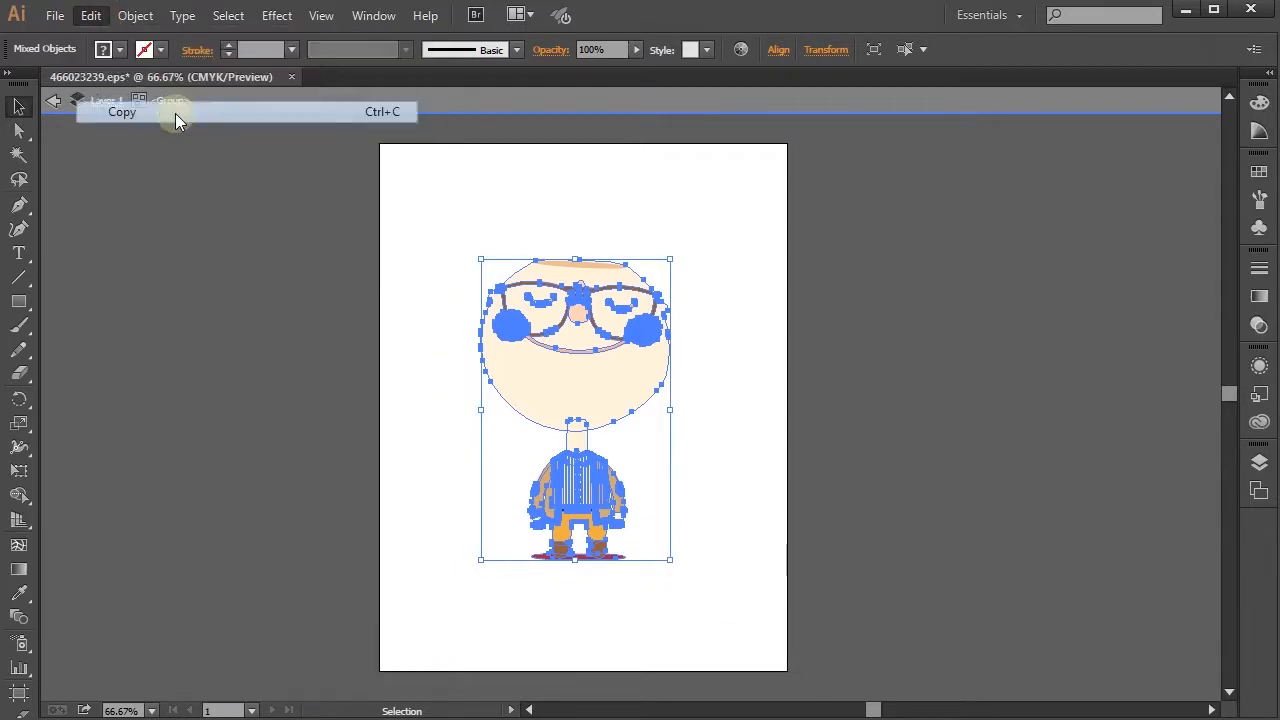
- Switch to the blank Photoshop document and paste the copied vector character as a Smart Object
key(alt+Tab)
key(alt+Tab)
key(alt+Tab)
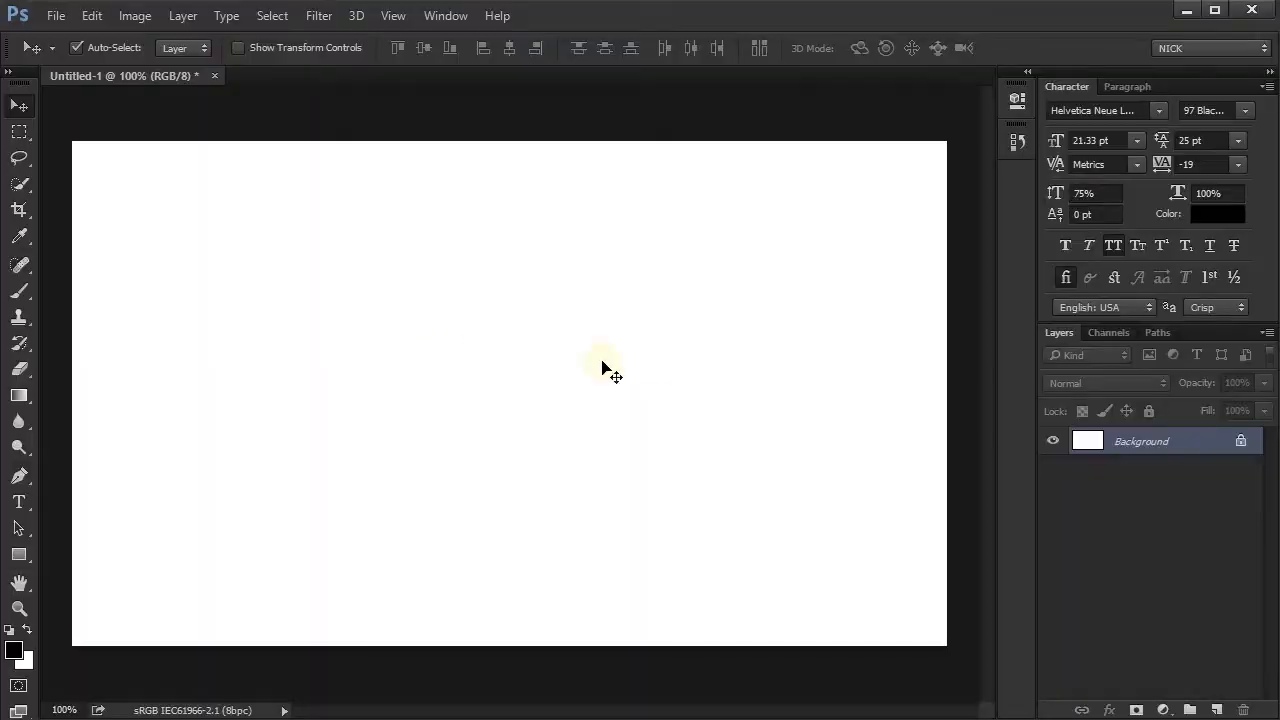
click(92, 15)
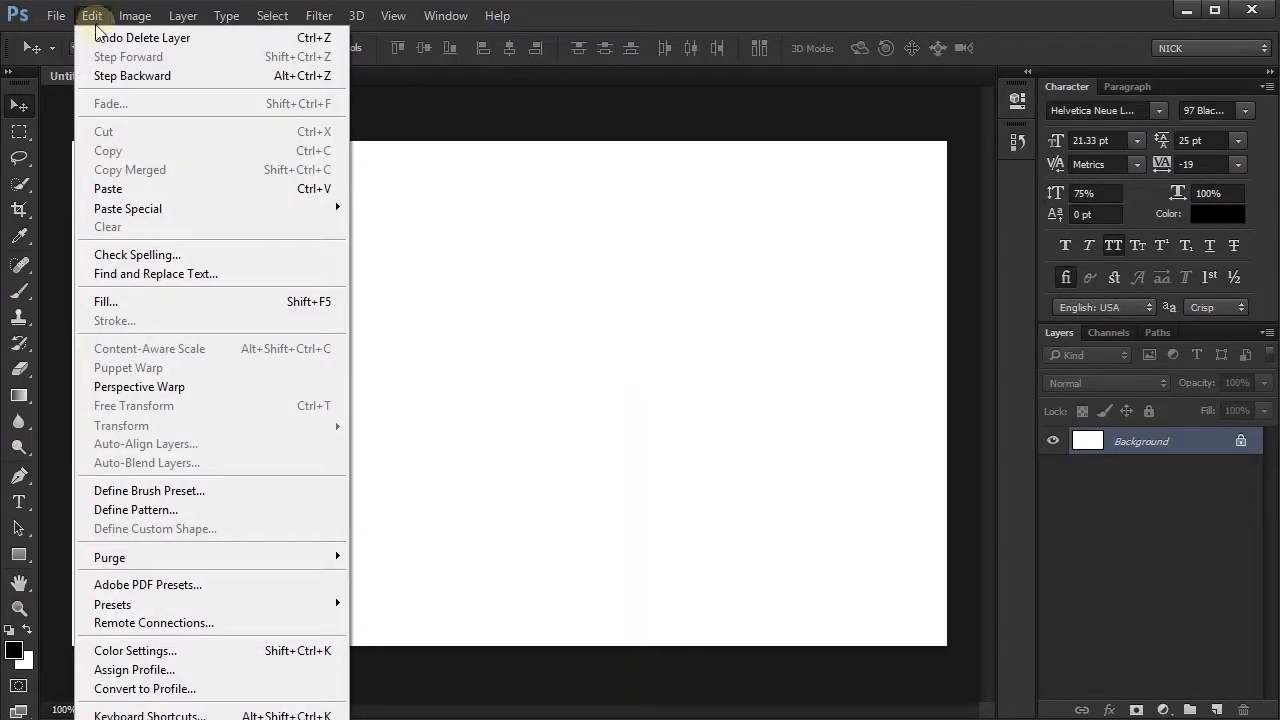
click(147, 186)
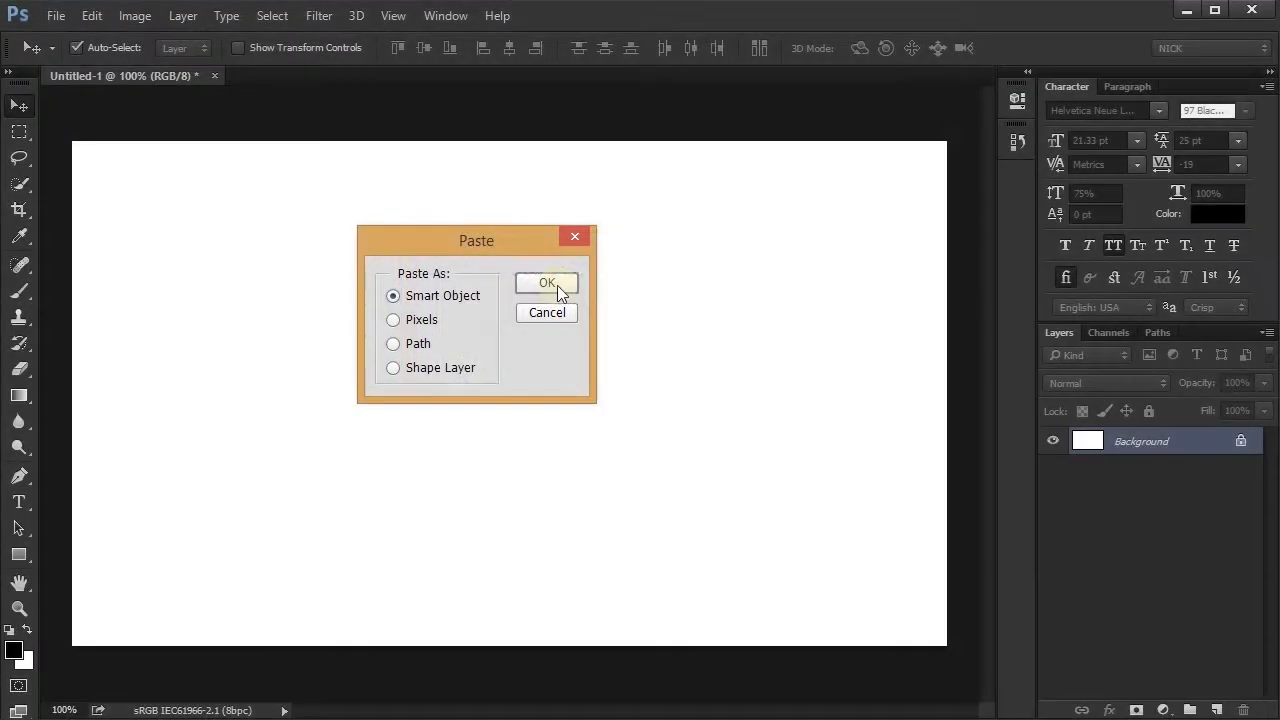
click(780, 285)
key(Return)
- Shrink the vector Smart Object to a small figure and enlarge it again to about 94% with Free Transform
key(ctrl+t)
drag(651, 170, 488, 450)
key(Return)
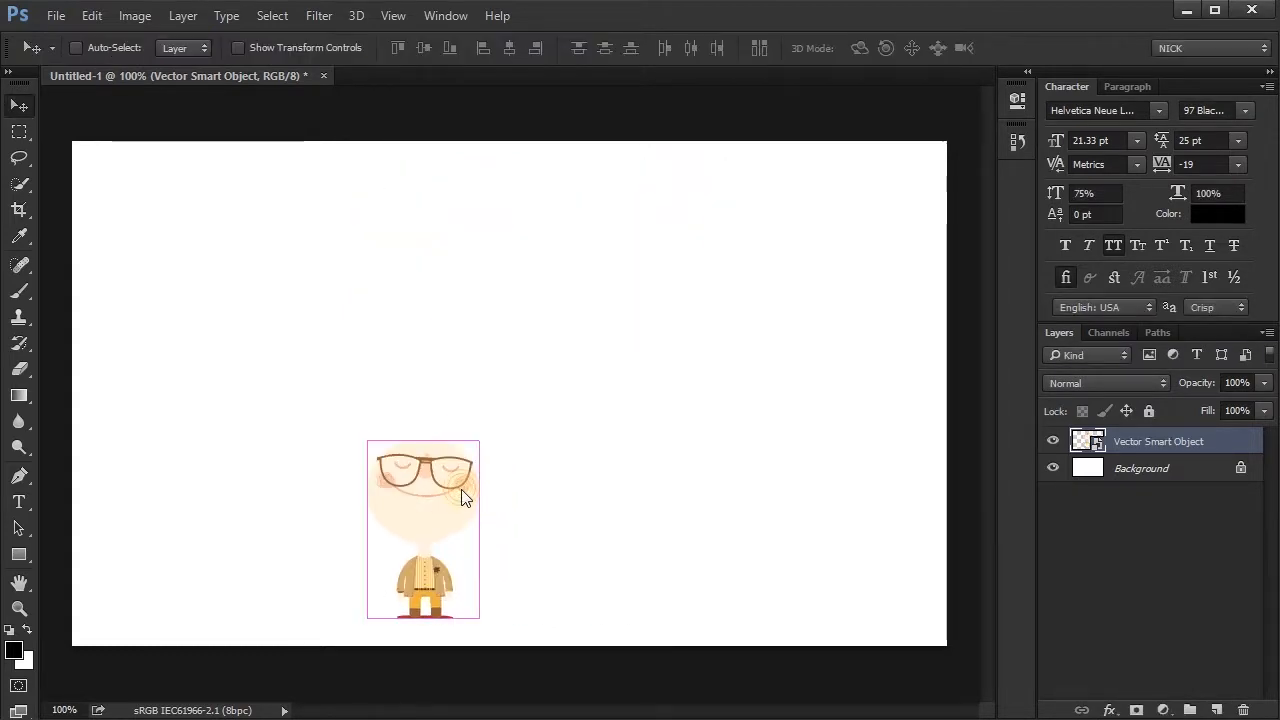
key(ctrl+t)
drag(503, 429, 720, 240)
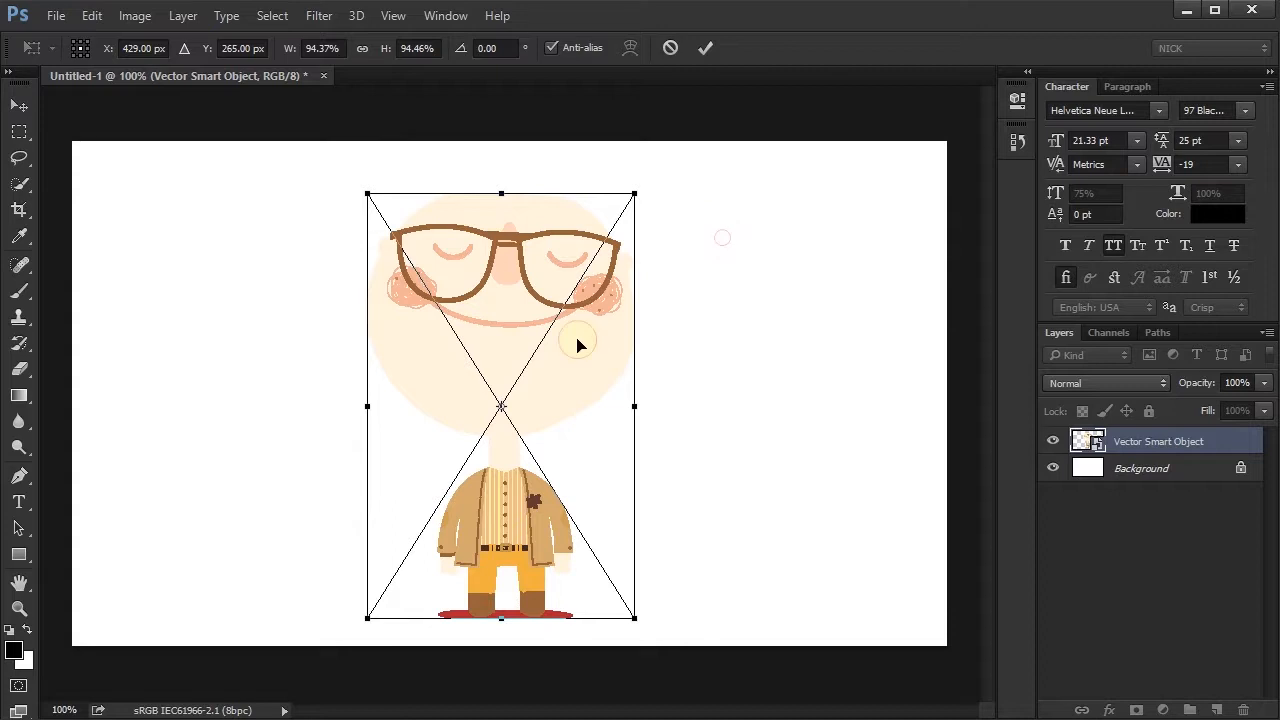
key(Return)
- Scale the vector Smart Object proportionally to 194.37% and move it down so the face fills the canvas
key(ctrl+t)
click(359, 52)
click(415, 48)
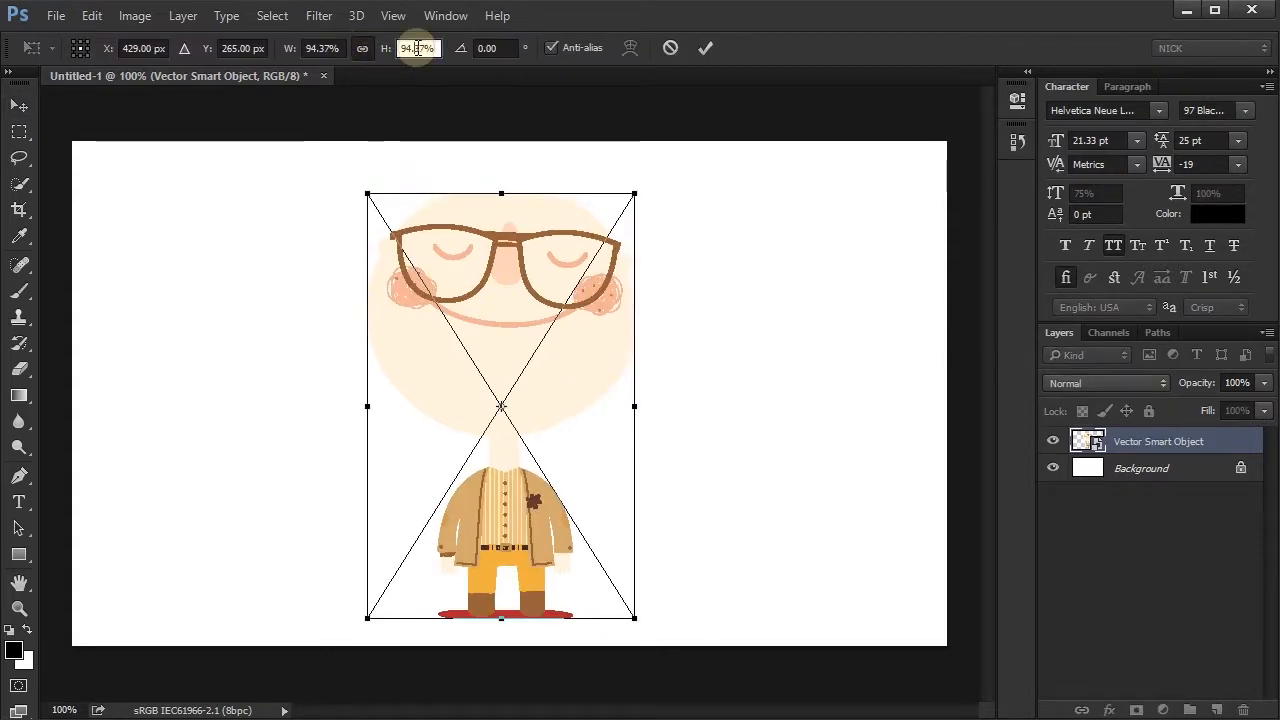
key(shift+Up)
key(shift+Up)
key(shift+Up)
key(shift+Up)
key(shift+Up)
key(shift+Up)
key(shift+Up)
key(shift+Up)
key(shift+Up)
key(shift+Up)
key(shift+Up)
key(shift+Up)
key(shift+Up)
key(shift+Up)
key(shift+Up)
key(shift+Up)
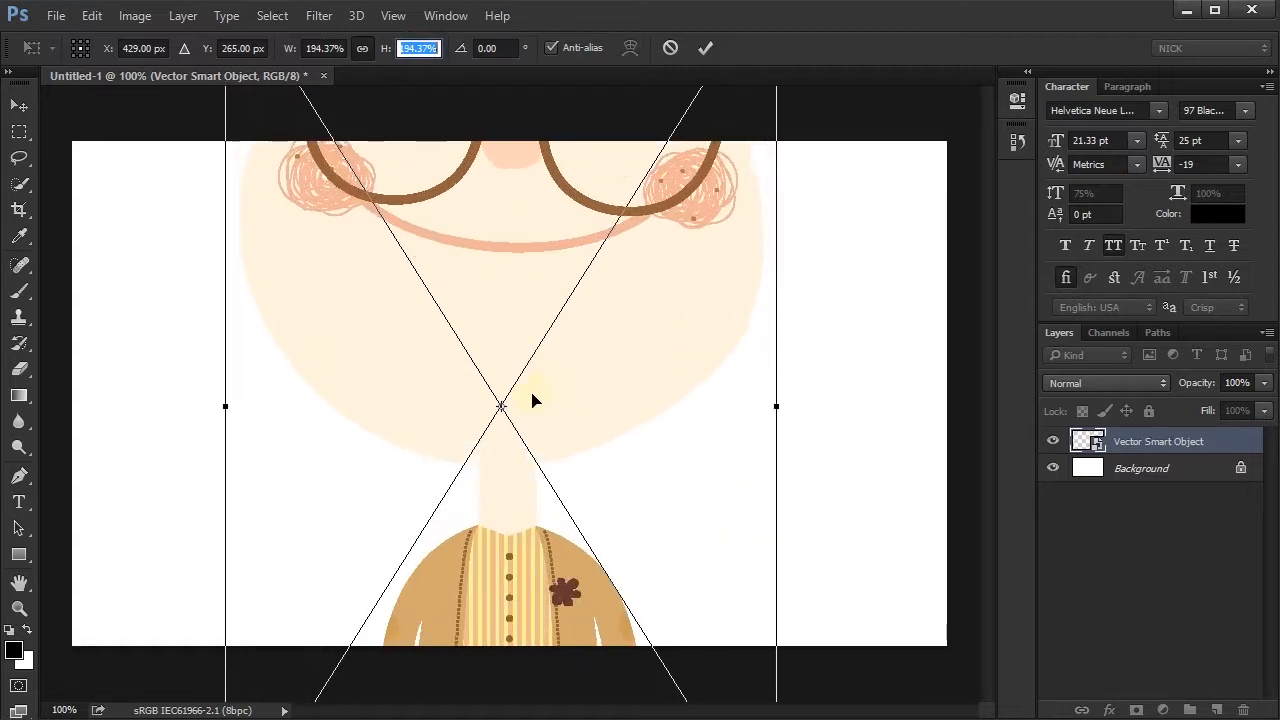
double_click(493, 320)
drag(510, 326, 543, 606)
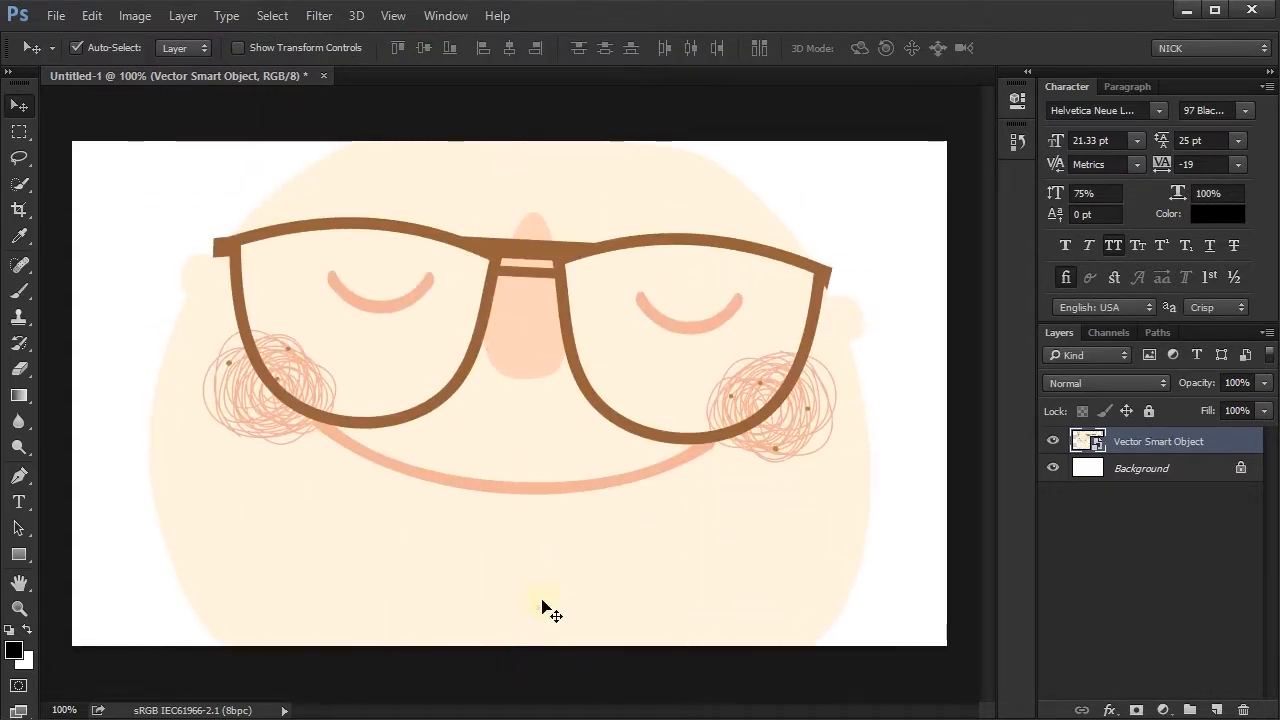
- Open the Vector Smart Object's contents in Illustrator, delete both parts of the glasses, and save the file before returning to Photoshop
click(1085, 442)
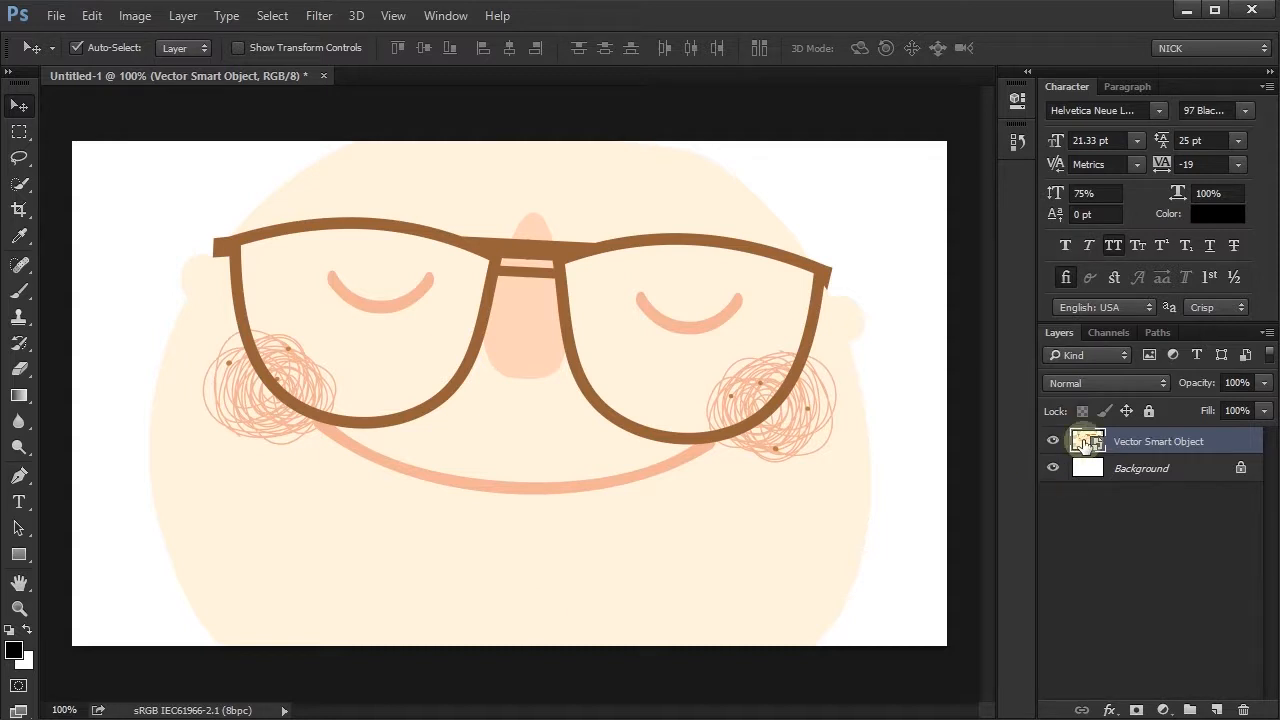
double_click(1085, 442)
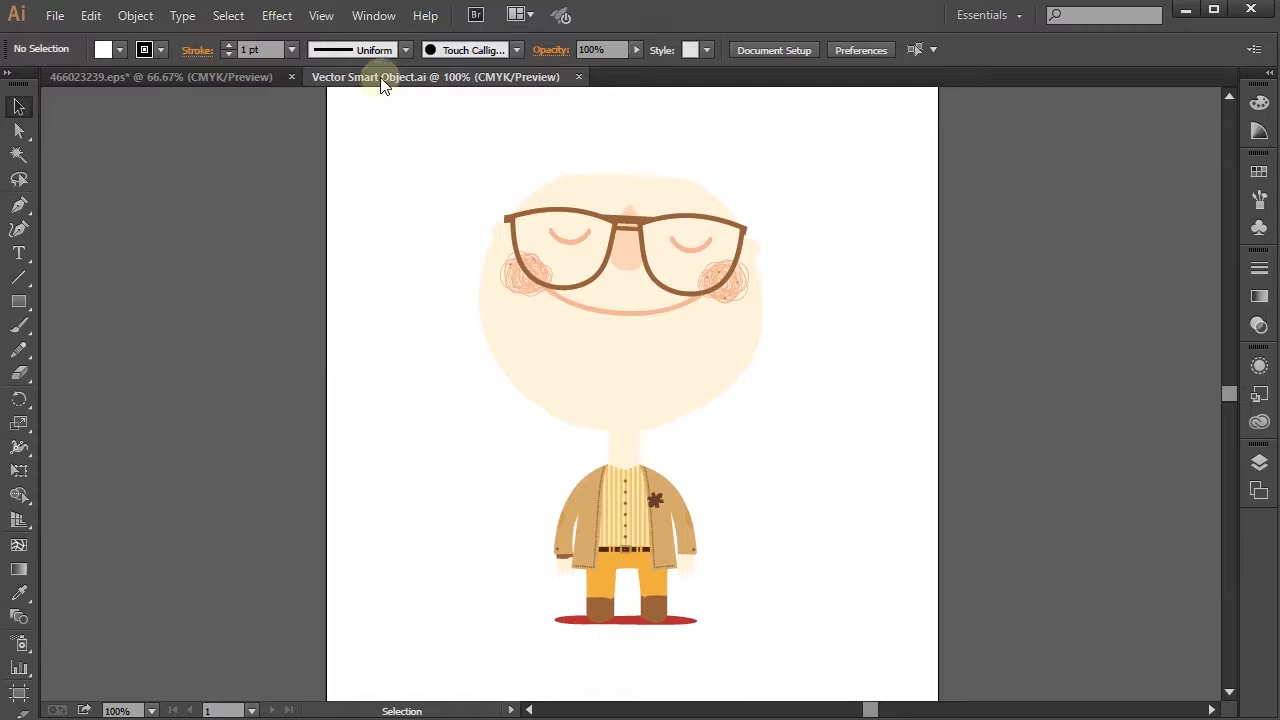
click(592, 271)
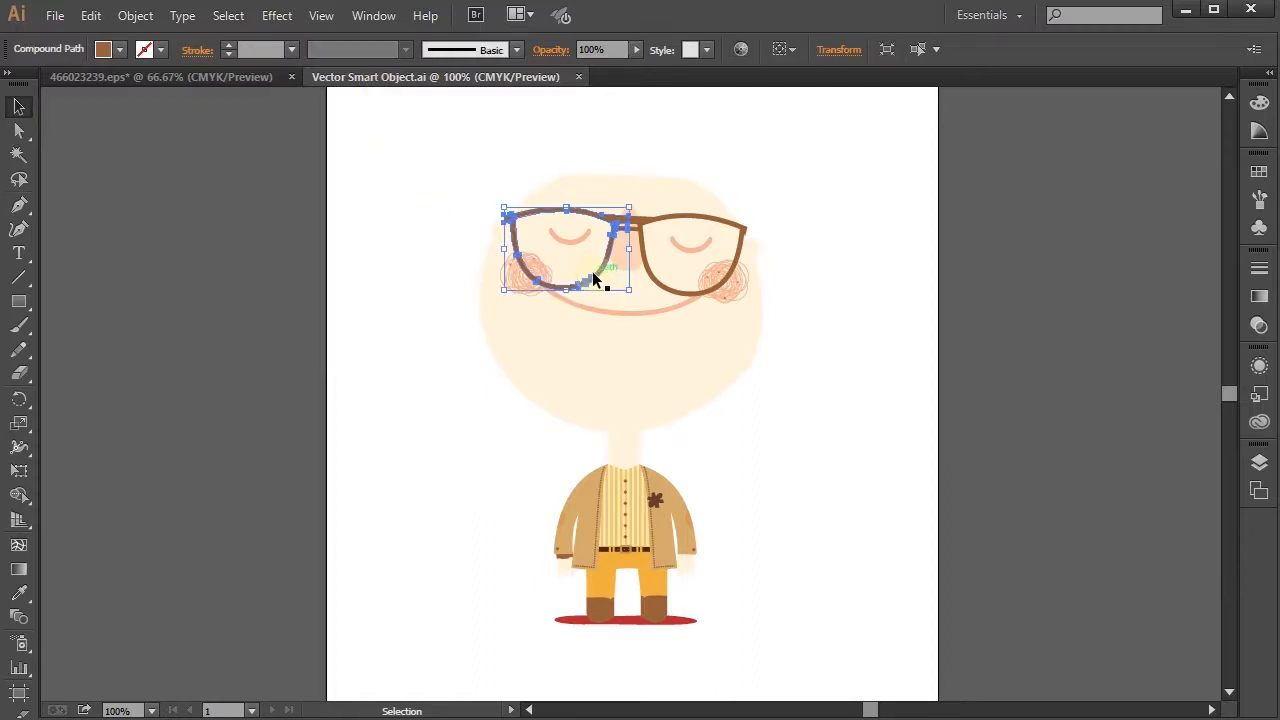
key(Delete)
click(646, 254)
key(Delete)
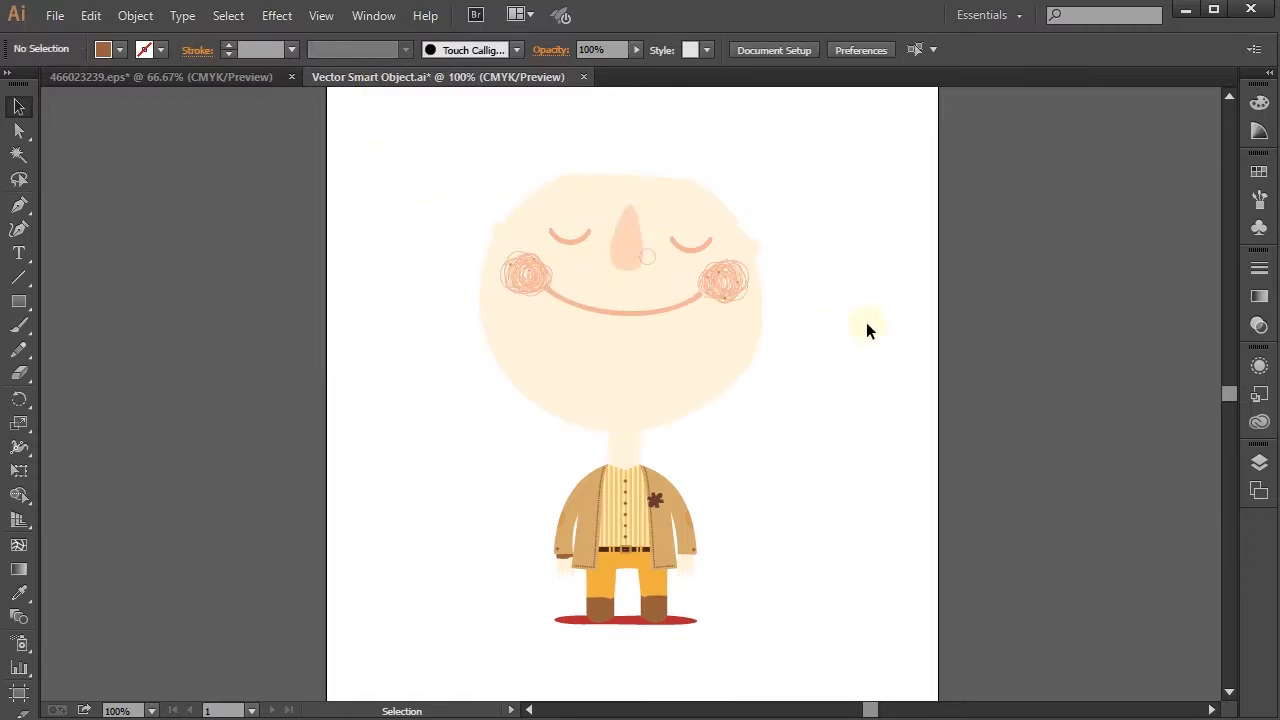
key(ctrl+s)
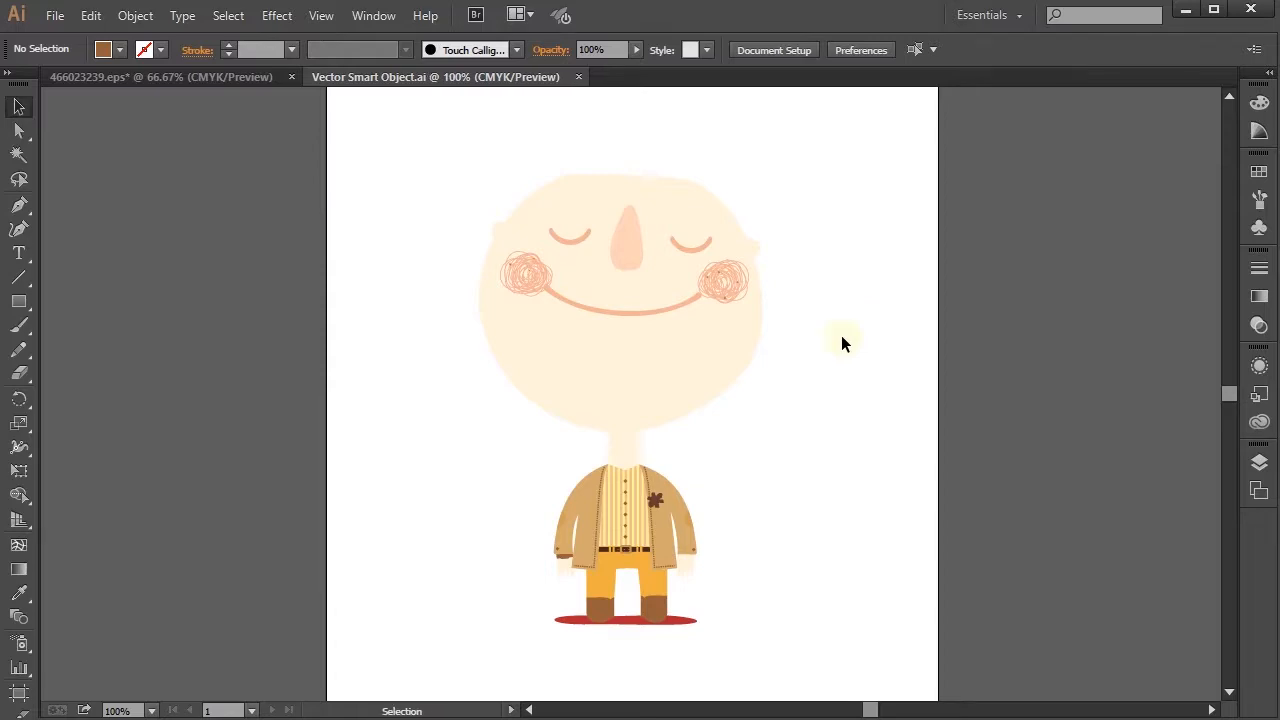
key(alt+Tab)
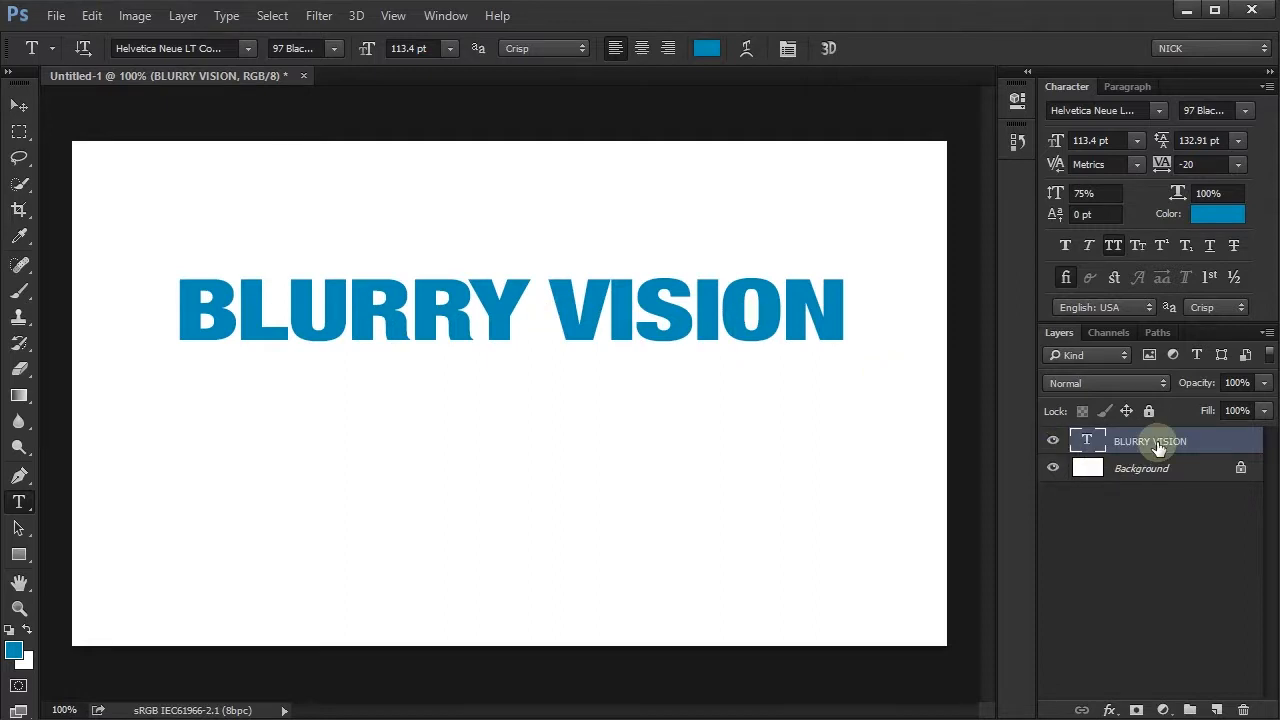
- Convert the BLURRY VISION text layer to a Smart Object and apply a Radial Blur with amount 10, Spin method and Good quality
right_click(1201, 442)
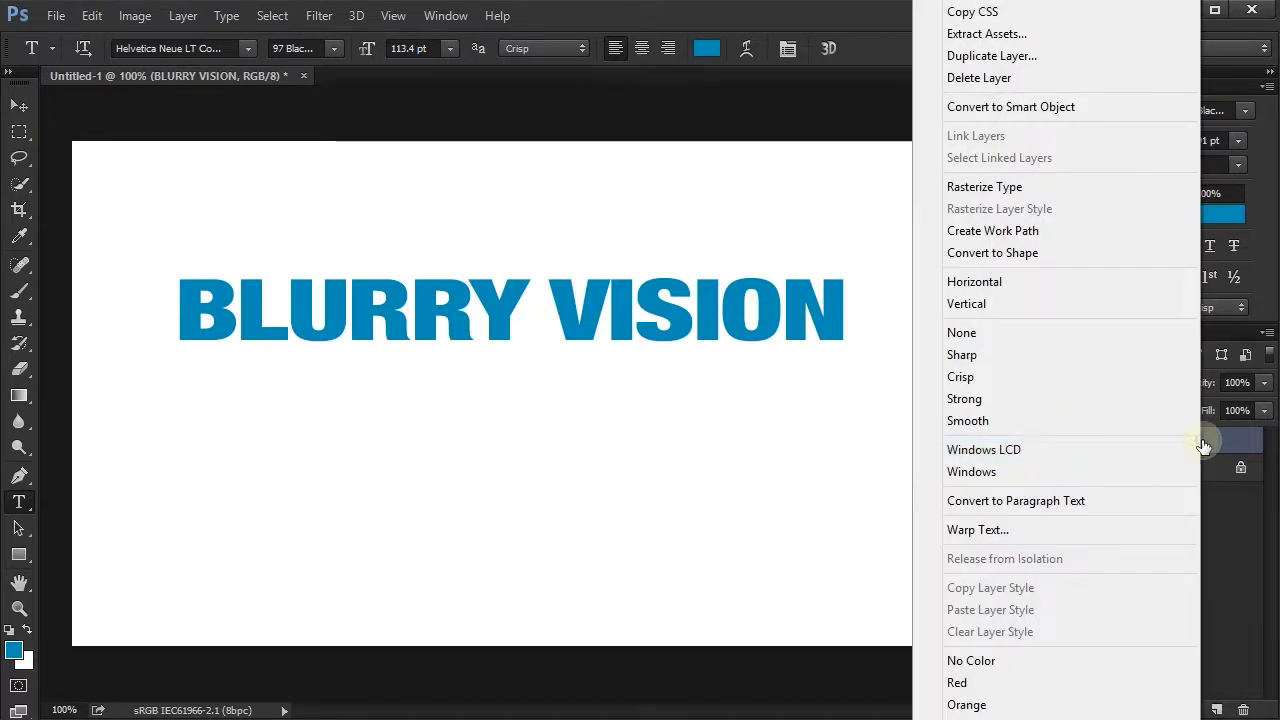
click(1030, 106)
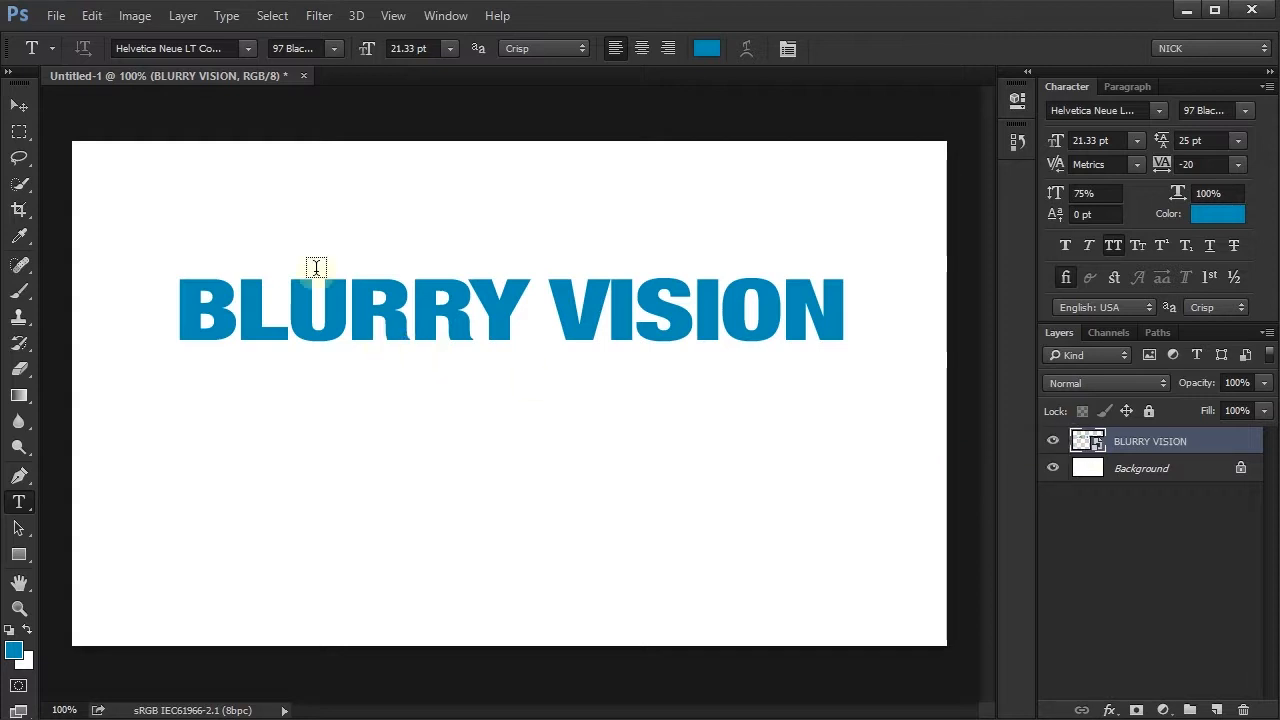
click(319, 15)
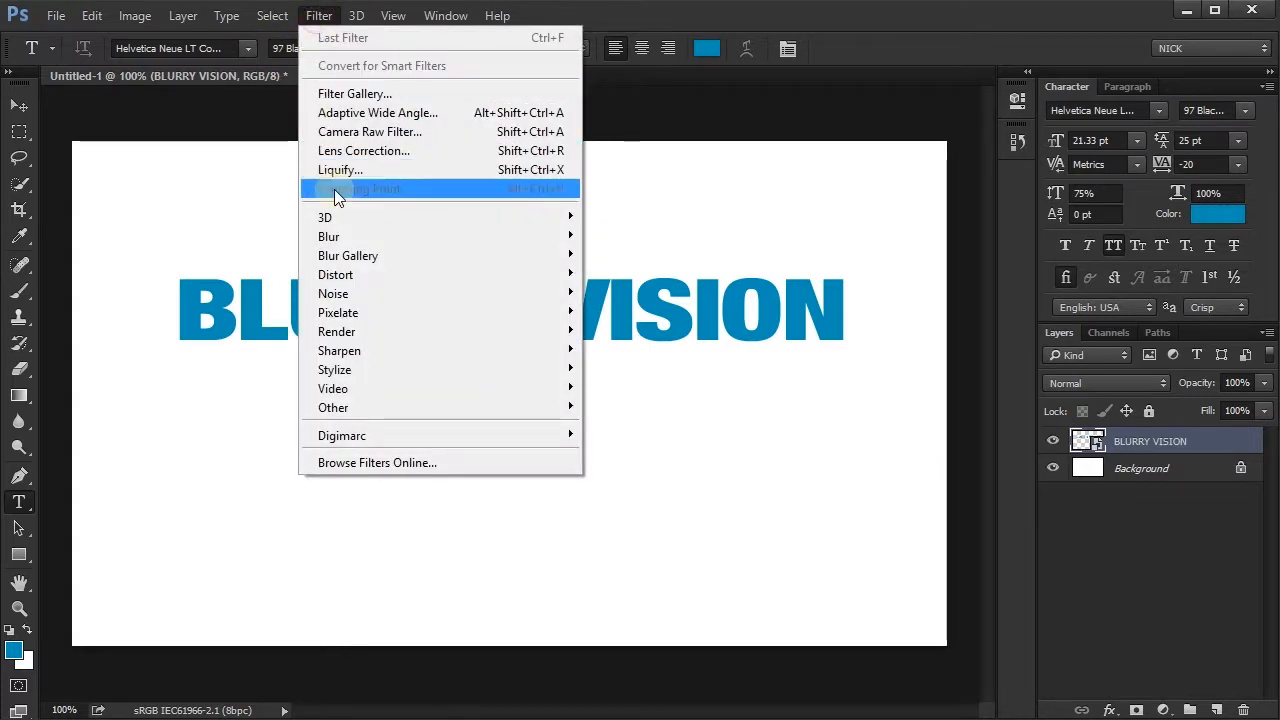
mouse_move(353, 242)
click(665, 368)
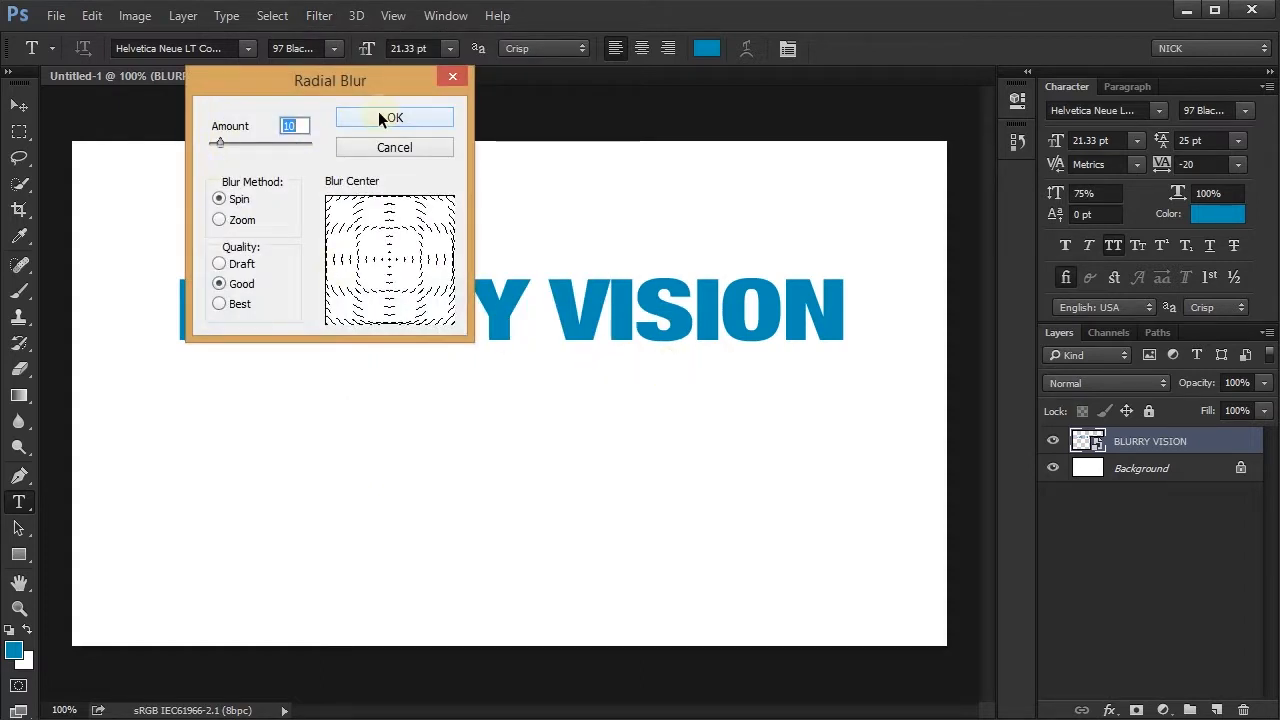
click(384, 117)
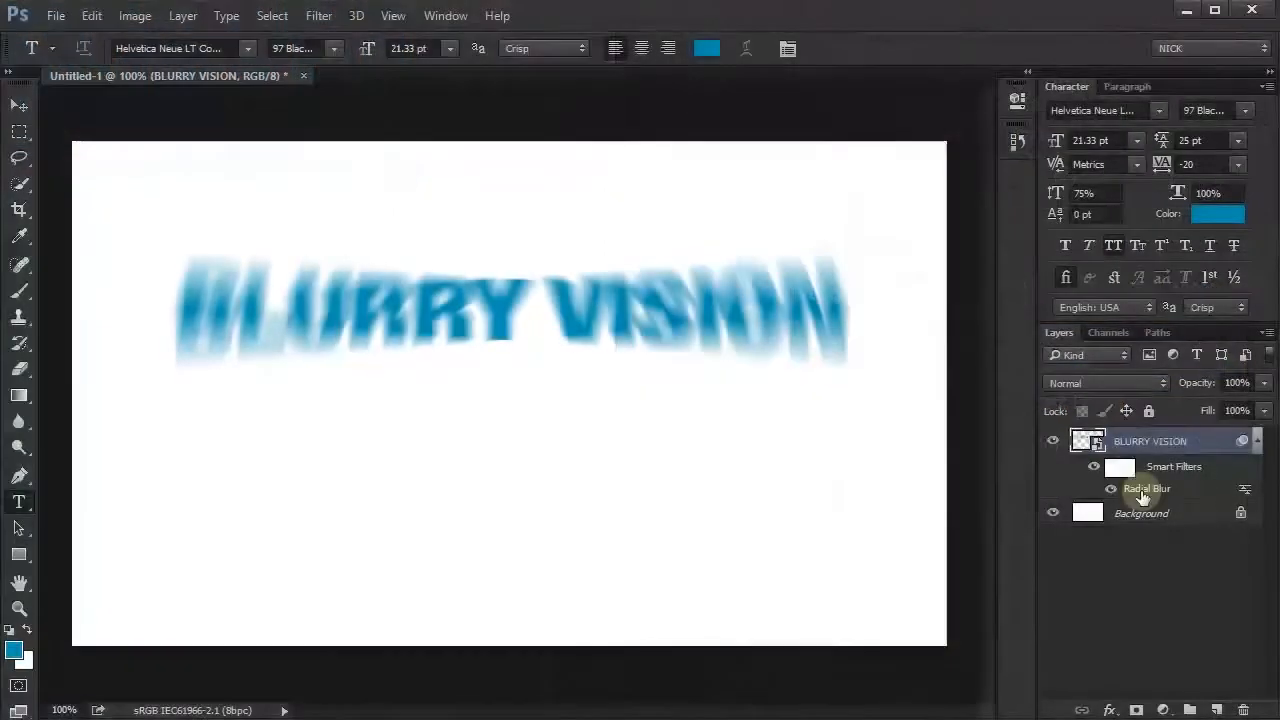
- Edit the Radial Blur smart filter on the BLURRY VISION layer to use Best quality and a higher blur amount
double_click(1000, 450)
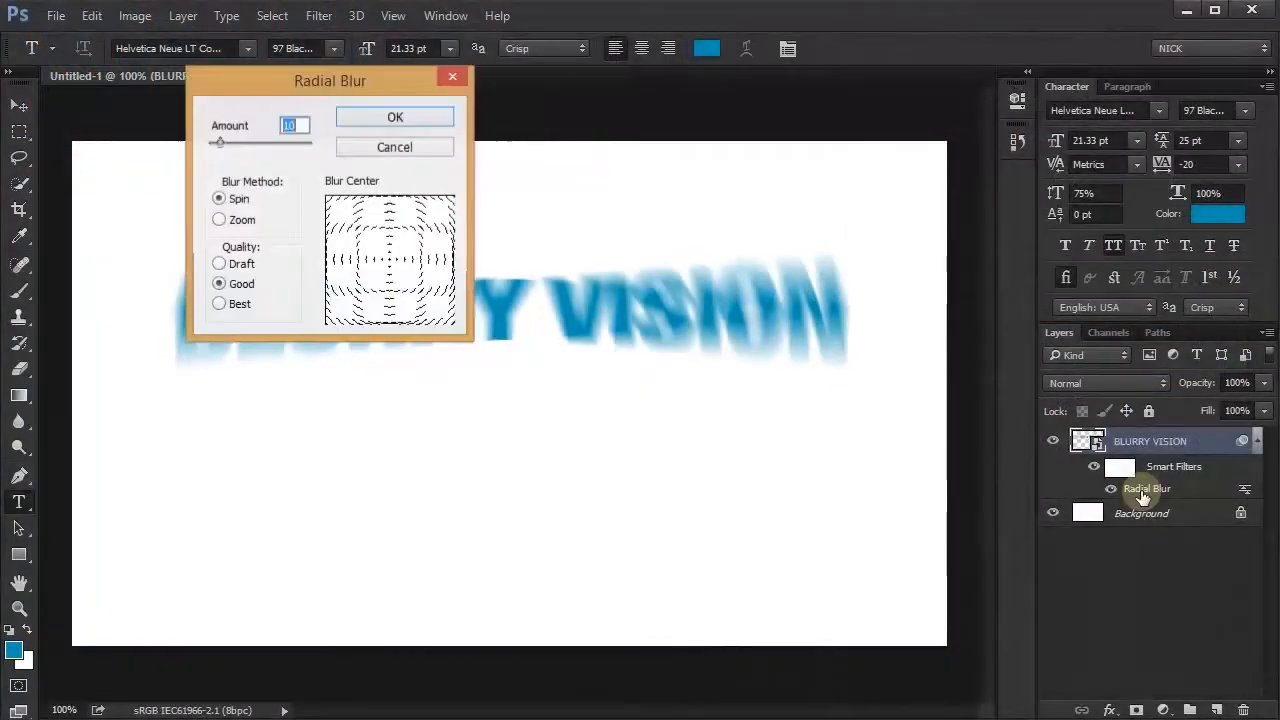
click(219, 304)
click(405, 121)
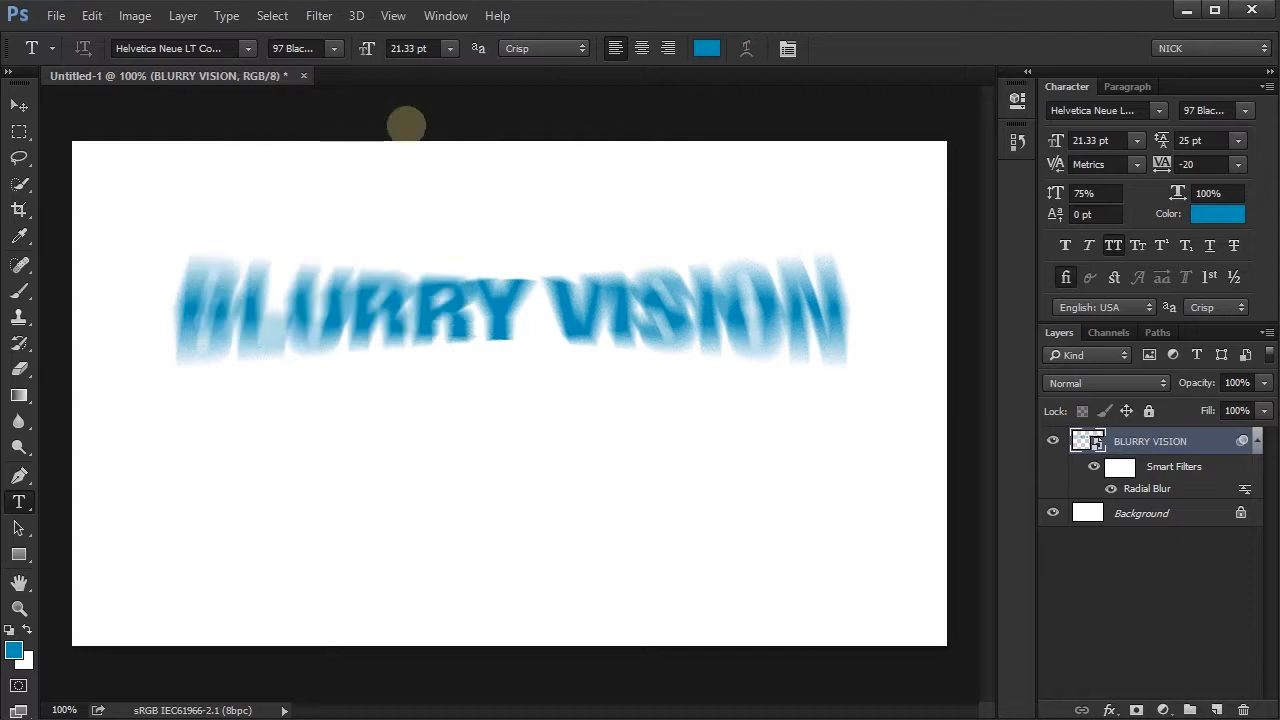
click(1135, 490)
double_click(1136, 491)
drag(217, 145, 232, 145)
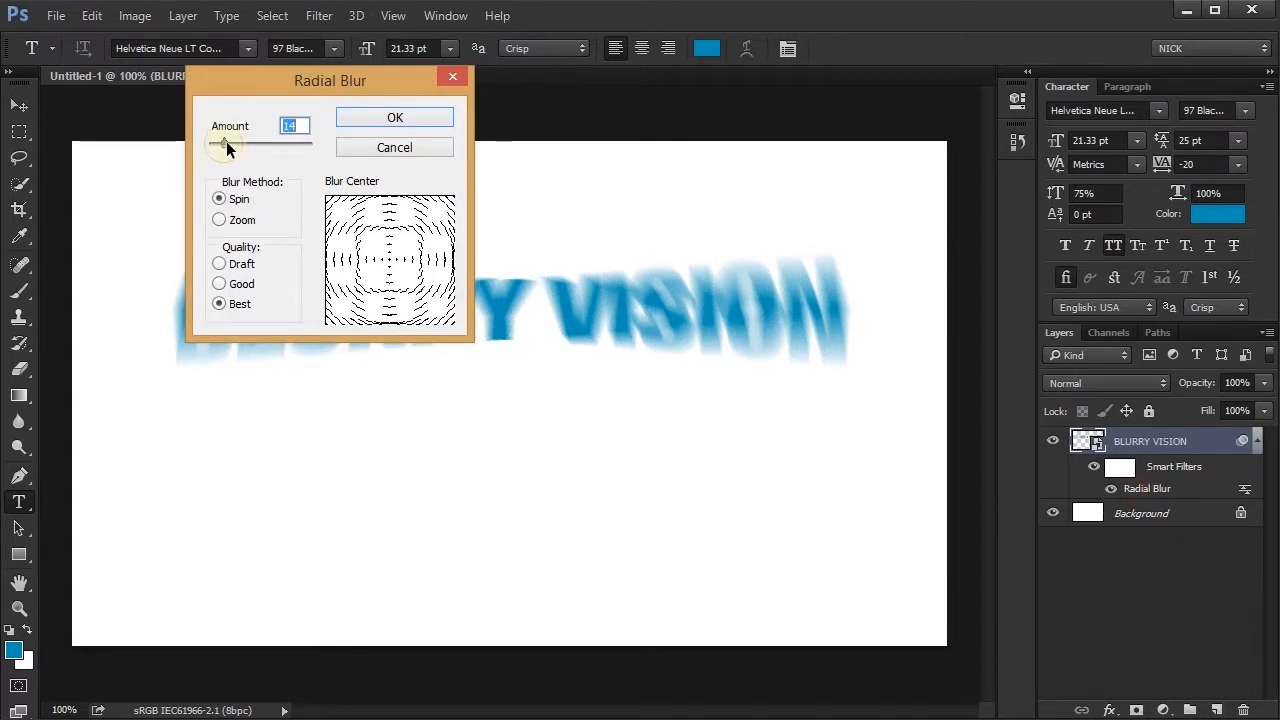
click(408, 121)
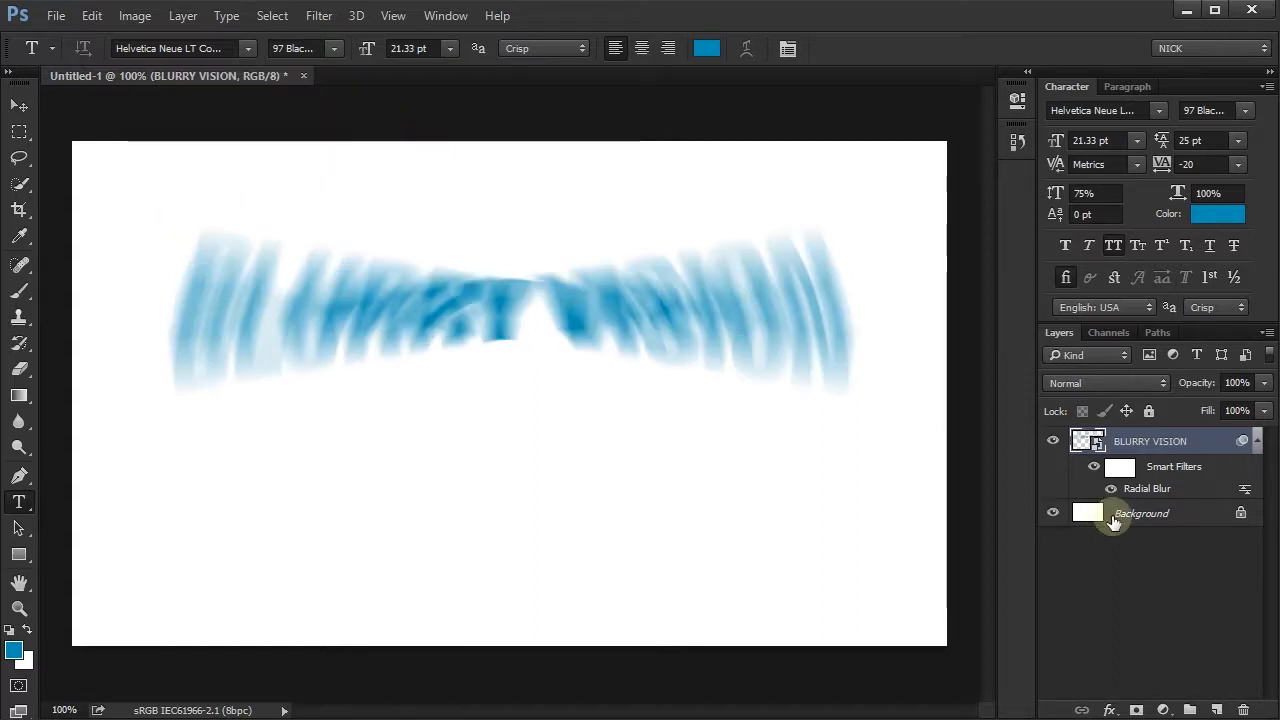
- Paint black with the Brush on the Smart Filters mask, across the full width of the BLURRY VISION text
click(1122, 468)
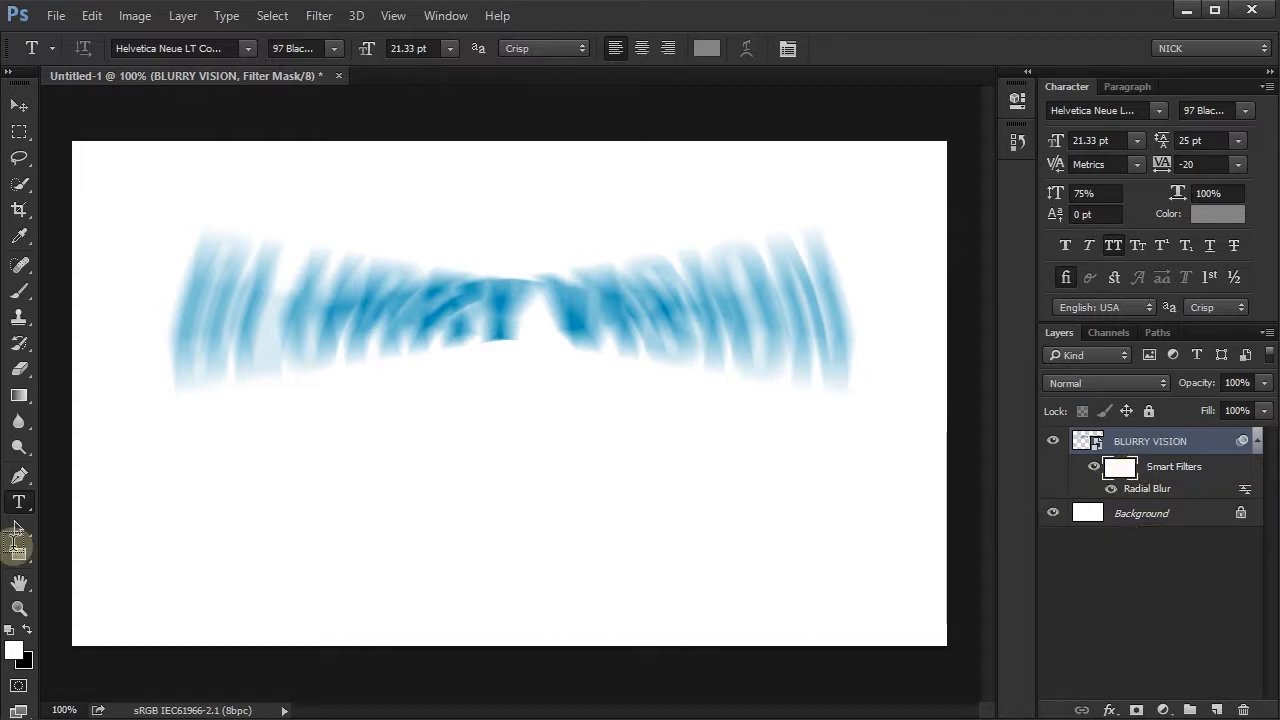
key(b)
click(549, 48)
key(x)
click(180, 320)
mouse_move(180, 320)
mouse_down()
mouse_move(297, 317)
mouse_move(226, 322)
mouse_move(173, 301)
mouse_move(239, 285)
mouse_move(167, 289)
mouse_move(249, 289)
mouse_move(268, 329)
mouse_move(406, 316)
mouse_move(290, 325)
mouse_move(430, 301)
mouse_move(291, 292)
mouse_move(460, 293)
mouse_move(423, 307)
mouse_move(497, 323)
mouse_move(572, 325)
mouse_move(475, 322)
mouse_move(765, 298)
mouse_move(557, 309)
mouse_move(757, 300)
mouse_move(657, 327)
mouse_move(640, 323)
mouse_move(822, 316)
mouse_move(752, 330)
mouse_move(840, 323)
mouse_move(760, 327)
mouse_move(830, 312)
mouse_move(788, 300)
mouse_move(683, 301)
mouse_move(810, 280)
mouse_move(843, 289)
mouse_move(750, 301)
mouse_move(842, 300)
mouse_up()
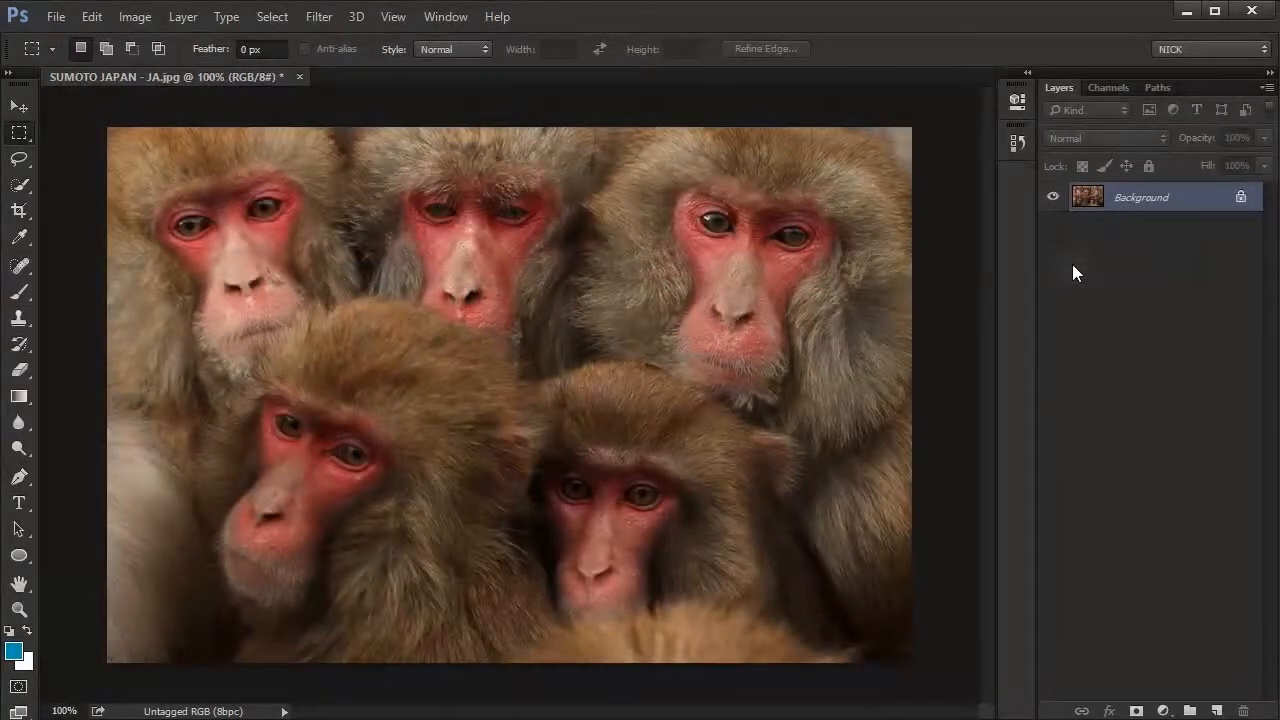
- Convert the monkey photo's Background layer to a Smart Object and apply a High Pass filter with a 6.4-pixel radius
right_click(1176, 202)
click(1146, 290)
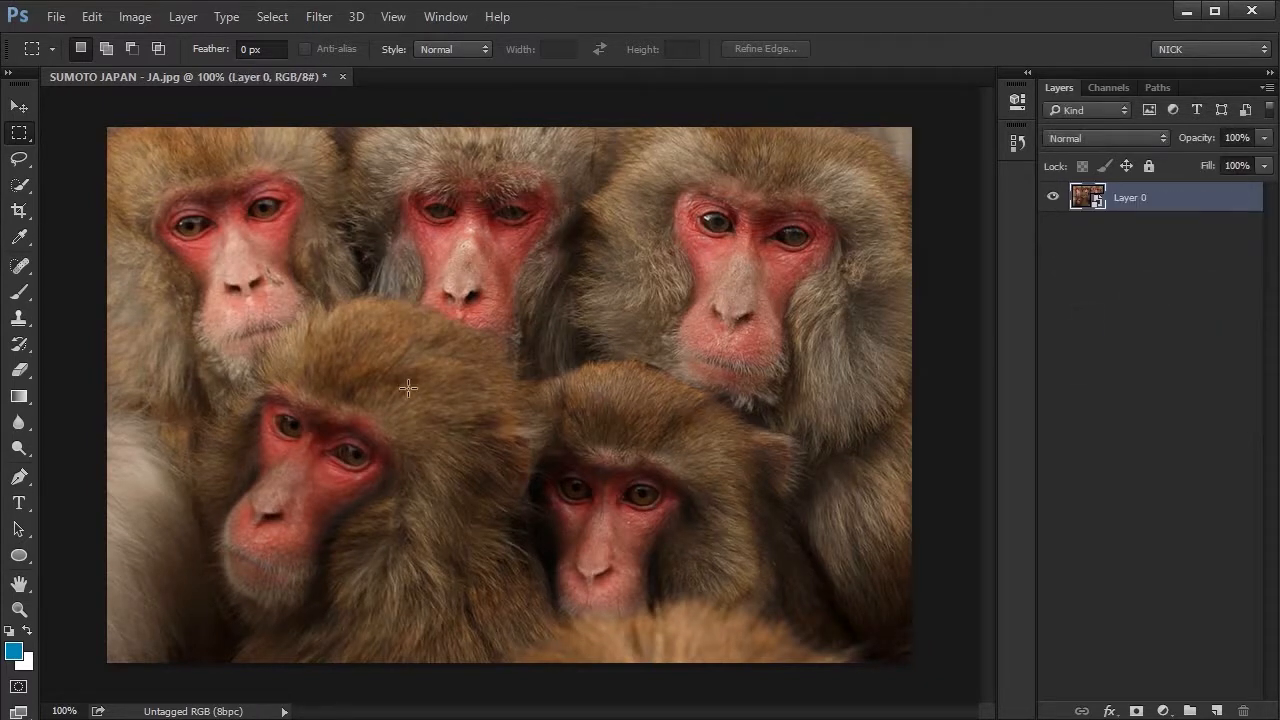
click(322, 16)
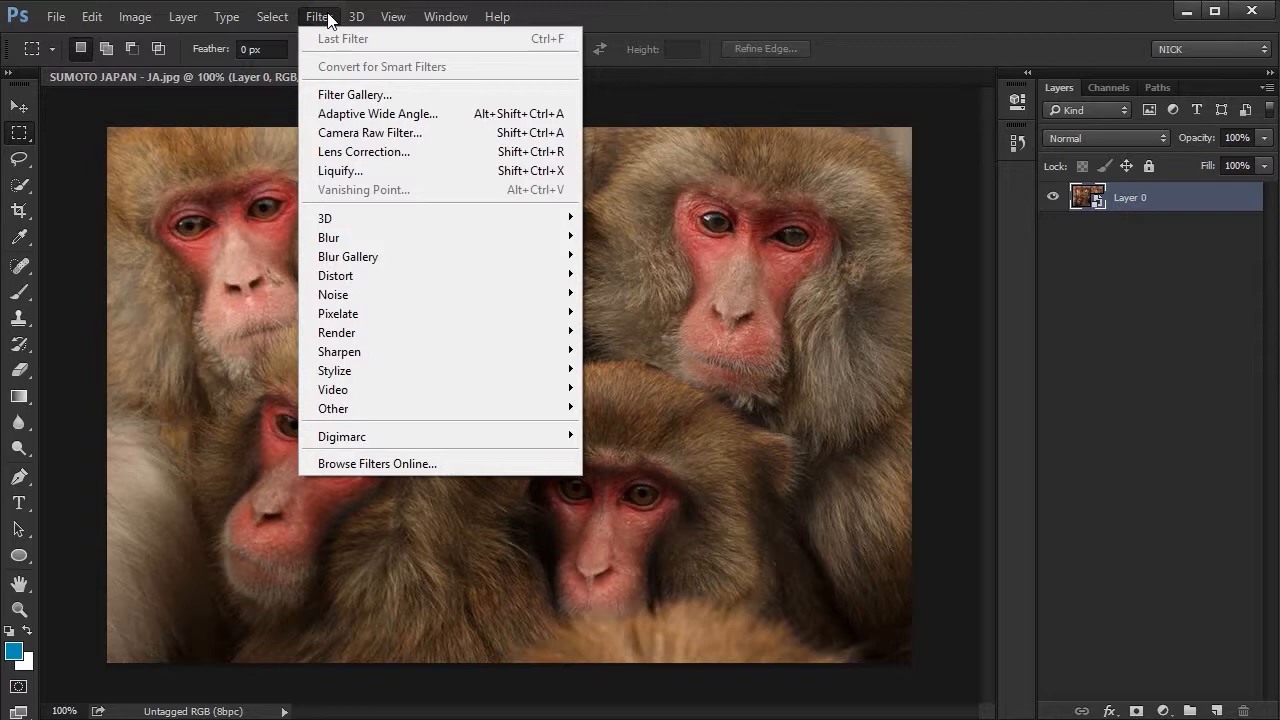
mouse_move(348, 410)
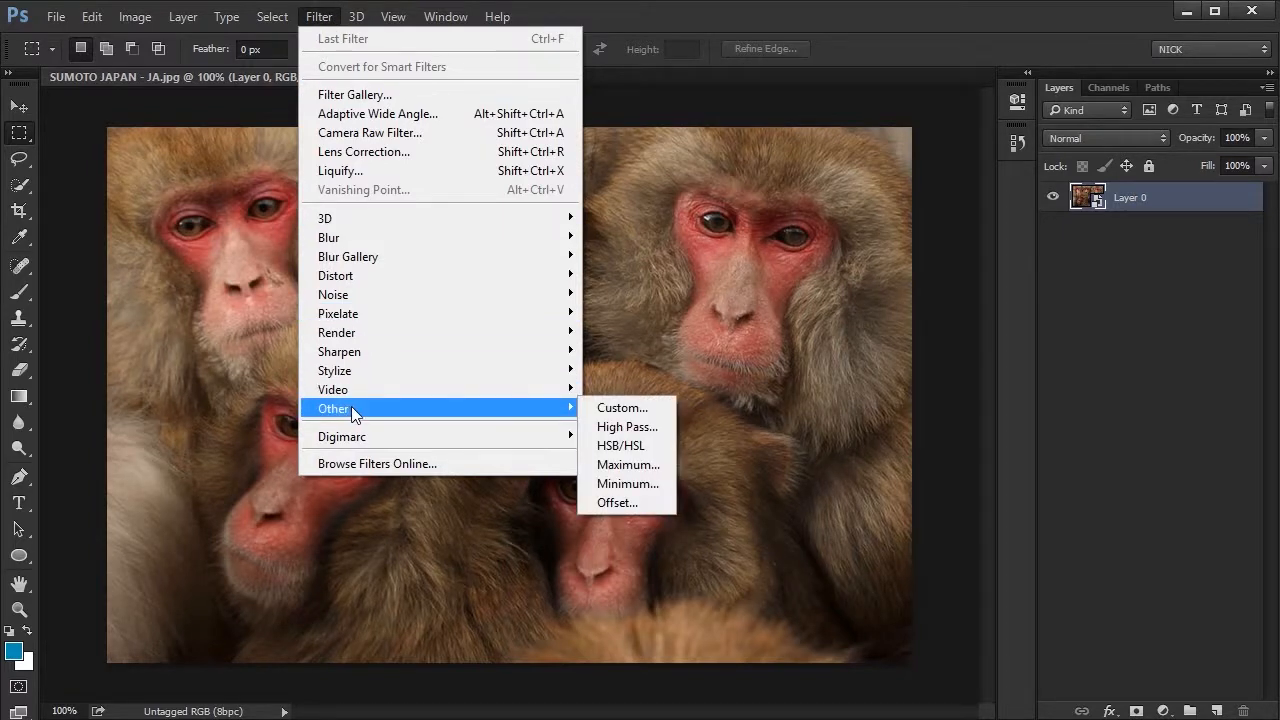
click(625, 427)
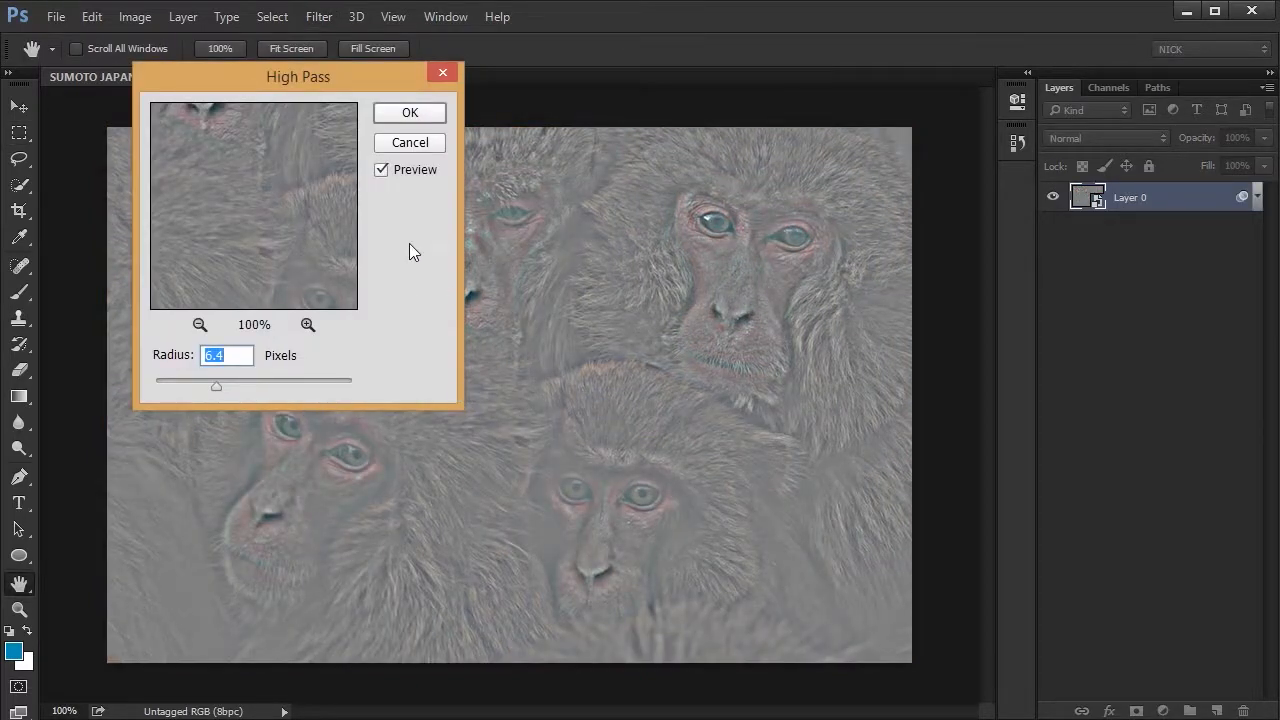
click(412, 114)
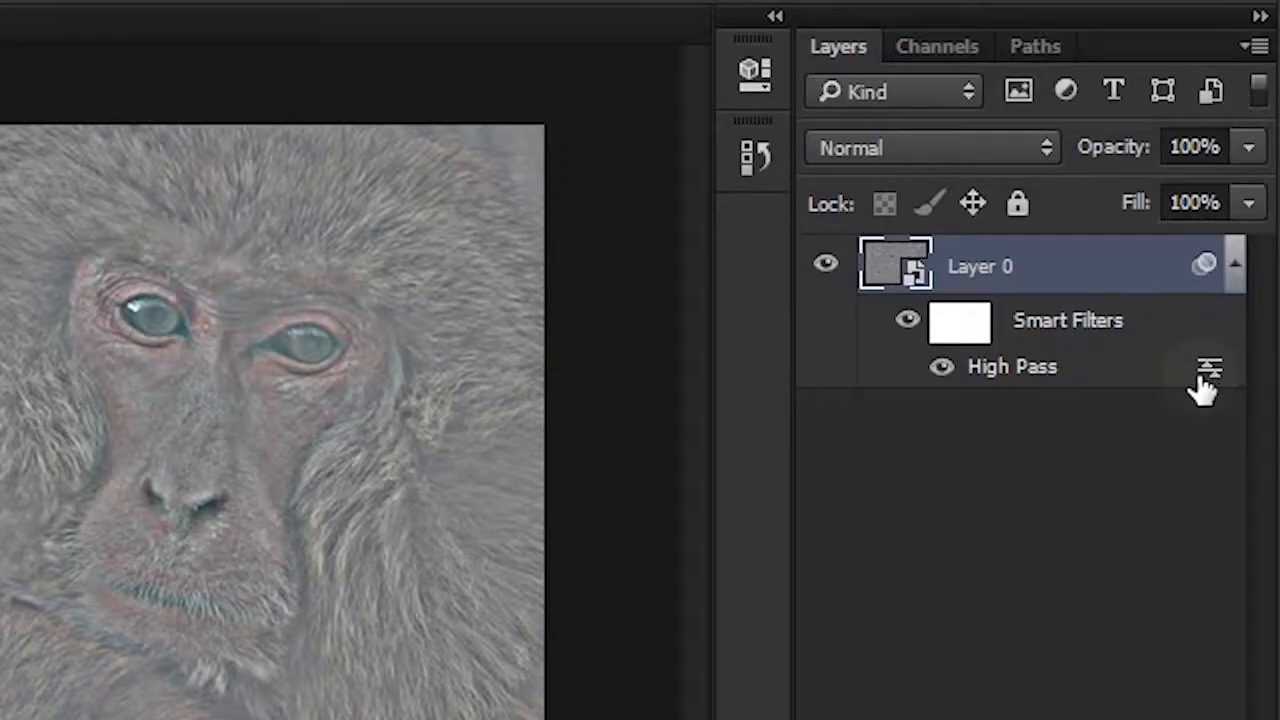
- Set the High Pass smart filter's blending mode to Overlay and adjust its opacity
double_click(1208, 372)
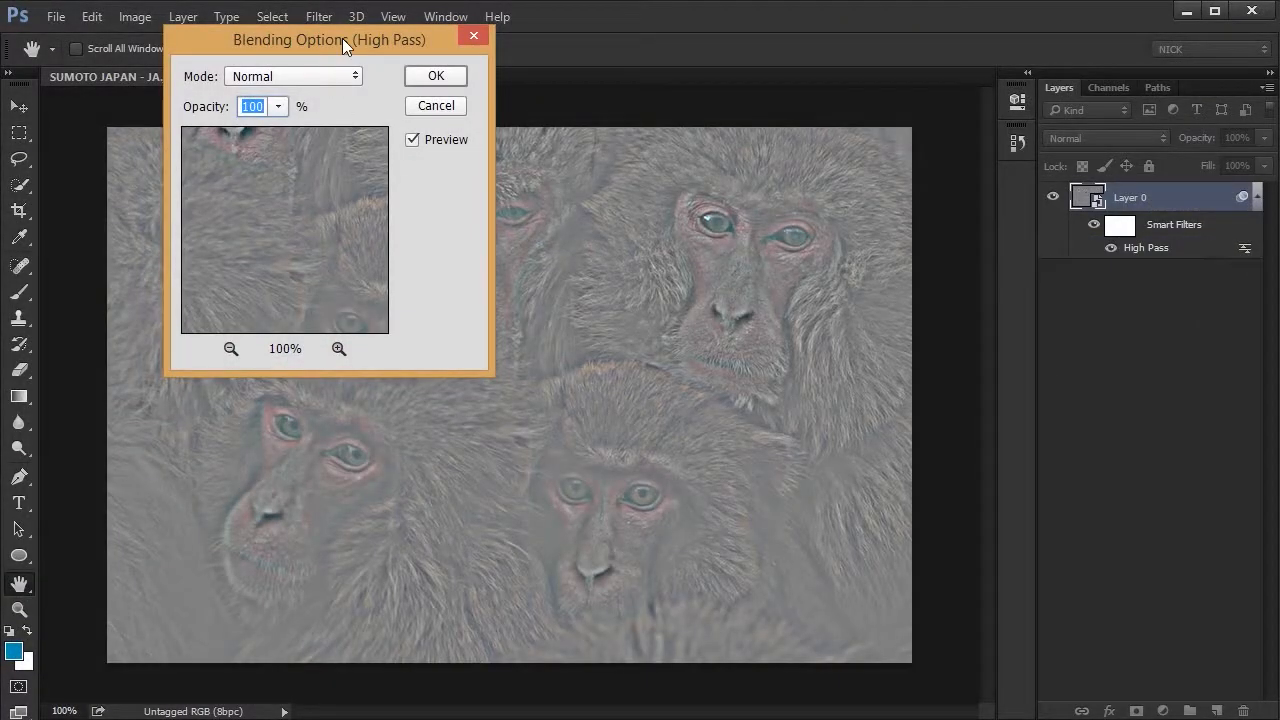
drag(342, 38, 530, 171)
click(538, 209)
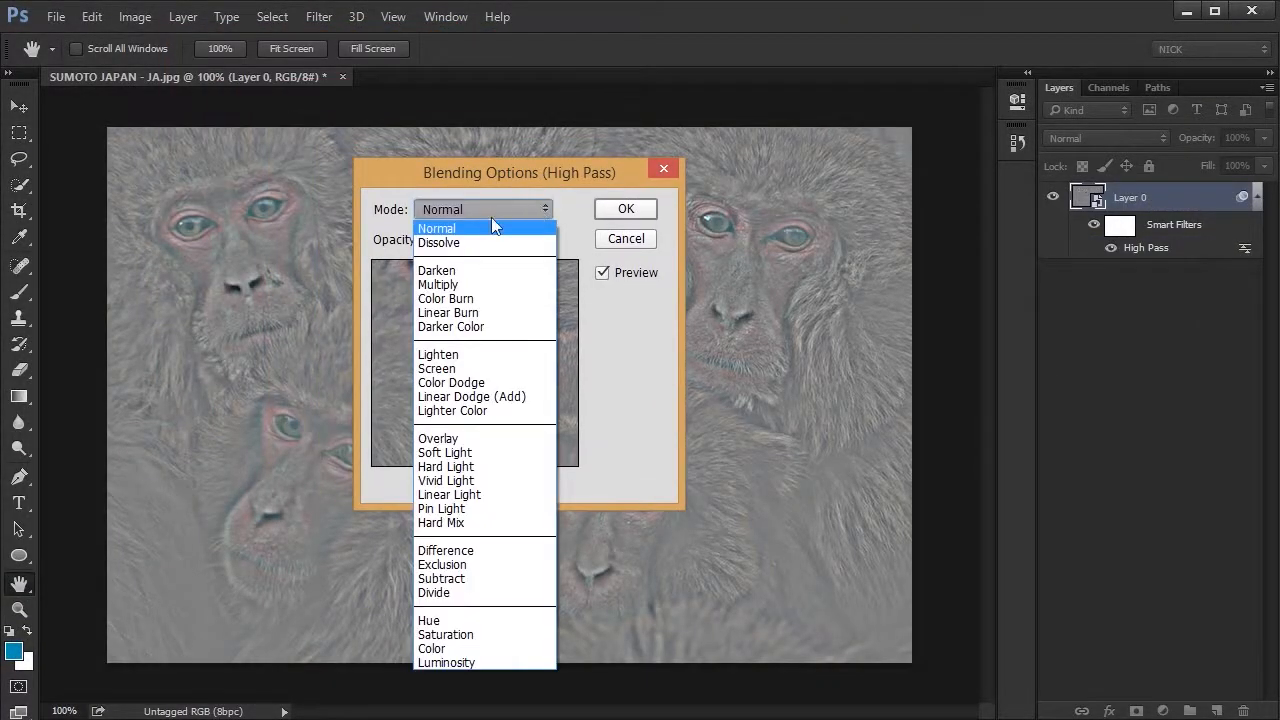
click(445, 440)
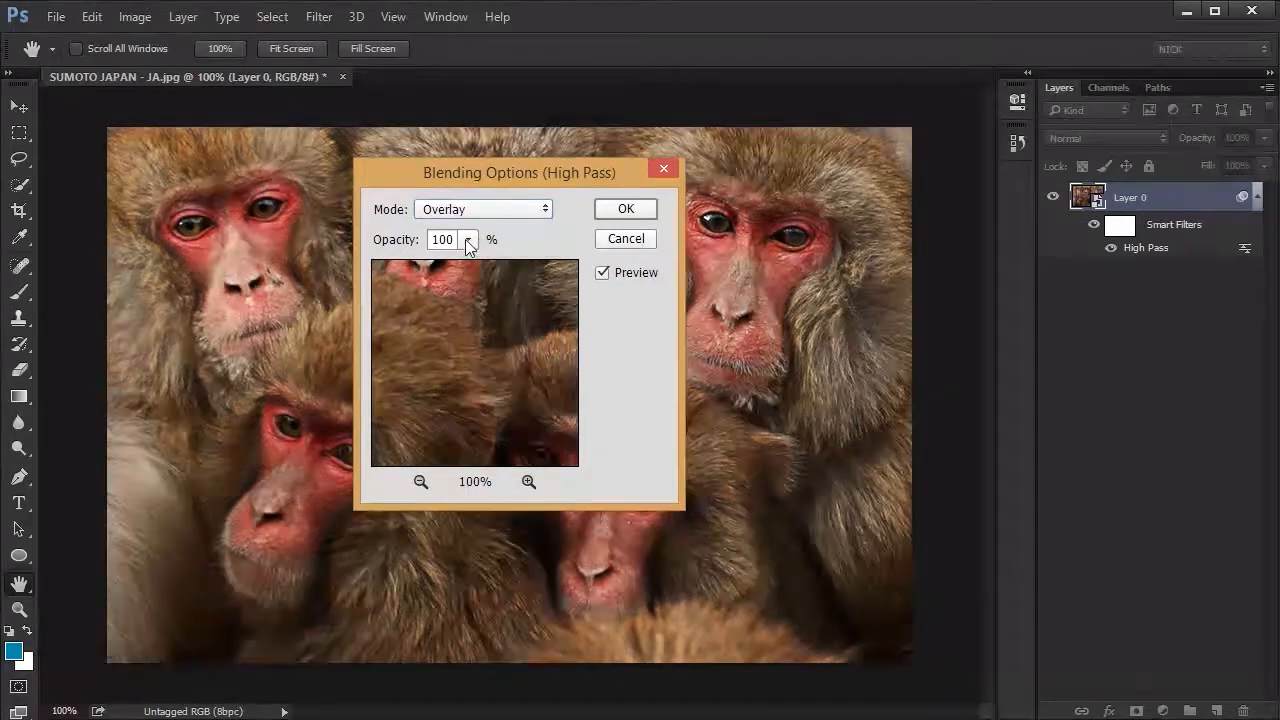
drag(469, 247, 575, 243)
click(626, 210)
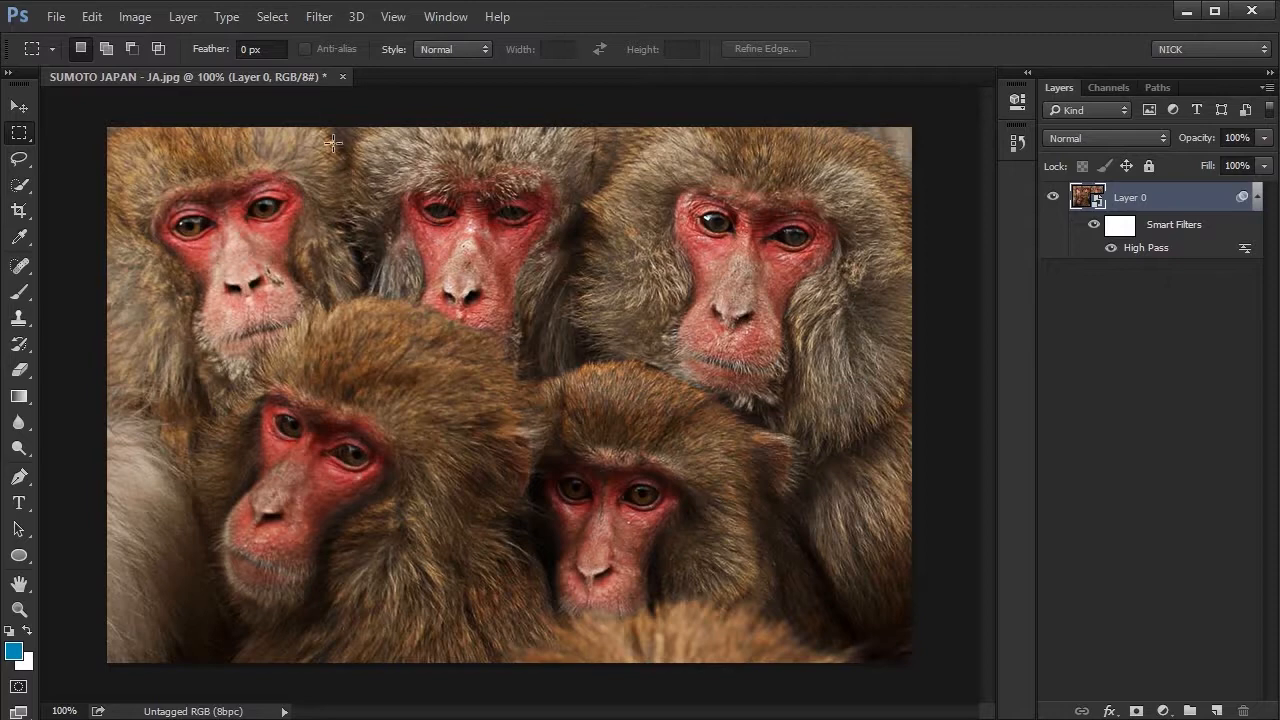
- Apply an Offset filter to Layer 0 with 0 pixels horizontal and vertical offset and Wrap Around for undefined areas
click(323, 20)
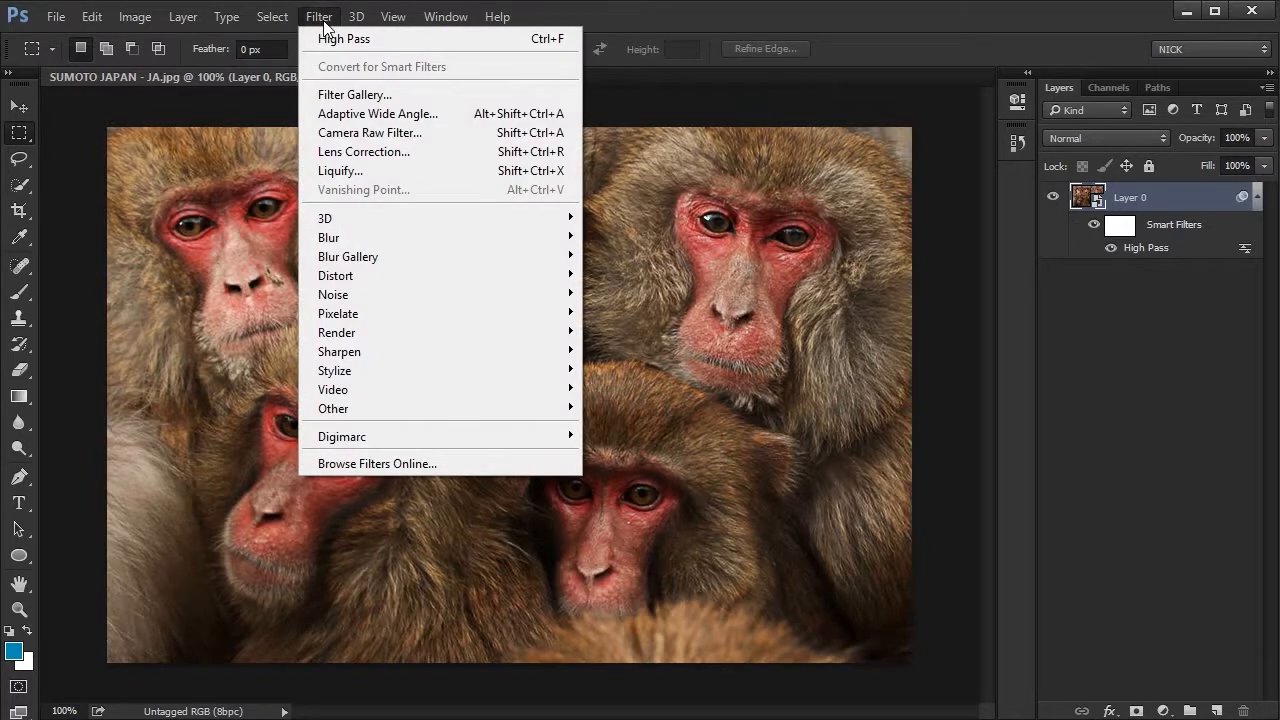
mouse_move(355, 405)
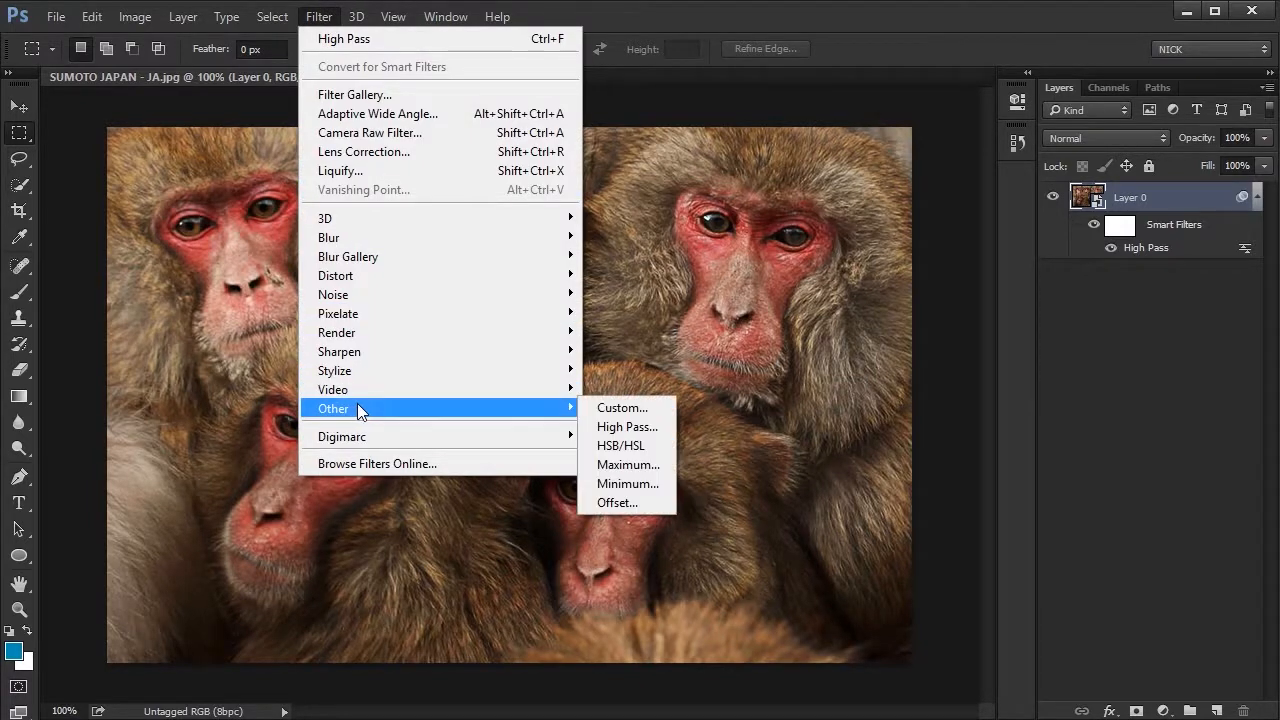
click(647, 504)
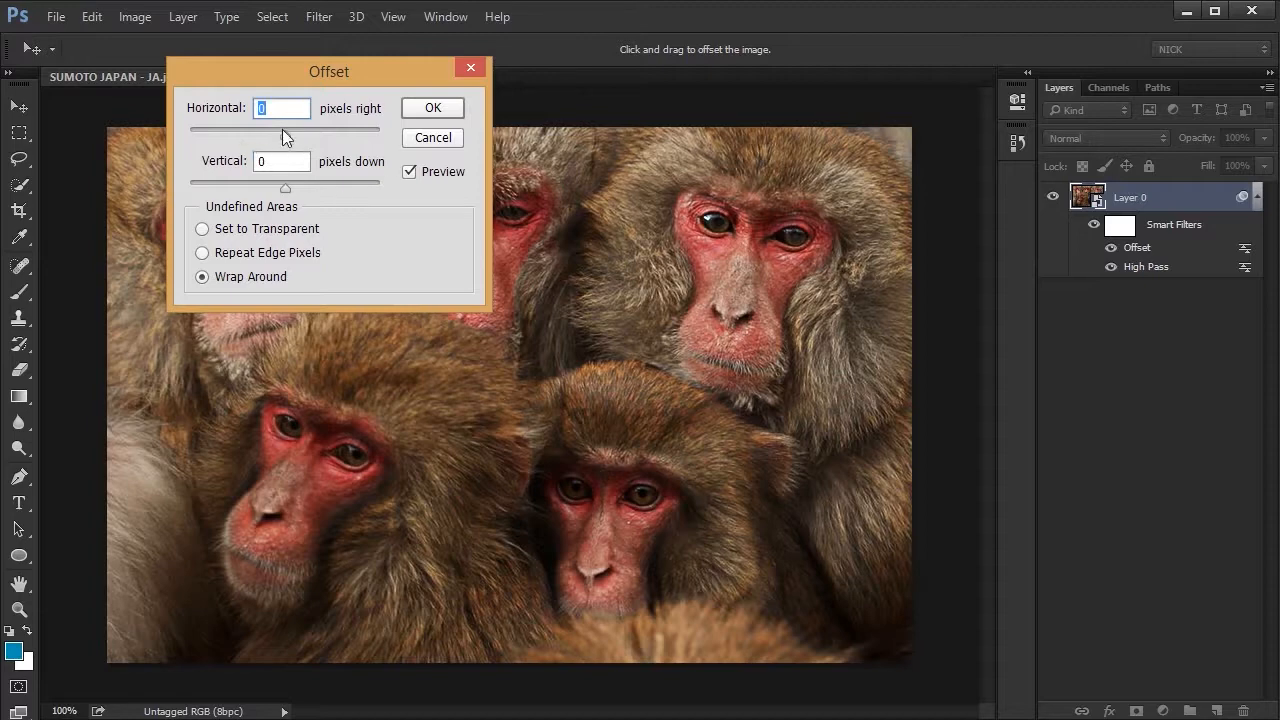
drag(284, 133, 264, 138)
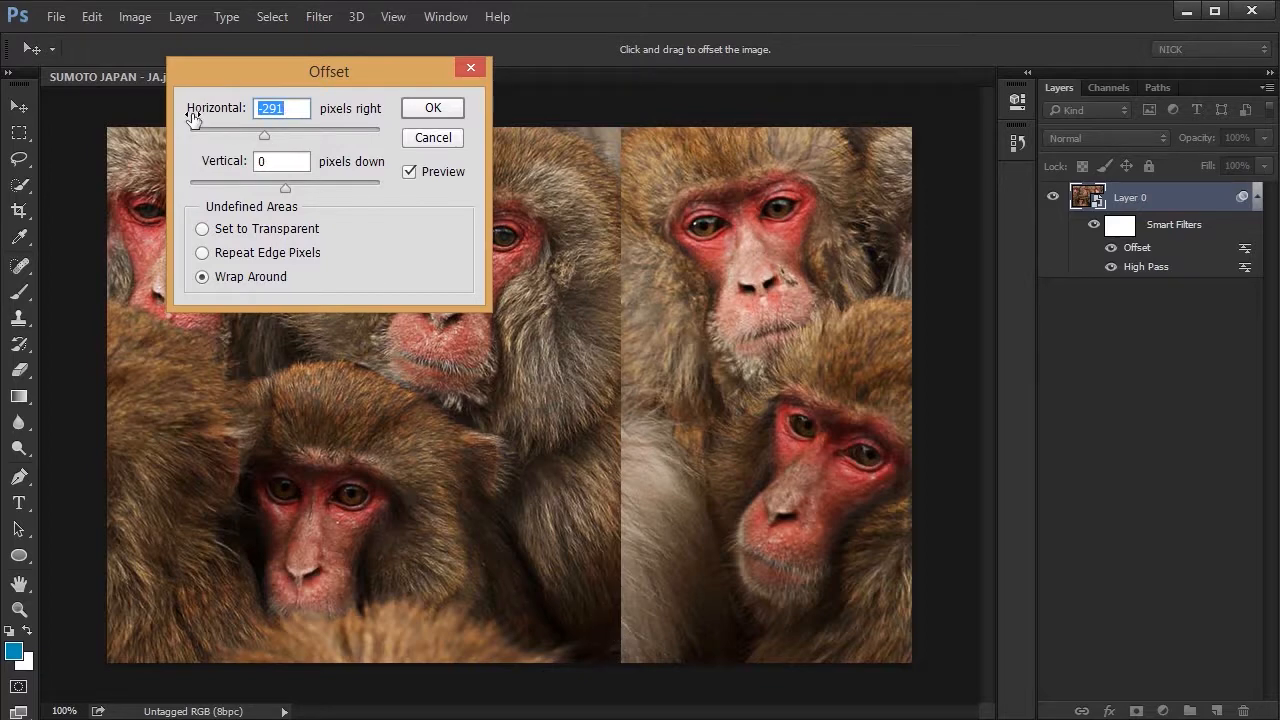
text(0)
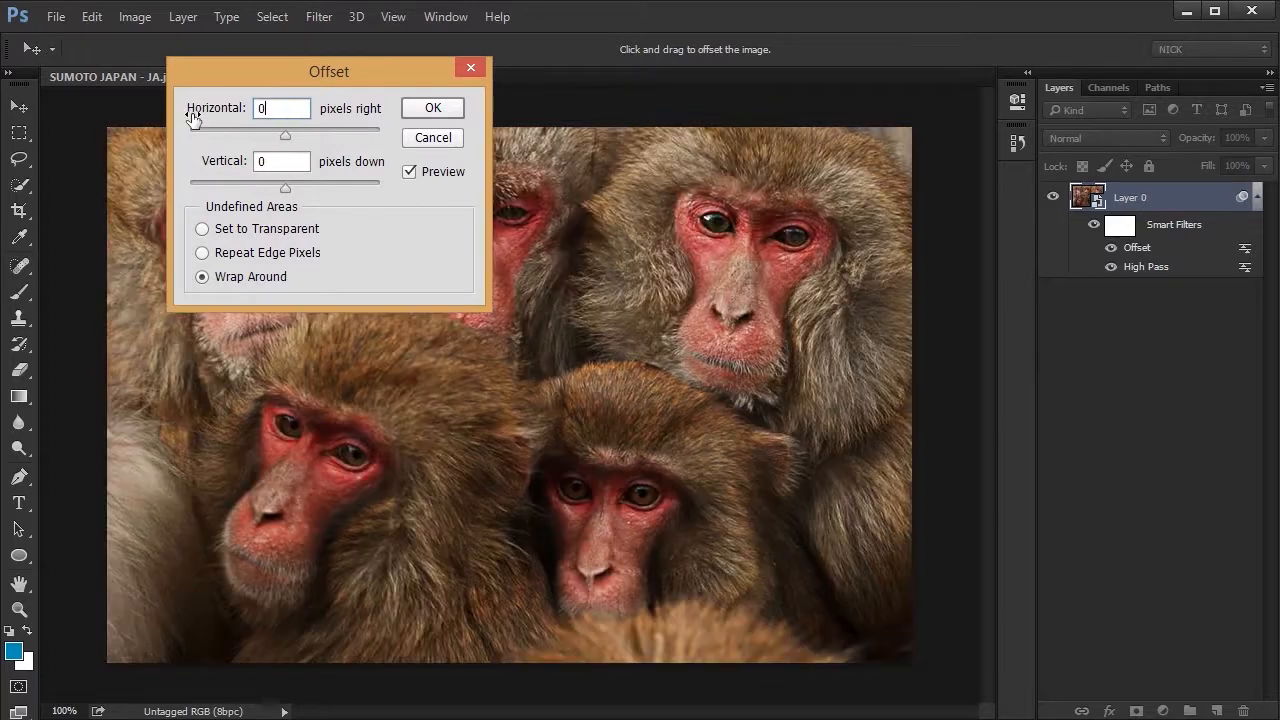
click(446, 106)
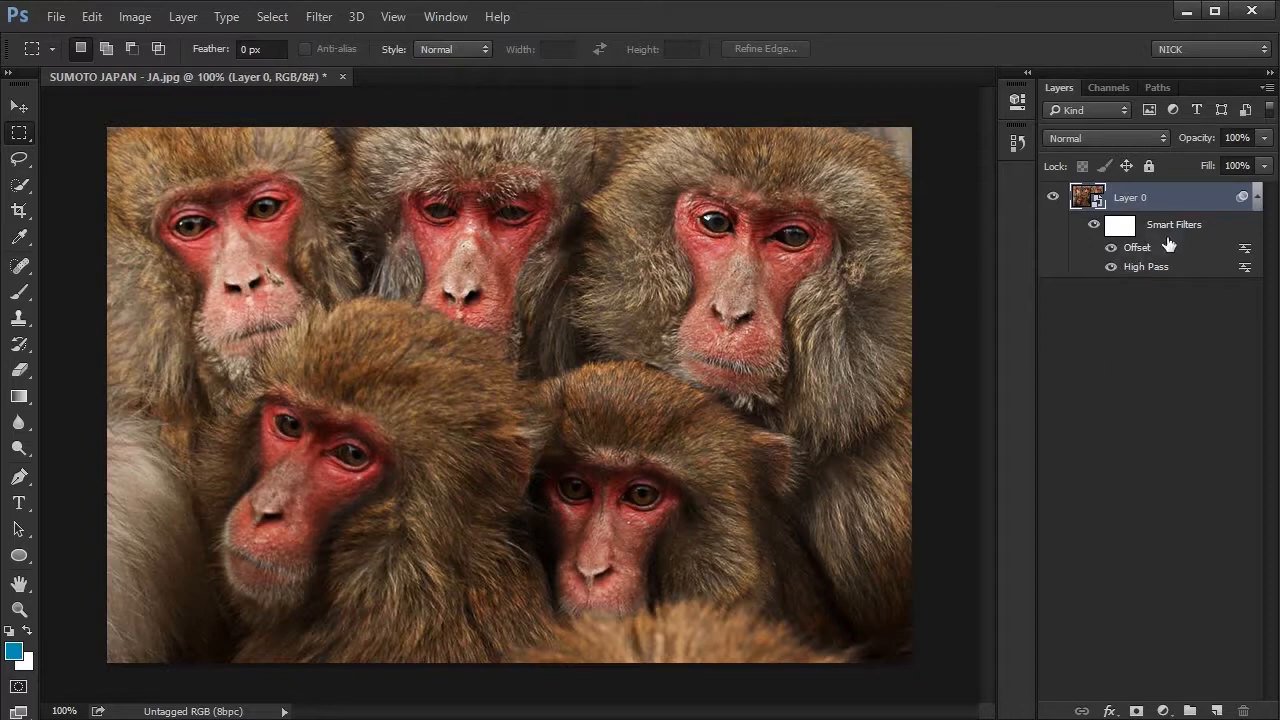
- Set the Offset smart filter's blending mode to Overlay and lower its opacity to about 82%
double_click(1243, 250)
click(483, 209)
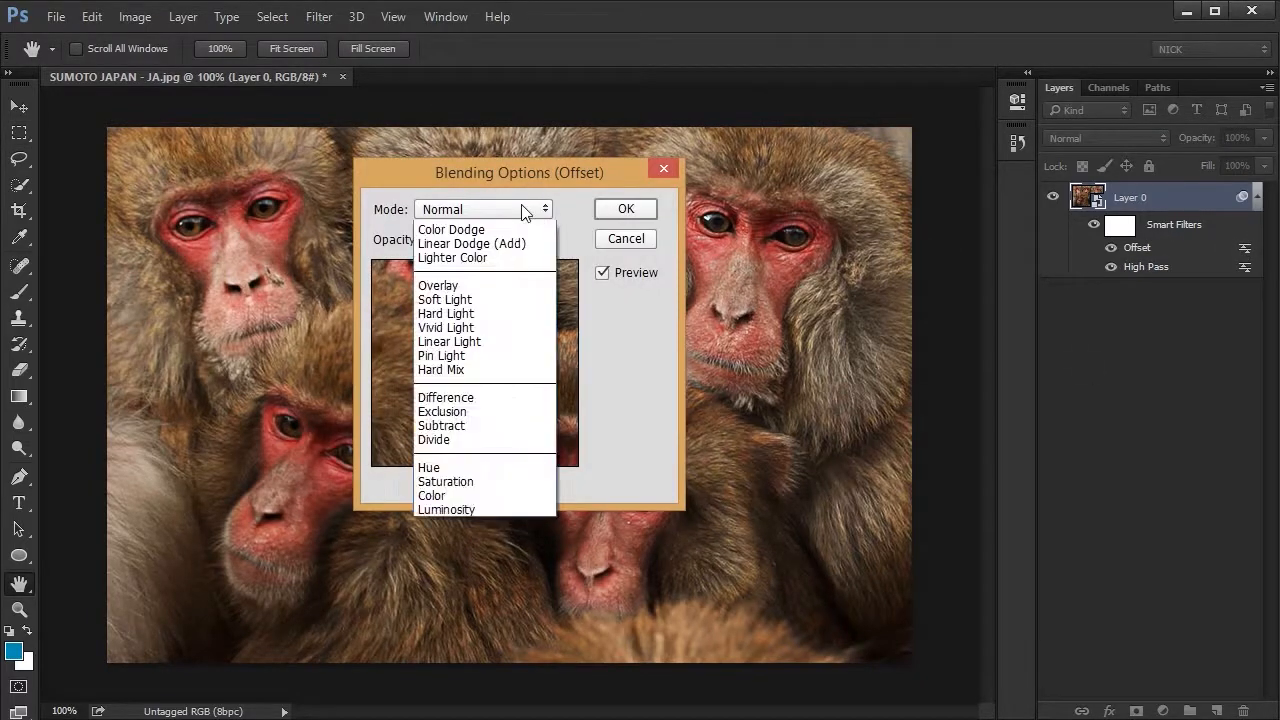
click(455, 440)
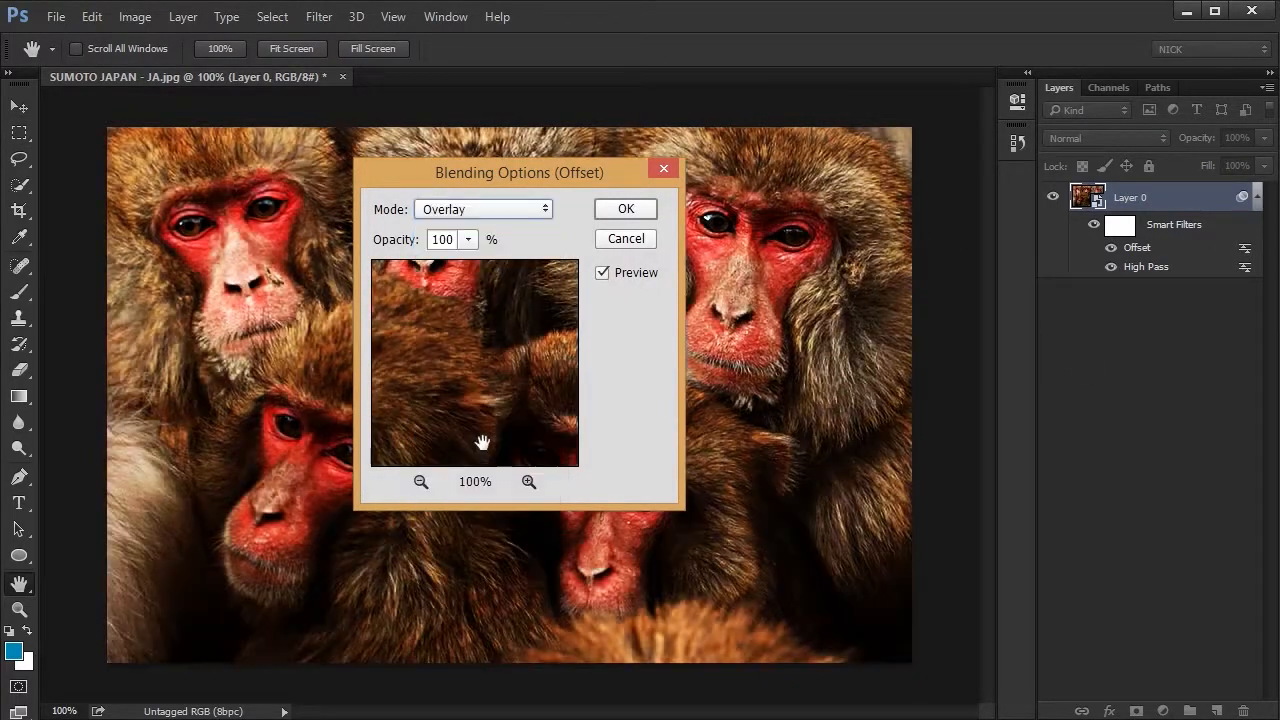
drag(538, 183, 940, 138)
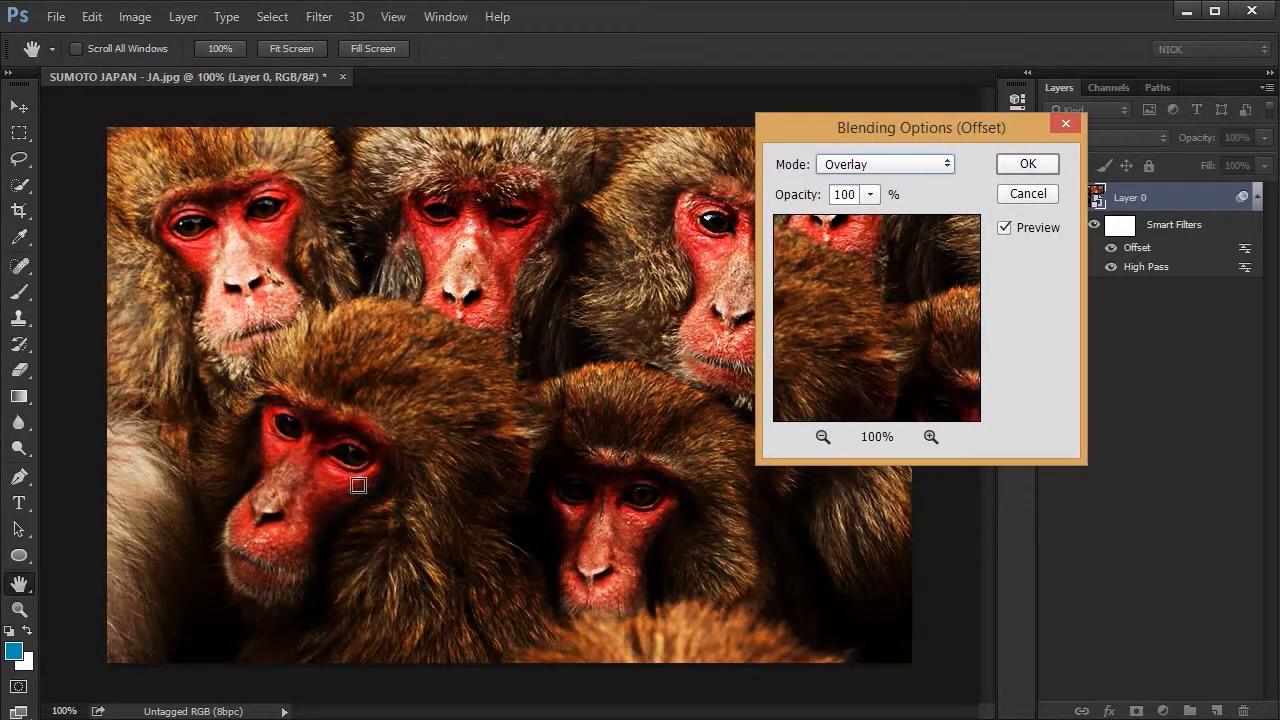
click(870, 195)
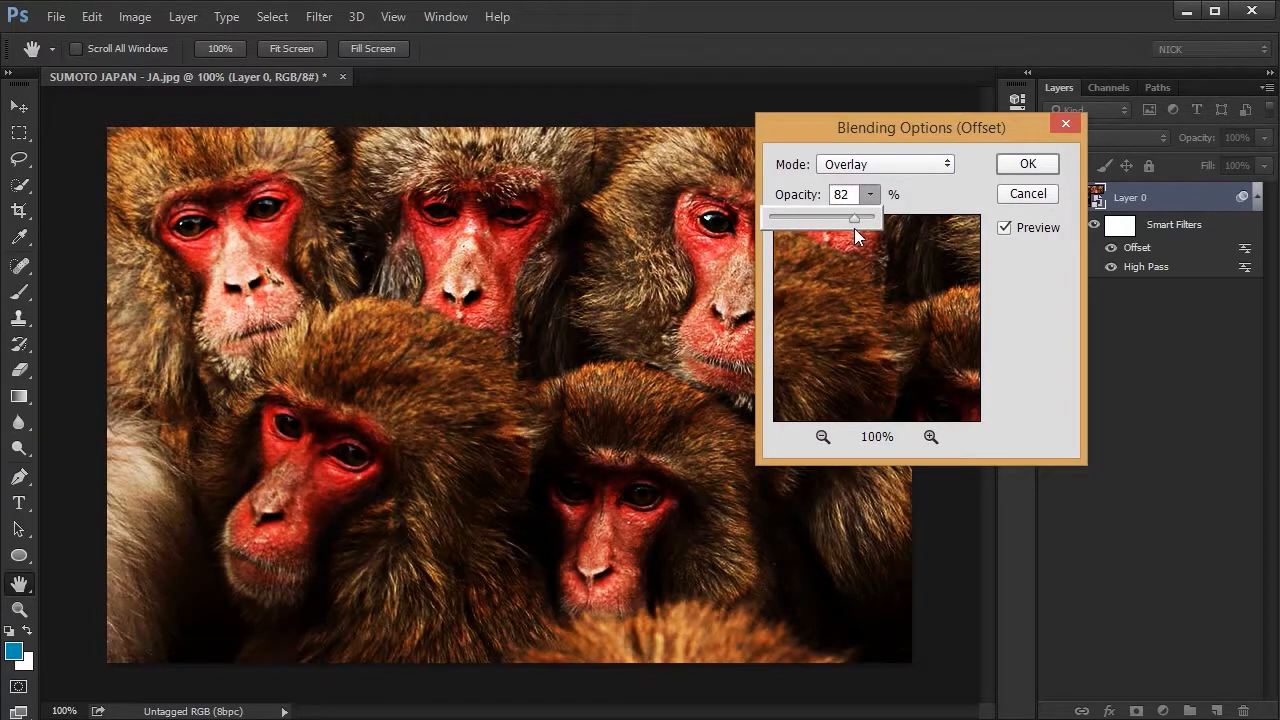
click(1039, 164)
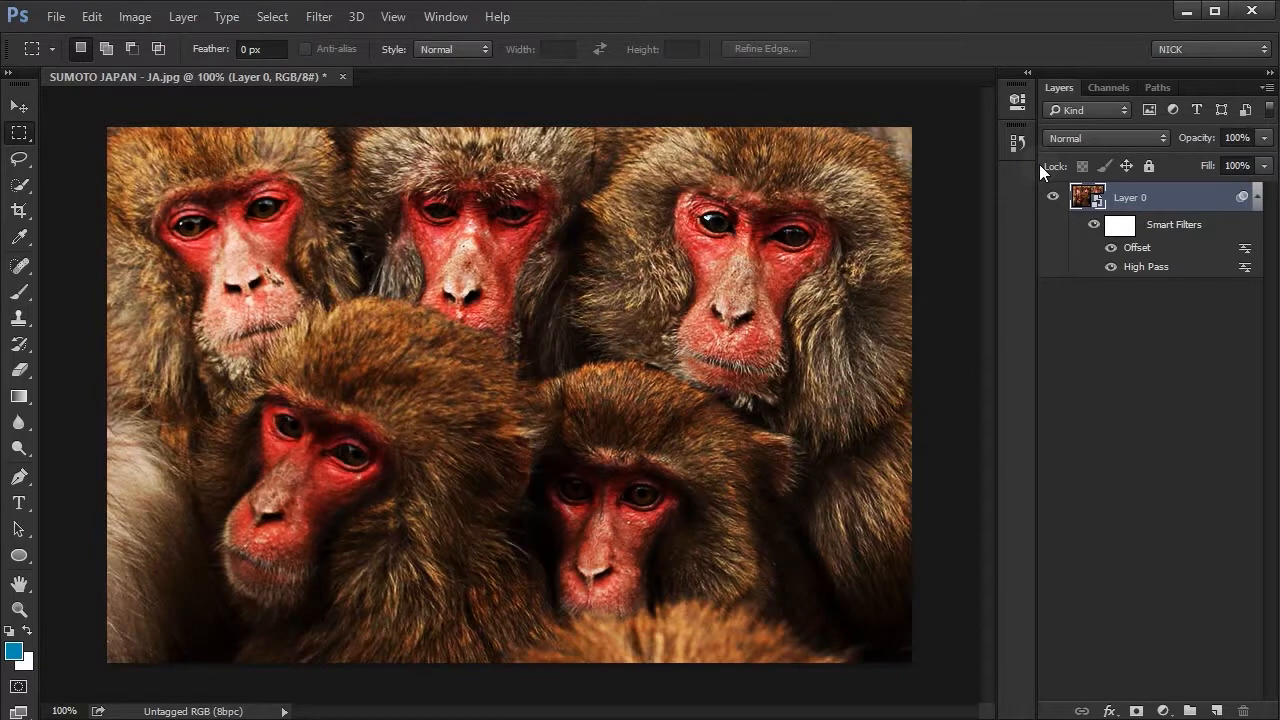
- Try lowering the density of the white Smart Filters mask on Layer 0
click(1127, 230)
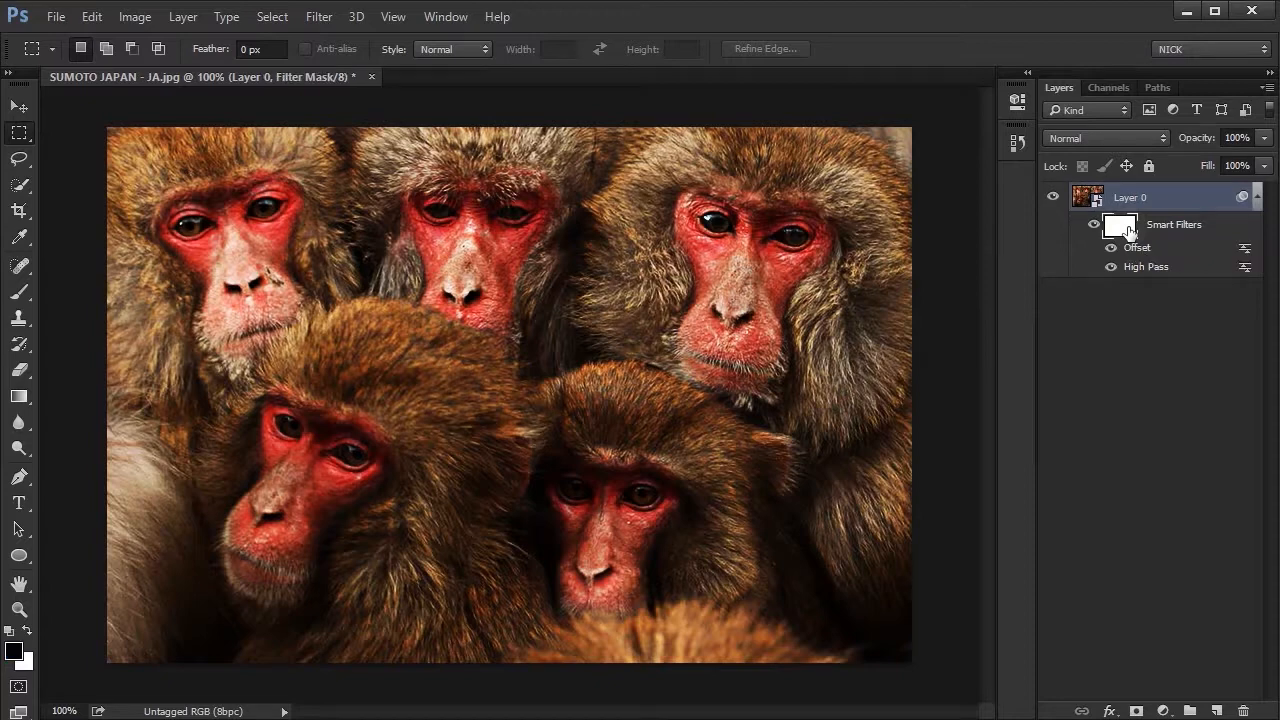
click(1018, 101)
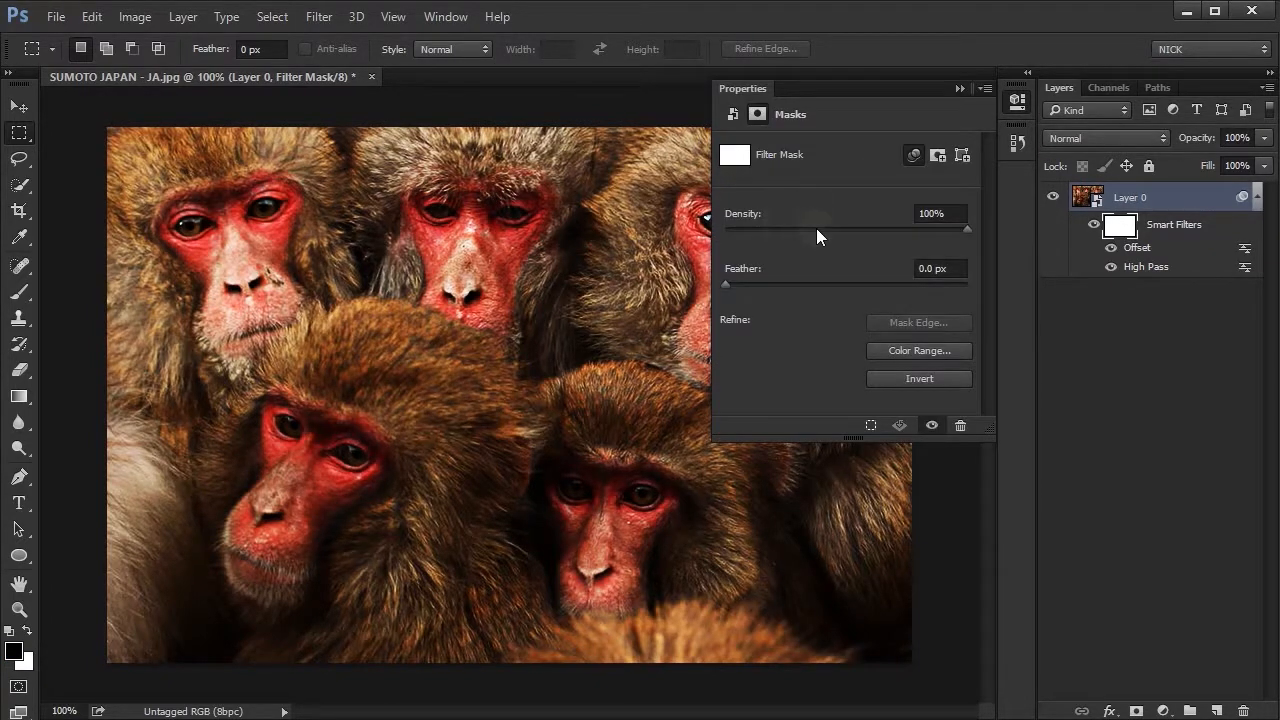
drag(969, 230, 719, 228)
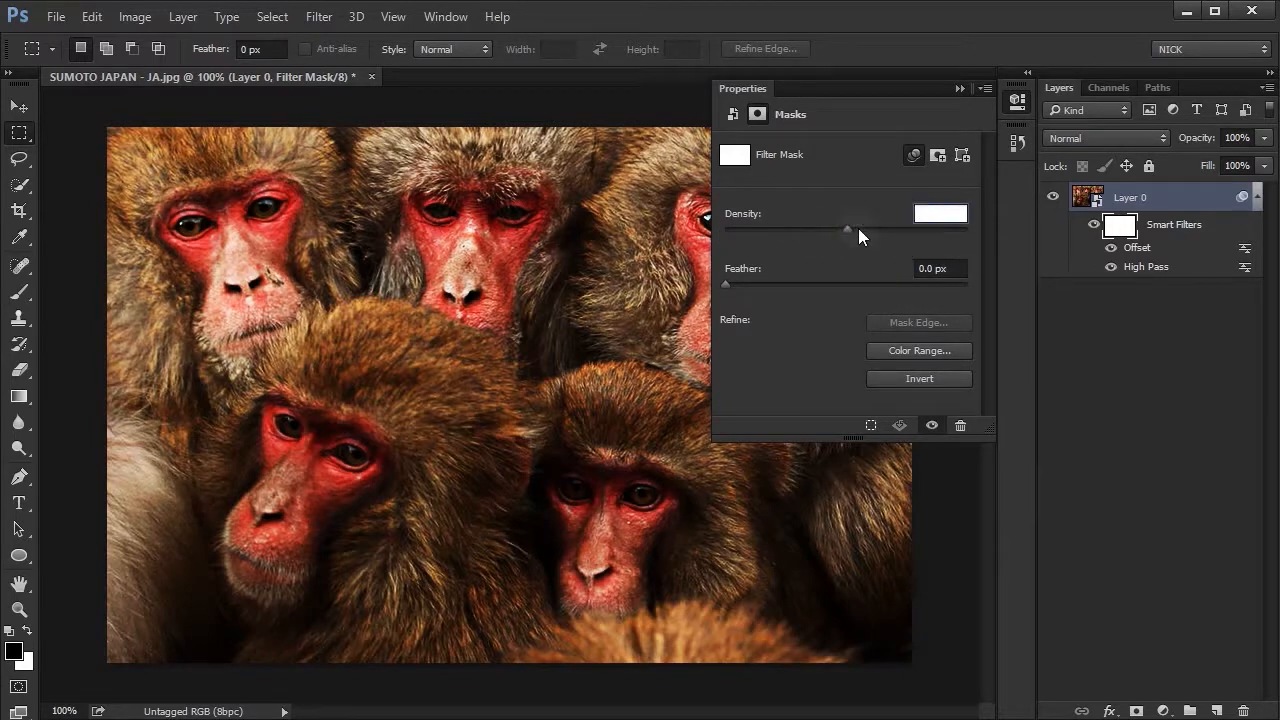
click(1130, 225)
click(1022, 103)
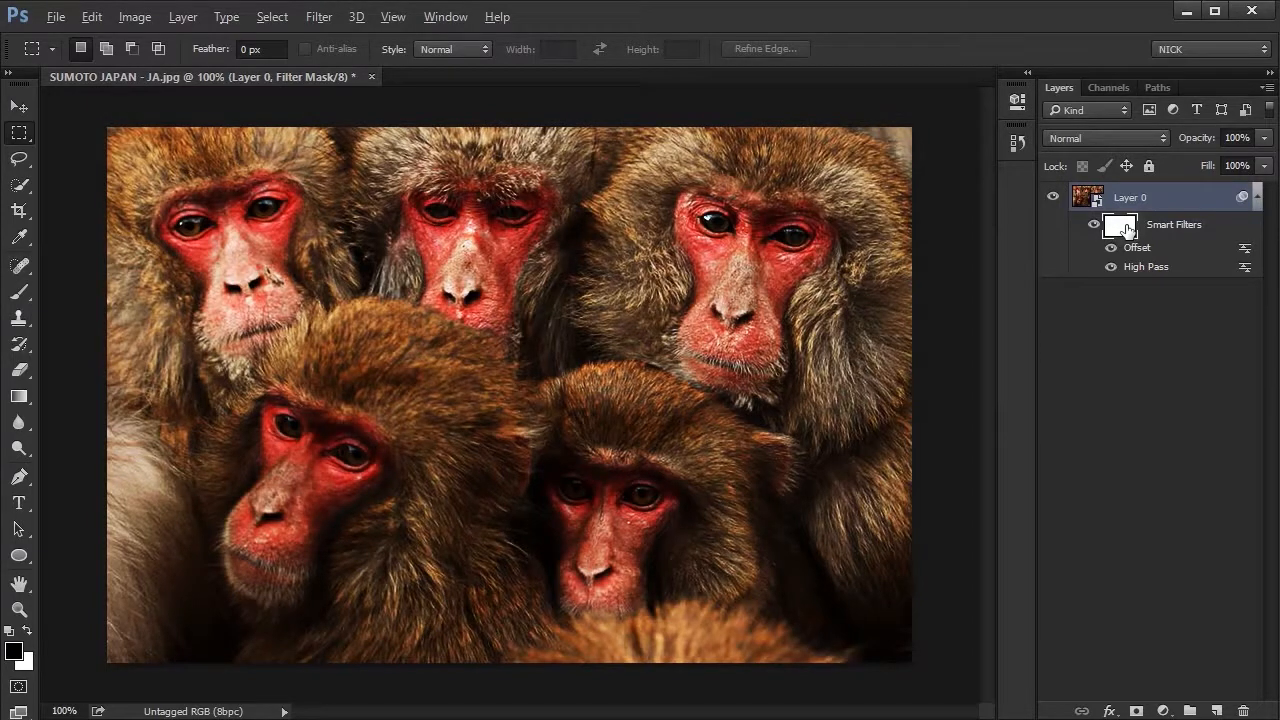
- Invert the Smart Filters mask on Layer 0 to black and set its density to 60%
key(ctrl+i)
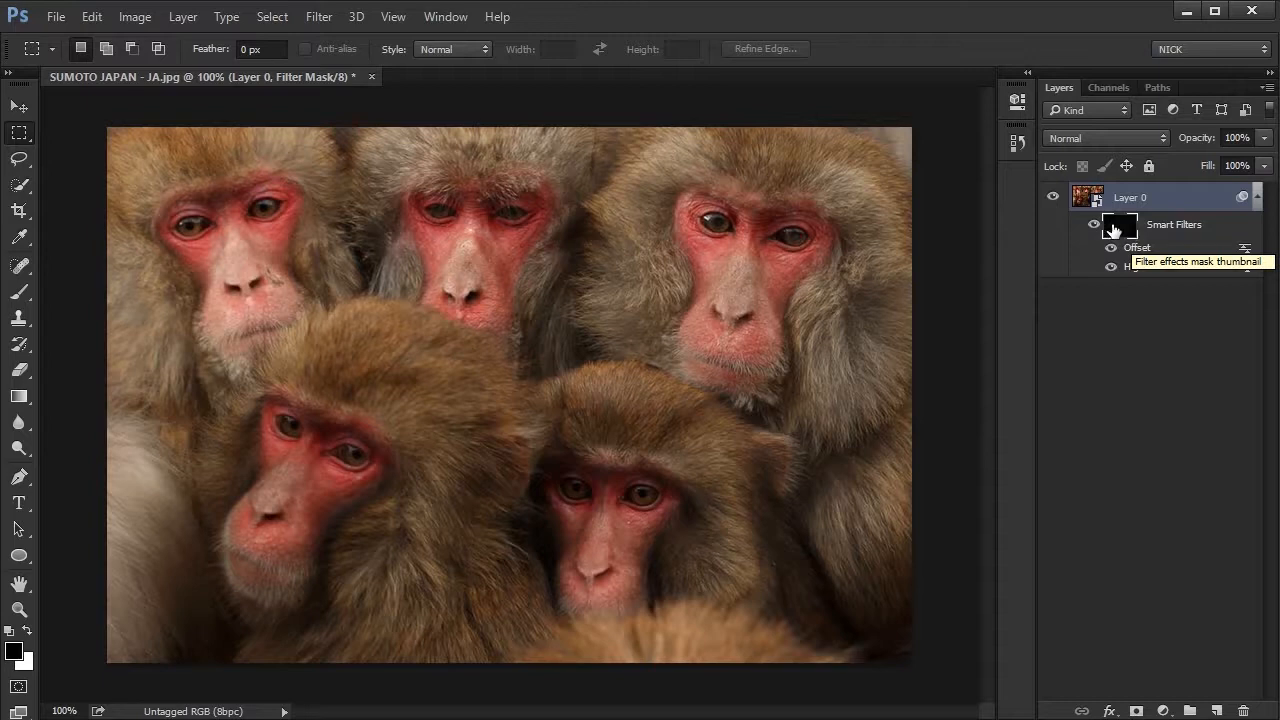
click(1019, 101)
drag(966, 229, 787, 236)
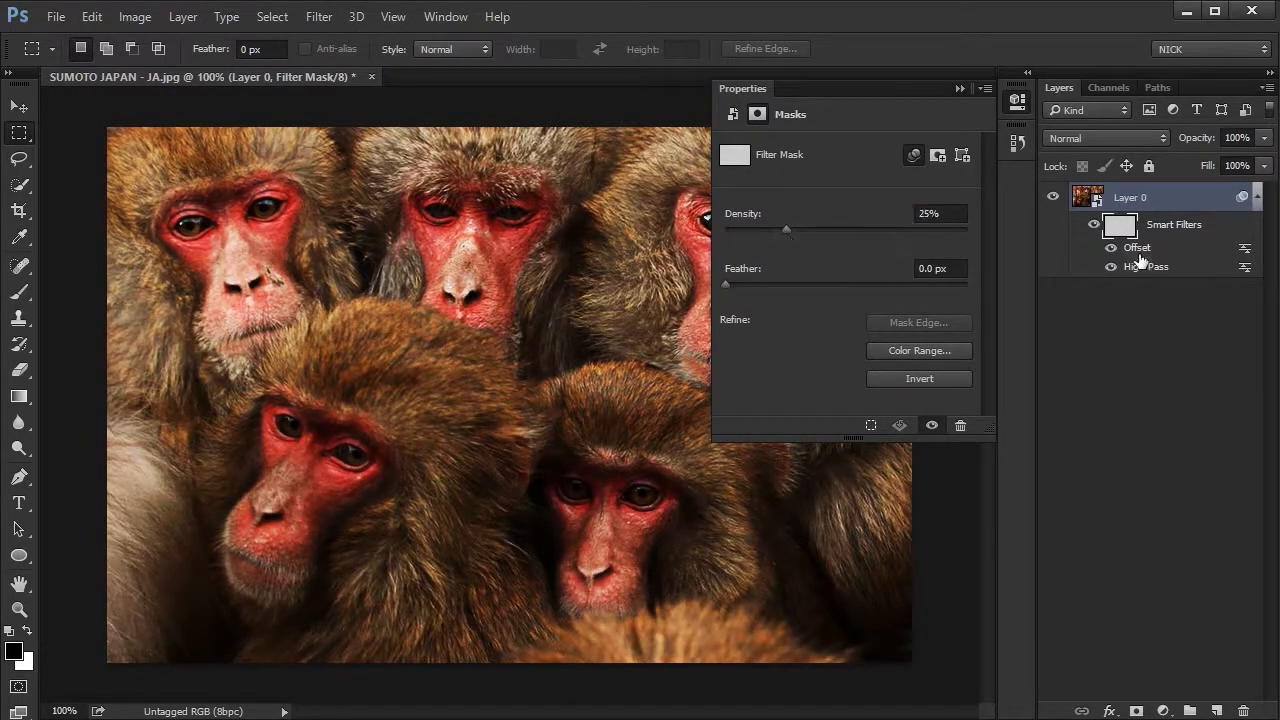
drag(777, 230, 871, 238)
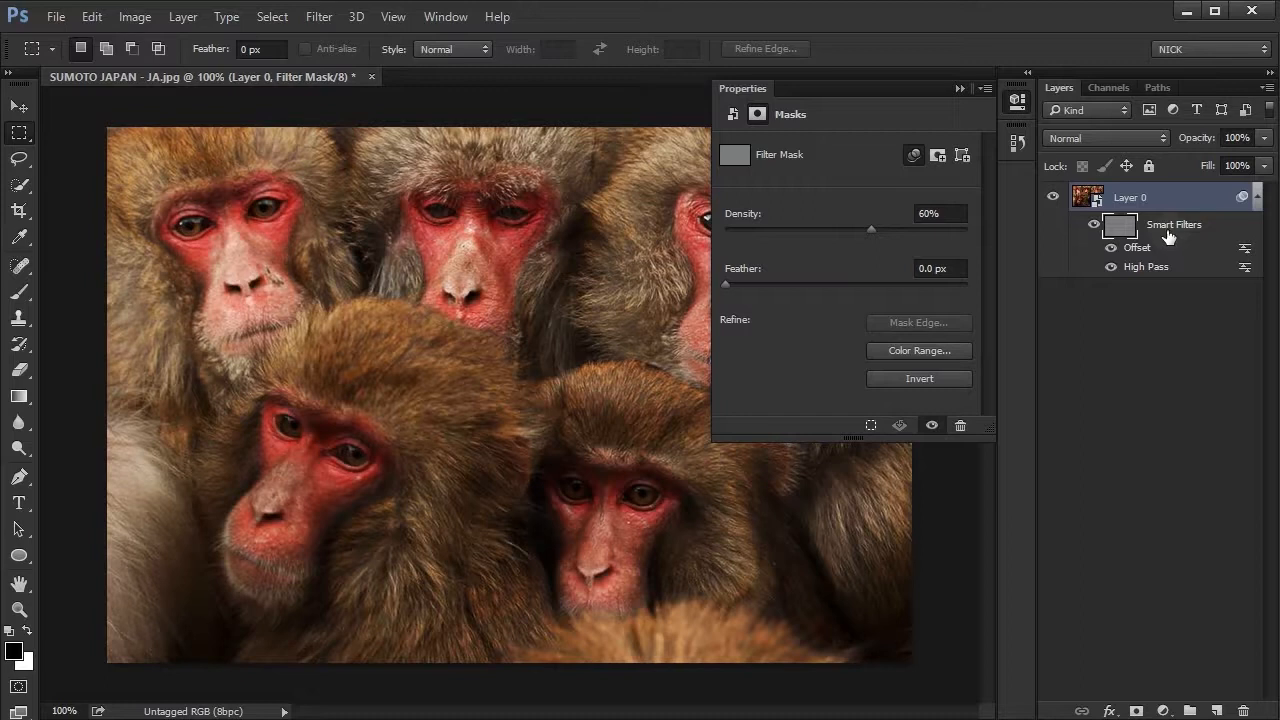
click(1013, 109)
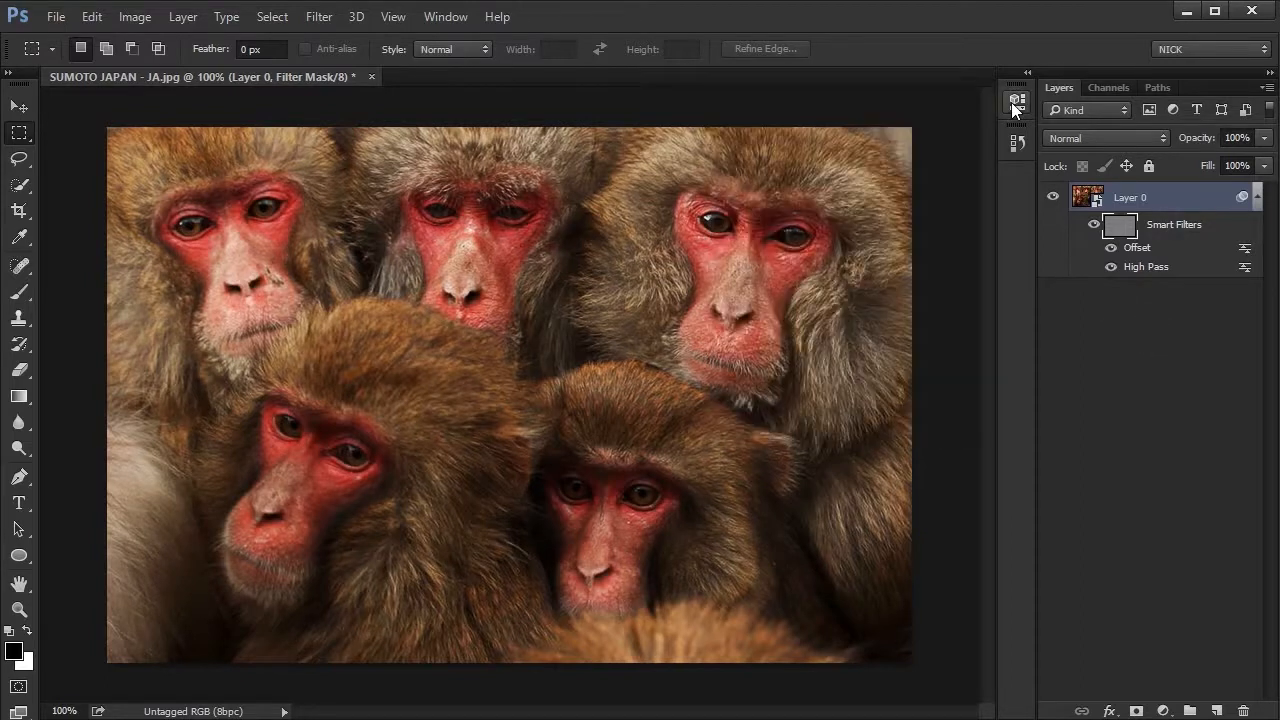
- Toggle Layer 0's Smart Filters off and on to compare the image with and without them
click(1095, 229)
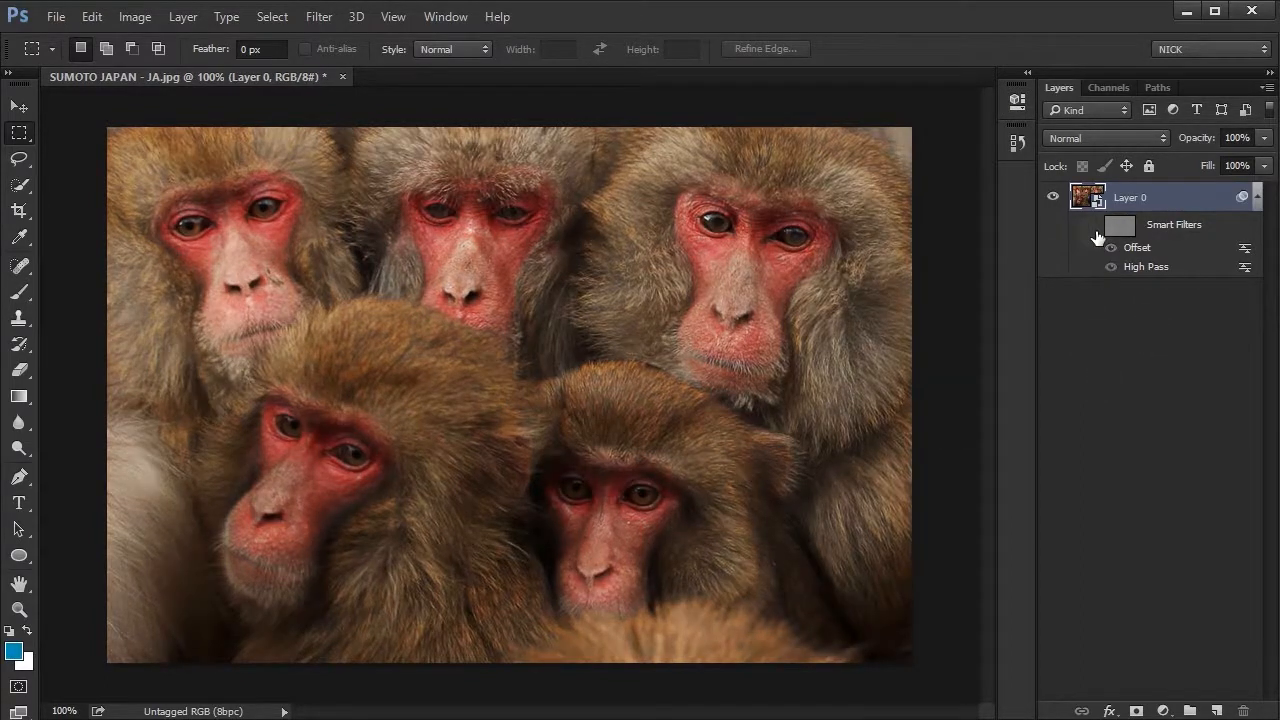
click(1096, 232)
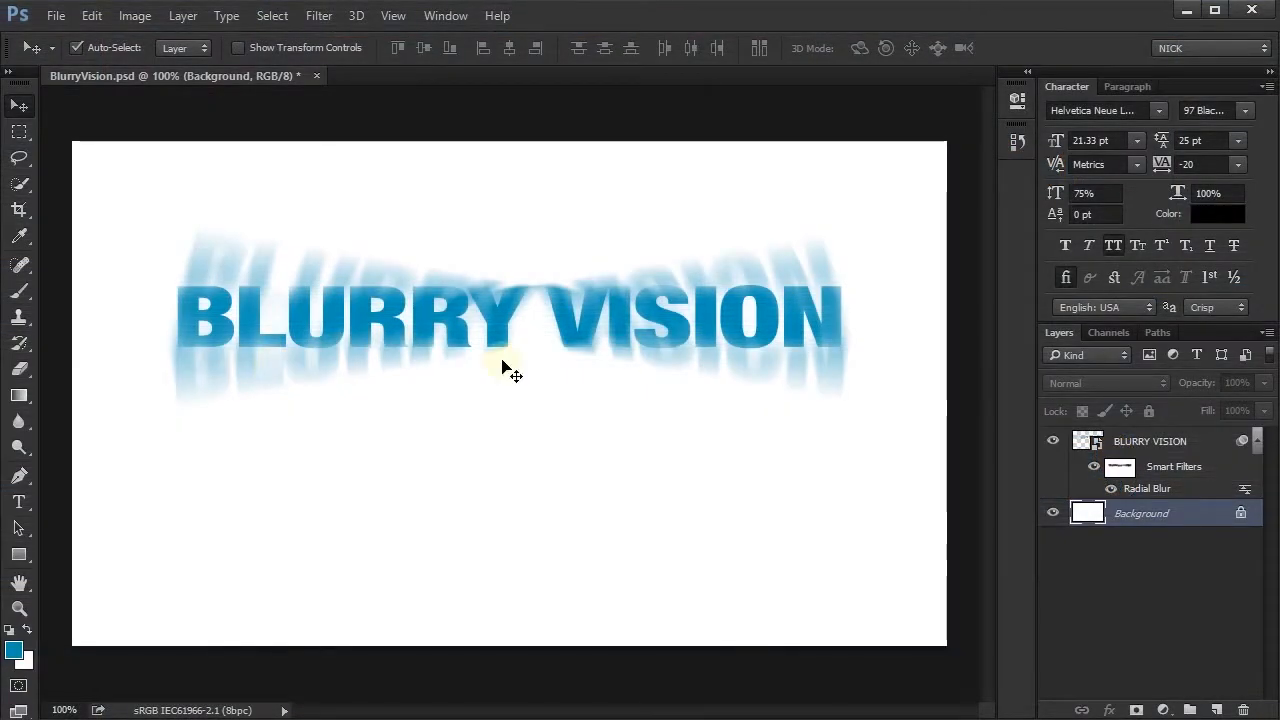
- Convert the BLURRY VISION Smart Object, including its Radial Blur filter, into a new nested Smart Object
click(1160, 452)
right_click(1165, 456)
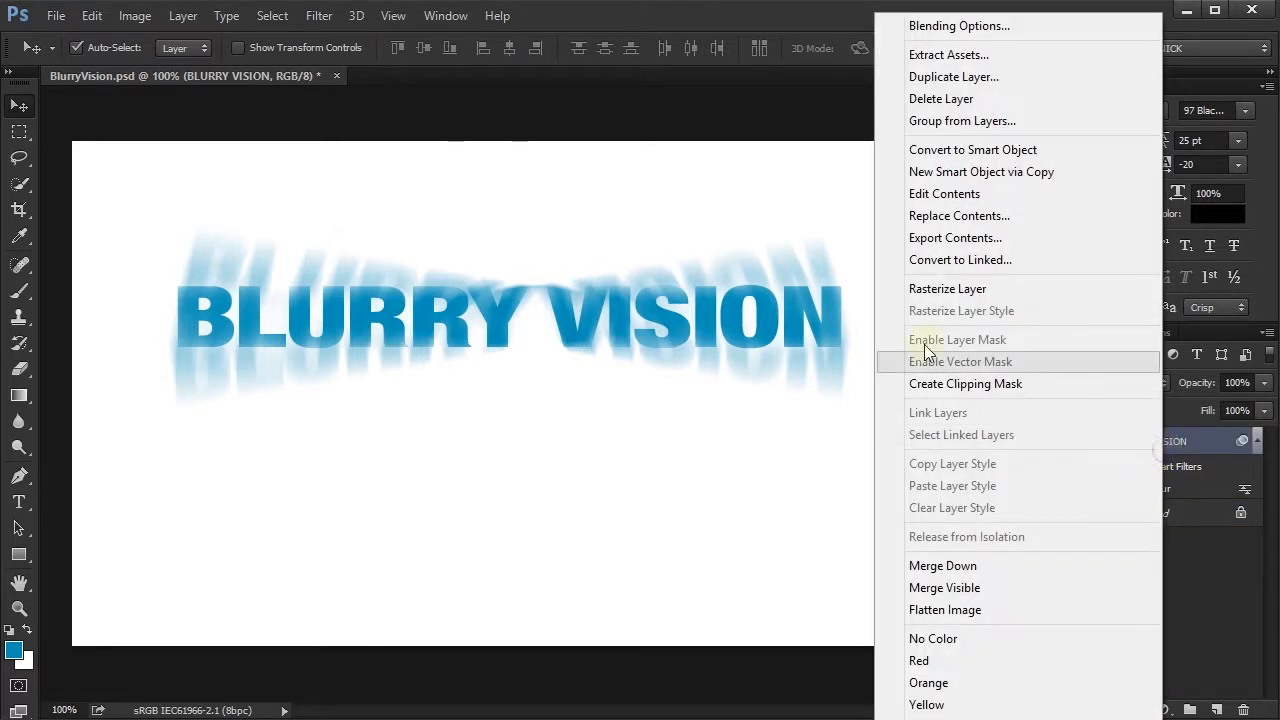
click(971, 154)
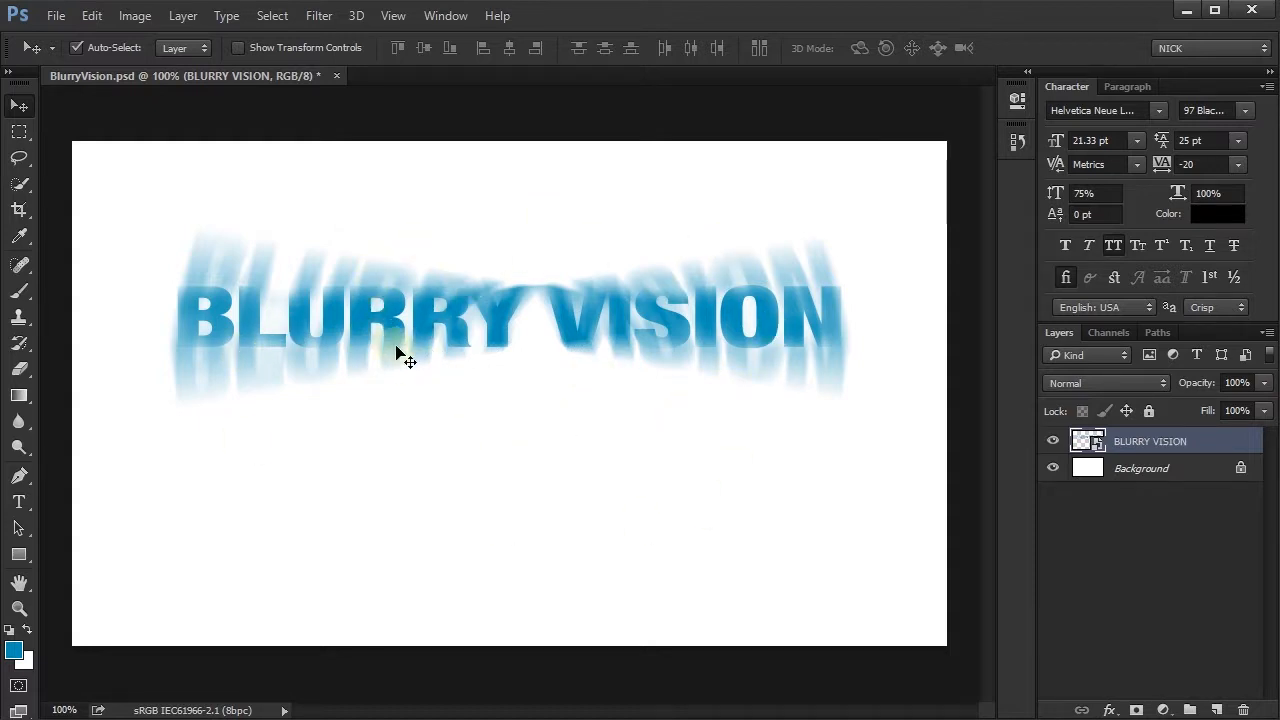
- Apply Lighting Effects to BLURRY VISION with a spot light centred near the start of VISION and intensity raised to about 42
click(319, 15)
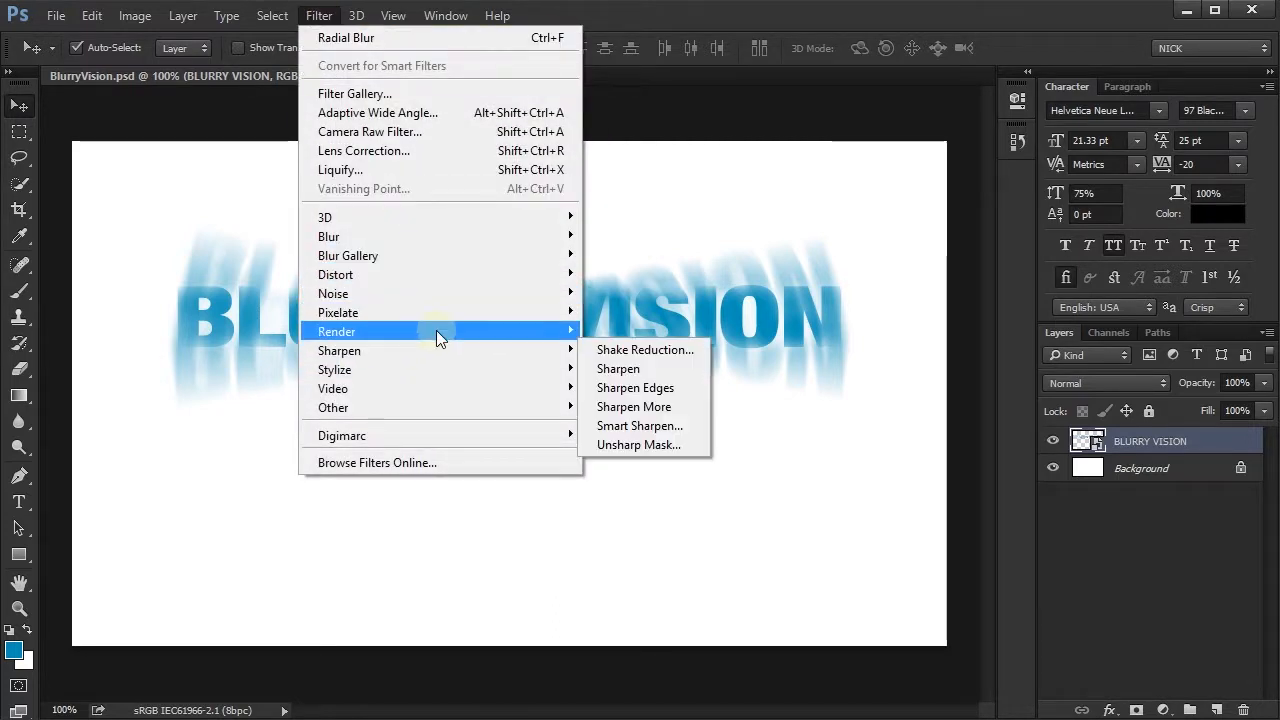
mouse_move(478, 336)
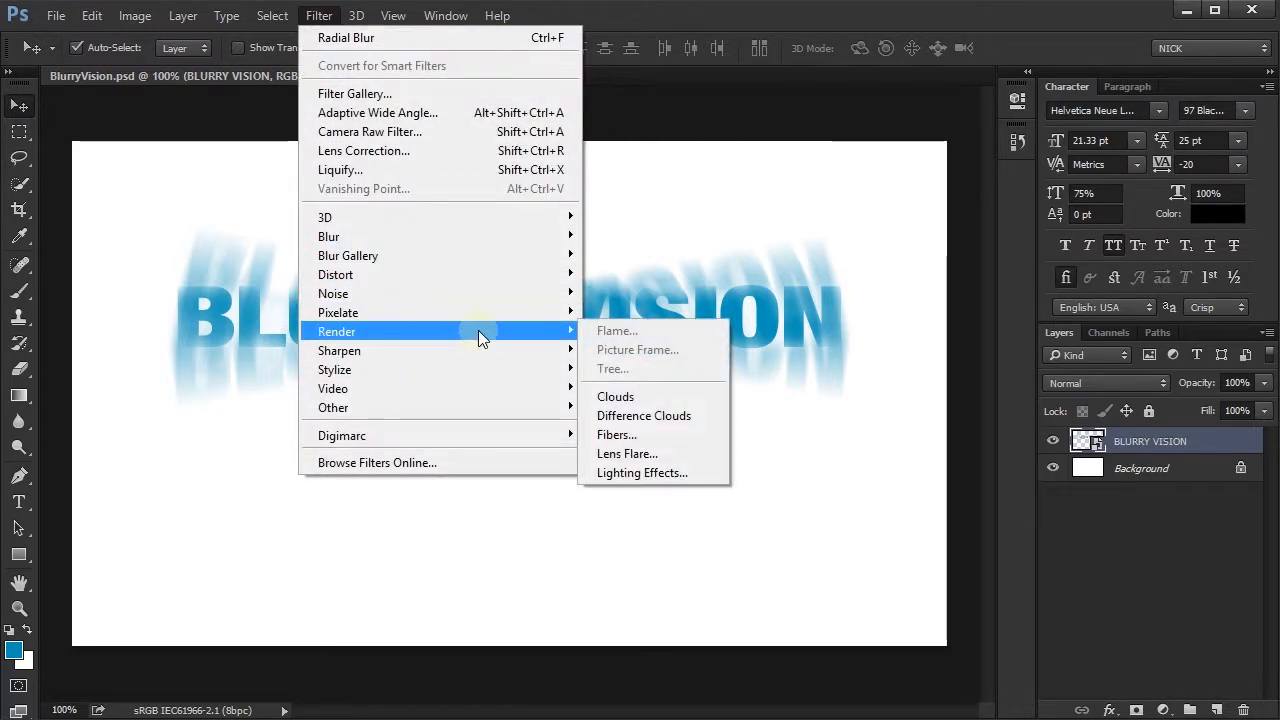
click(652, 472)
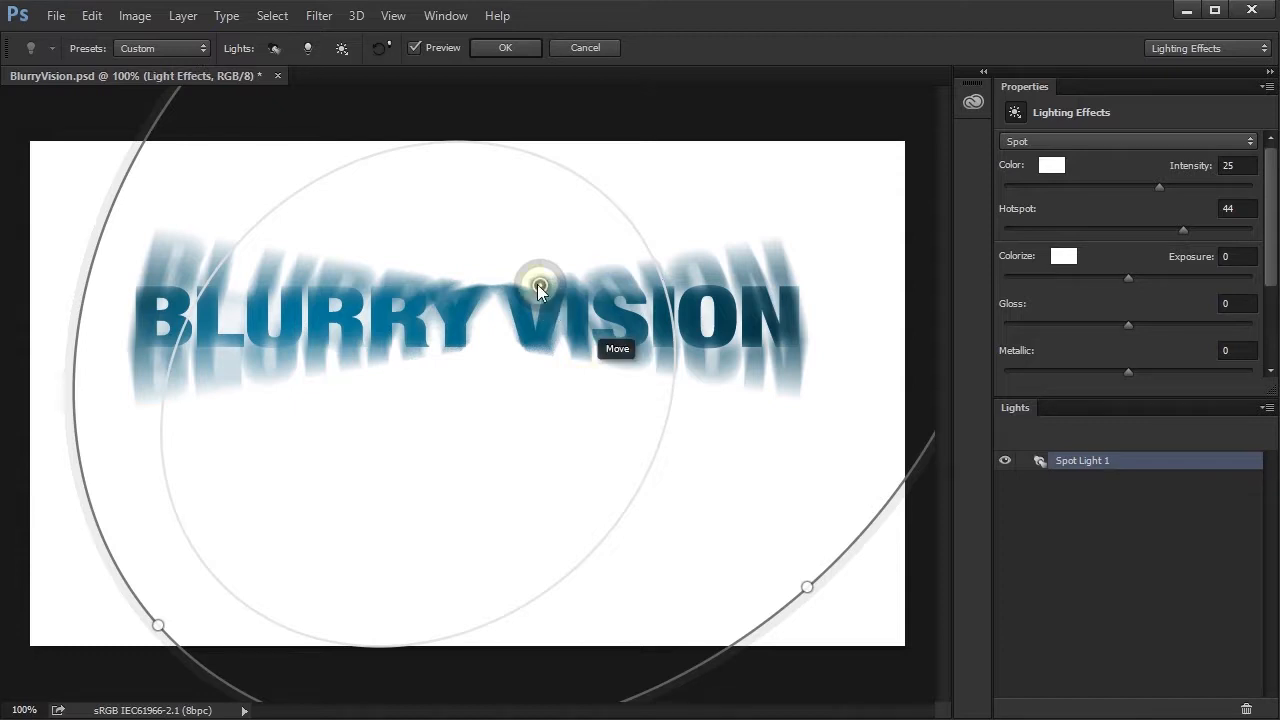
drag(537, 285, 608, 380)
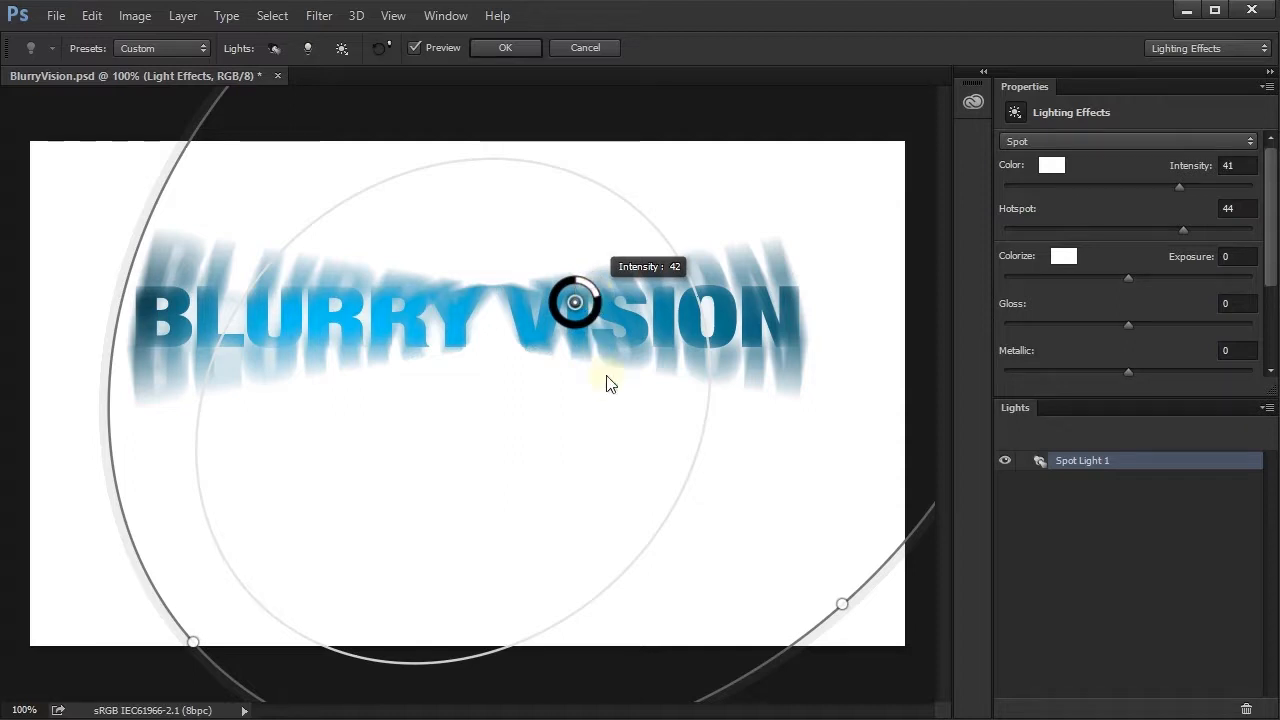
click(502, 47)
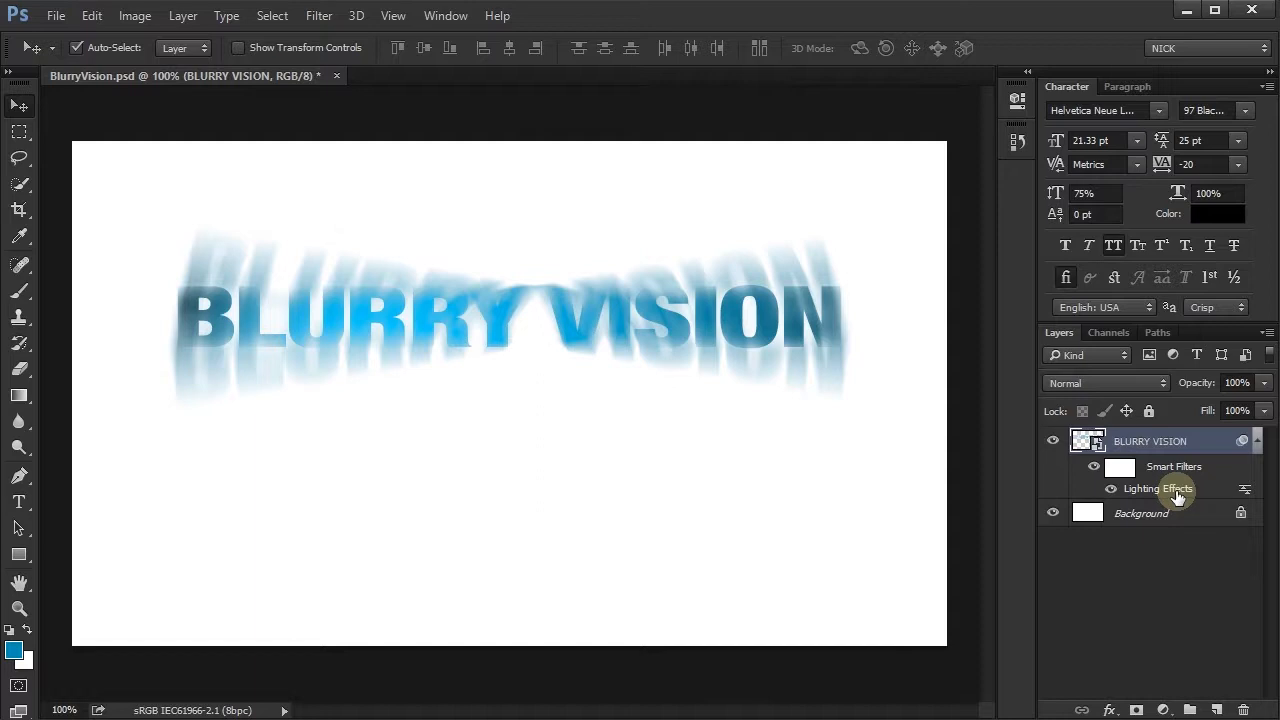
- Apply the Find Edges filter to the BLURRY VISION Smart Object above Lighting Effects
click(319, 15)
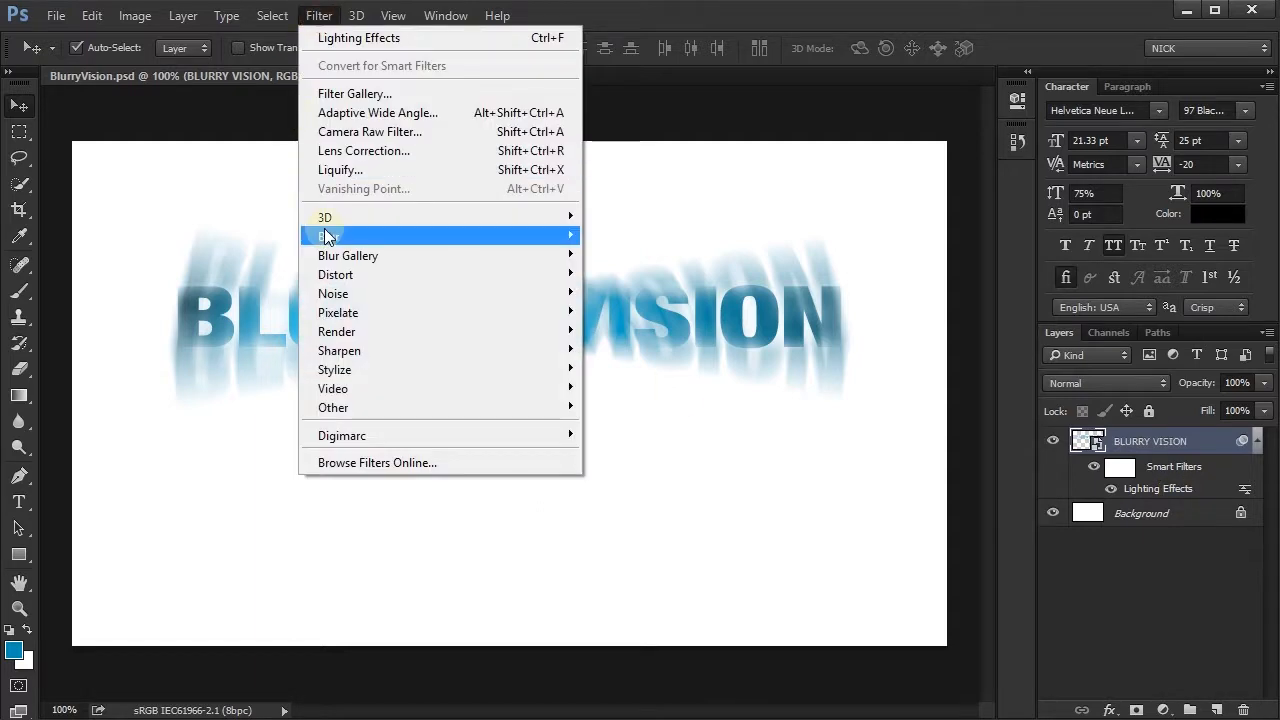
mouse_move(361, 338)
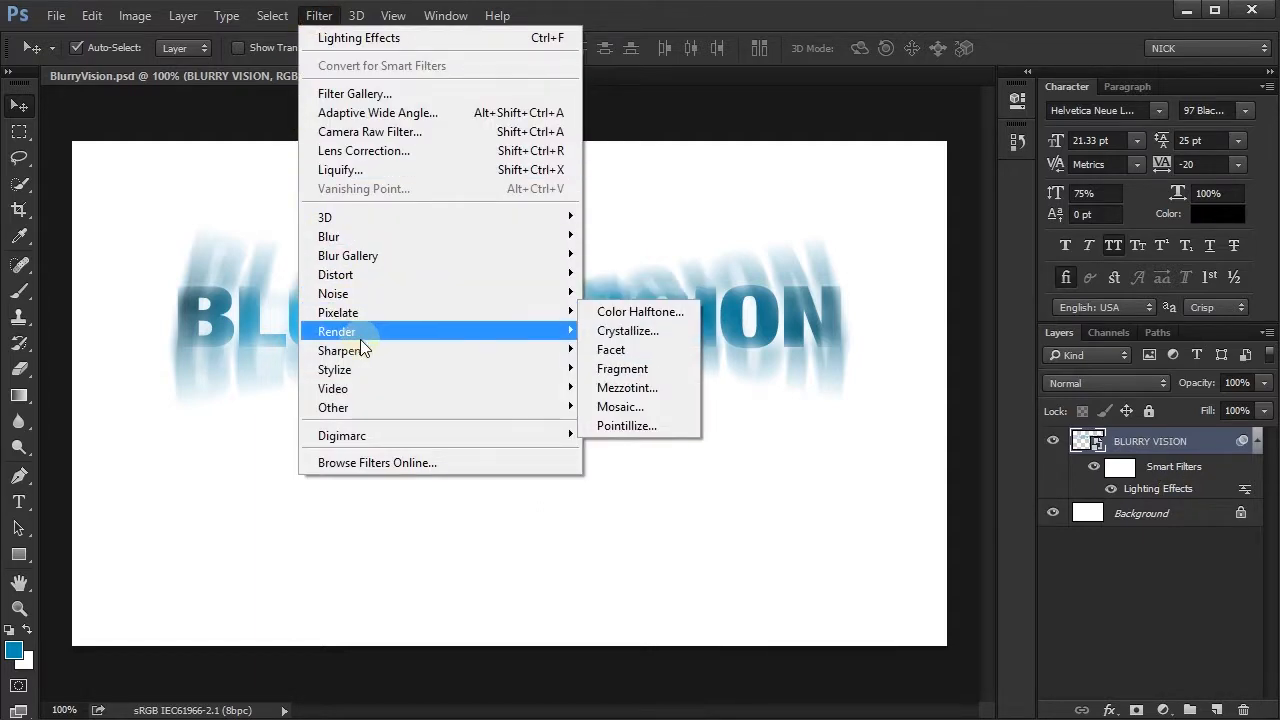
mouse_move(354, 370)
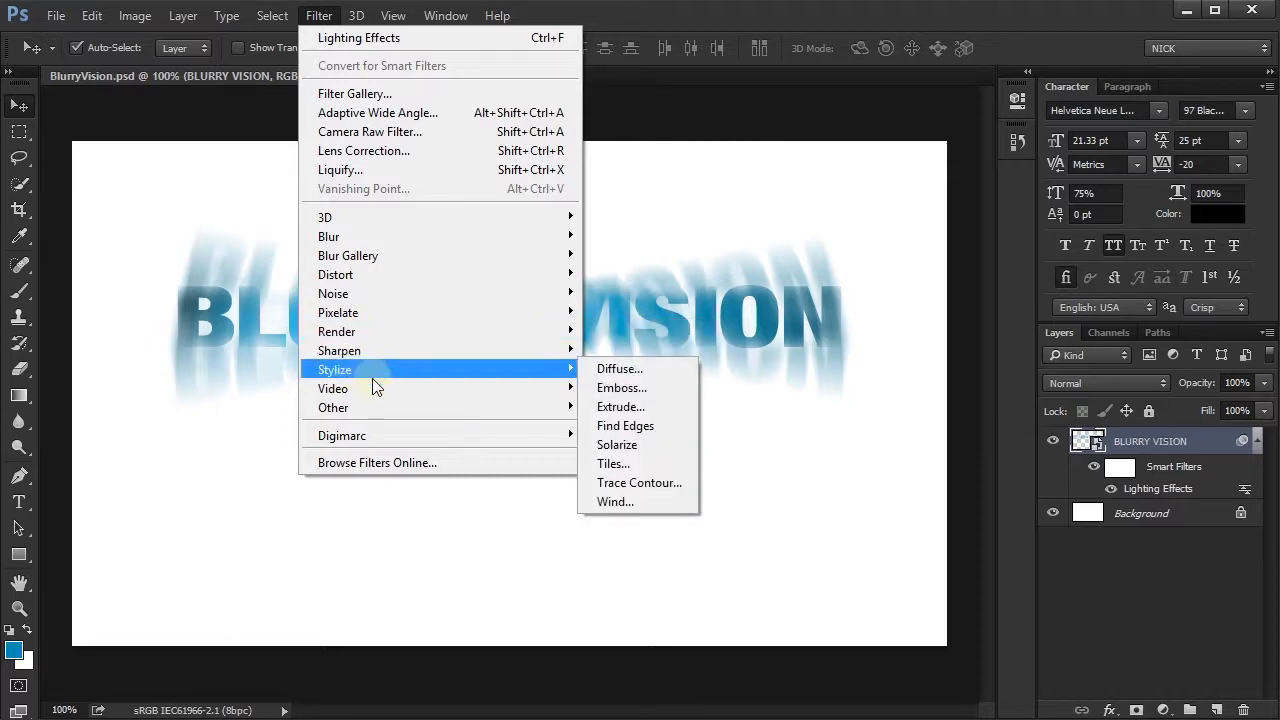
click(643, 425)
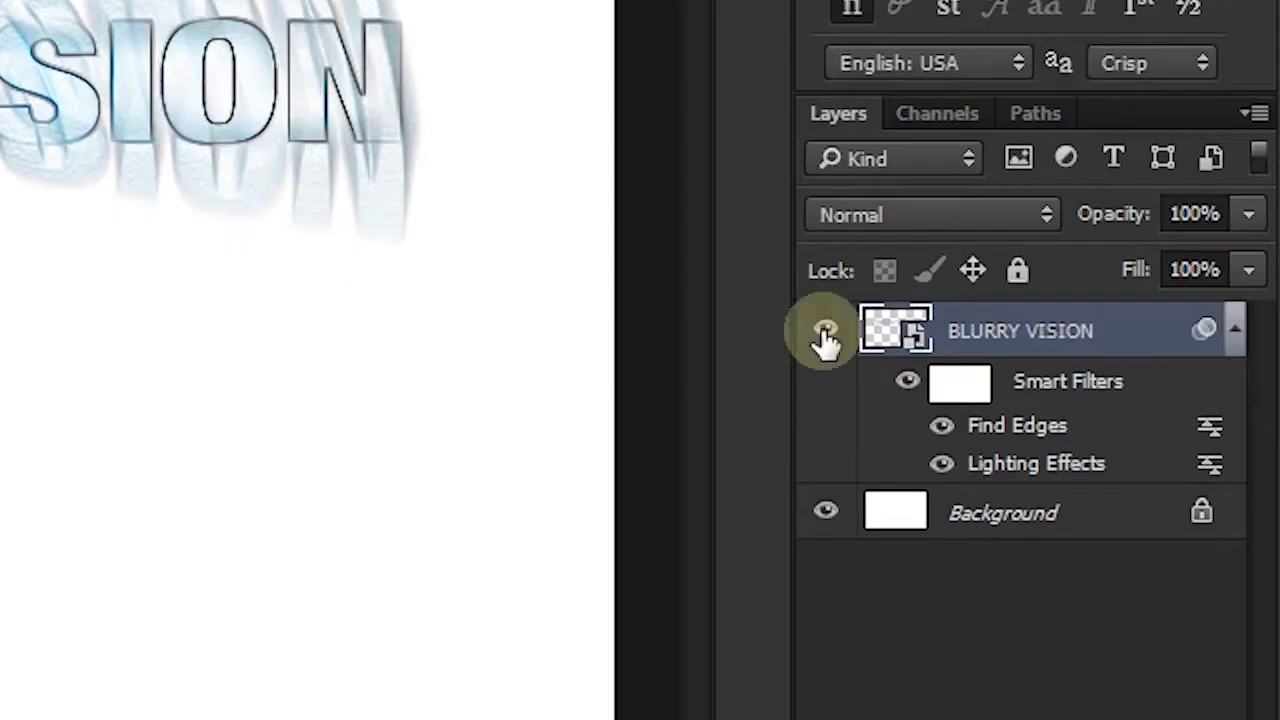
- Set the Find Edges smart filter's blending mode to Multiply at 100% opacity
click(1210, 435)
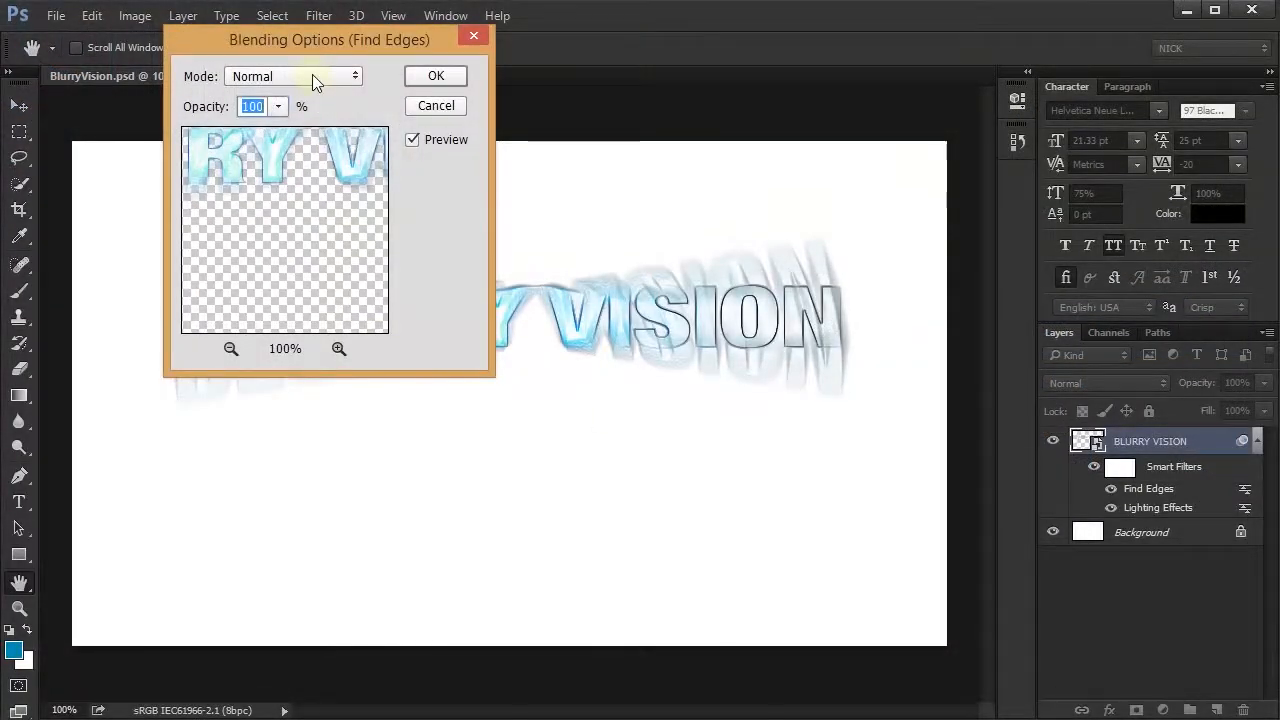
click(313, 78)
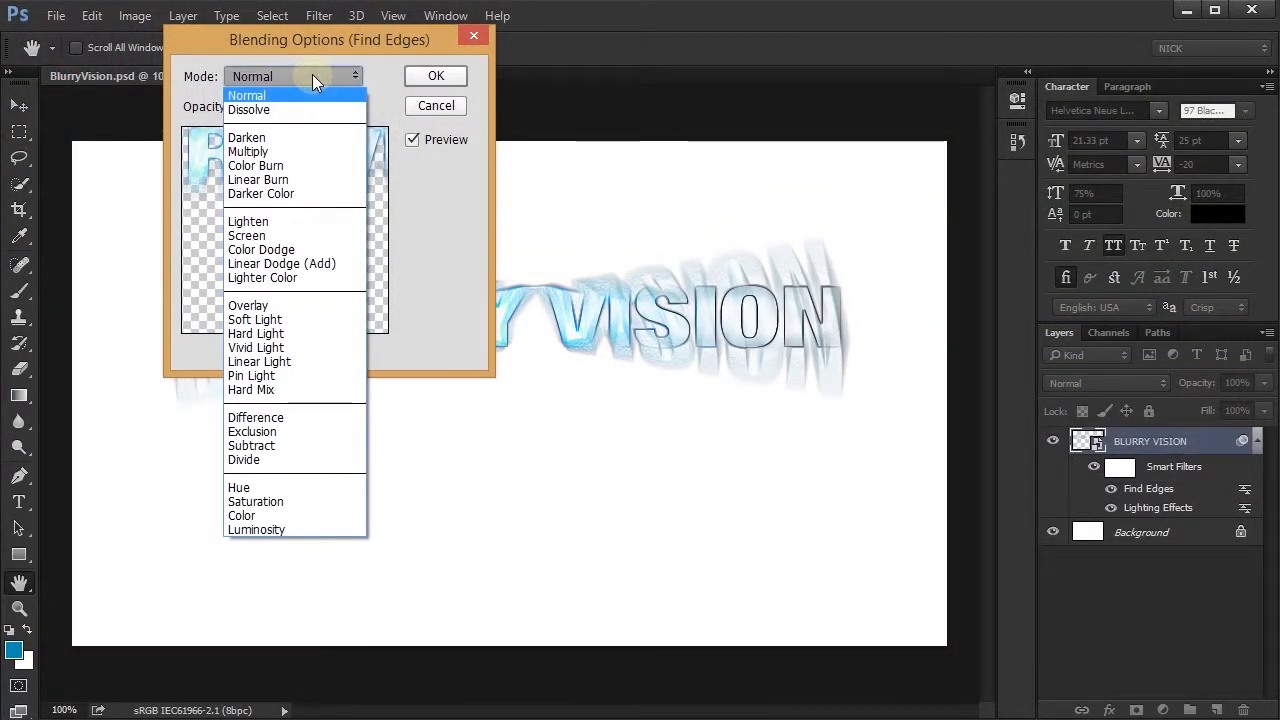
click(289, 153)
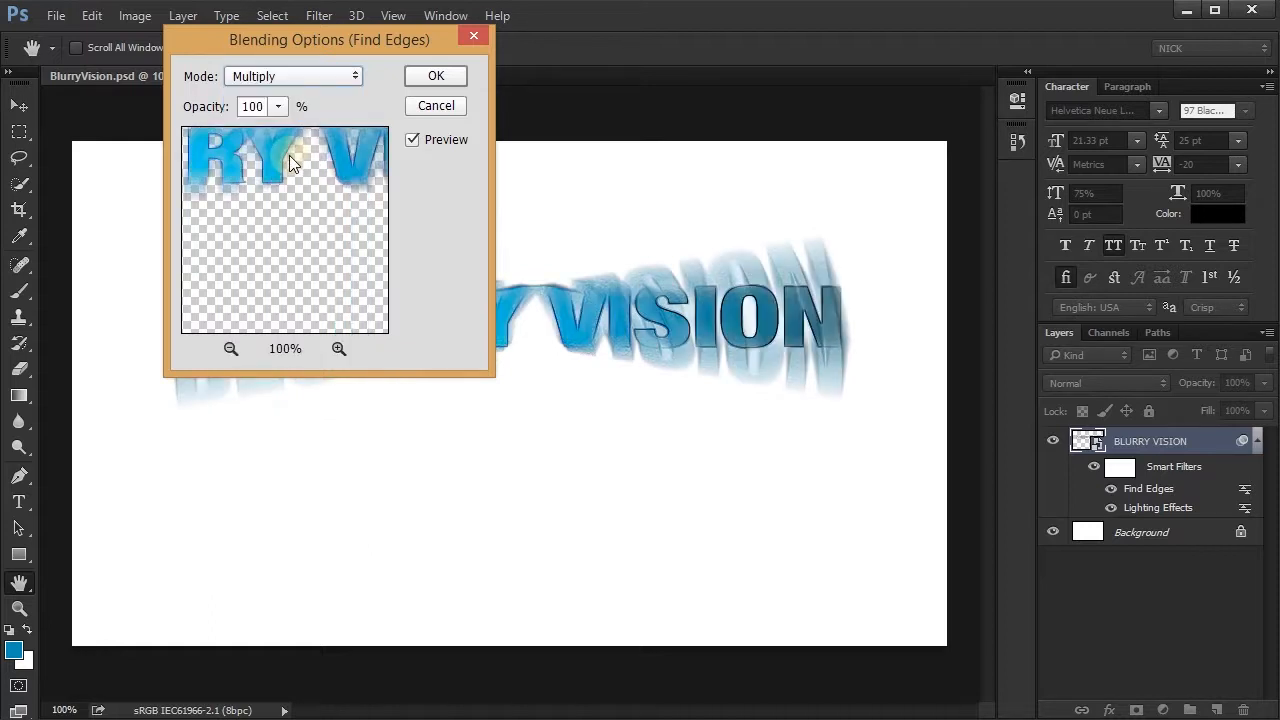
click(450, 80)
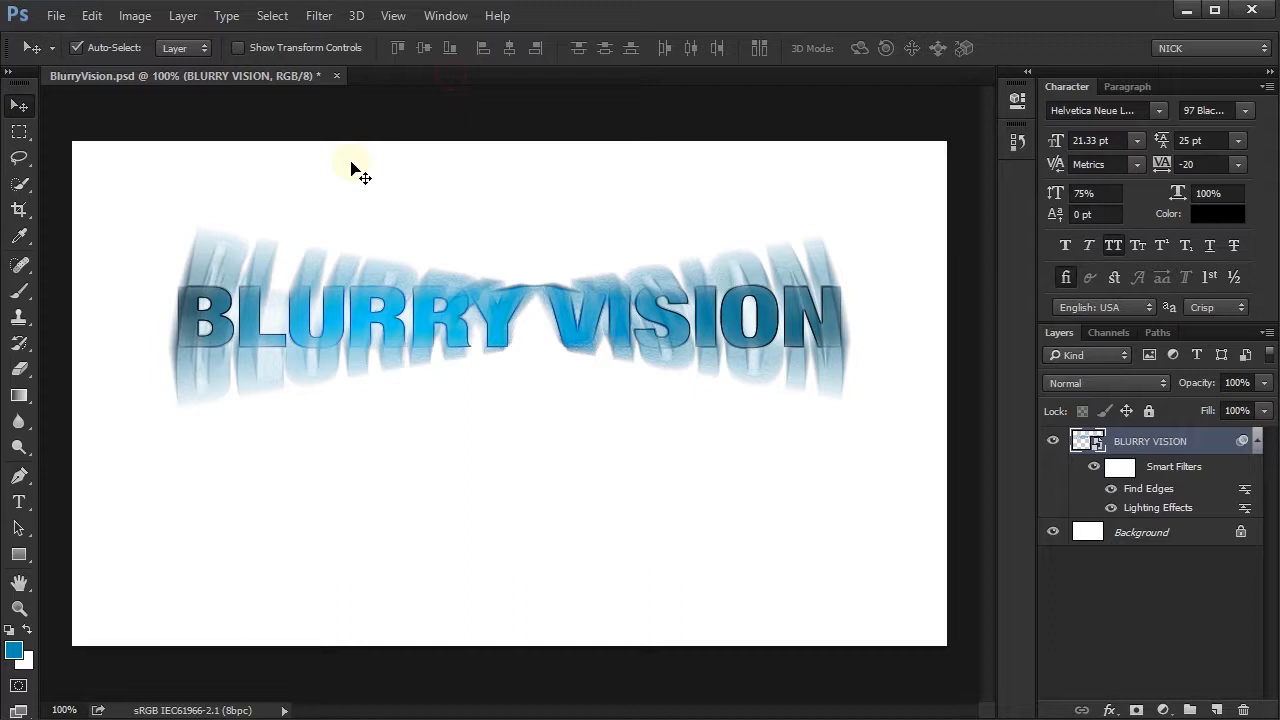
- Paint black on the Smart Filters mask over both ends of BLURRY VISION with a soft brush enlarged to 200, and collapse the filter list
click(1116, 468)
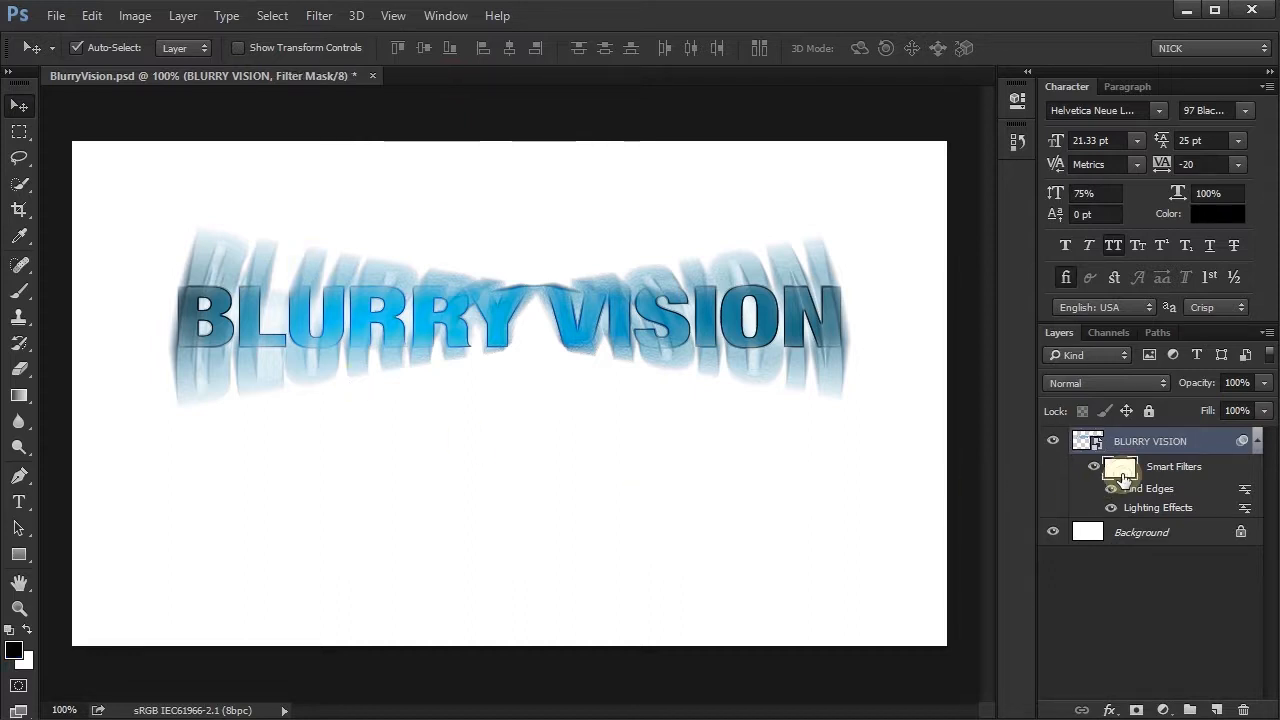
key(b)
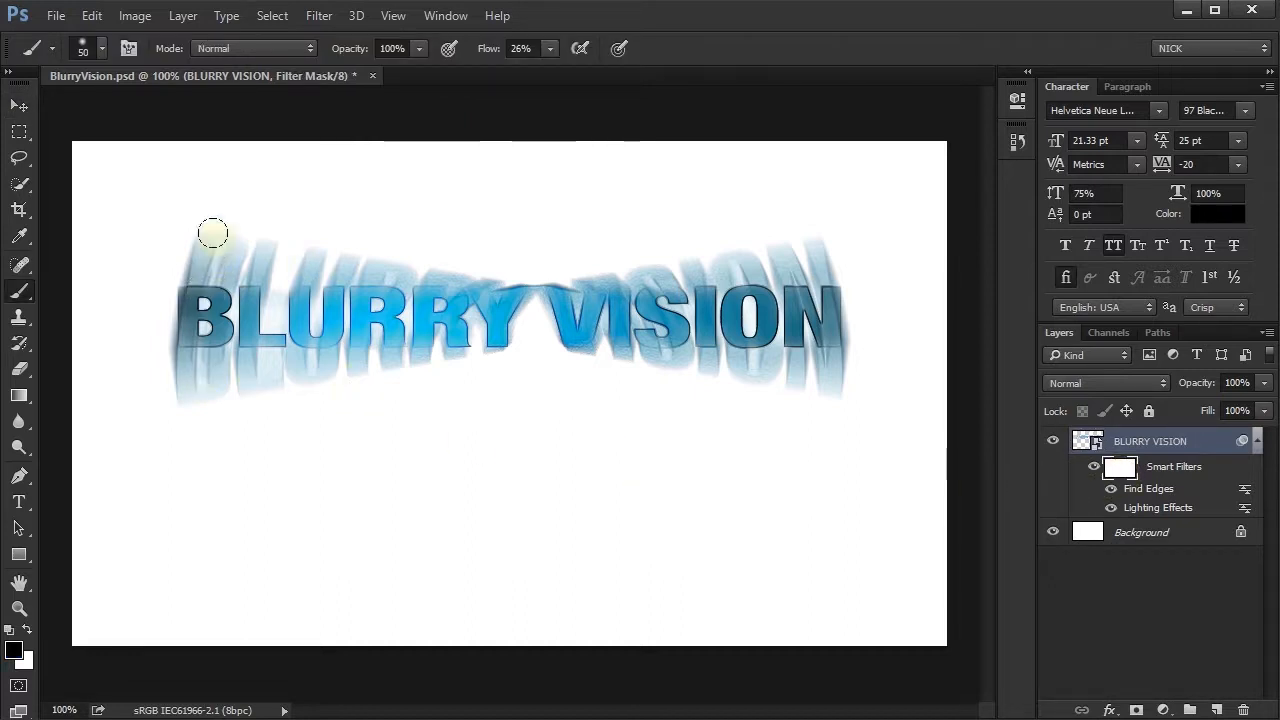
mouse_move(185, 254)
mouse_down()
mouse_move(194, 406)
mouse_move(213, 261)
mouse_move(198, 450)
mouse_up()
key(bracketright)
key(bracketright)
key(bracketright)
key(bracketright)
key(bracketright)
key(bracketright)
key(bracketright)
key(bracketright)
drag(279, 246, 242, 430)
drag(703, 217, 820, 440)
mouse_move(831, 280)
mouse_down()
mouse_move(894, 477)
mouse_move(937, 476)
mouse_up()
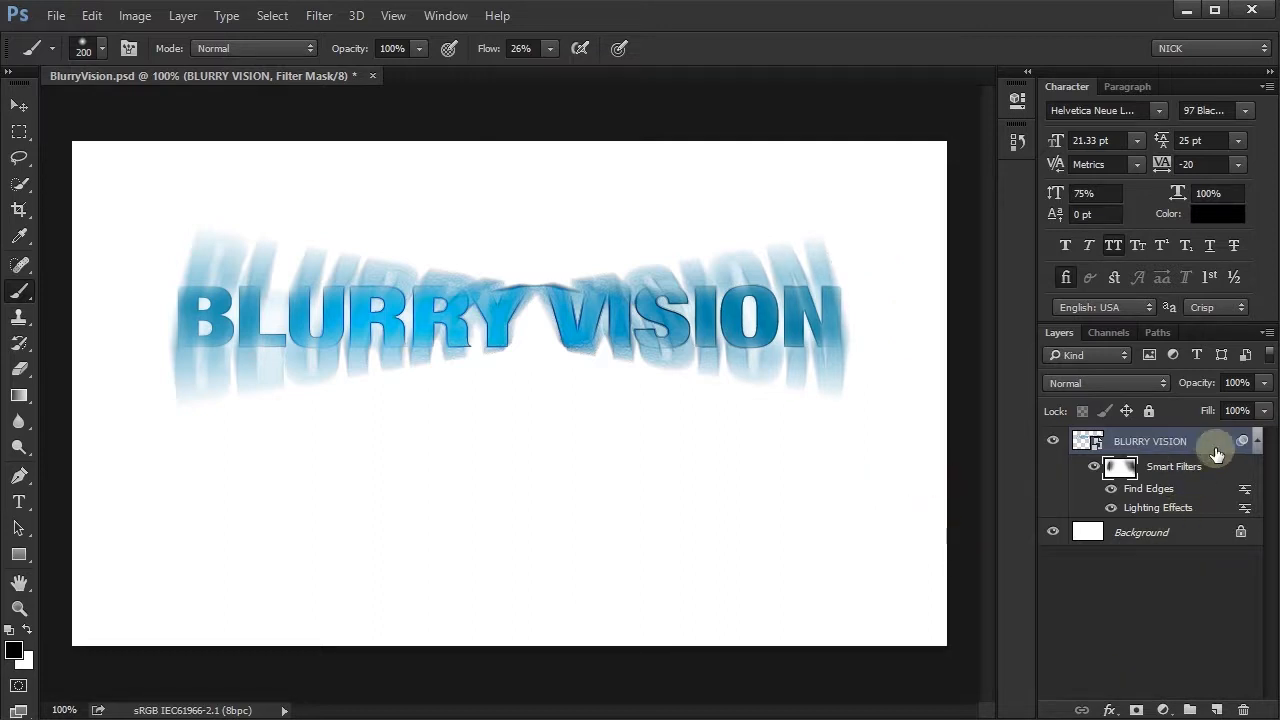
click(1257, 441)
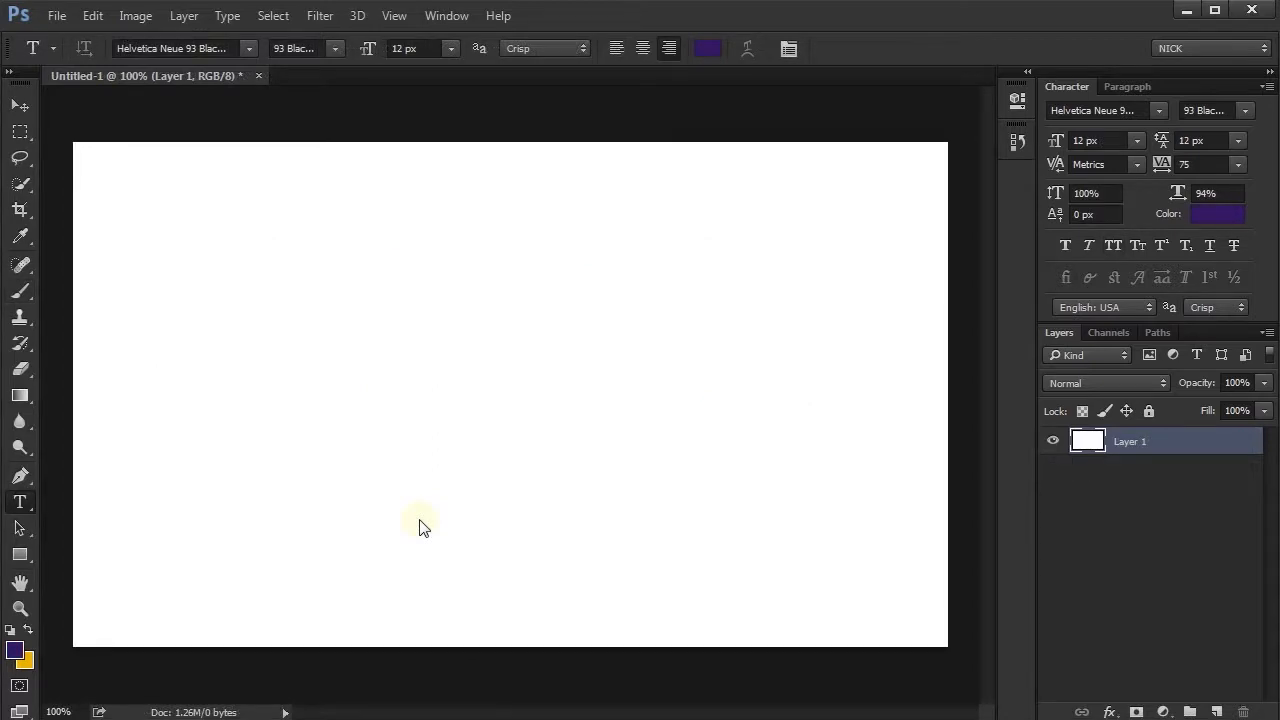
- Add the text "LSU" to the blank canvas and scale it up to about 110 px near the centre
click(369, 420)
text(L)
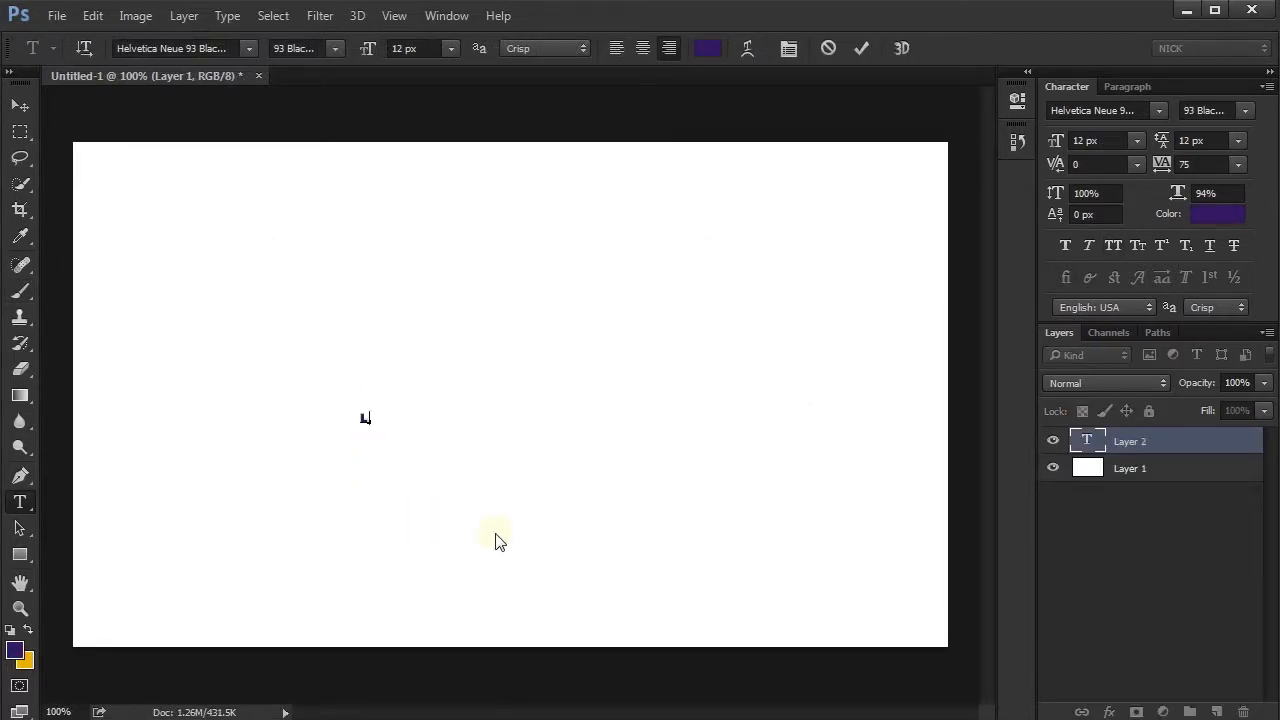
click(860, 48)
key(ctrl+t)
drag(368, 410, 641, 306)
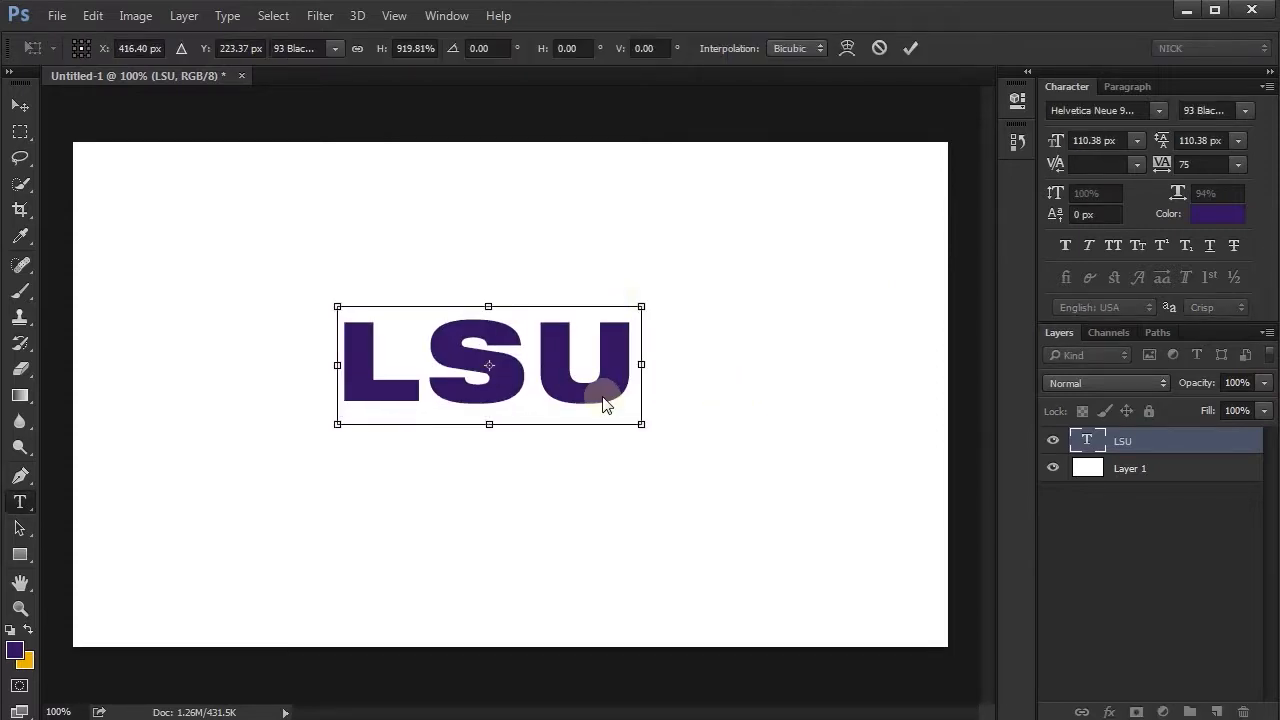
key(Return)
- Add a Stroke layer style to the LSU text with a size of 4 px, positioned outside
right_click(1173, 440)
click(1199, 440)
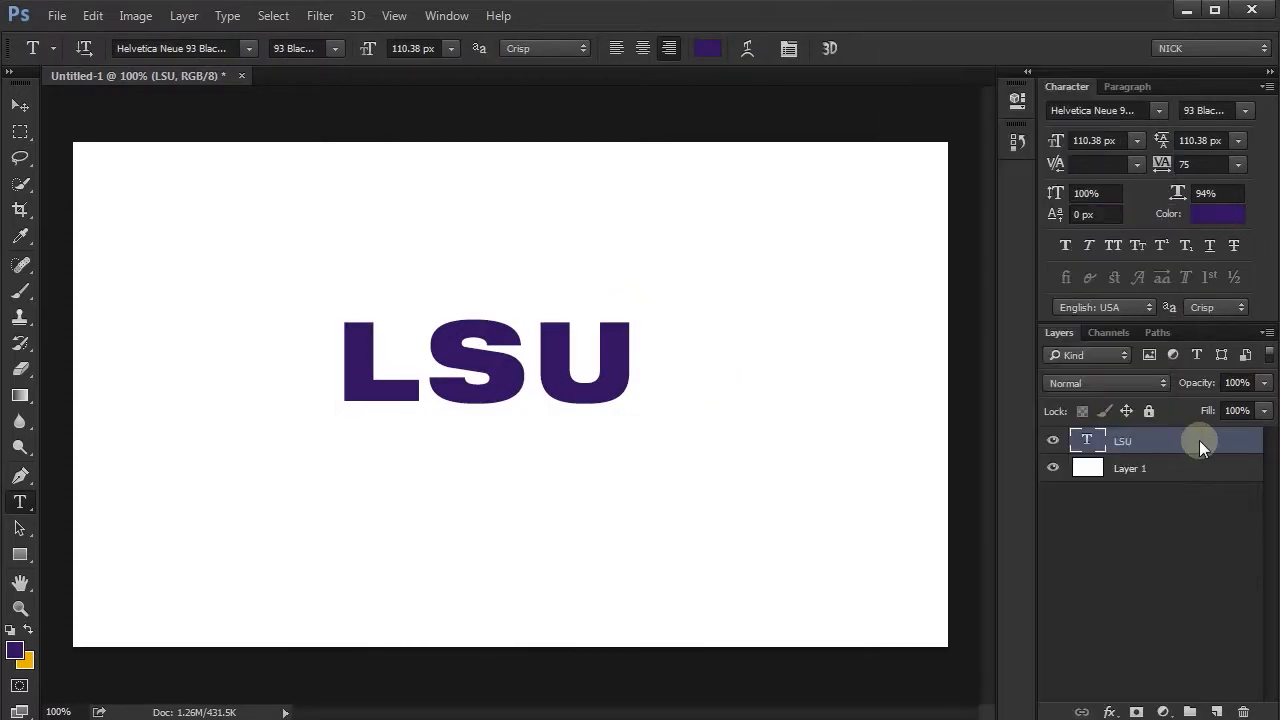
double_click(1168, 440)
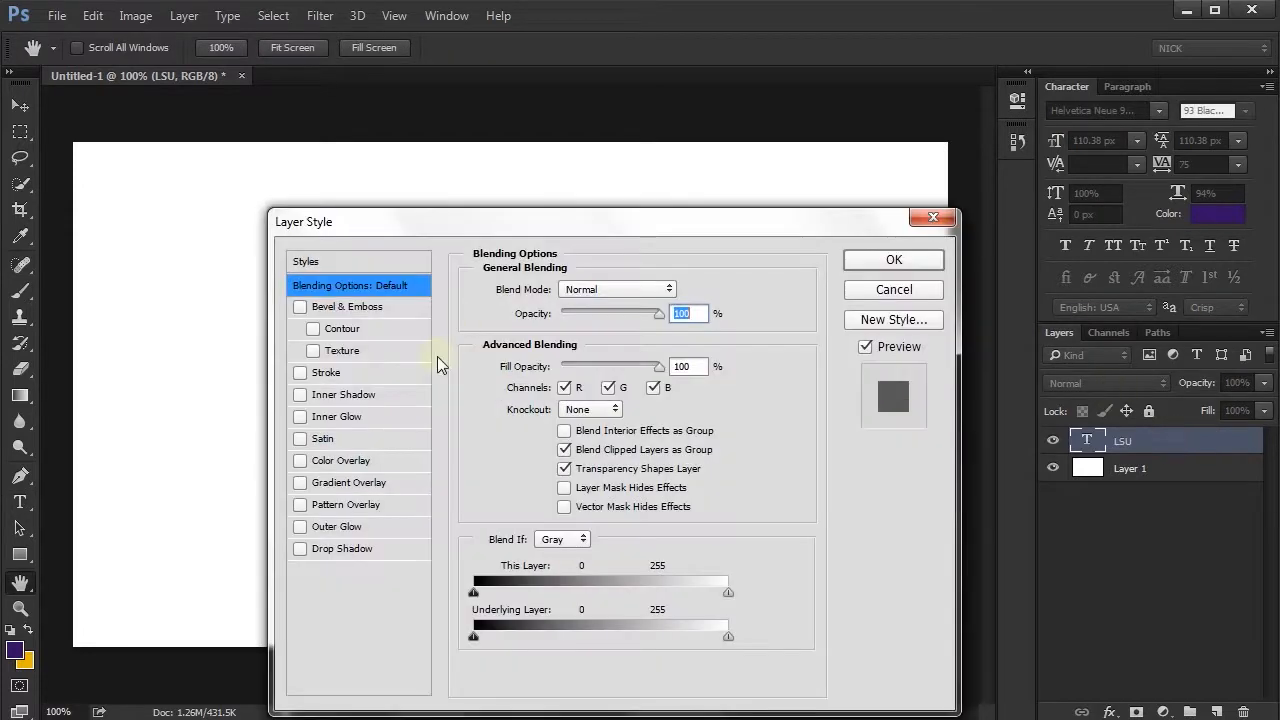
click(300, 374)
drag(518, 233, 878, 120)
double_click(1030, 180)
drag(906, 178, 911, 178)
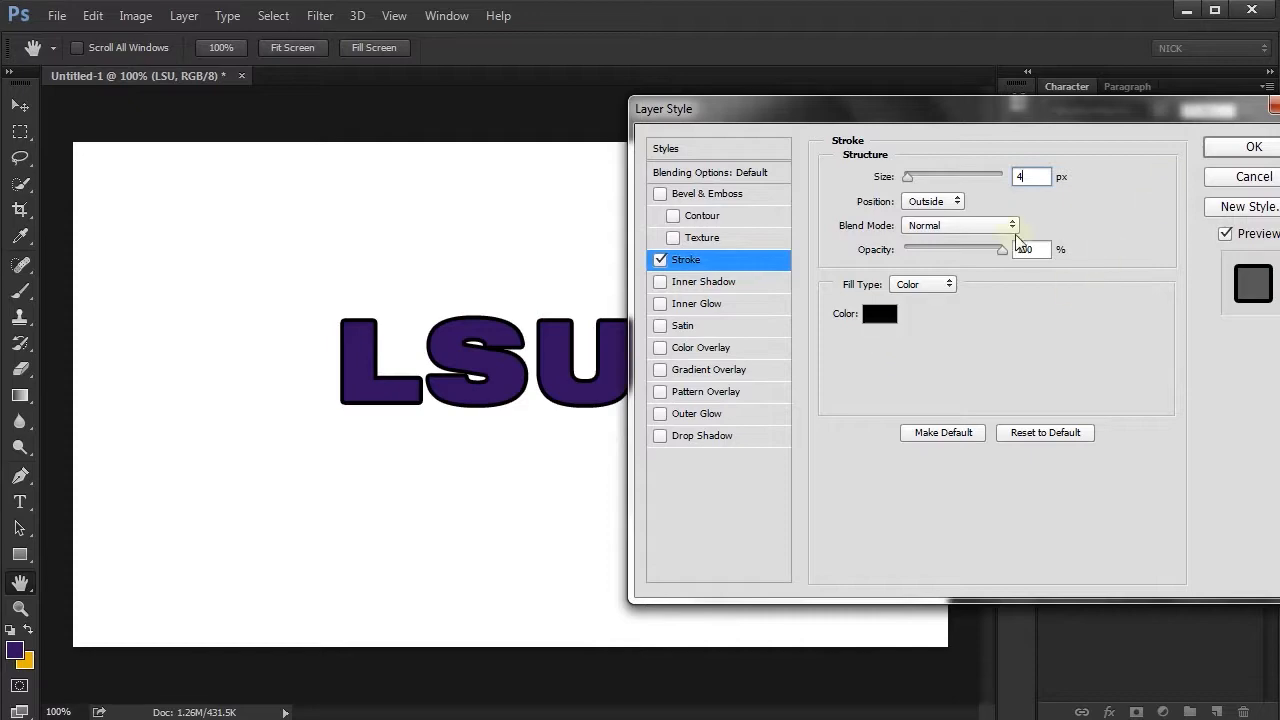
- Set the LSU text's stroke color to white (ffffff) and apply the layer style
click(880, 314)
drag(367, 241, 204, 90)
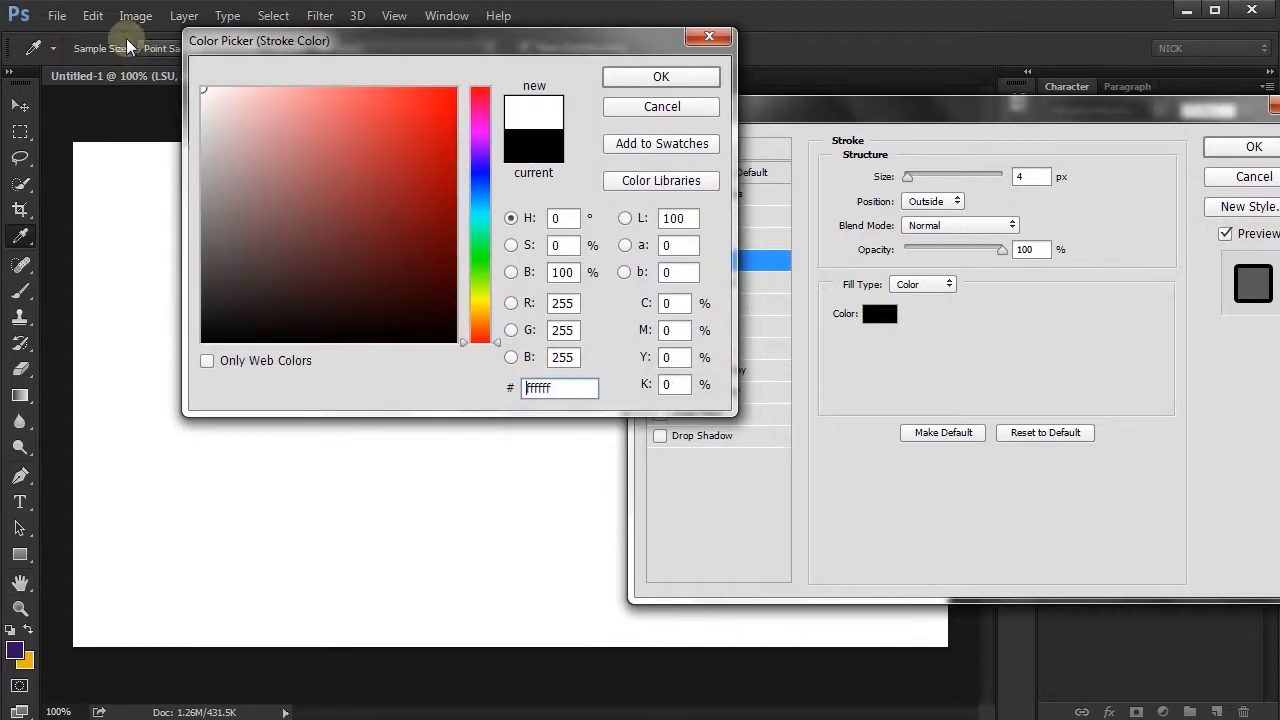
click(695, 86)
click(1253, 147)
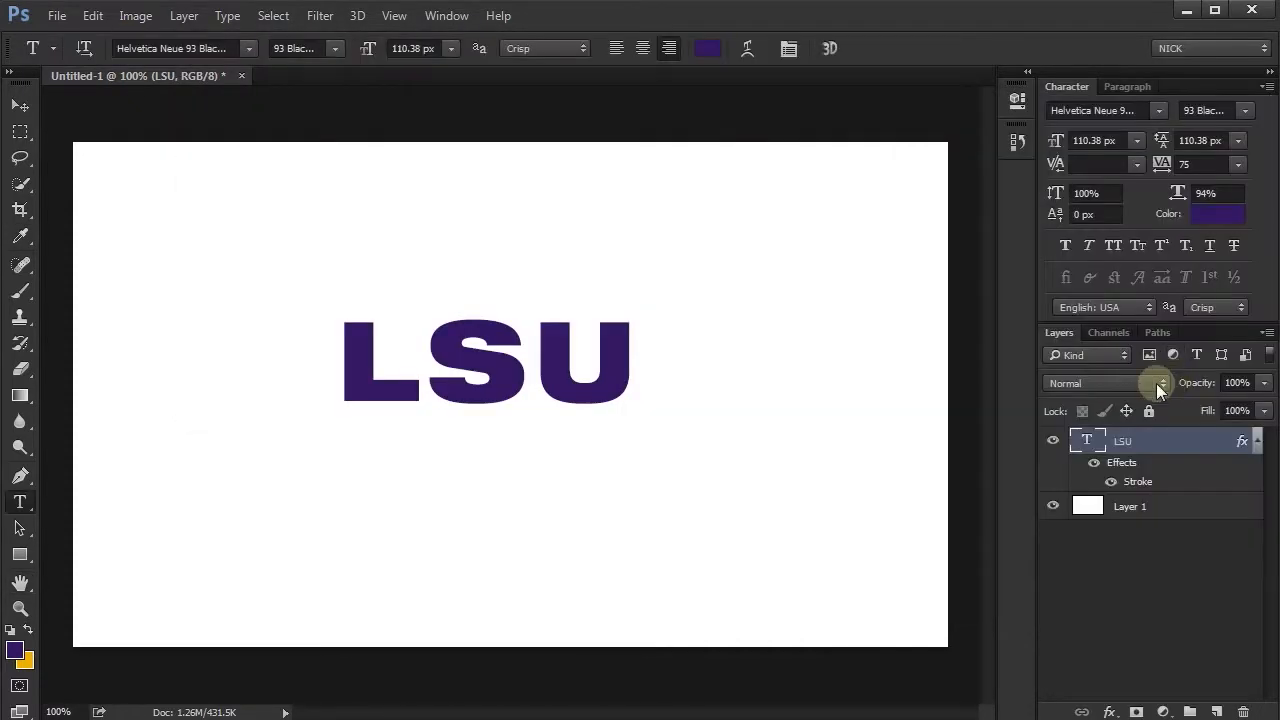
- Convert the LSU text layer with its white stroke to a Smart Object
right_click(1154, 443)
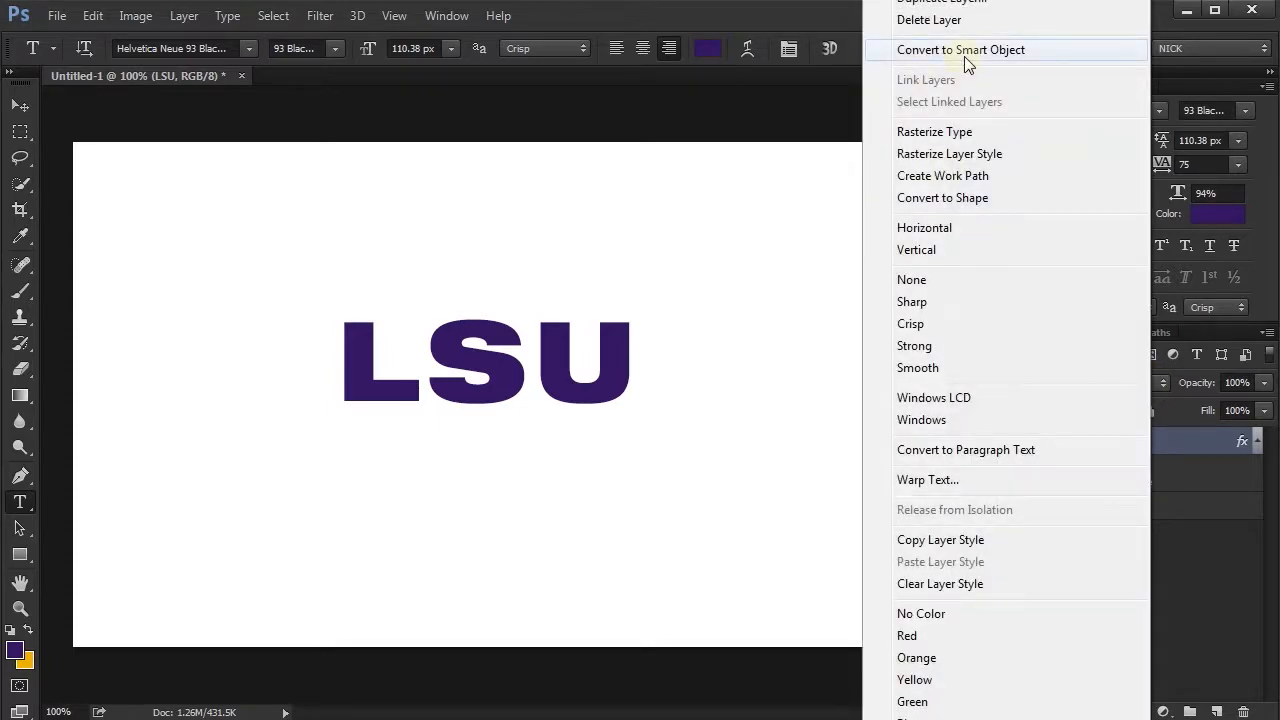
click(963, 48)
- Add a black 4 px outside Stroke layer style to the LSU Smart Object
double_click(1164, 444)
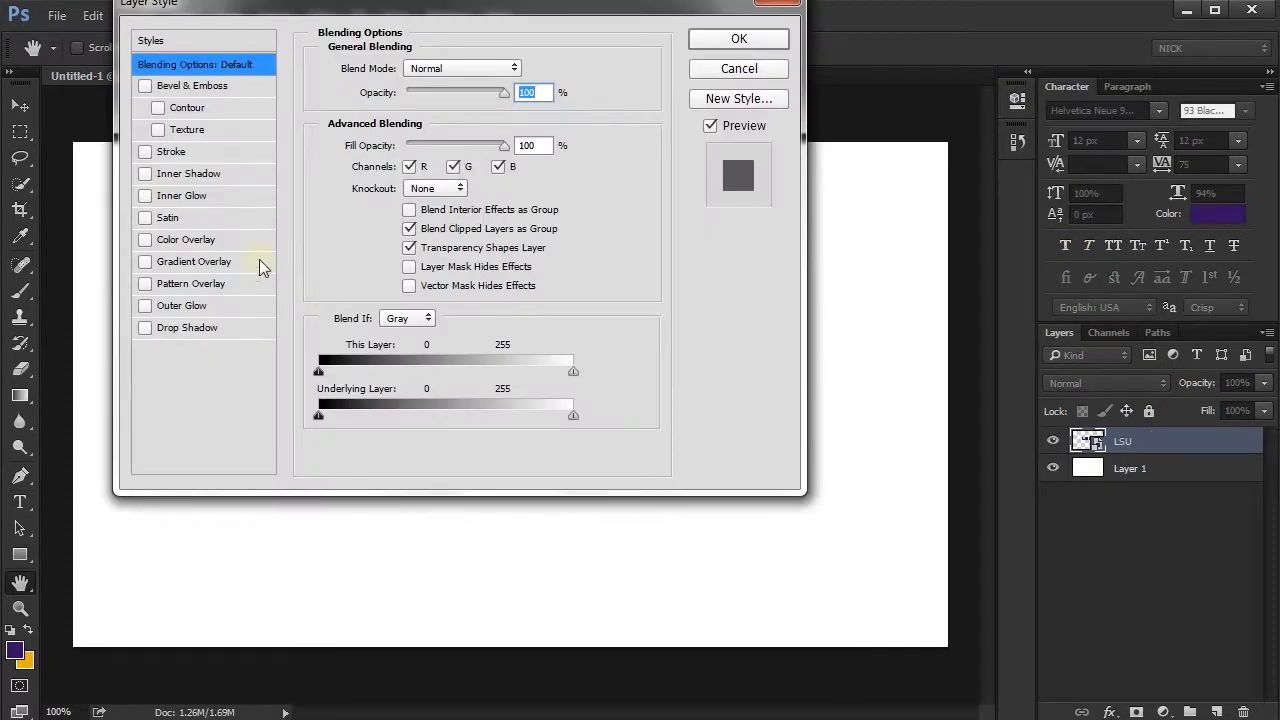
click(145, 151)
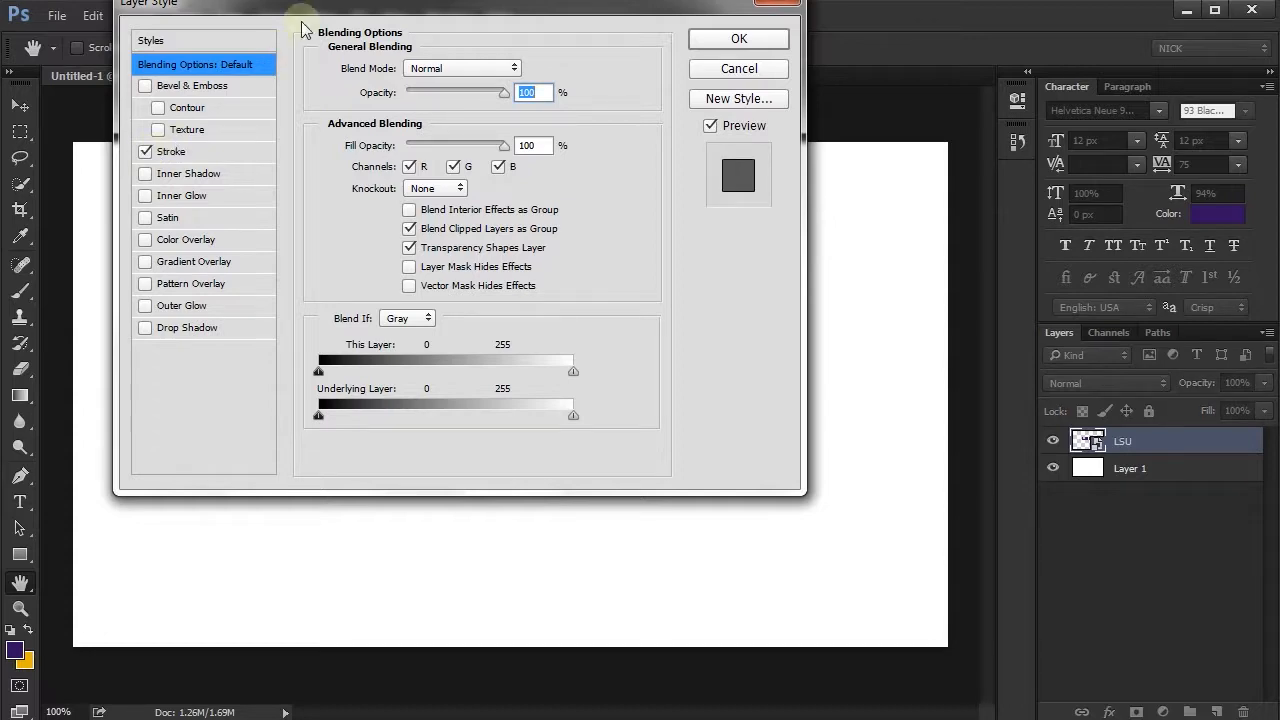
mouse_move(313, 4)
mouse_down()
mouse_move(699, 126)
mouse_move(935, 140)
mouse_move(821, 119)
mouse_up()
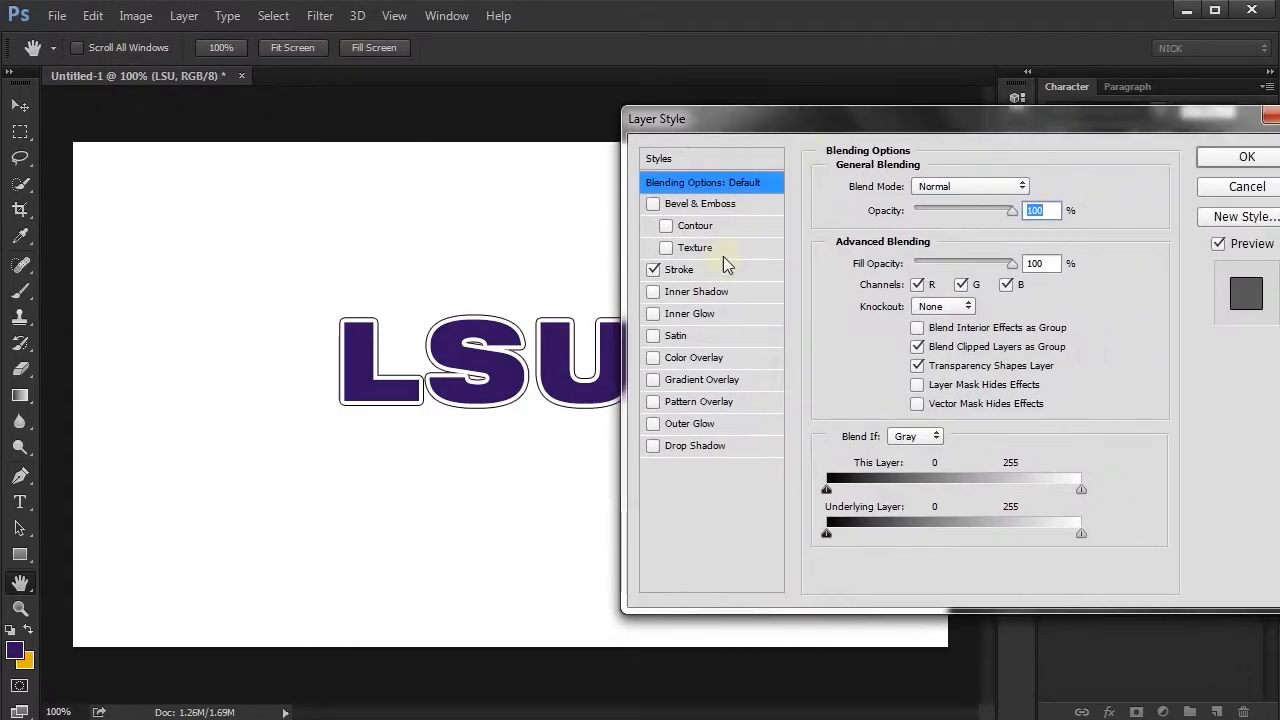
click(712, 270)
click(908, 189)
text(4)
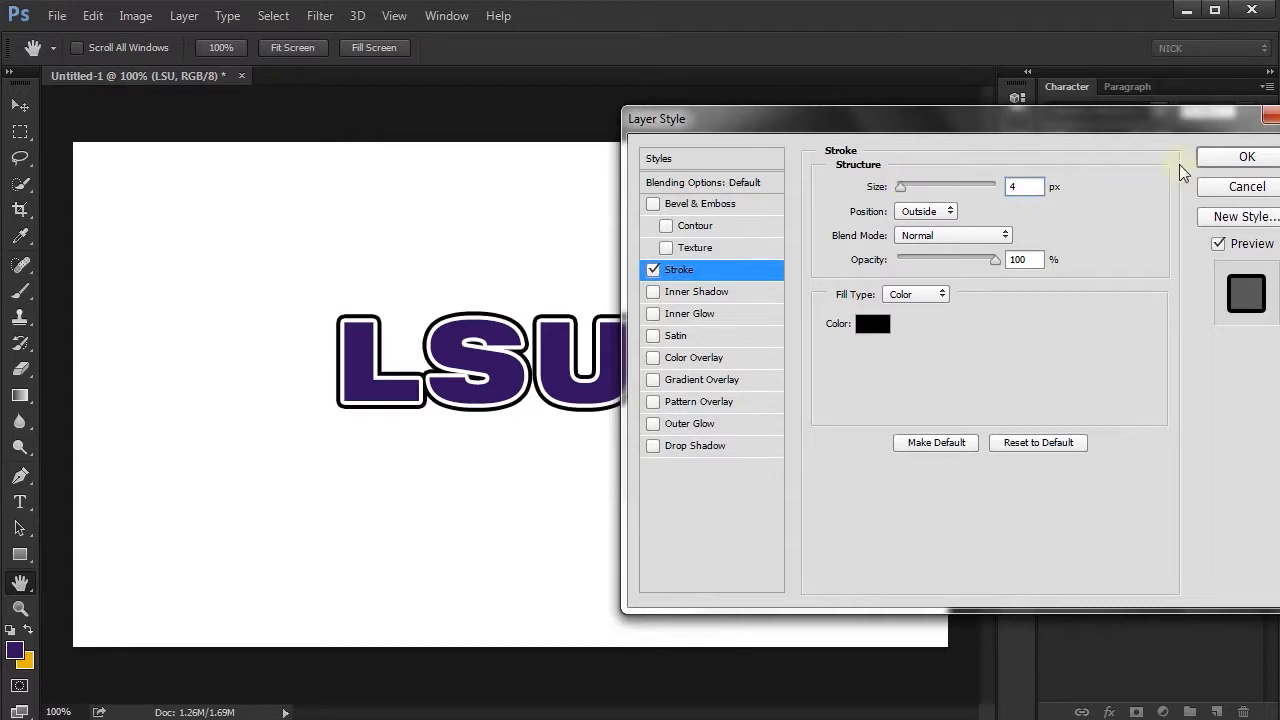
click(1227, 160)
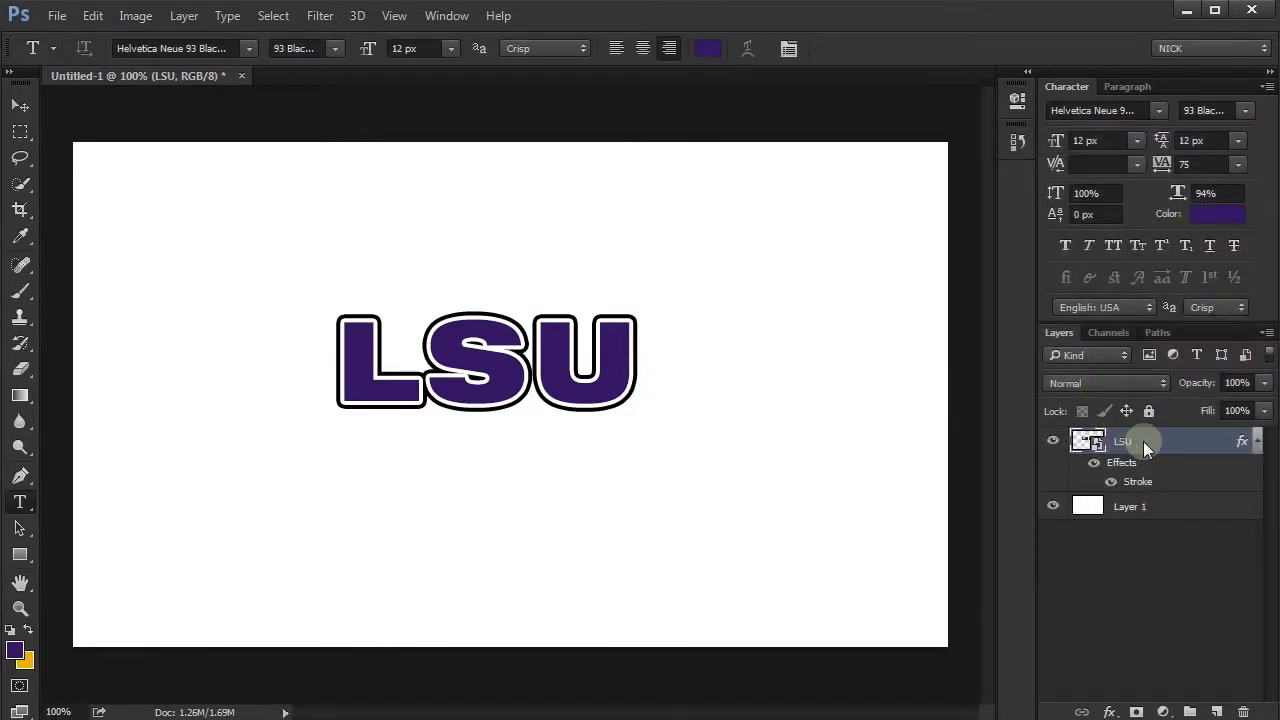
- Convert the LSU Smart Object with its black stroke into another nested Smart Object
right_click(1143, 441)
click(992, 98)
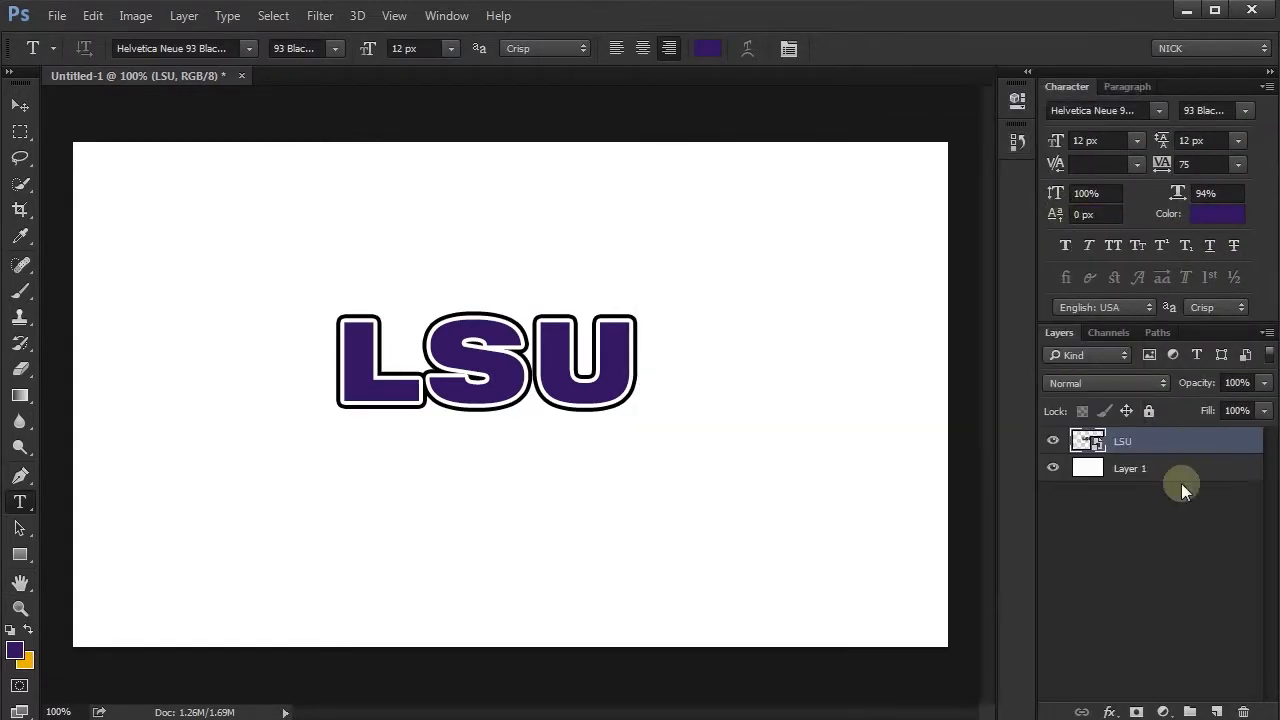
- Add a Drop Shadow to the LSU Smart Object using the gold background color and Normal blend mode
key(h)
double_click(1166, 435)
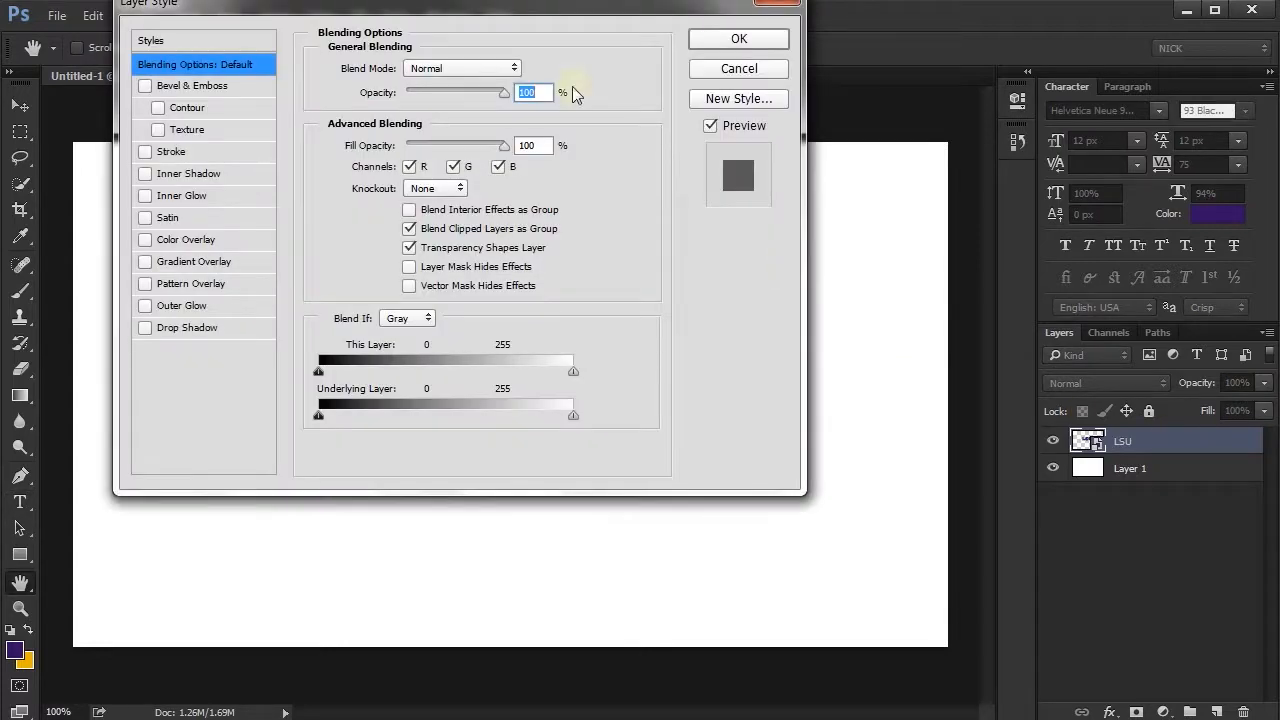
drag(543, 8, 987, 105)
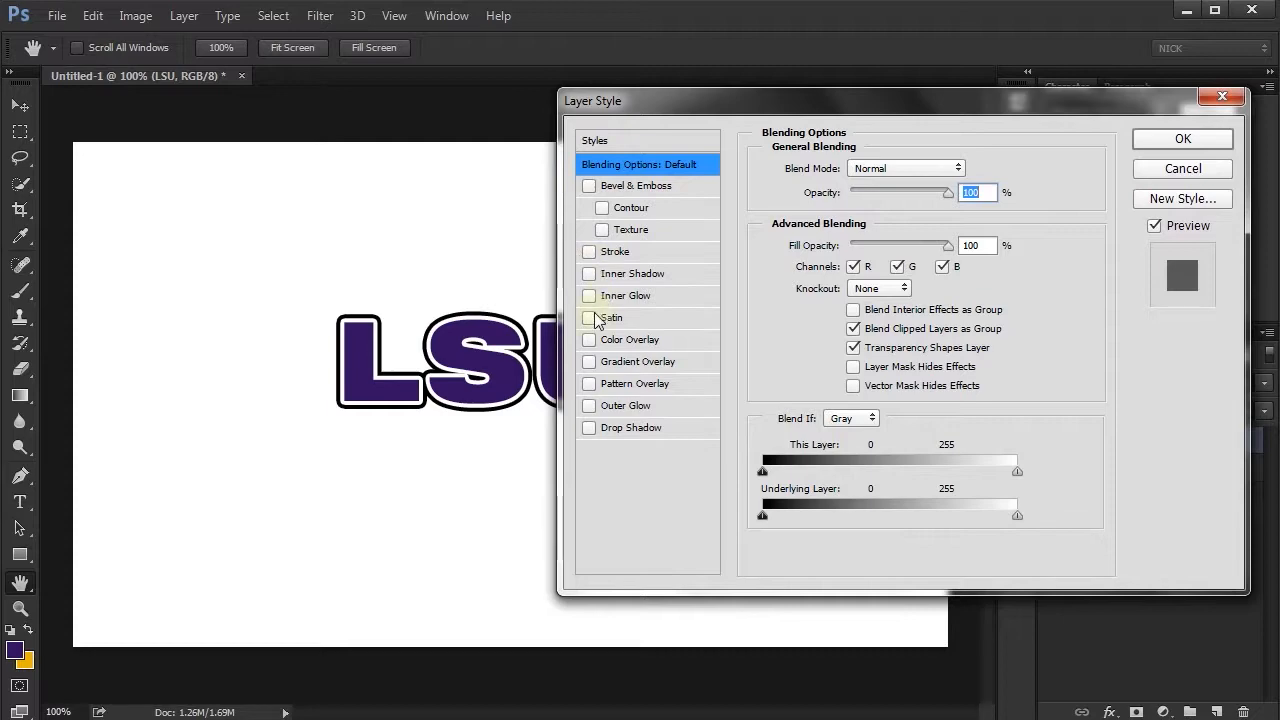
click(589, 427)
click(652, 433)
click(969, 168)
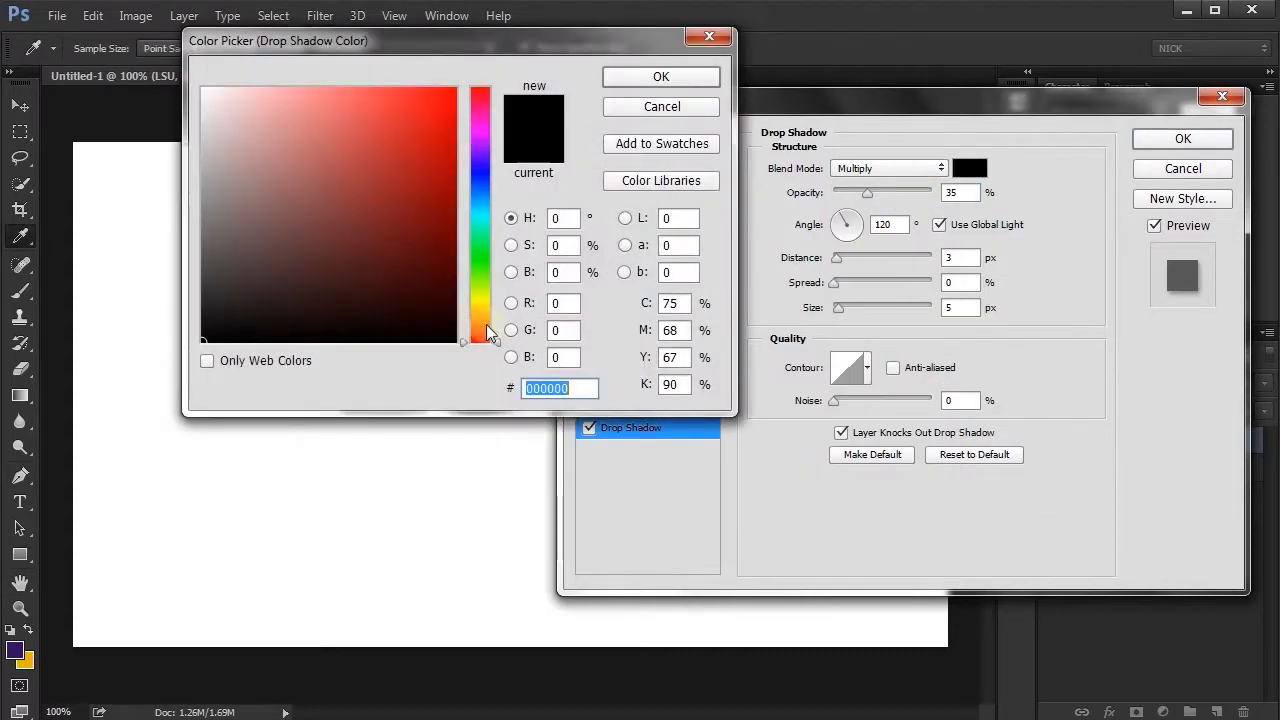
click(24, 660)
click(661, 76)
click(888, 168)
click(870, 178)
- Set the drop shadow to size 0 px, opacity 100%, no global light, angle 45° and distance 14 px, and apply it
drag(838, 307, 800, 307)
drag(867, 193, 937, 200)
click(939, 225)
click(860, 218)
click(842, 257)
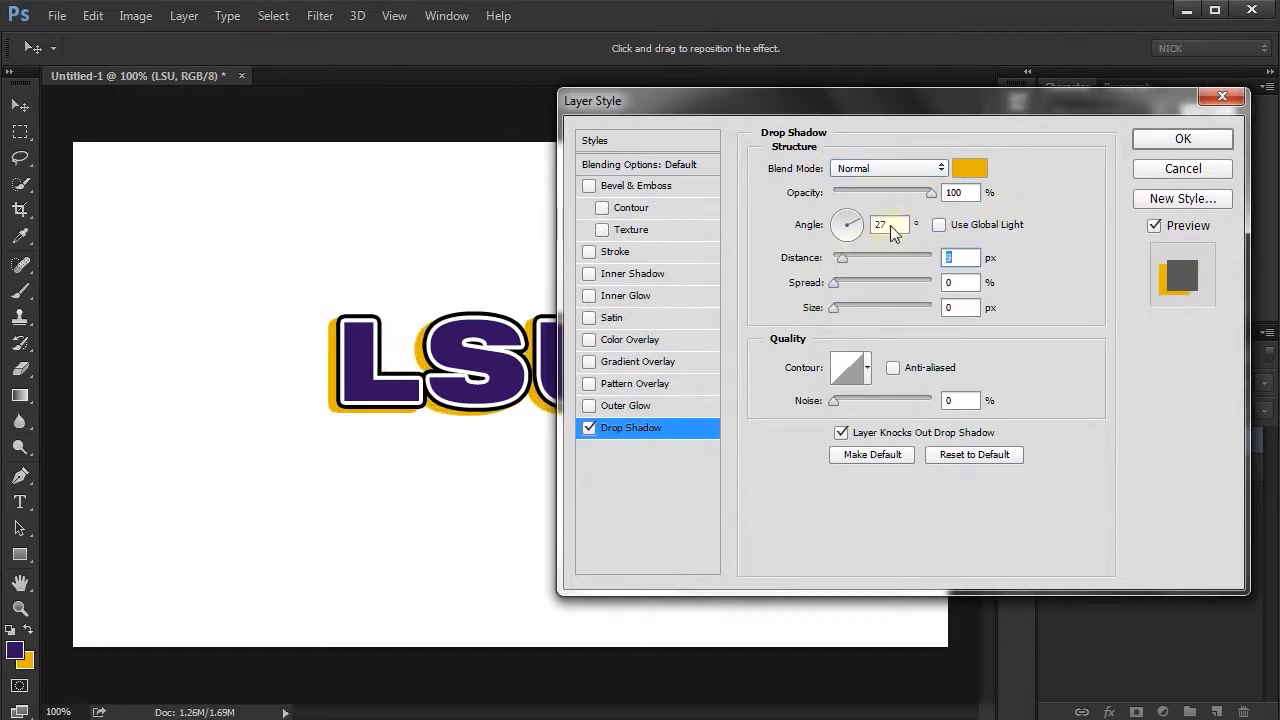
text(45)
drag(955, 260, 835, 259)
text(14)
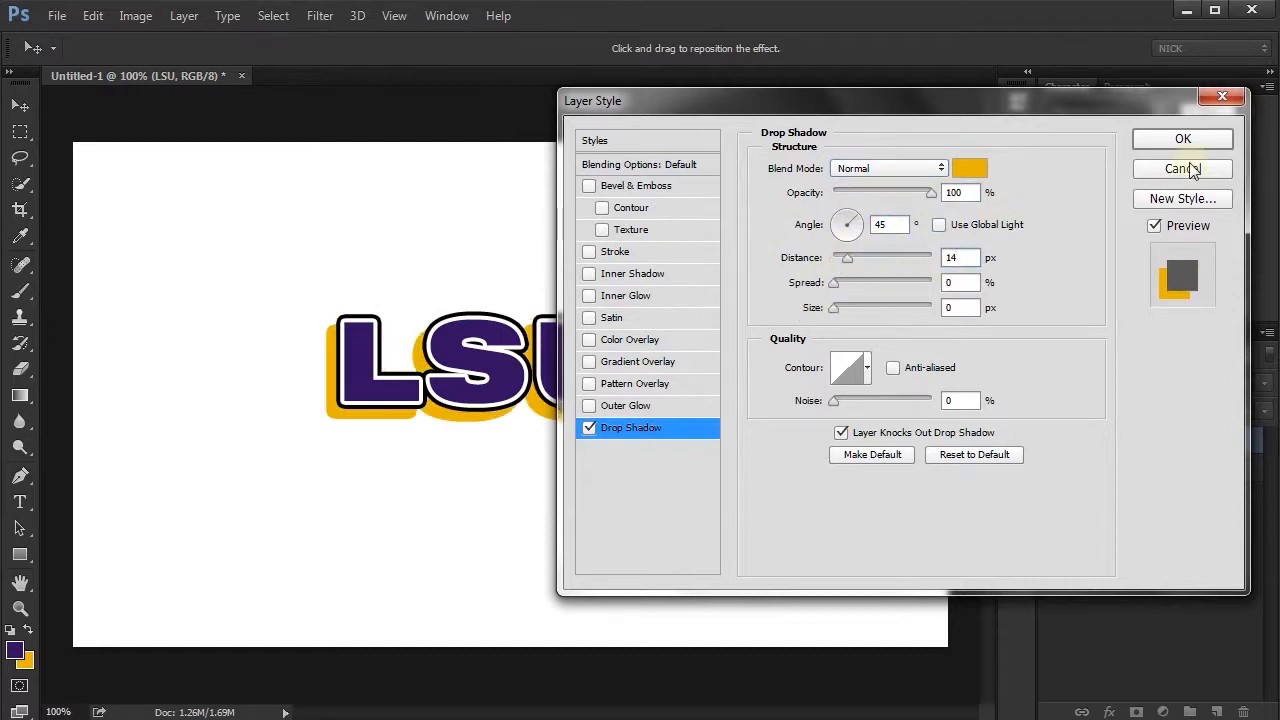
click(1185, 141)
- Convert the shadowed LSU layer to a Smart Object and add a black 4 px inside Stroke to it
right_click(1191, 445)
click(1035, 96)
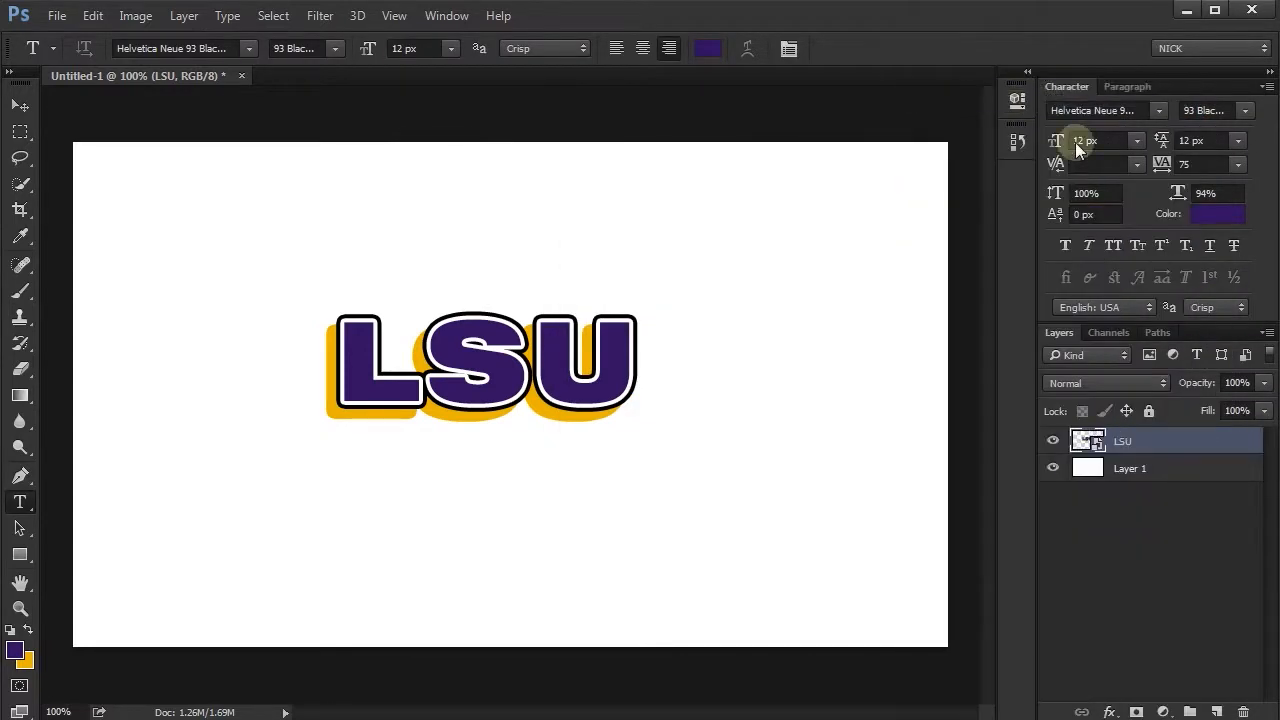
double_click(1189, 442)
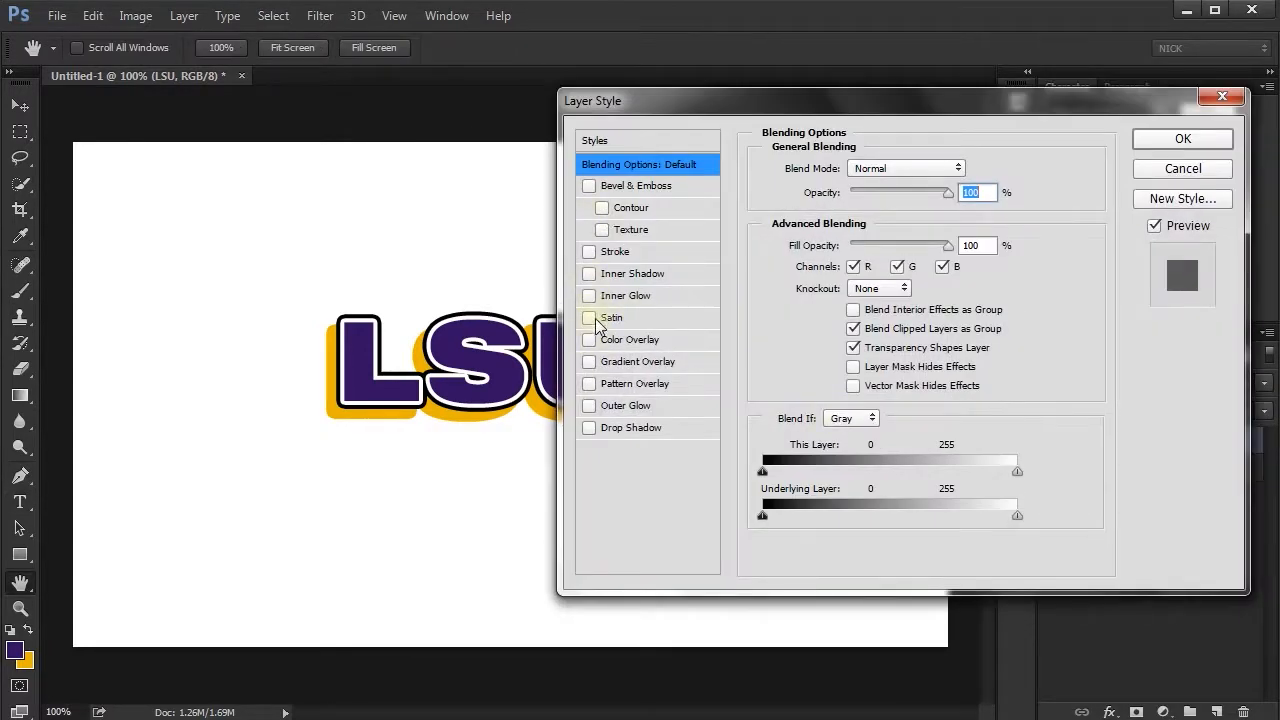
click(589, 251)
click(615, 251)
click(860, 193)
click(865, 207)
drag(955, 170, 845, 170)
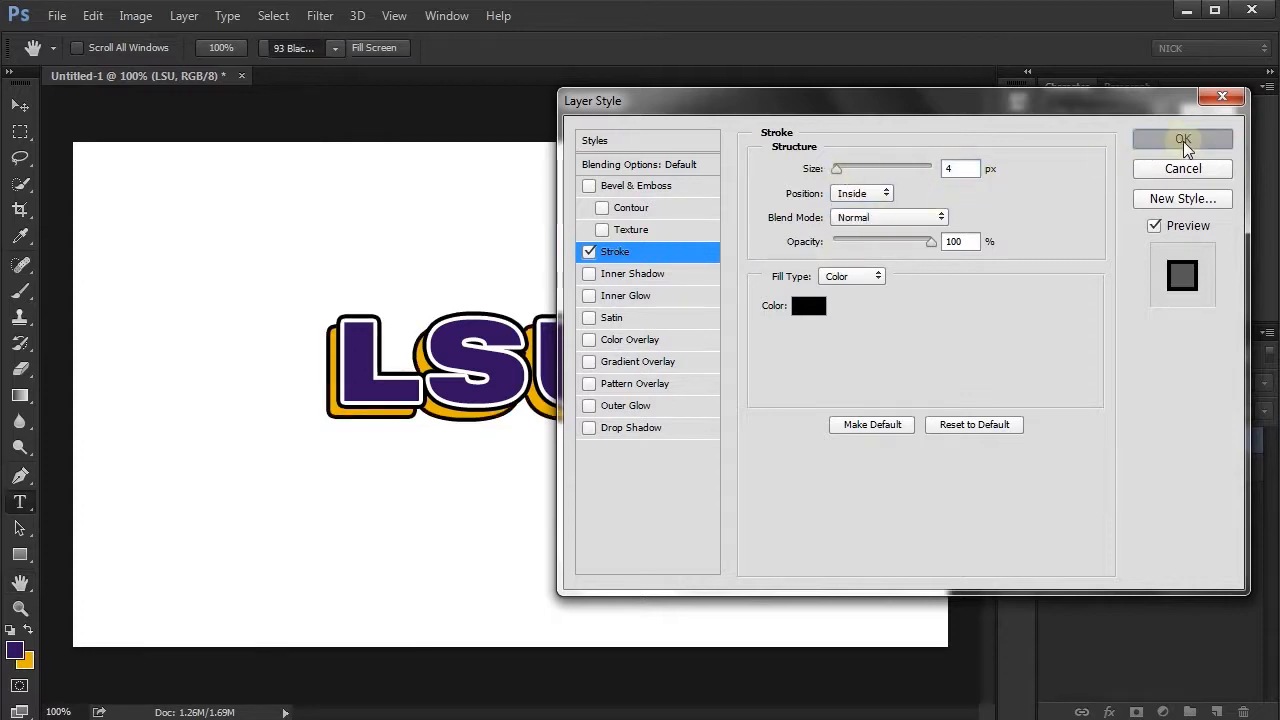
click(1185, 140)
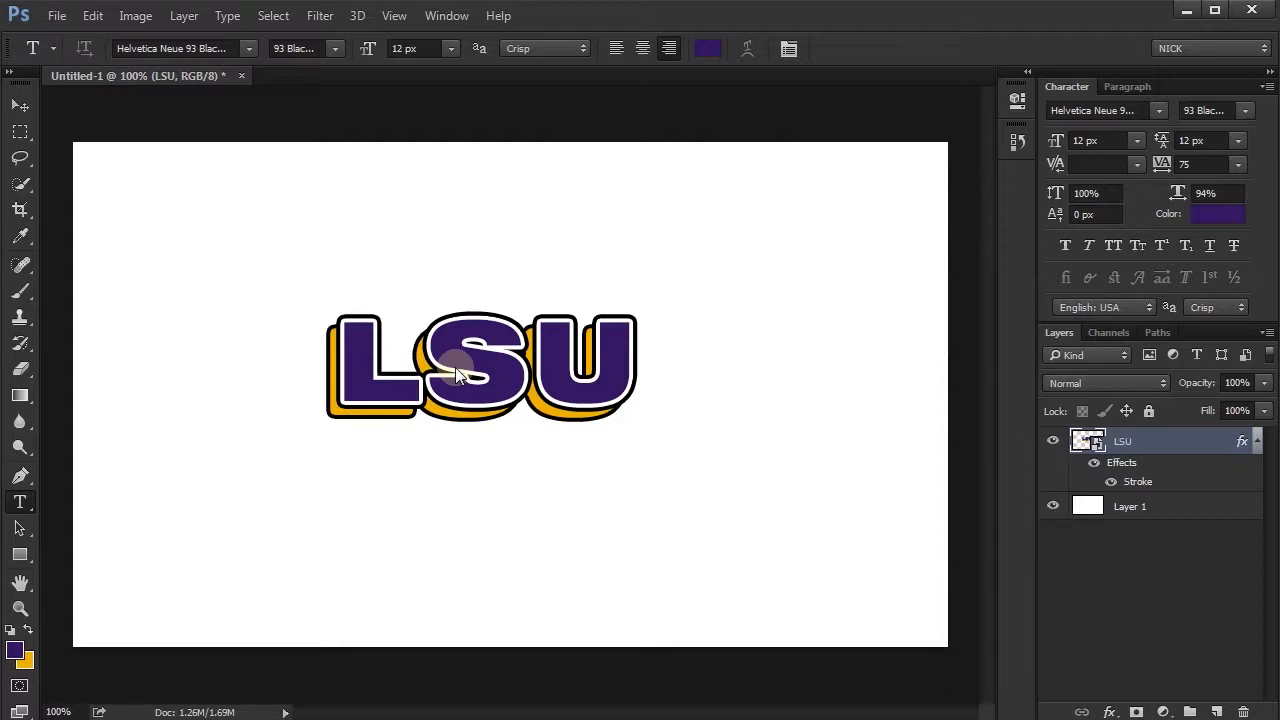
- Open the nested LSU Smart Objects down to the original text and change its font style to the 93 Black oblique variant
double_click(1085, 441)
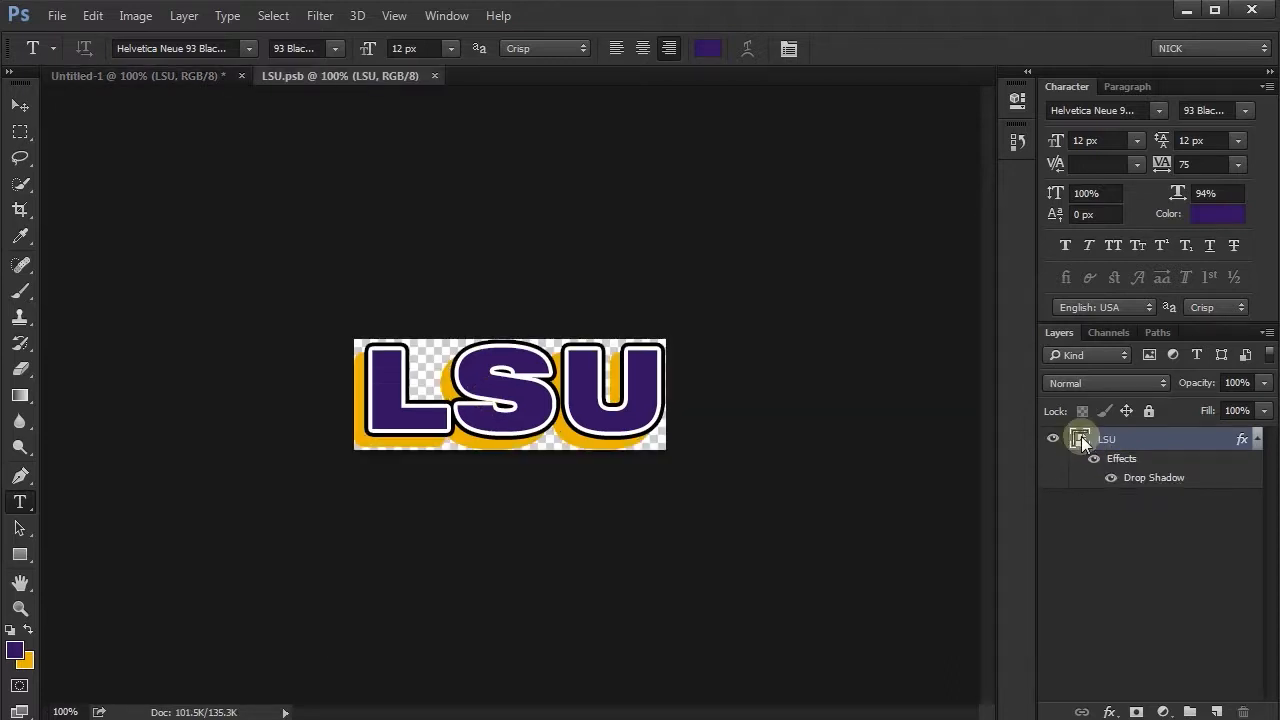
double_click(1083, 441)
double_click(1083, 441)
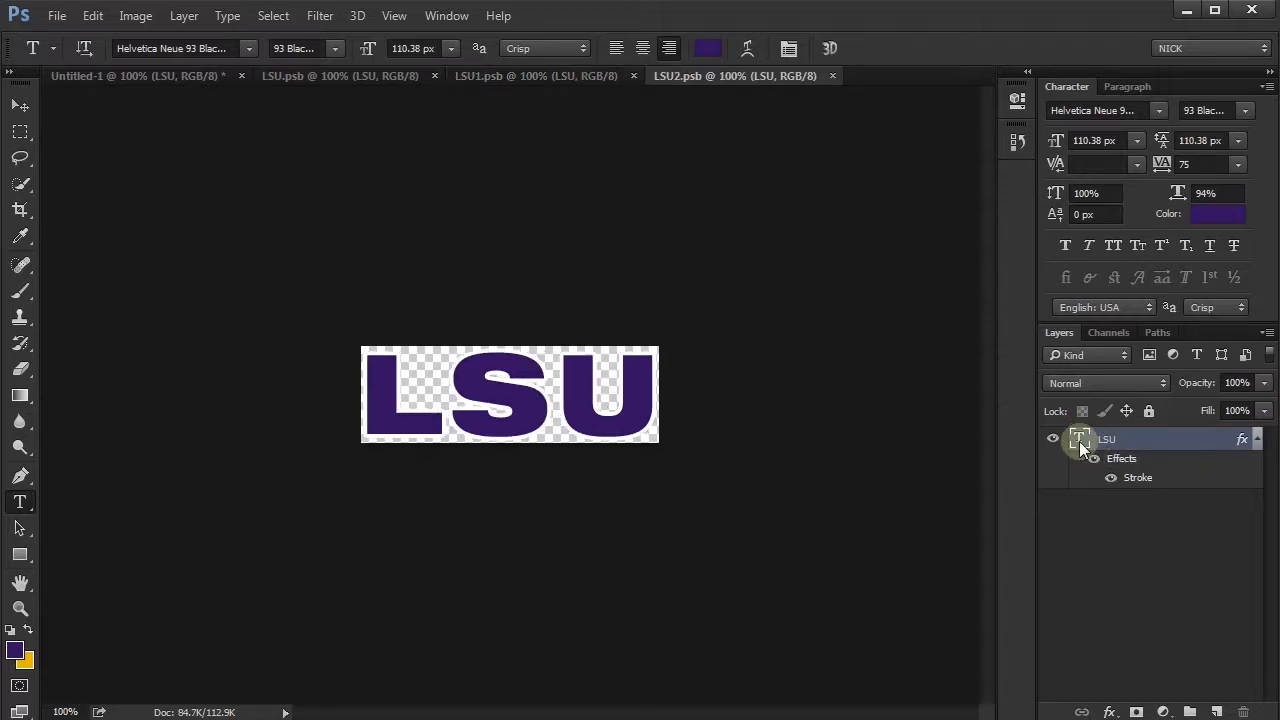
double_click(1079, 441)
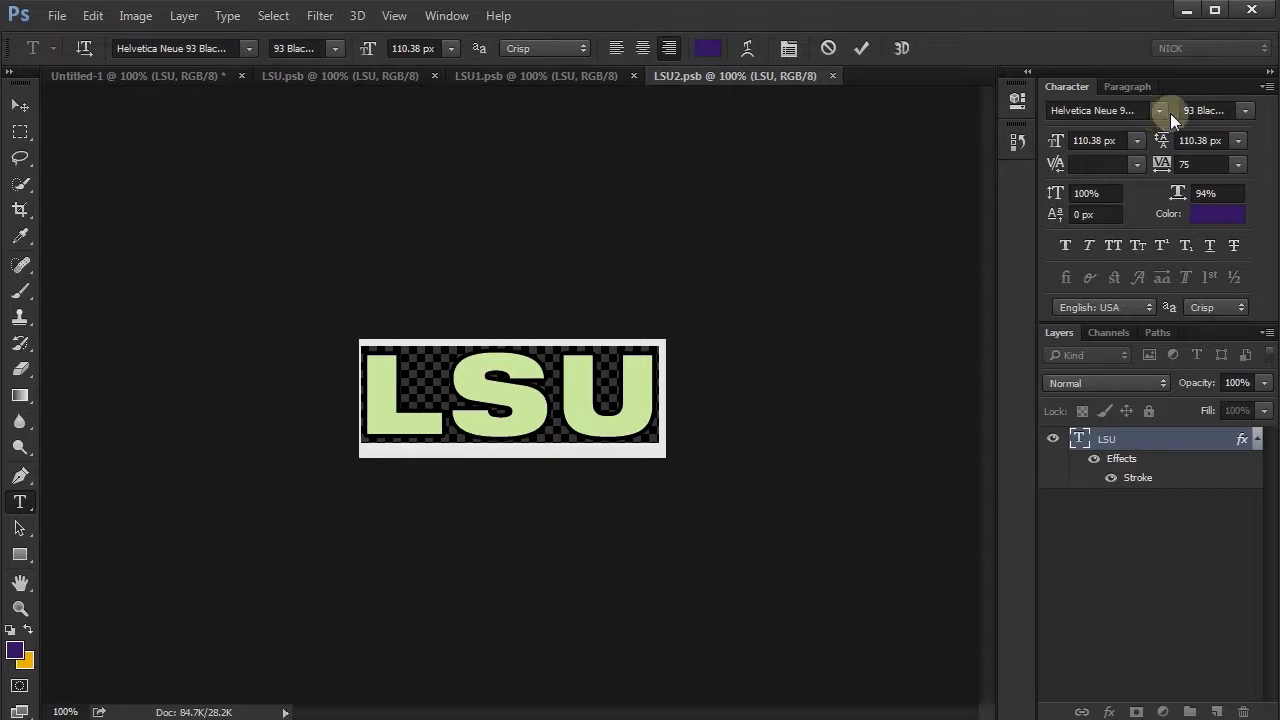
click(1241, 112)
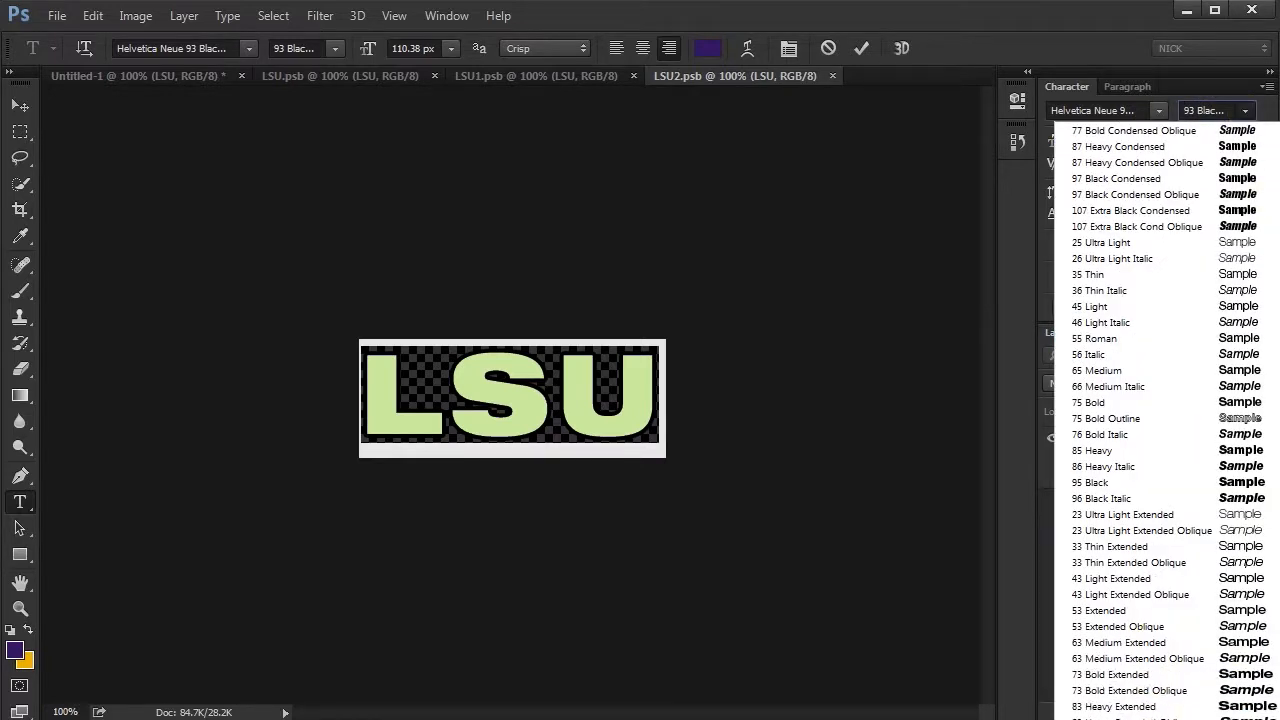
click(1150, 706)
click(866, 47)
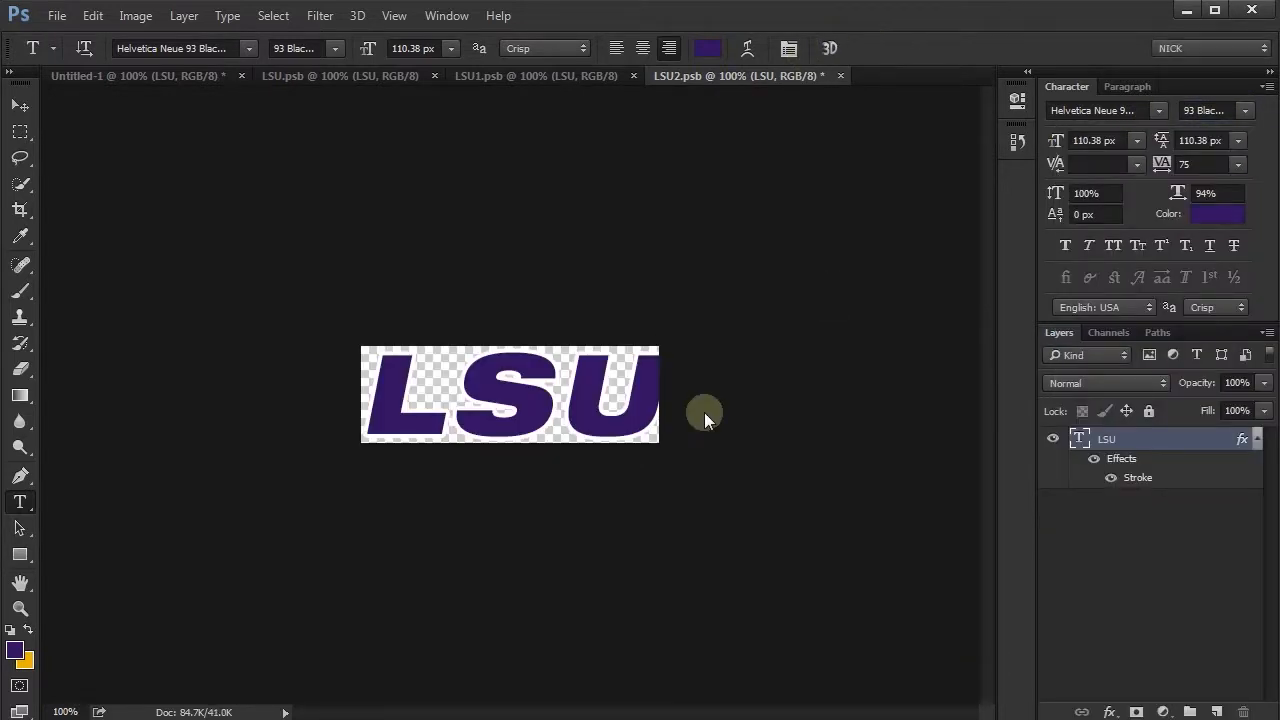
- Scale the LSU text down to about 94% so it fits inside the canvas, and save LSU2.psb
key(ctrl+t)
drag(668, 341, 651, 346)
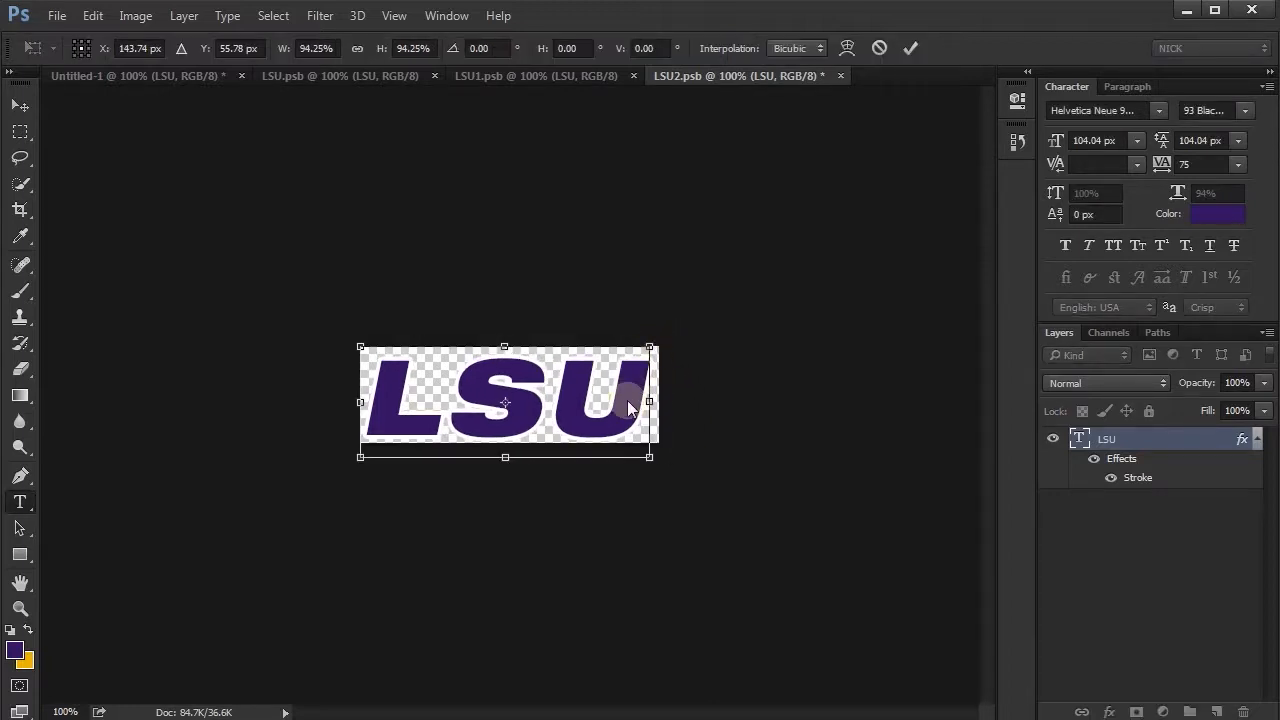
key(Return)
key(v)
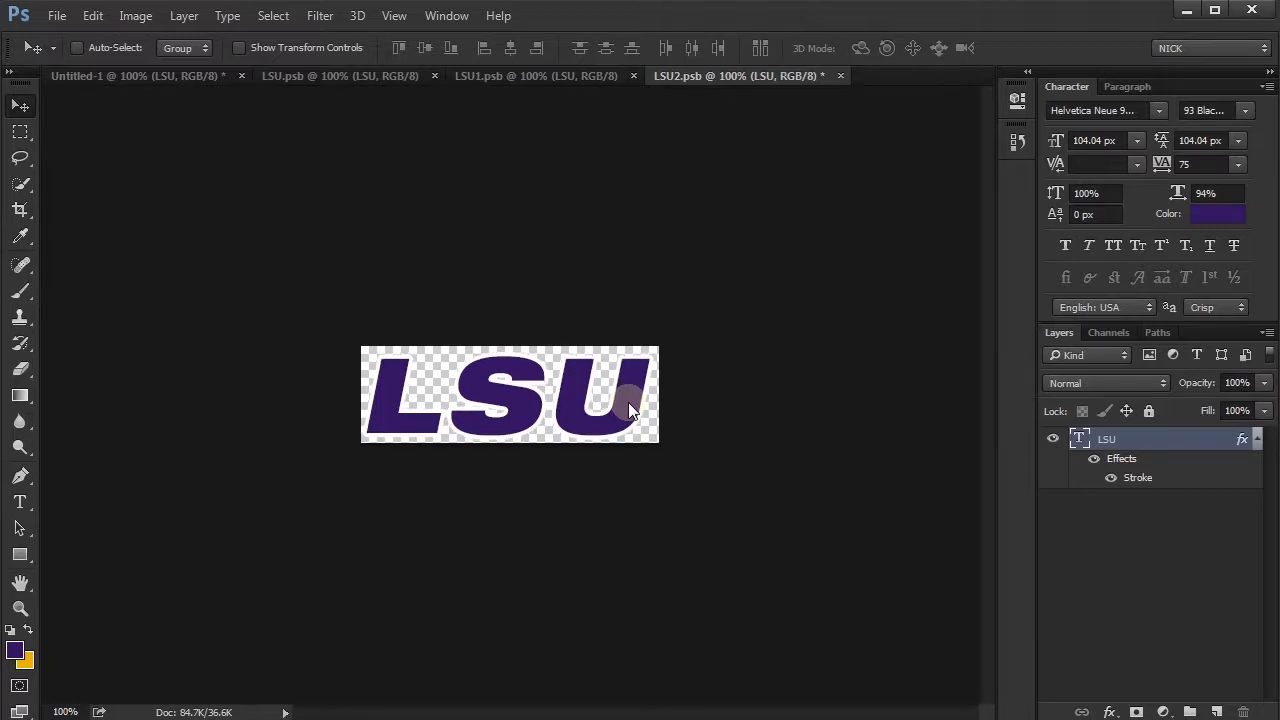
key(ctrl+s)
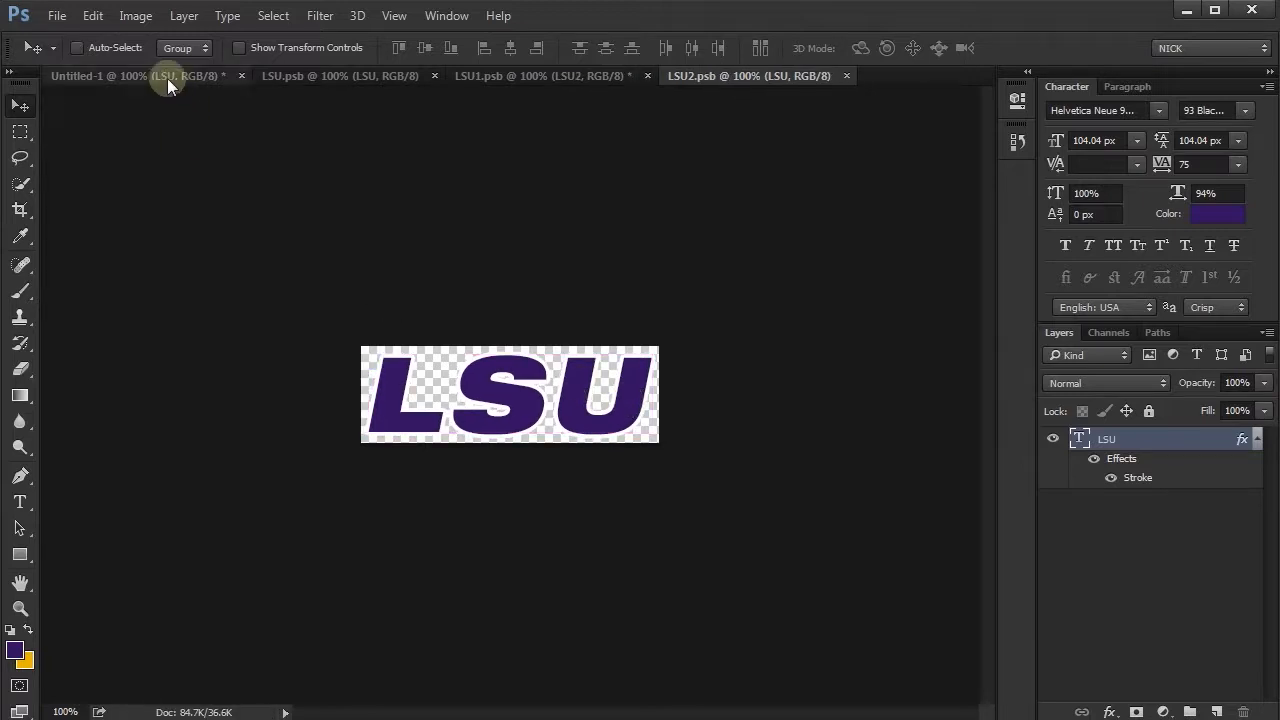
- Save LSU1.psb to pass the text edit up to LSU.psb, and return to the Untitled-1 document
click(167, 78)
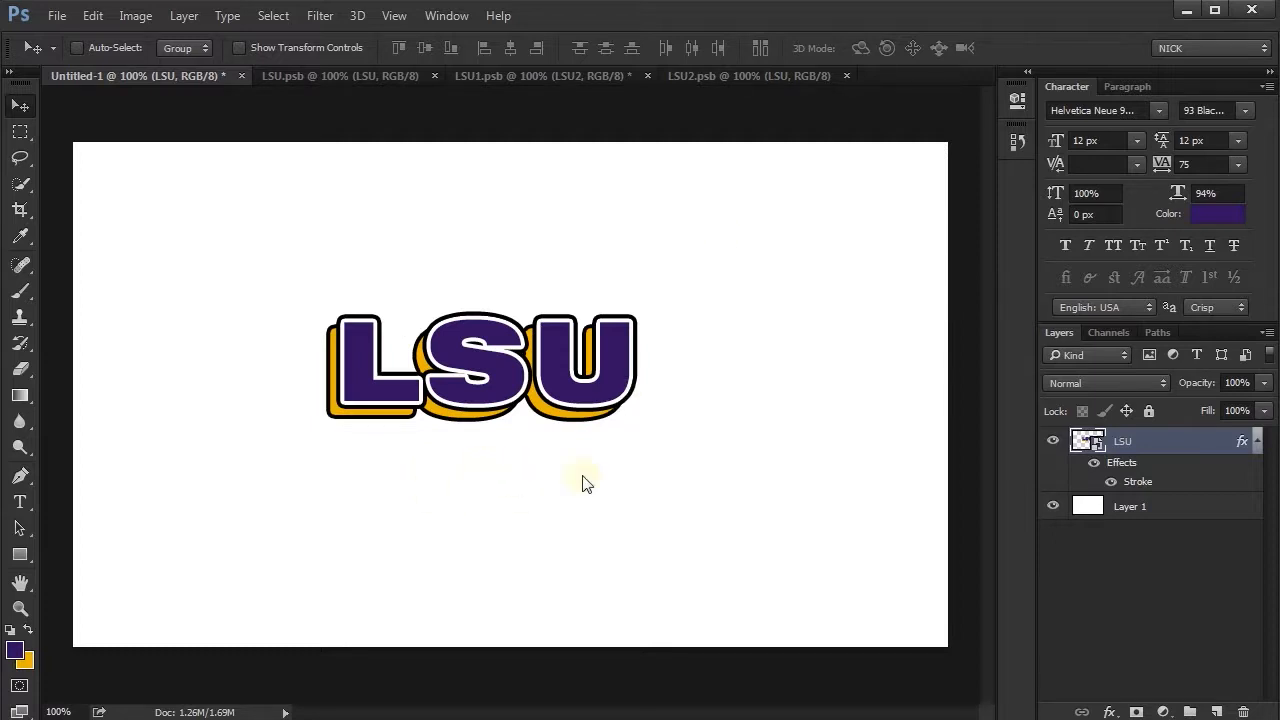
click(750, 76)
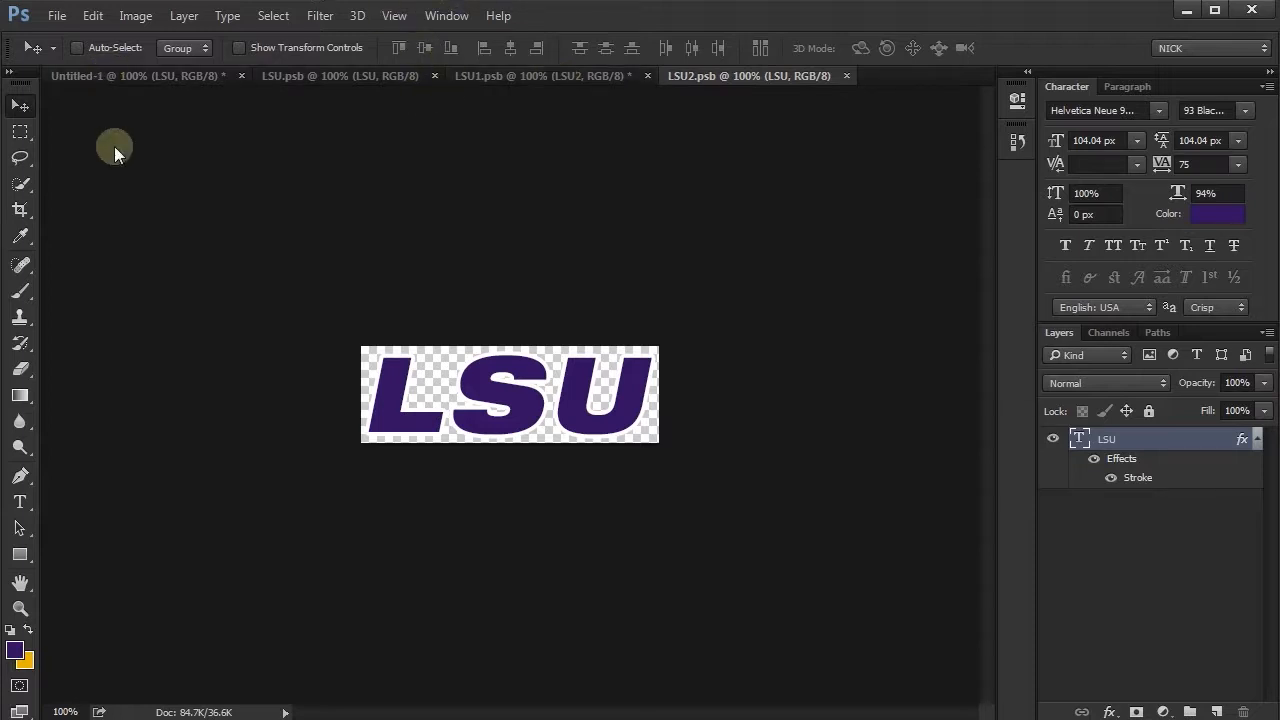
click(594, 76)
key(ctrl+s)
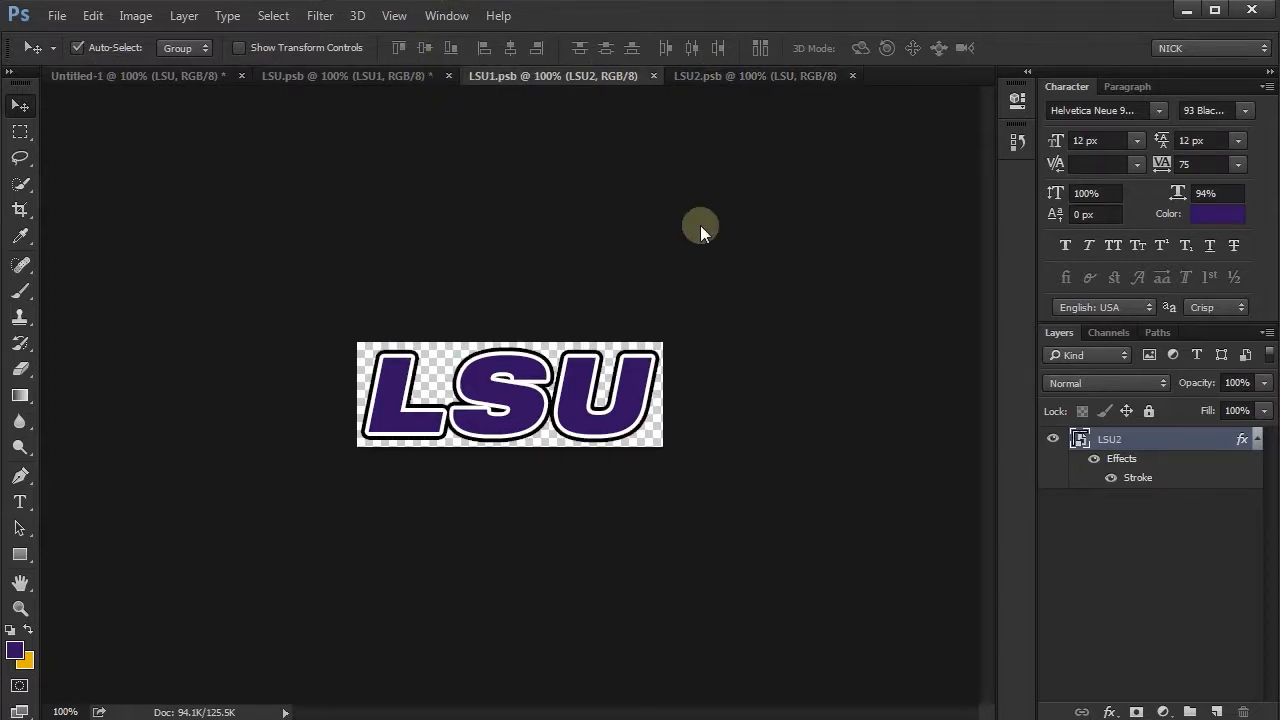
click(335, 74)
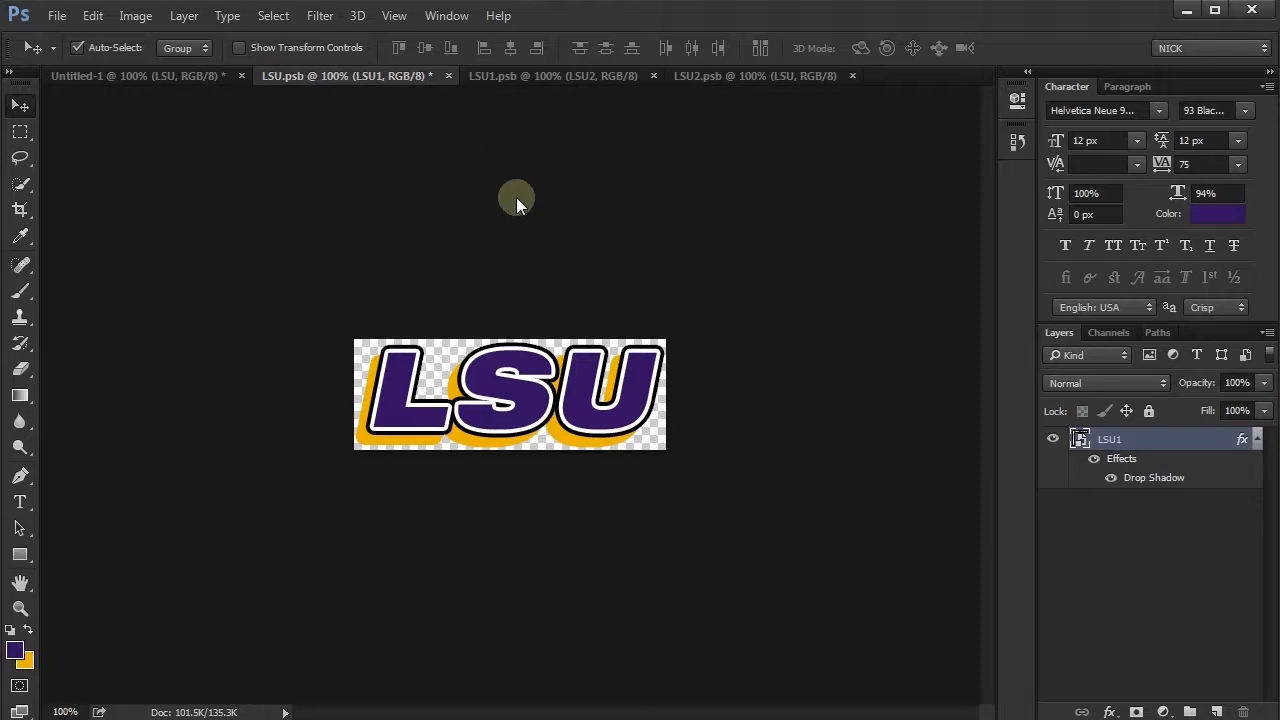
click(127, 81)
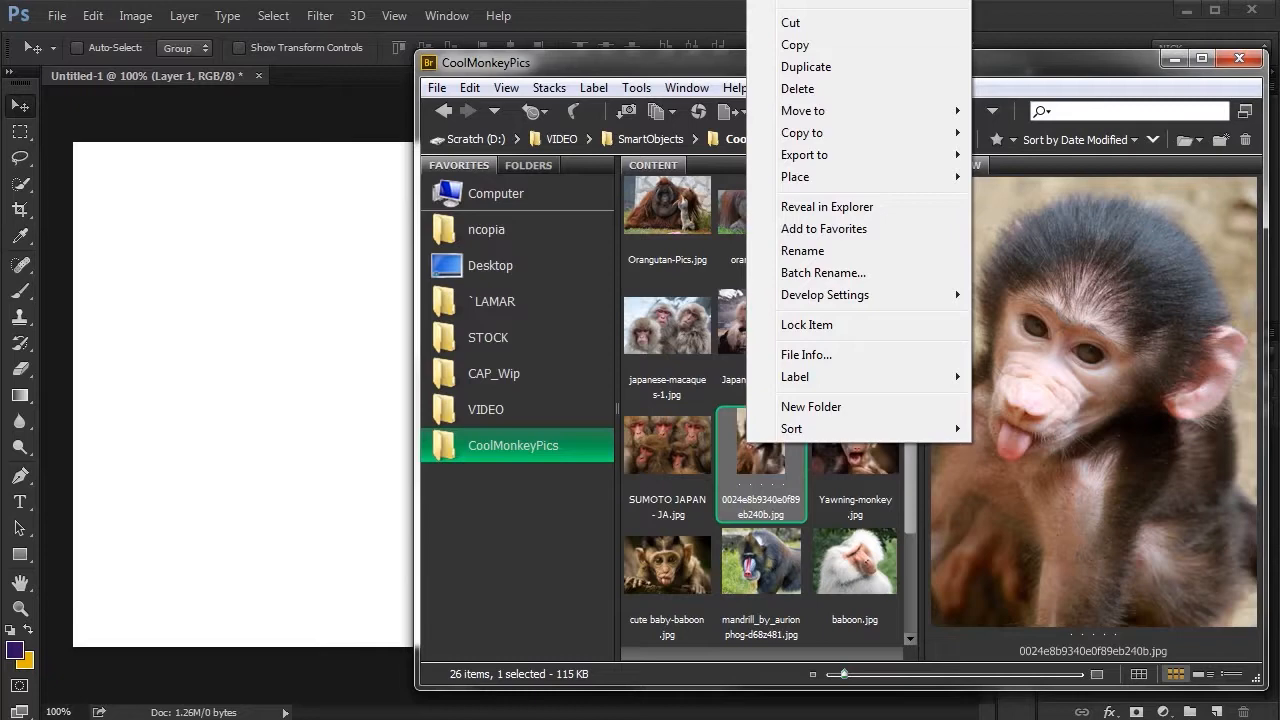
- Open the baby monkey photo from Bridge in Photoshop, unlock its Background layer, and copy it into Untitled-1
mouse_move(812, 1)
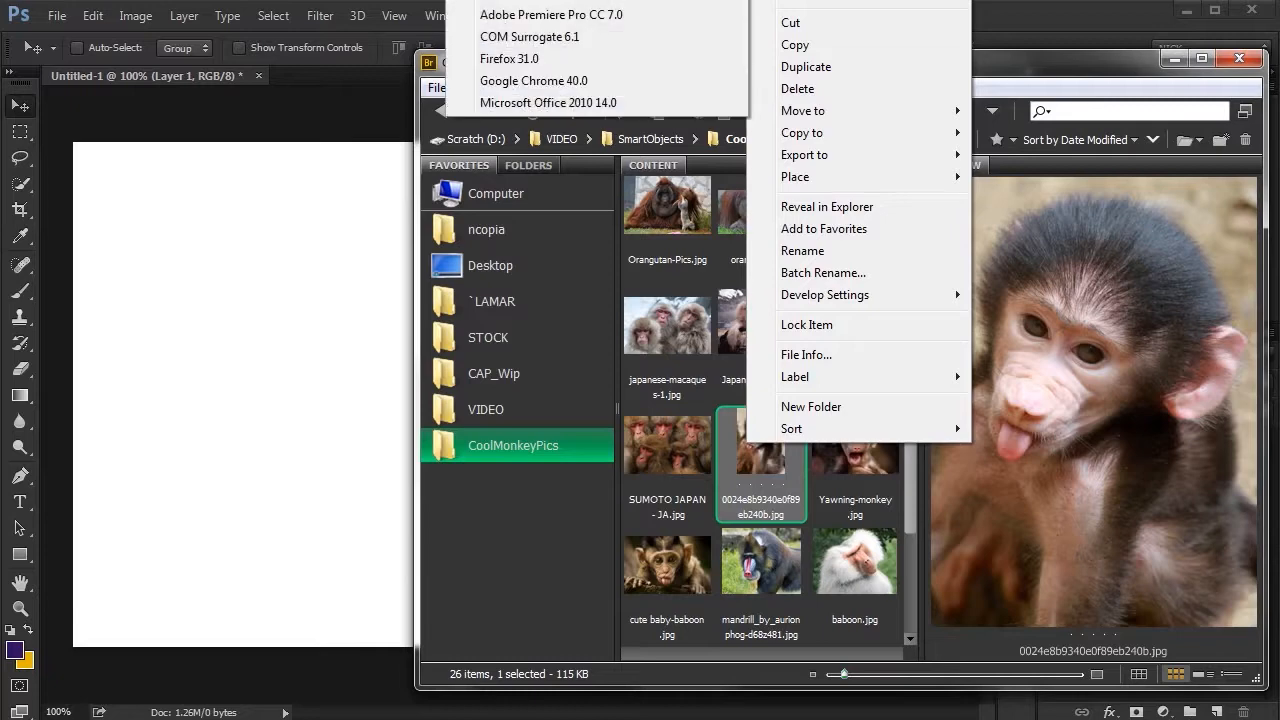
click(595, 1)
double_click(1124, 445)
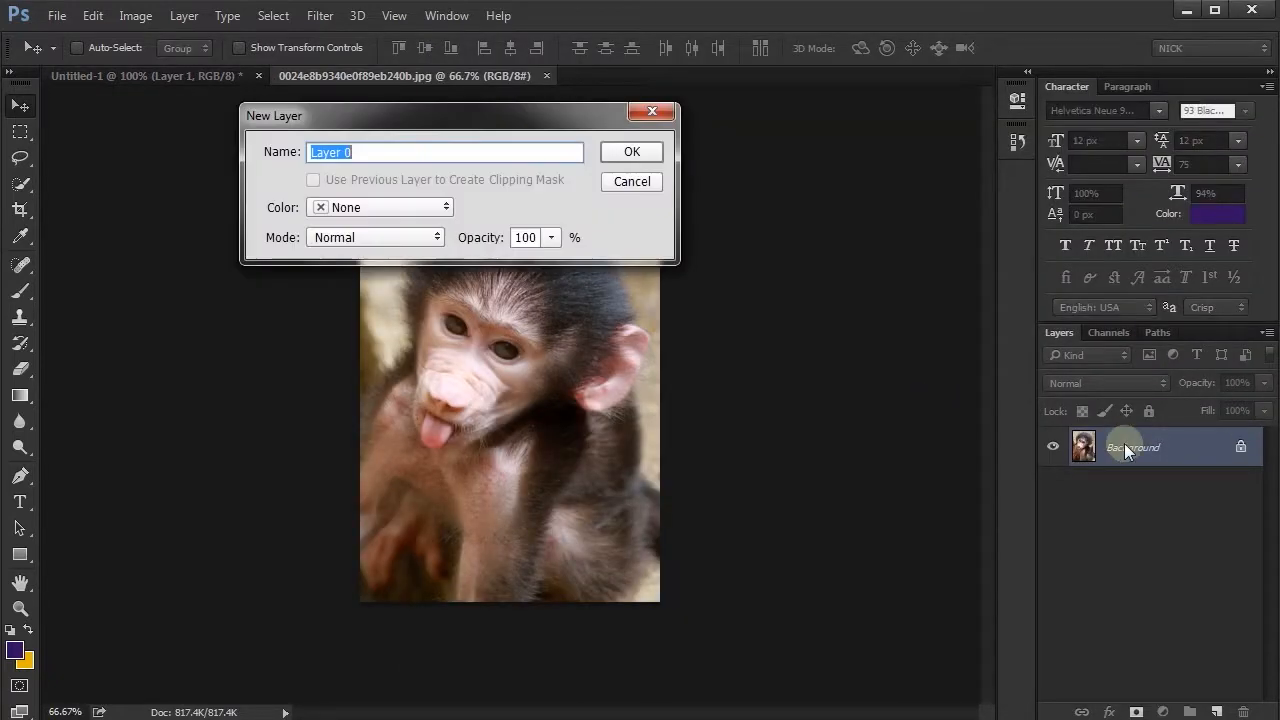
key(Return)
drag(577, 446, 330, 205)
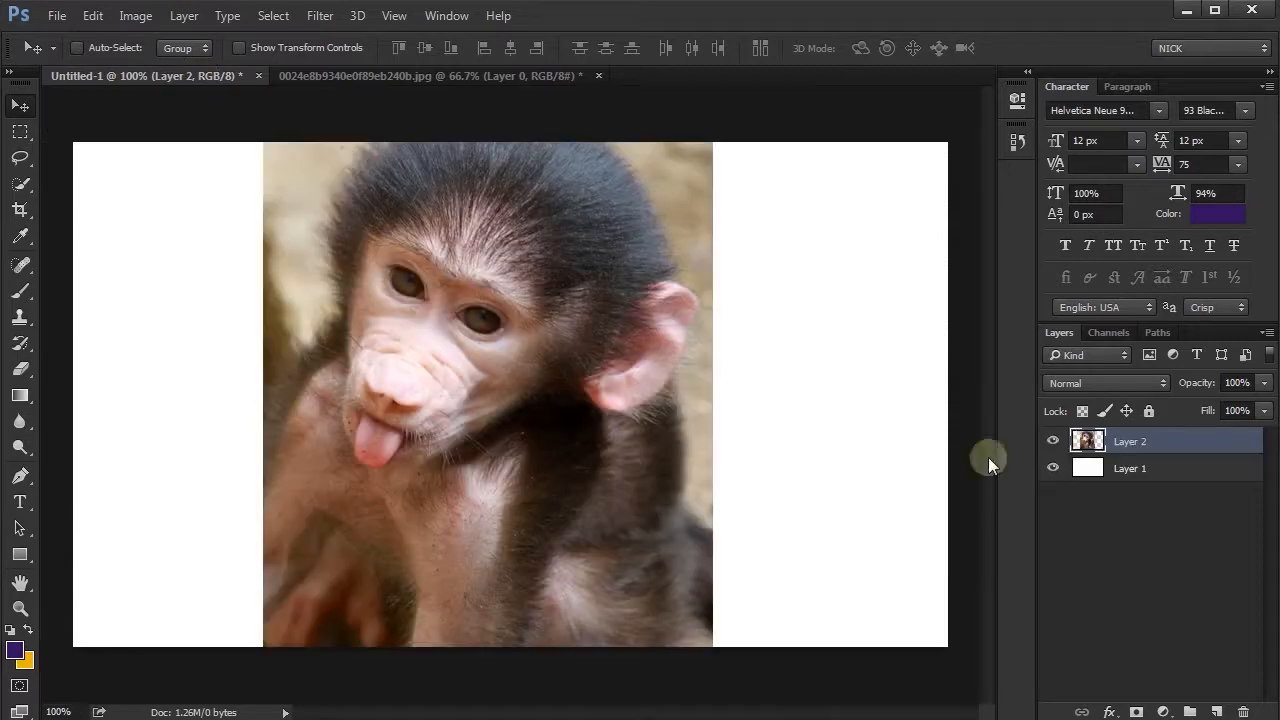
- Convert the monkey layer to a Smart Object, scale it to less than half size, and place it at the canvas's left side
right_click(1166, 441)
click(1017, 157)
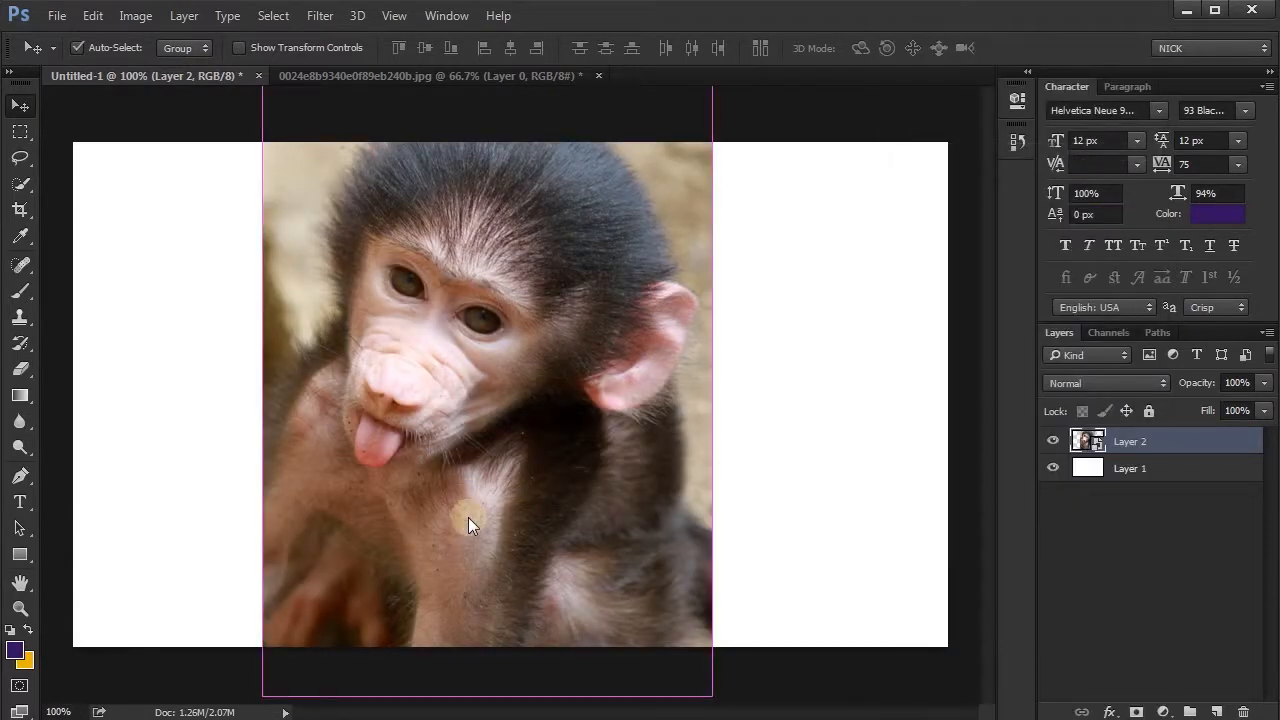
key(ctrl+t)
drag(713, 698, 575, 555)
key(Return)
drag(523, 476, 312, 457)
- Duplicate the monkey Smart Object twice and arrange the three instances in an evenly spaced row
drag(1172, 442, 1216, 711)
drag(325, 389, 557, 367)
drag(1172, 439, 1216, 711)
mouse_move(578, 409)
mouse_down()
mouse_move(807, 397)
mouse_move(569, 408)
mouse_move(599, 404)
mouse_up()
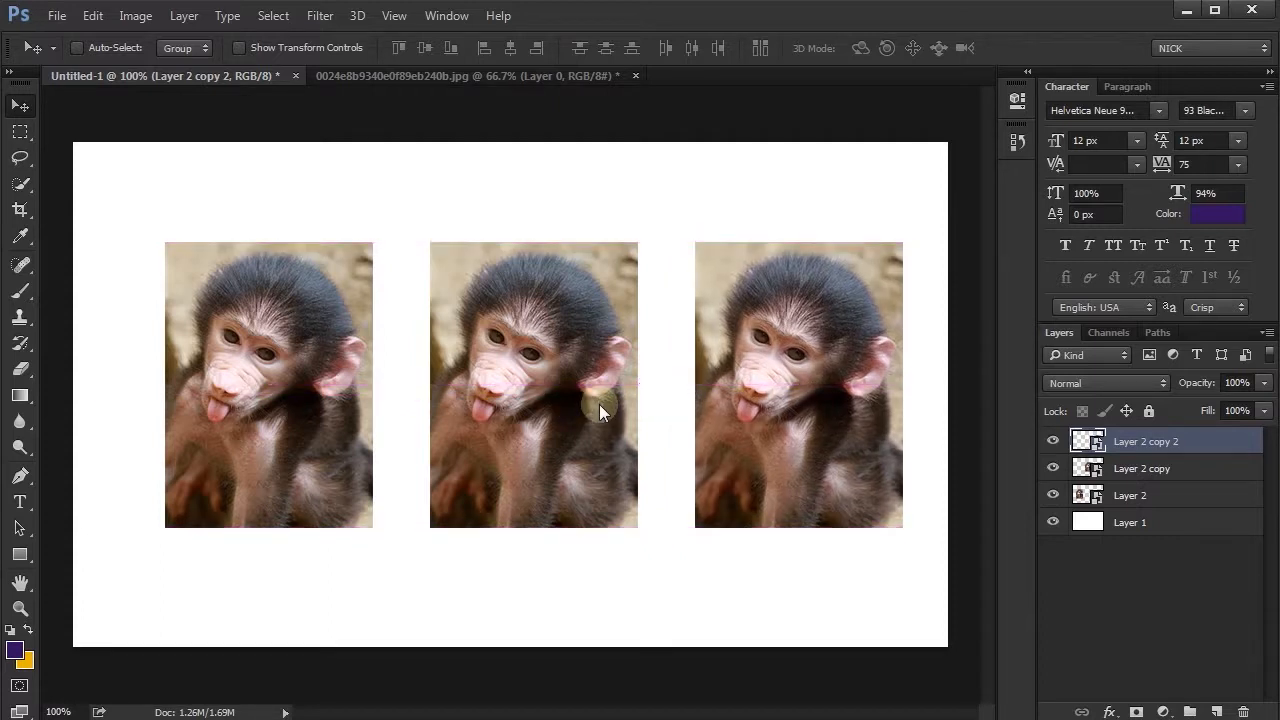
- Open the contents of the Layer 2 Smart Object and add a Levels adjustment with input levels 41 and 213
double_click(1088, 495)
click(1163, 710)
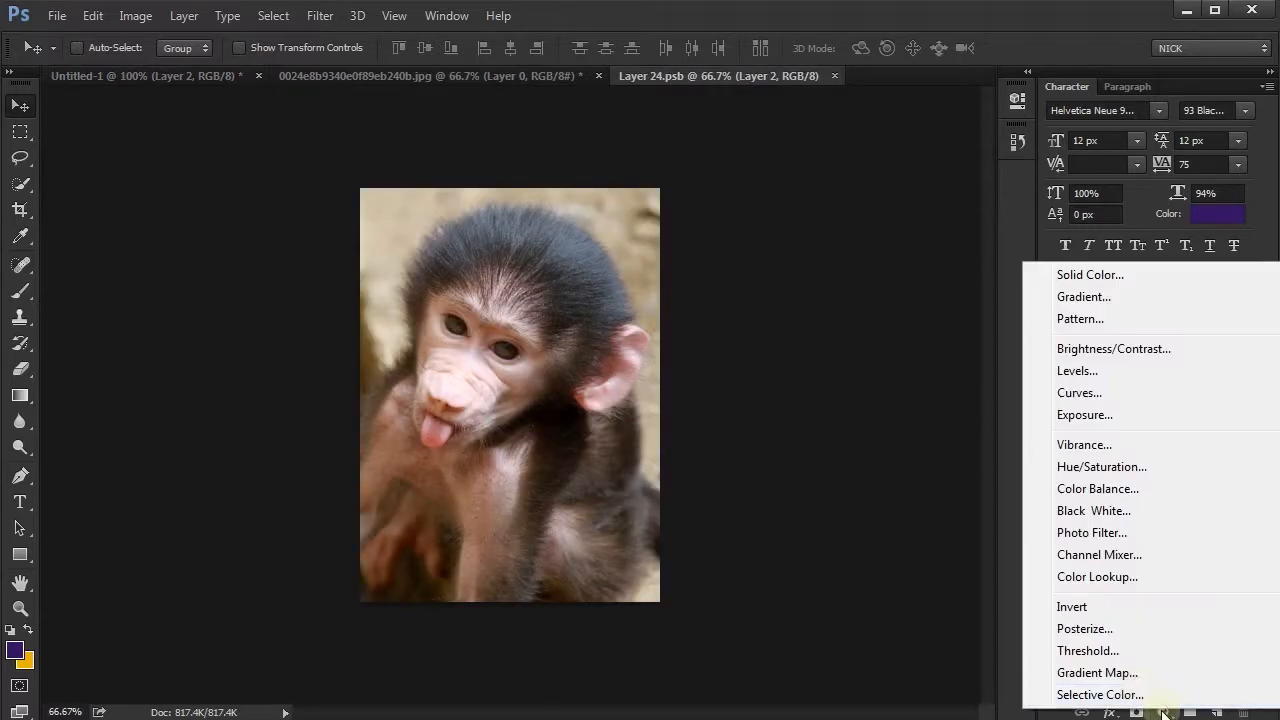
click(1100, 373)
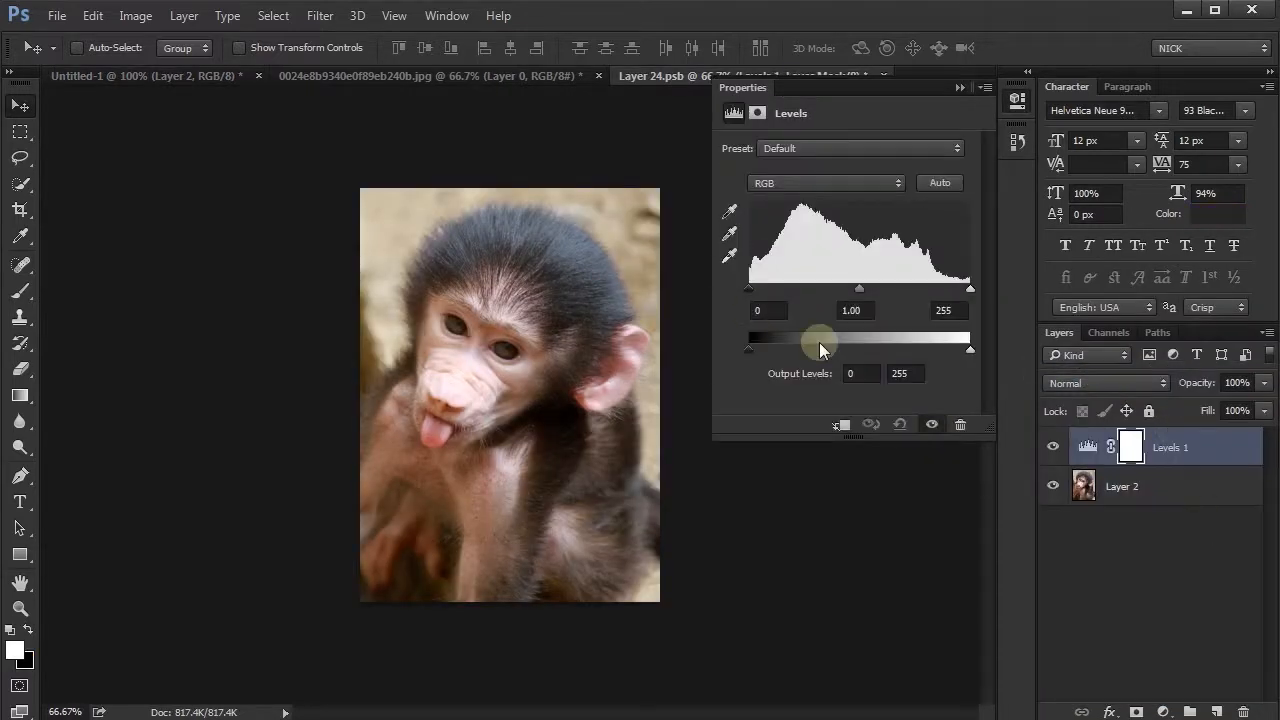
drag(749, 292, 778, 288)
drag(970, 288, 933, 290)
drag(779, 292, 784, 292)
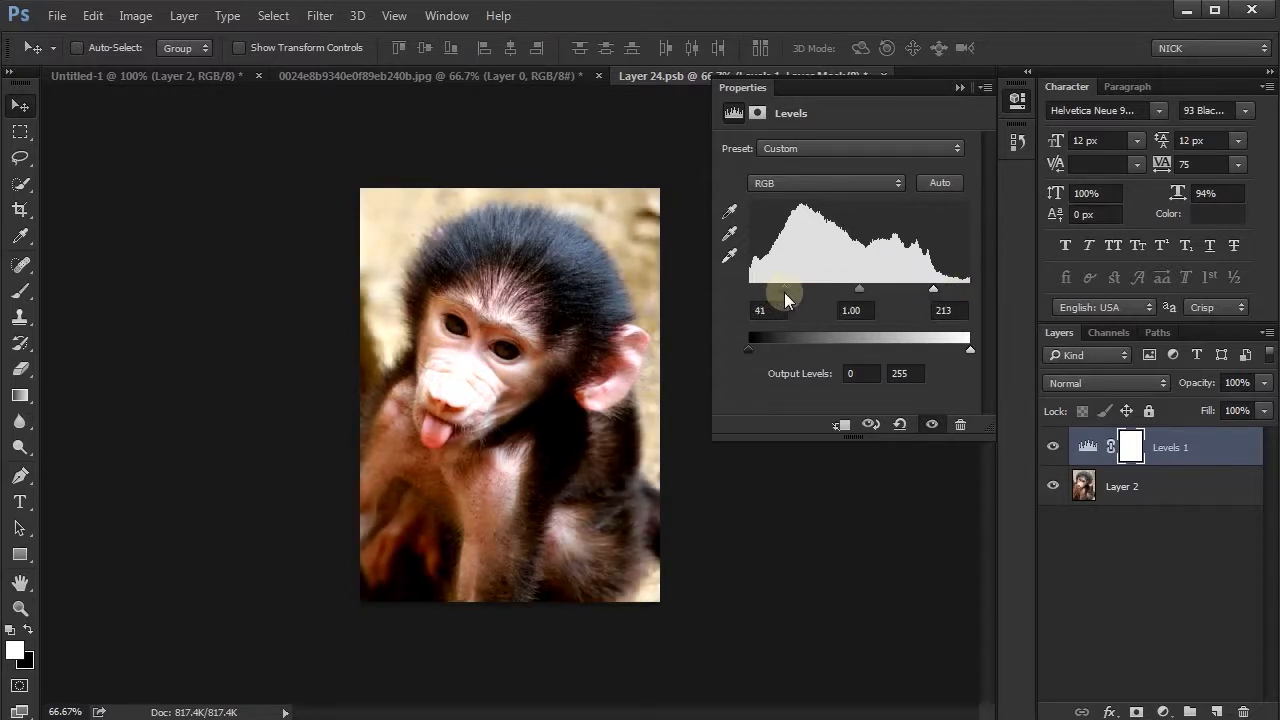
- Save the edited monkey Smart Object contents and return to the Untitled-1 document
click(1017, 101)
key(ctrl+s)
click(169, 76)
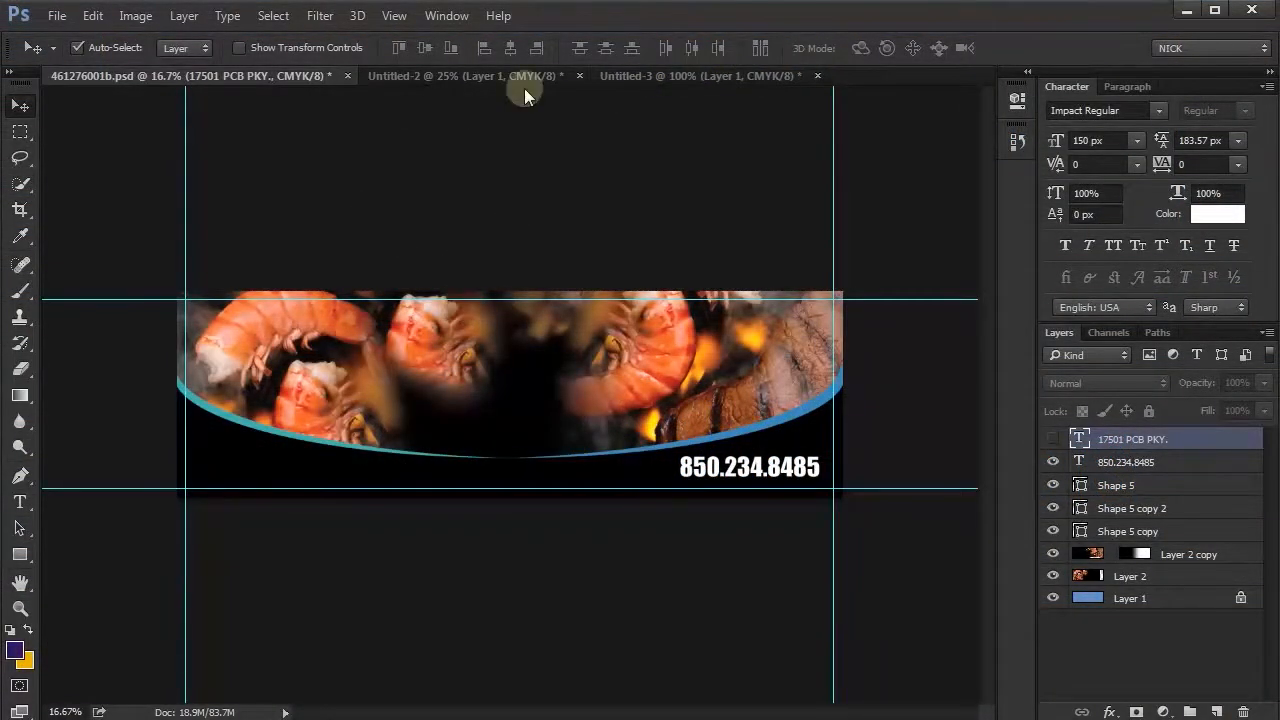
- Copy the Salty Sue's logo from Untitled-3 into 461276001b.psd and enlarge it to span most of the banner
click(652, 75)
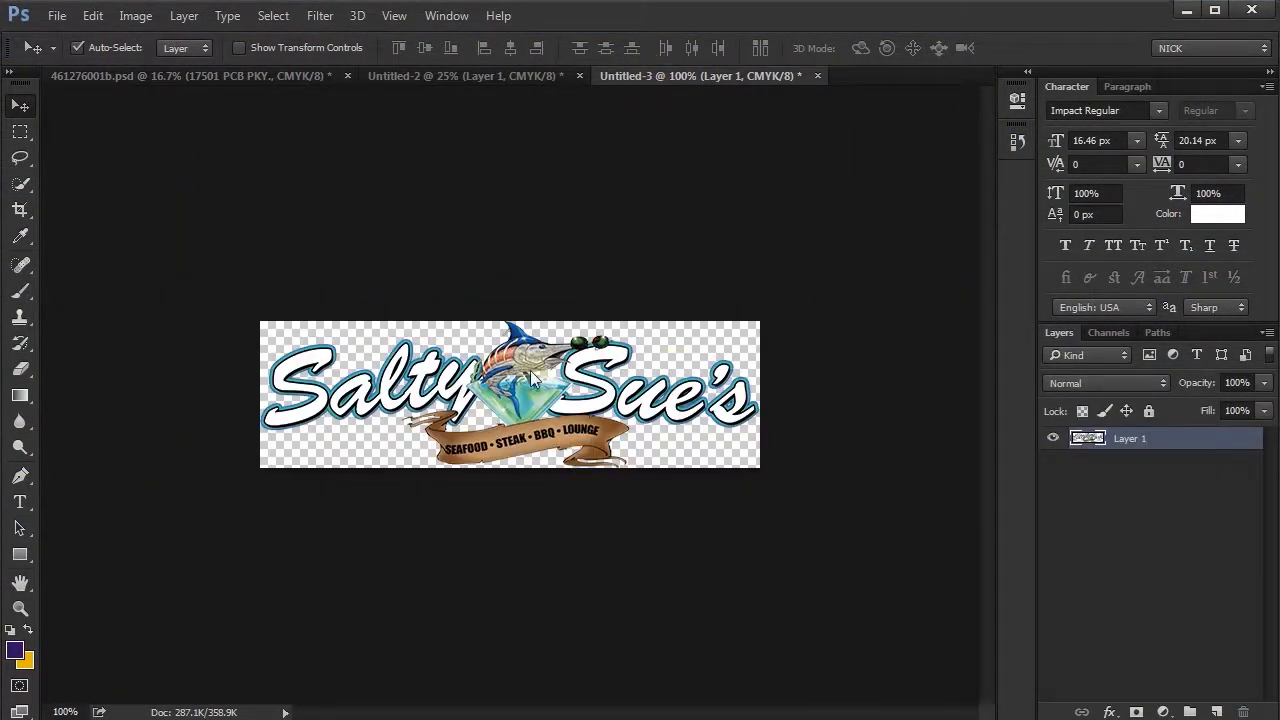
mouse_move(523, 407)
mouse_down()
mouse_move(260, 183)
mouse_move(239, 74)
mouse_move(524, 386)
mouse_move(512, 391)
mouse_up()
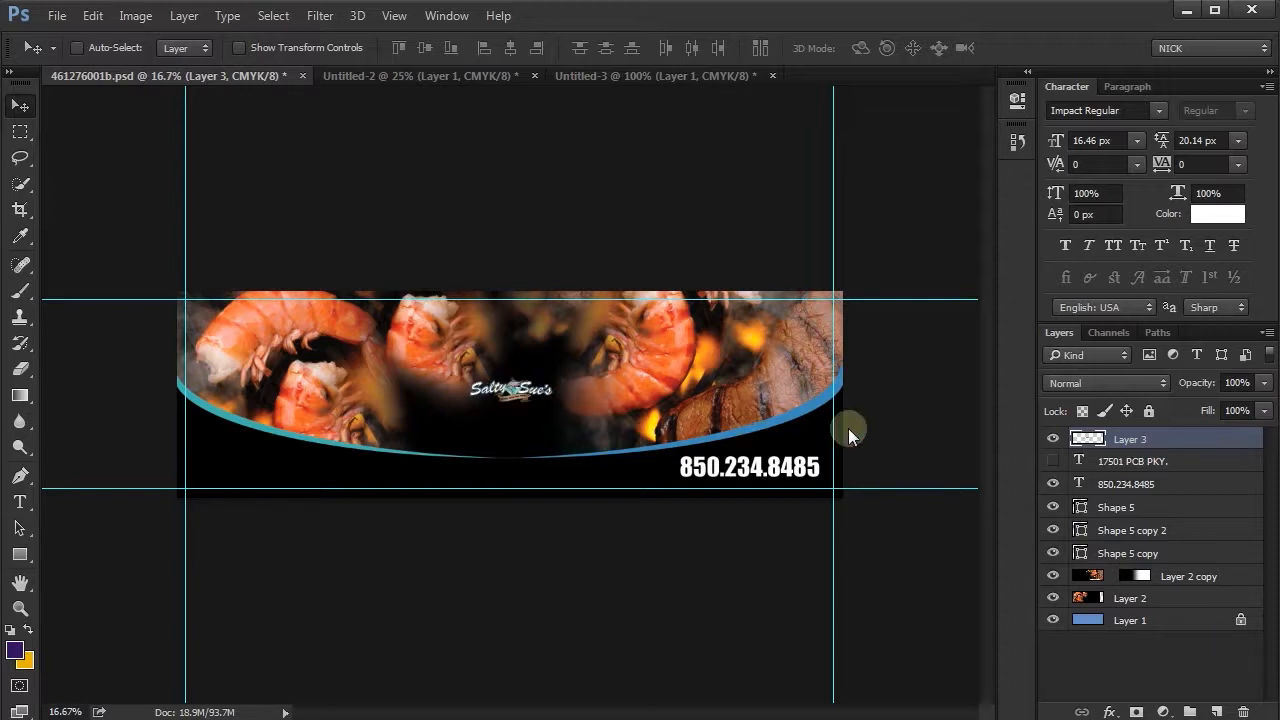
key(ctrl+t)
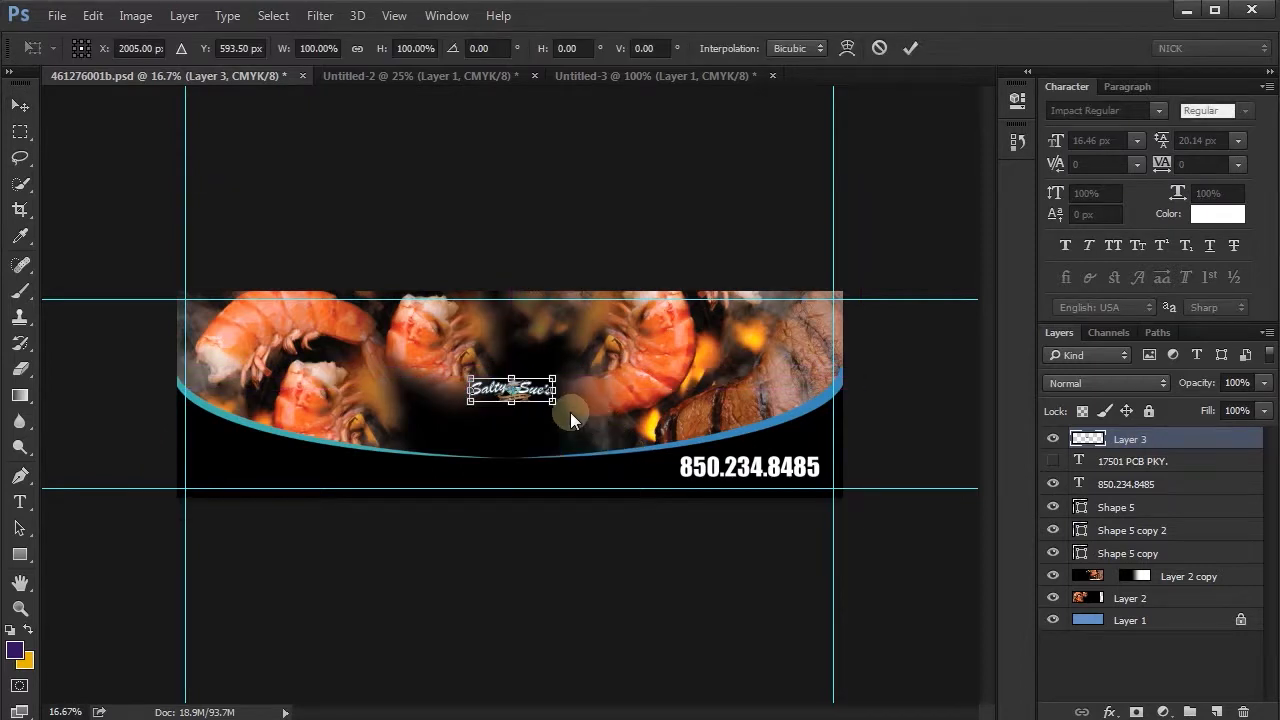
drag(560, 412, 790, 472)
double_click(550, 390)
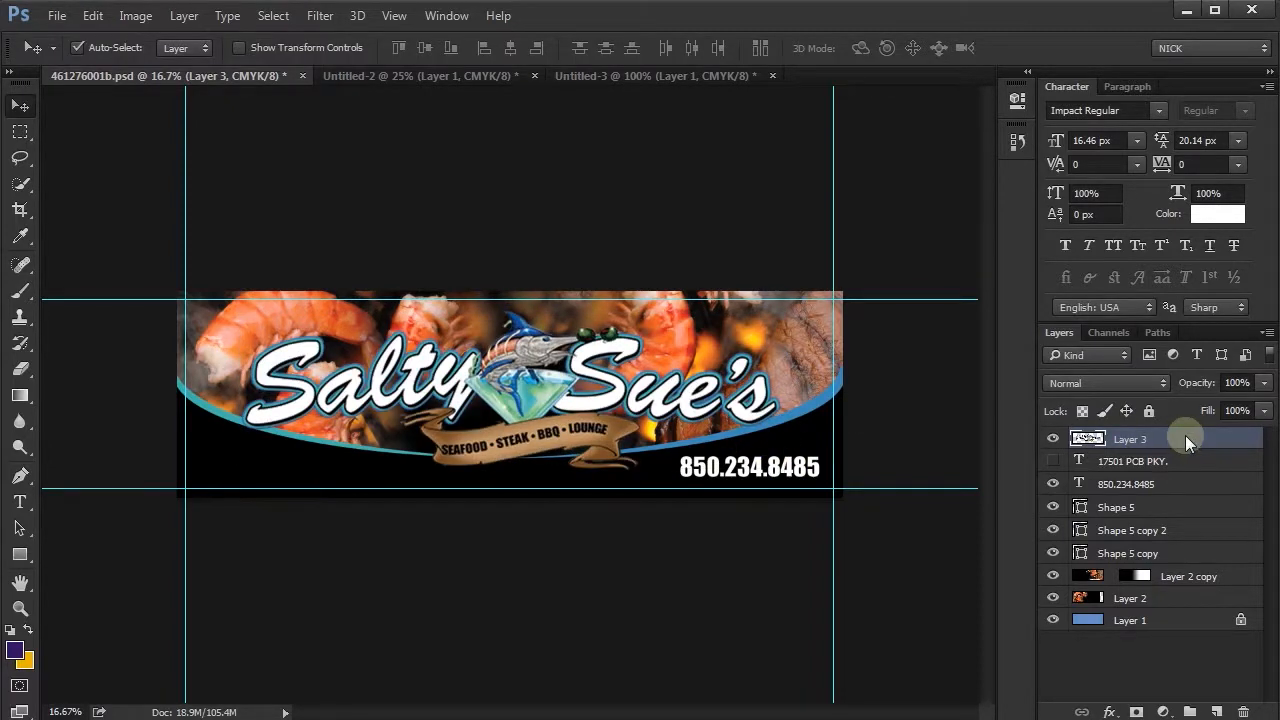
- Convert the logo on Layer 3 to a Smart Object and rotate it slightly counterclockwise
right_click(1185, 440)
click(950, 153)
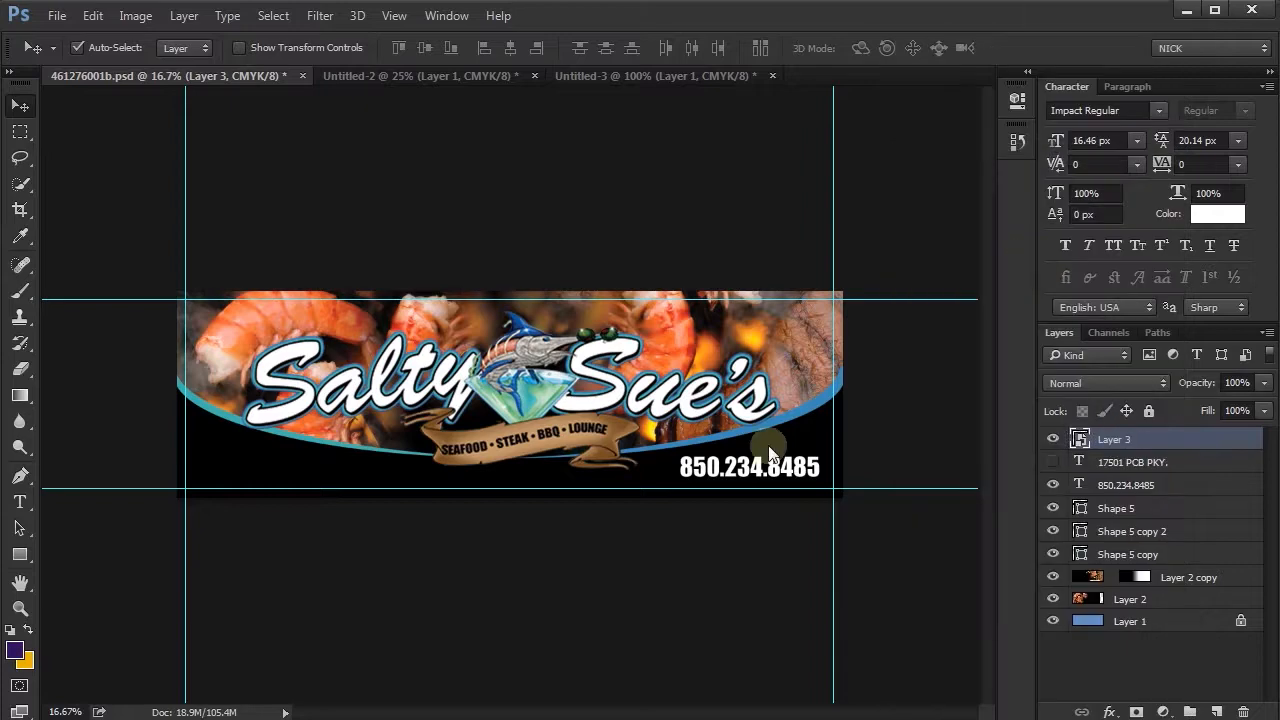
key(ctrl+t)
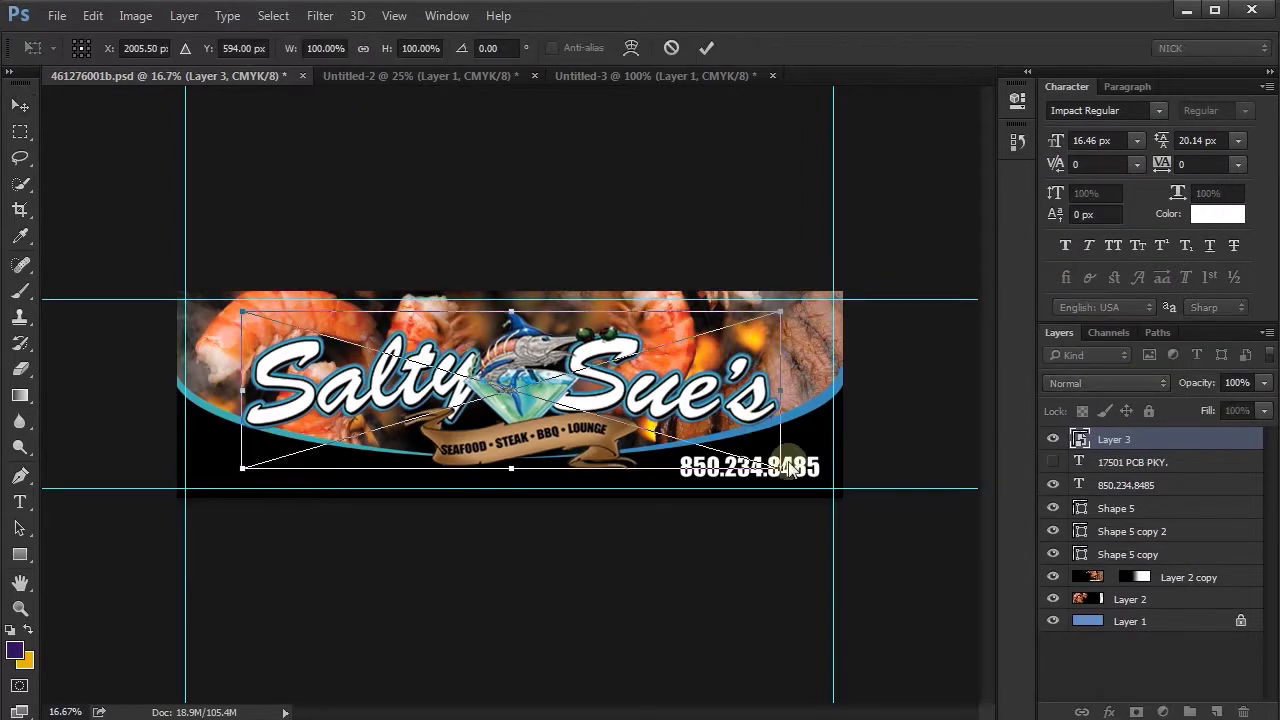
drag(798, 475, 790, 440)
key(Return)
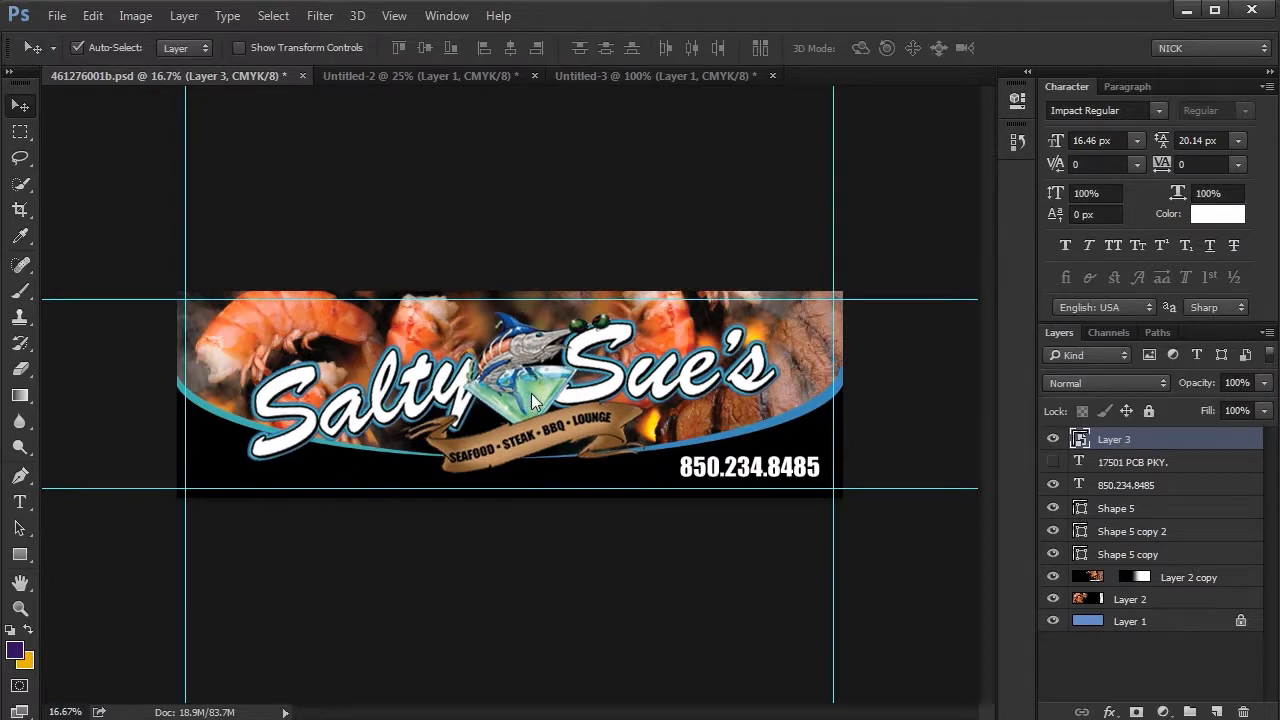
- Add a black outside Stroke of 18 px to the logo's layer style
double_click(1144, 440)
click(605, 251)
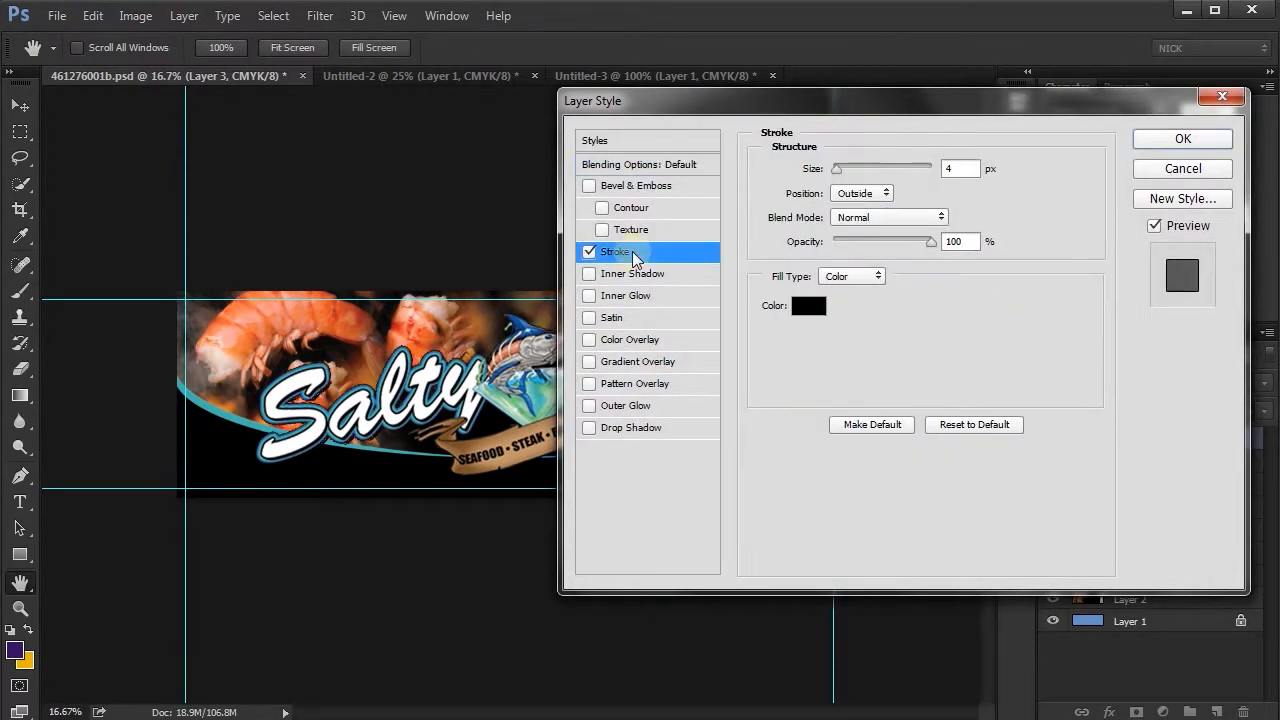
click(838, 168)
drag(839, 166, 846, 166)
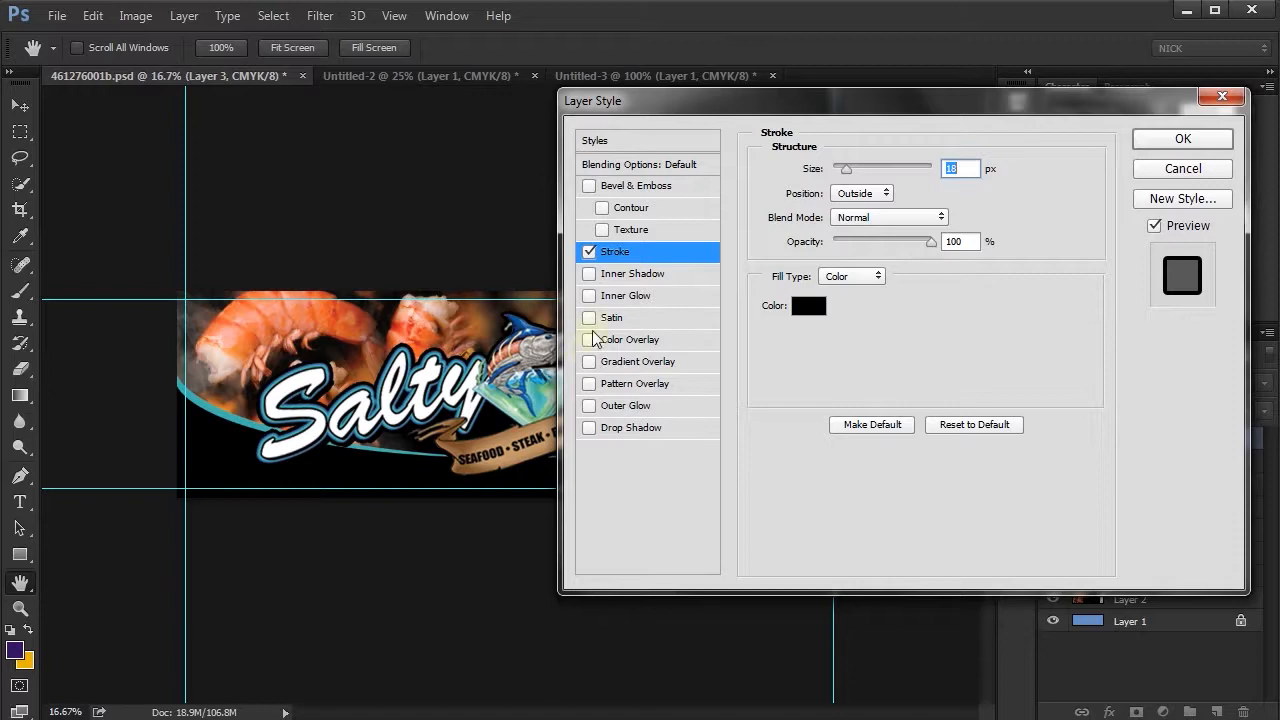
- Add a black-to-white Gradient Overlay in Multiply mode at 20% opacity and an Inner Bevel to the logo, and apply the layer style
click(589, 361)
click(671, 361)
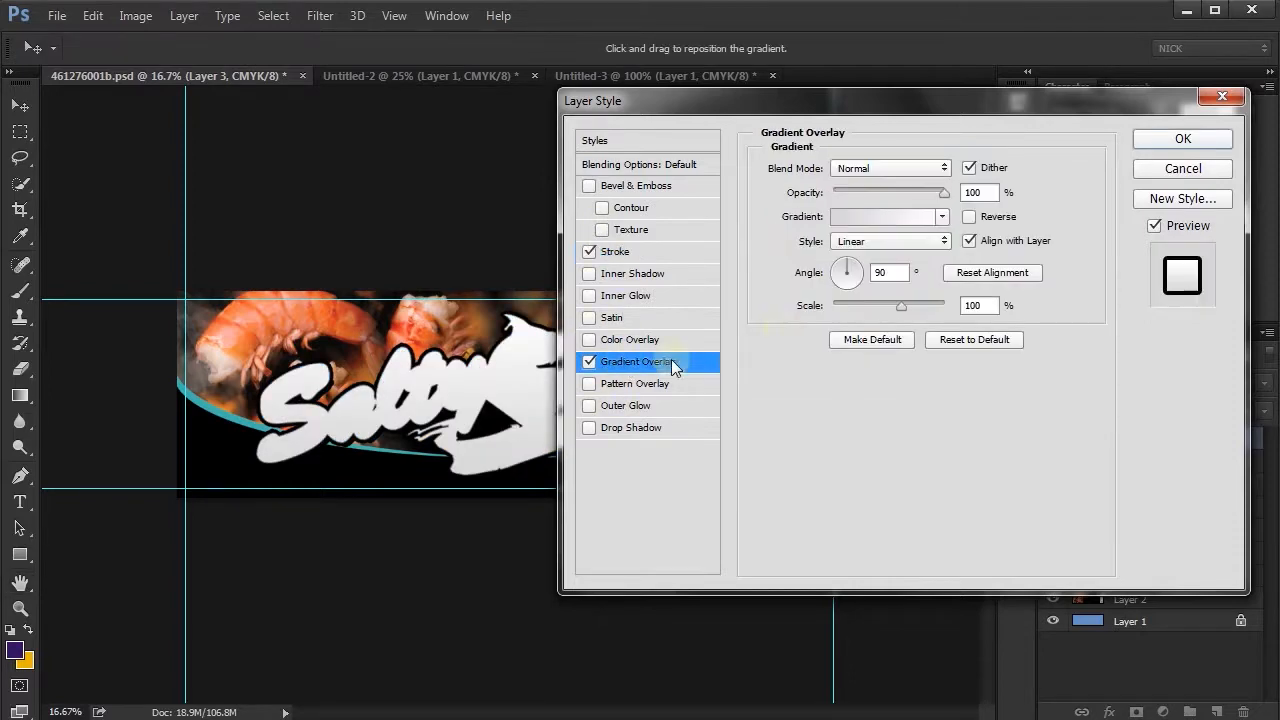
click(893, 218)
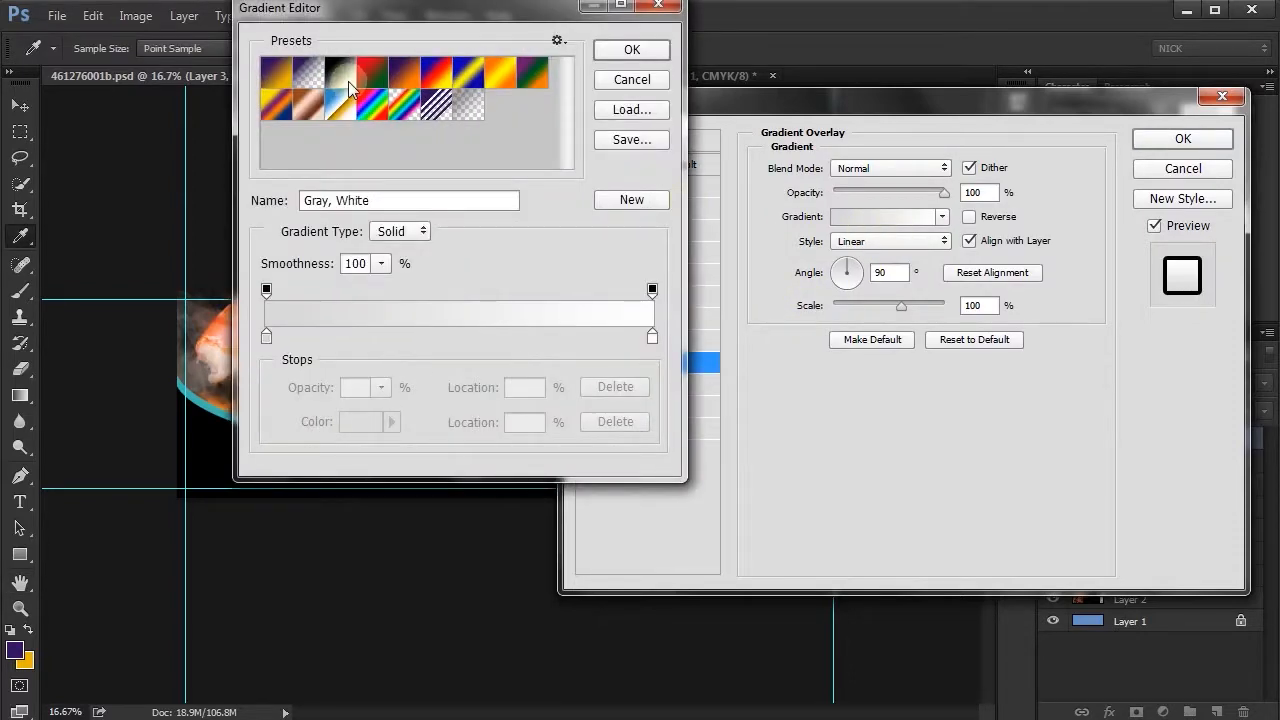
click(342, 76)
click(631, 50)
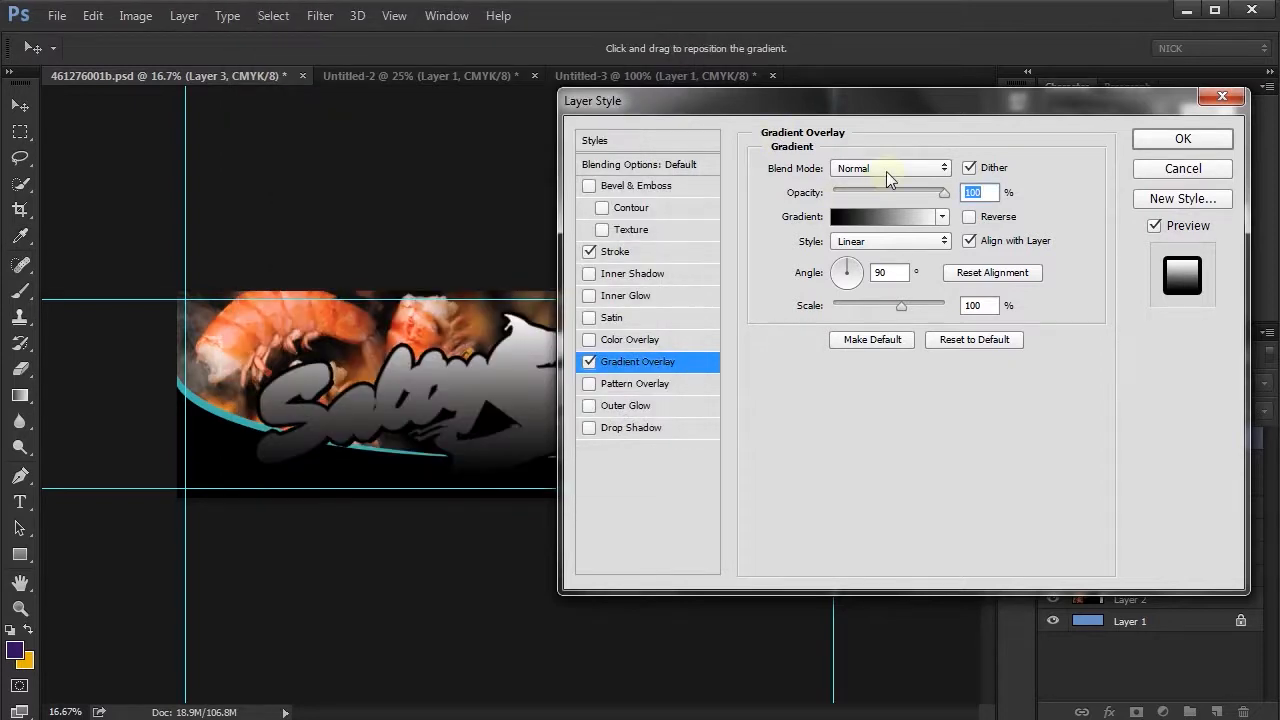
click(888, 168)
click(860, 233)
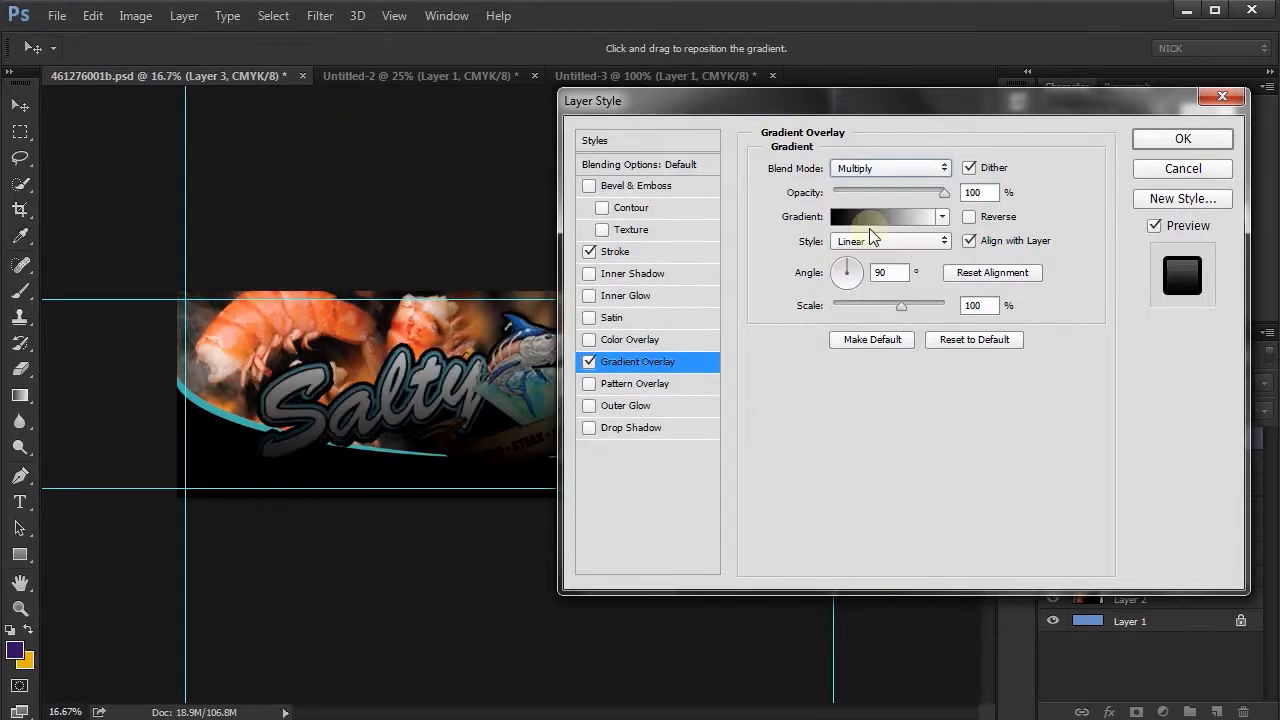
drag(940, 192, 855, 202)
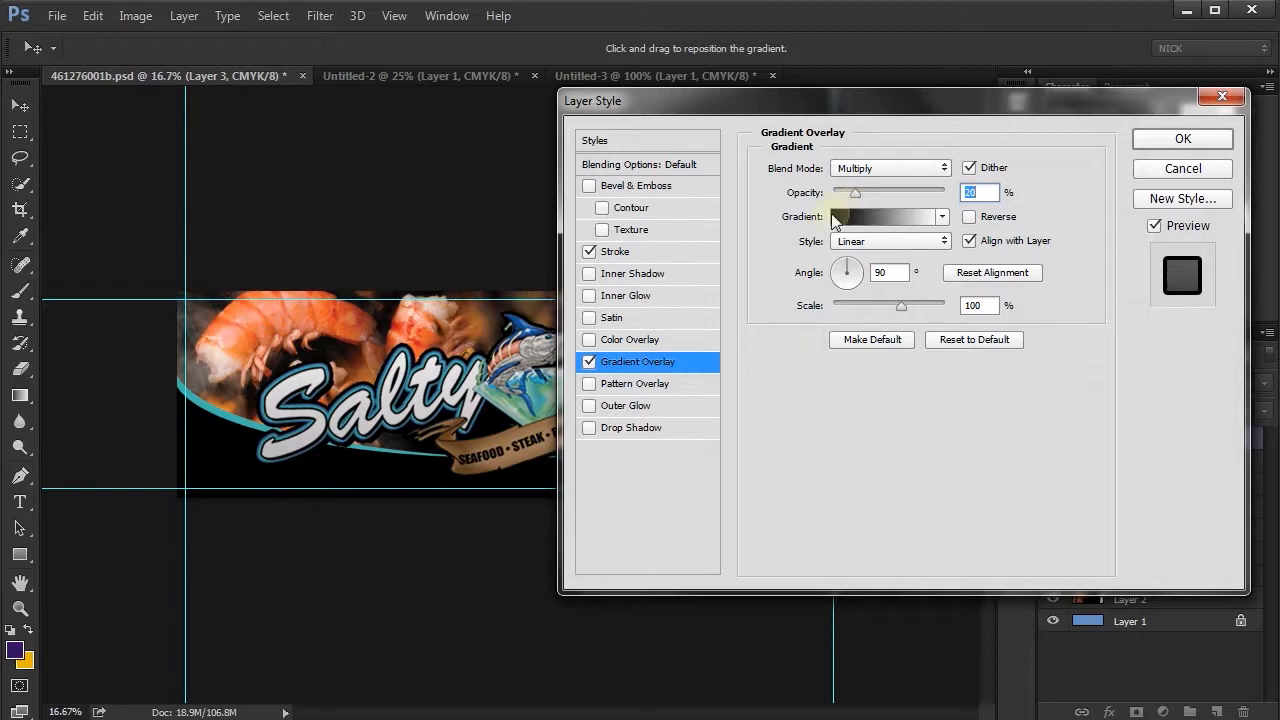
click(589, 186)
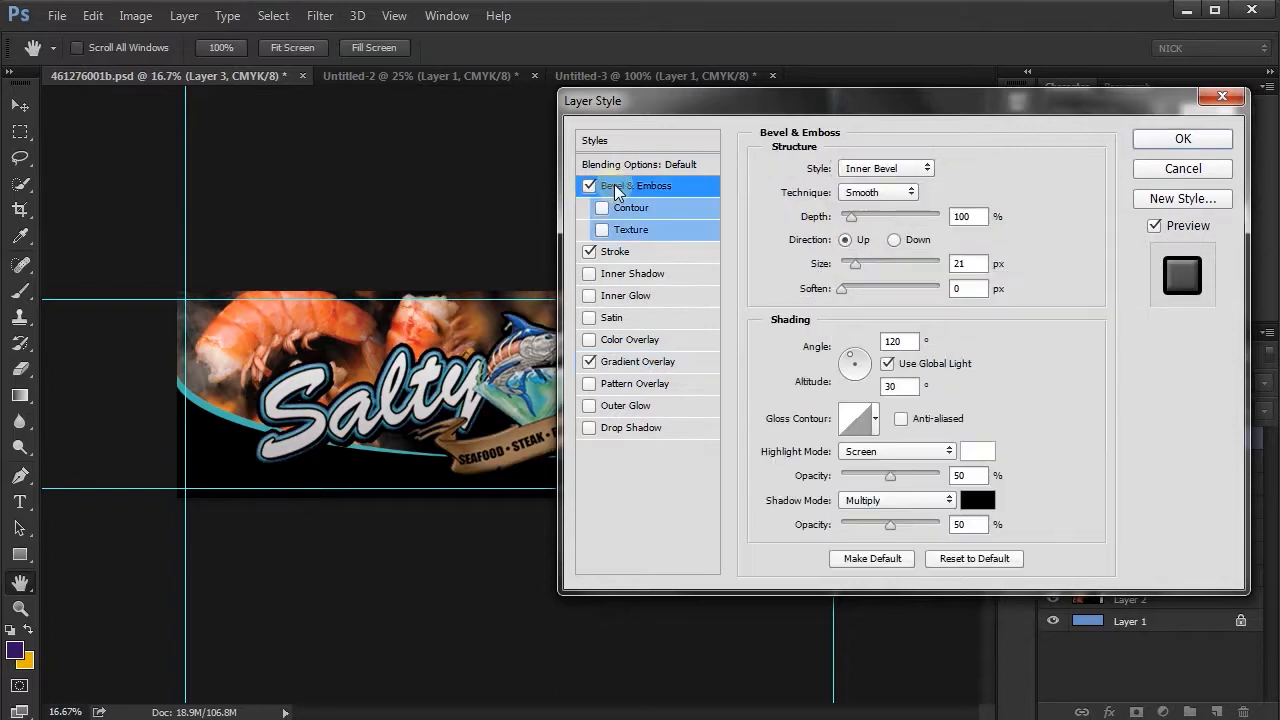
click(1192, 146)
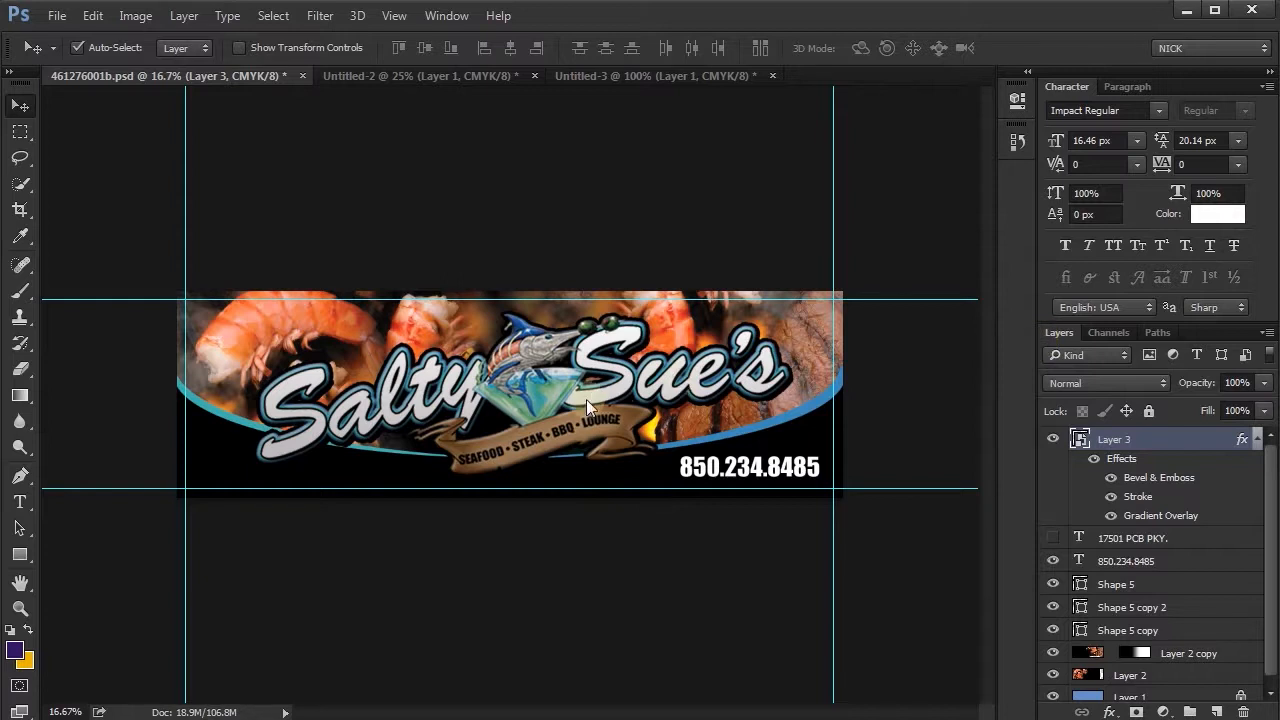
- Nudge the styled logo left and slightly up on the banner
key(shift+Left)
key(shift+Left)
key(shift+Left)
key(shift+Left)
key(shift+Left)
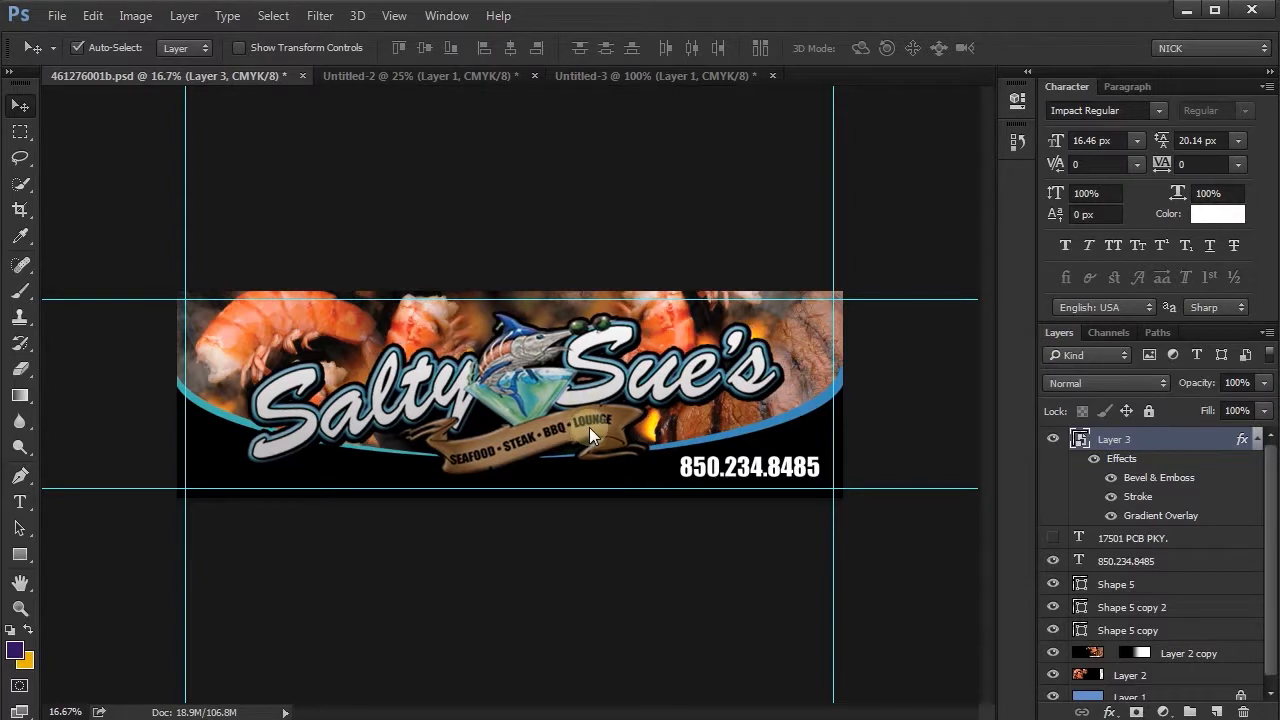
key(shift+Up)
key(shift+Up)
key(shift+Left)
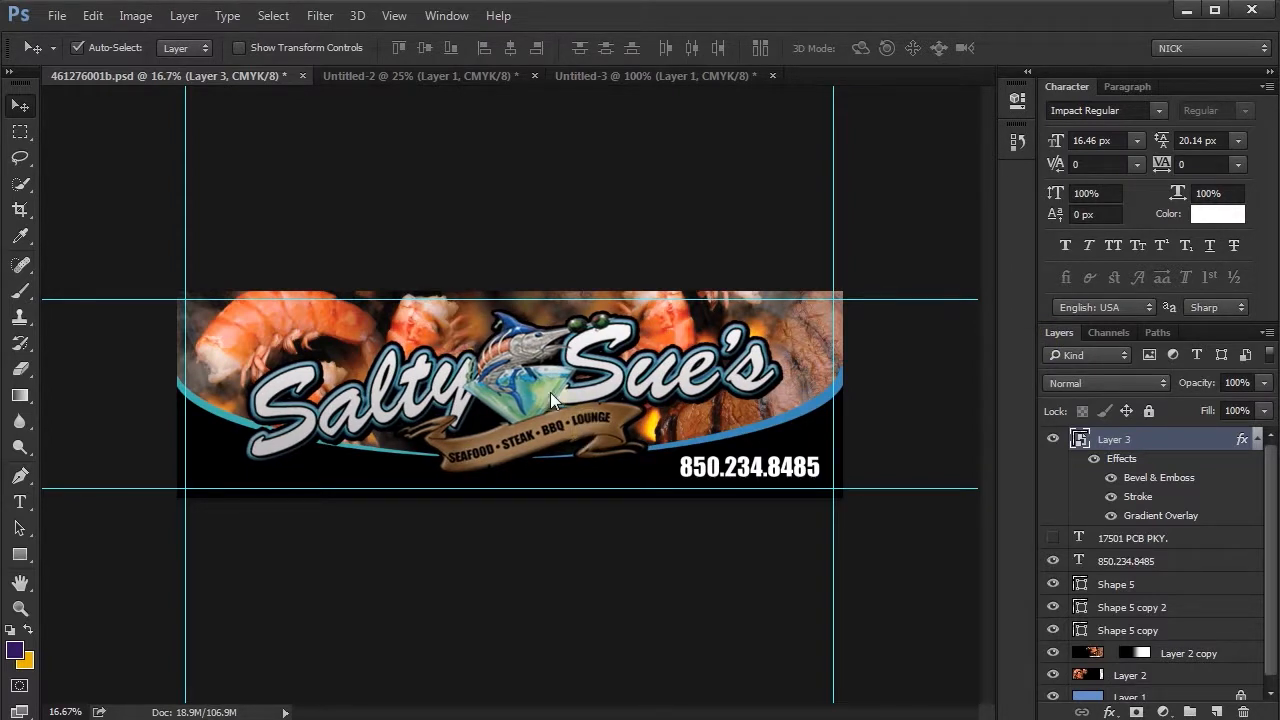
- Open the contents of the Layer 3 Smart Object and bring the larger Salty Sue's logo from Untitled-2 into it
click(1257, 439)
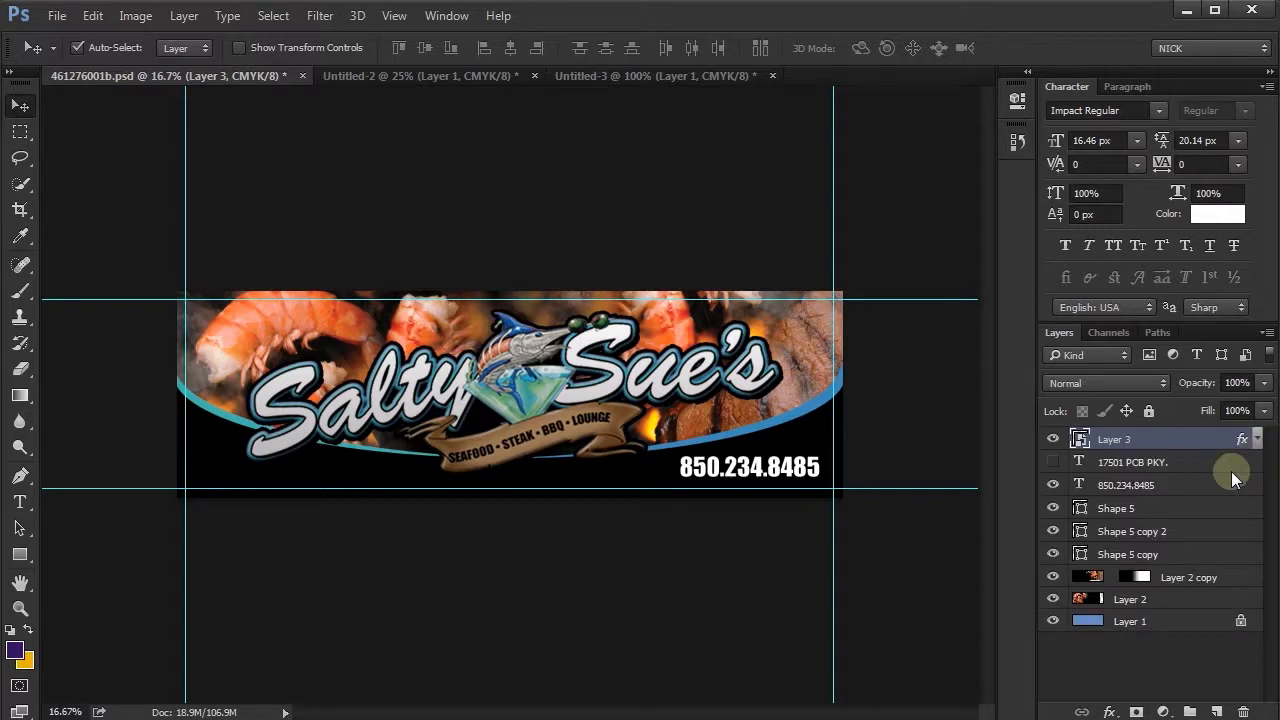
double_click(1081, 439)
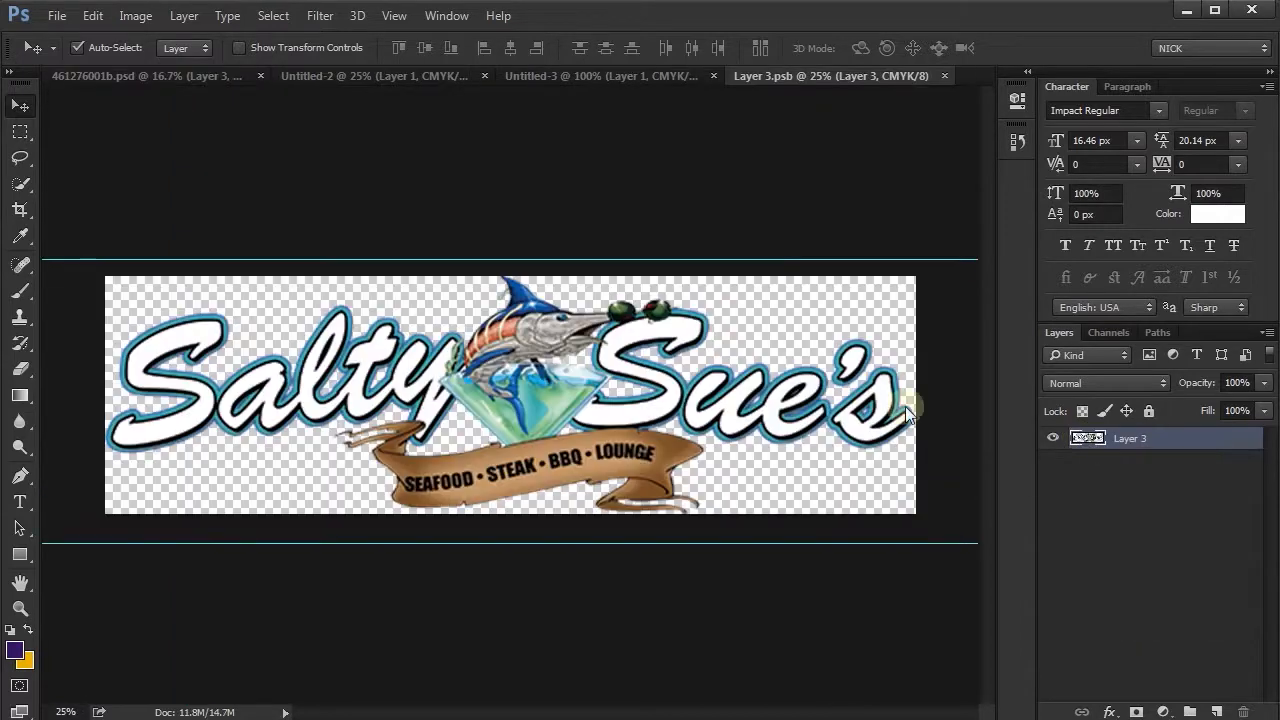
click(558, 80)
click(467, 75)
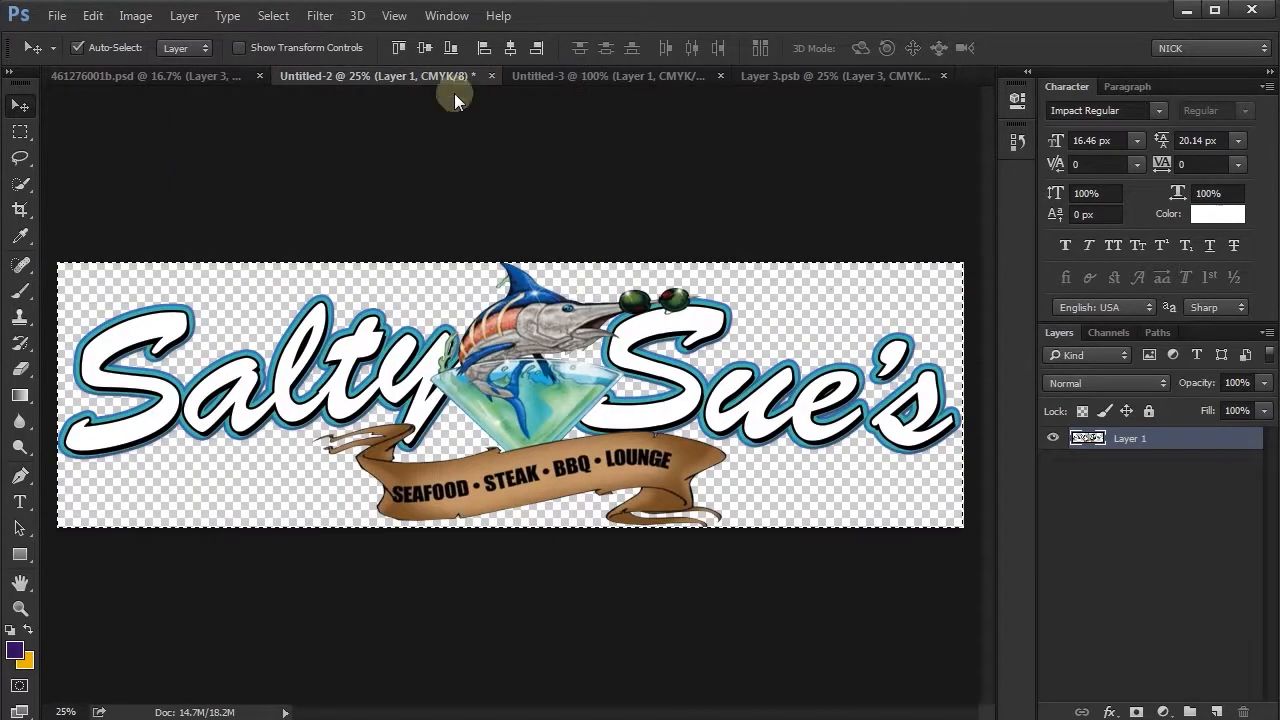
drag(528, 385, 604, 356)
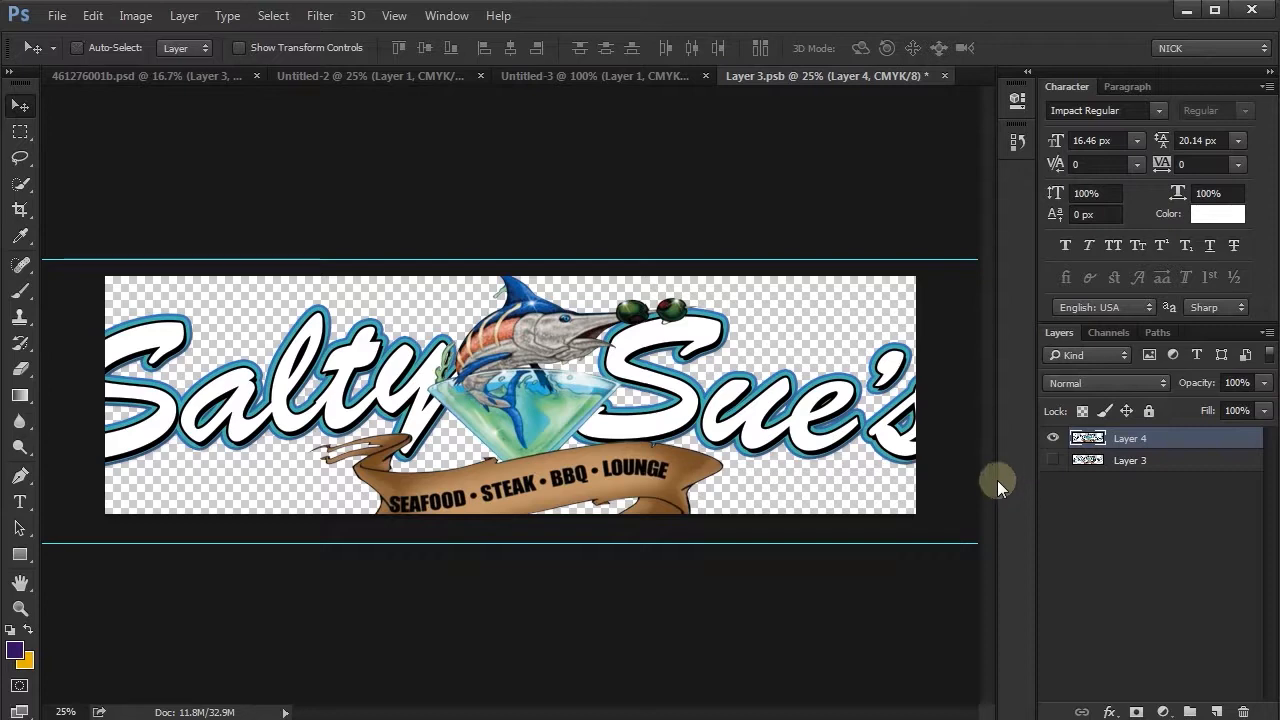
- Scale the new logo in Layer 3.psb to about 90% and move it up to fit within the canvas
key(ctrl+t)
drag(959, 274, 915, 287)
drag(59, 295, 98, 298)
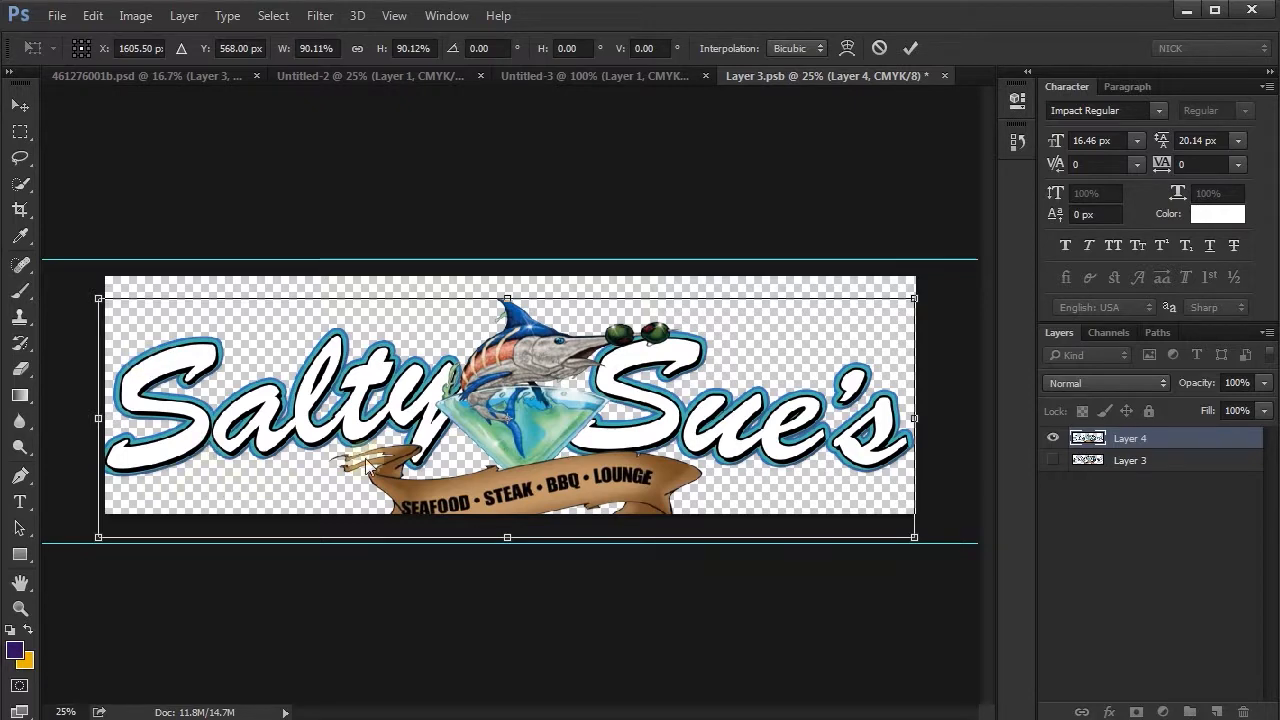
double_click(467, 431)
key(shift+Up)
key(shift+Up)
key(shift+Up)
key(shift+Up)
key(shift+Up)
key(shift+Up)
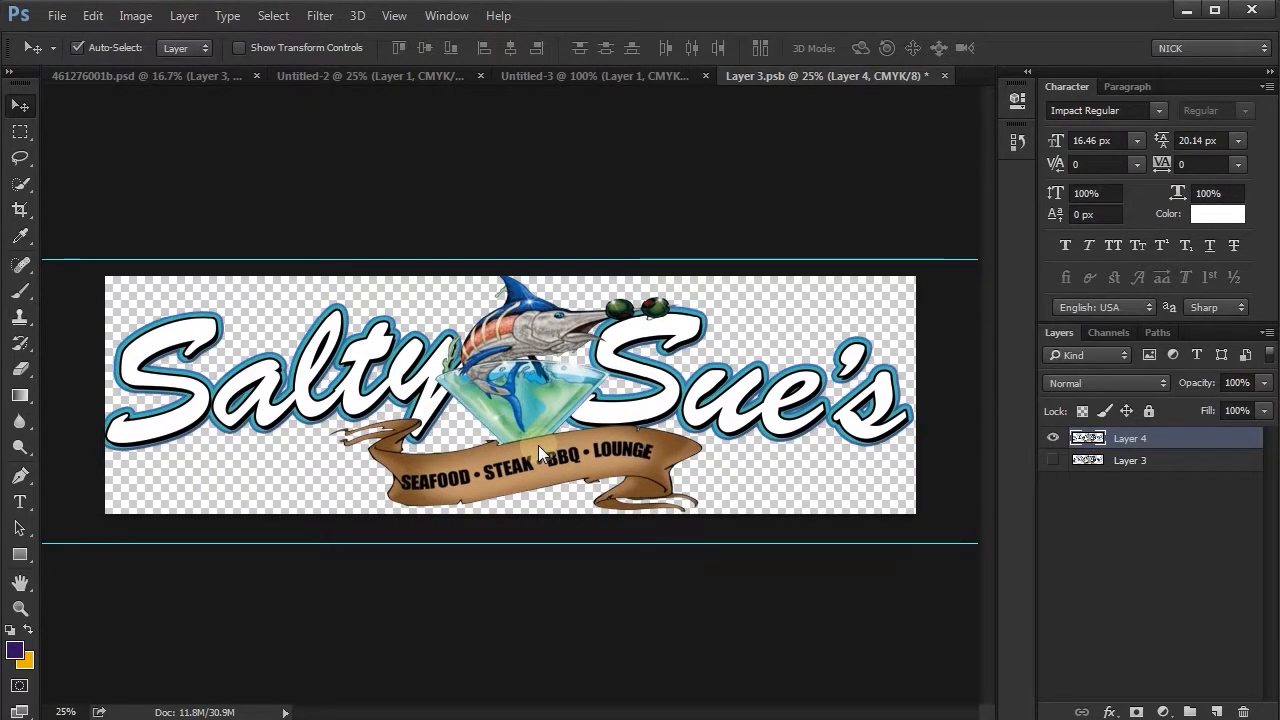
drag(537, 446, 407, 257)
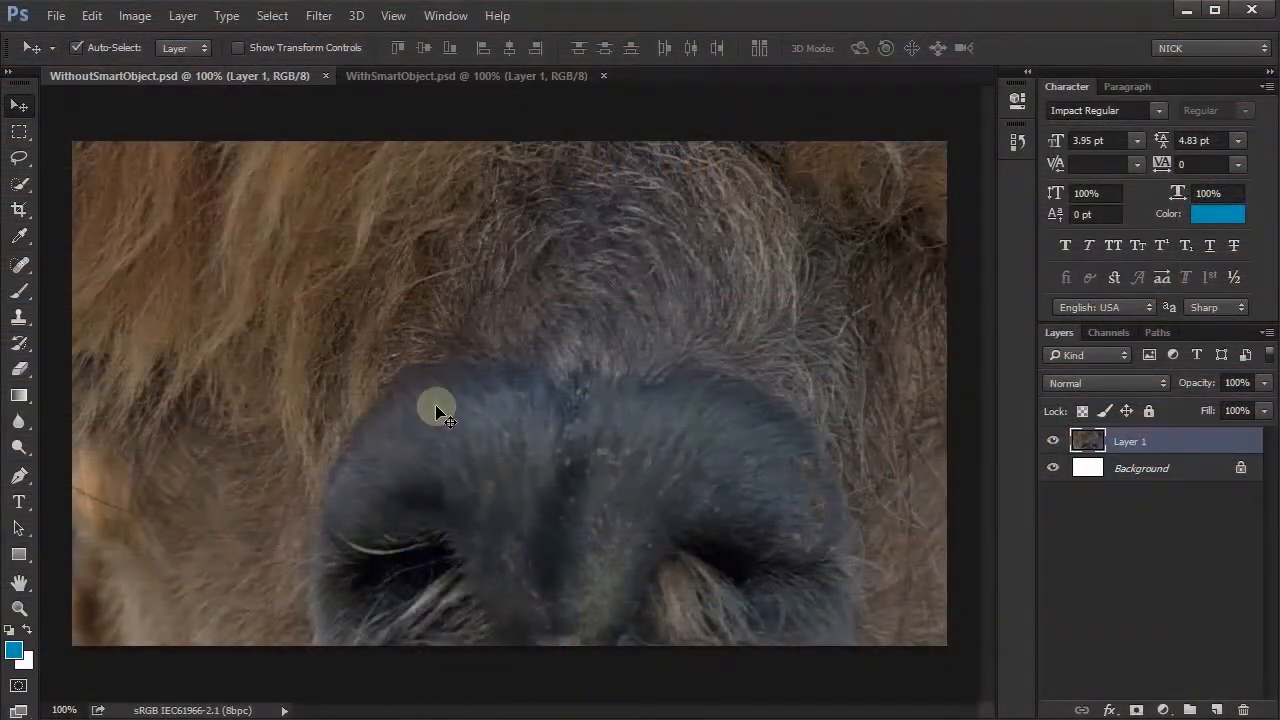
- In WithoutSmartObject.psd, scale the regular Layer 1 to 14% in width and height
click(441, 72)
click(192, 76)
click(405, 75)
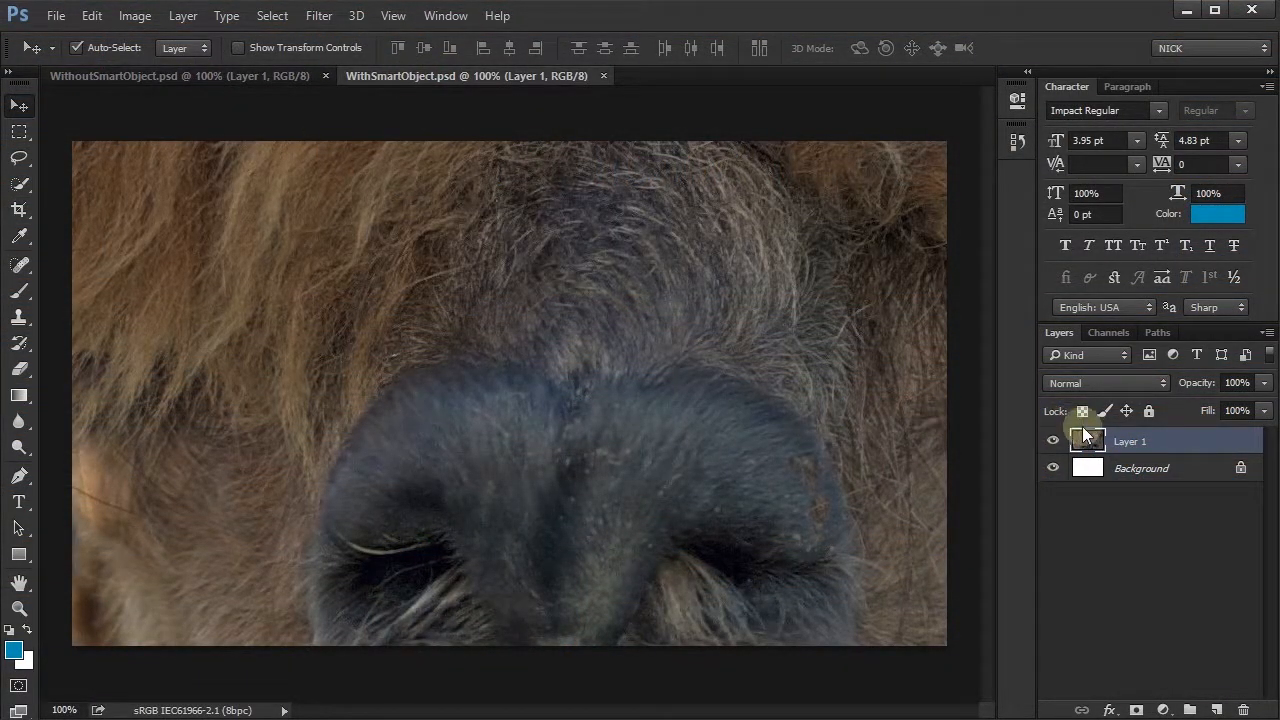
click(215, 70)
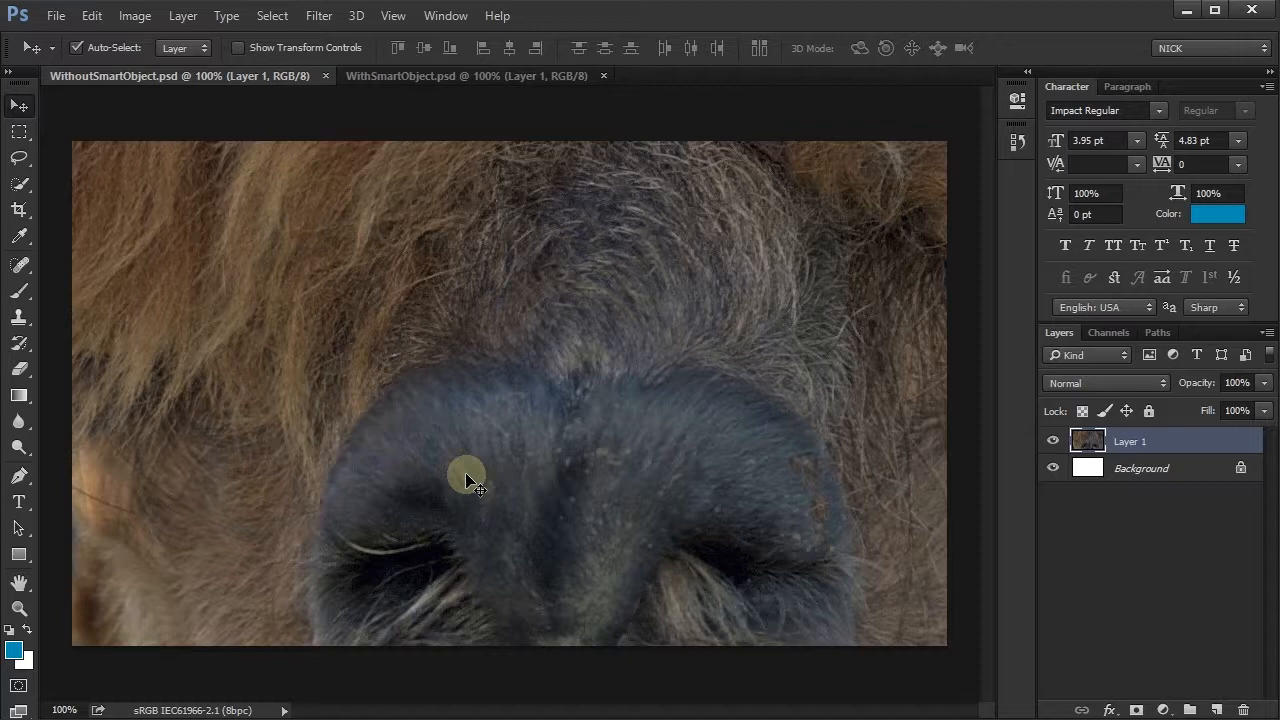
key(ctrl+t)
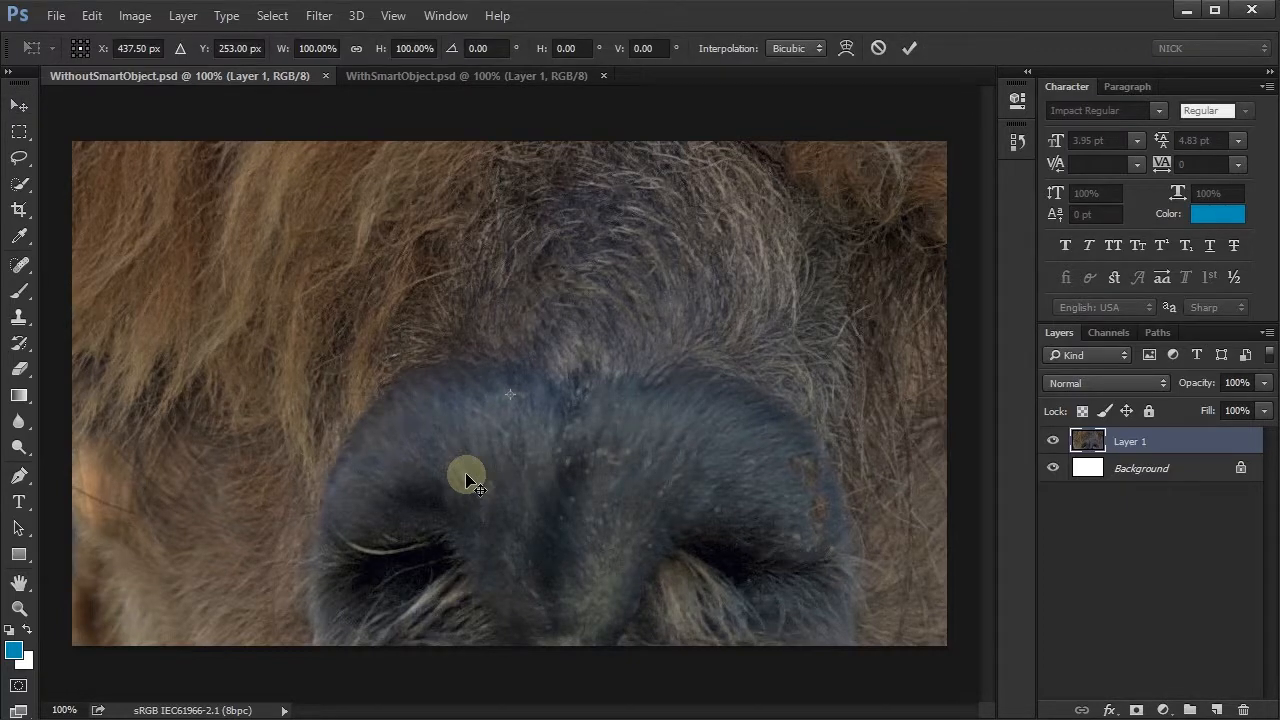
click(413, 49)
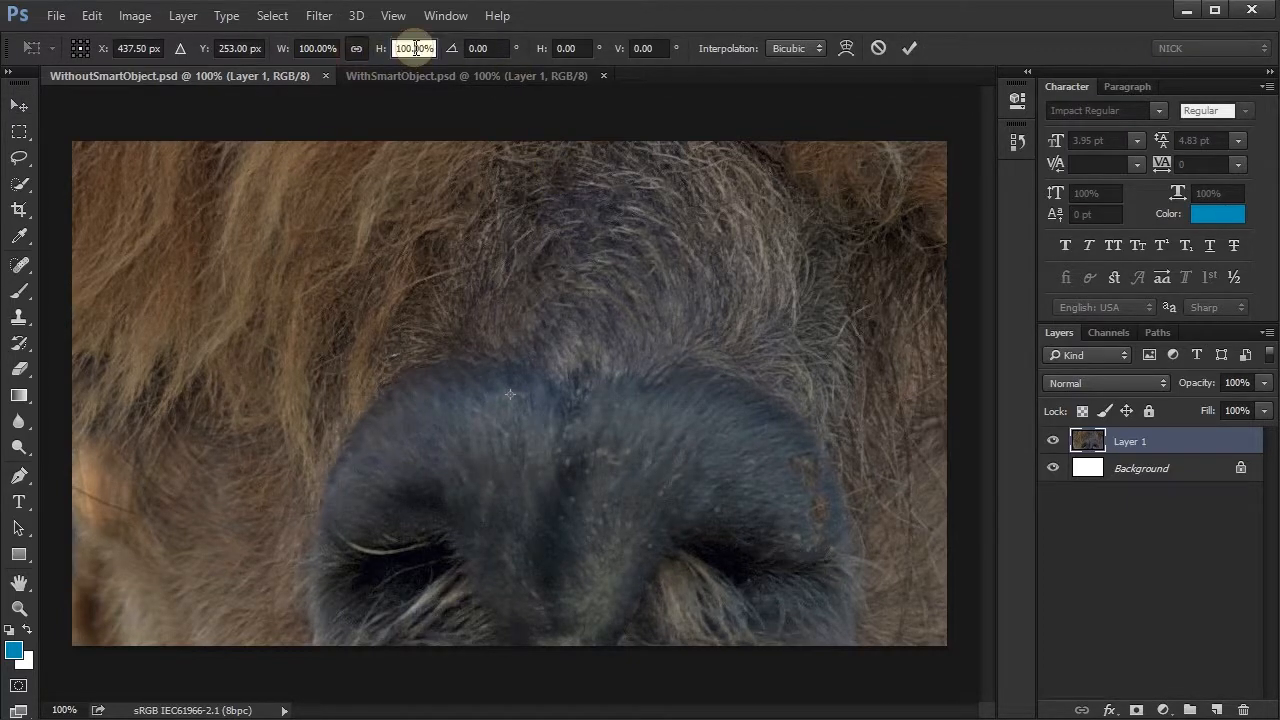
key(BackSpace)
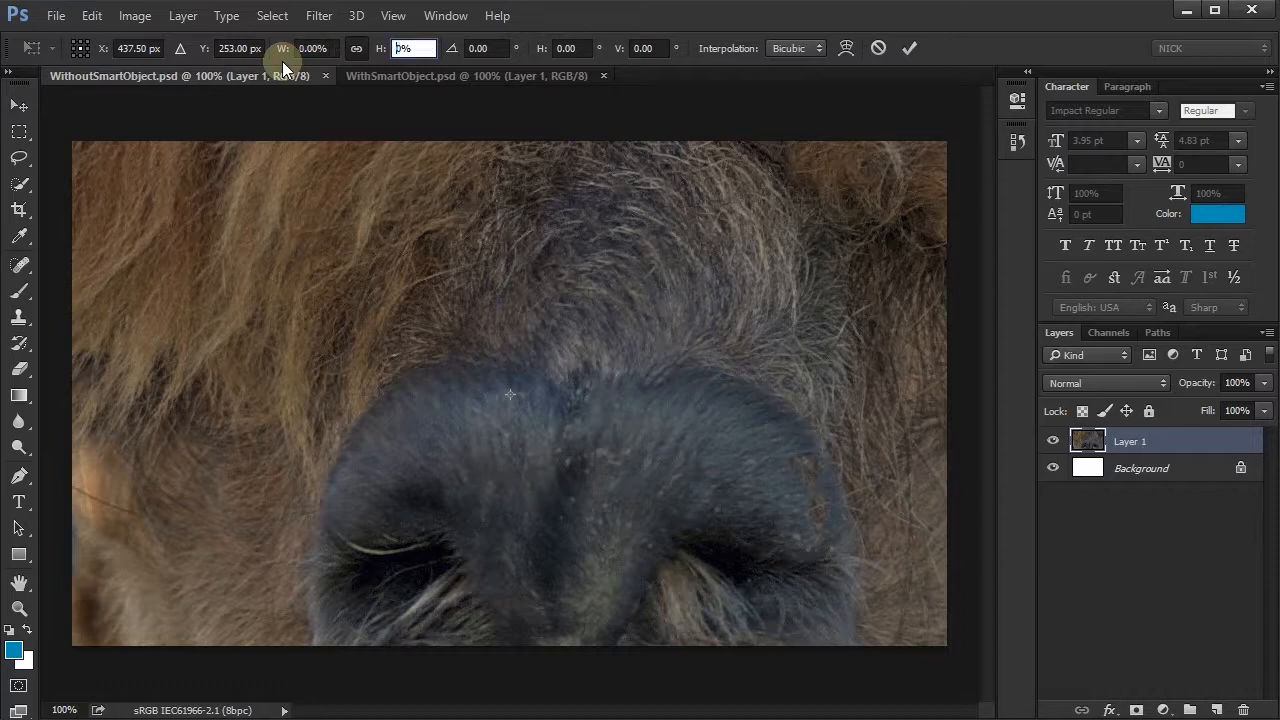
text(14)
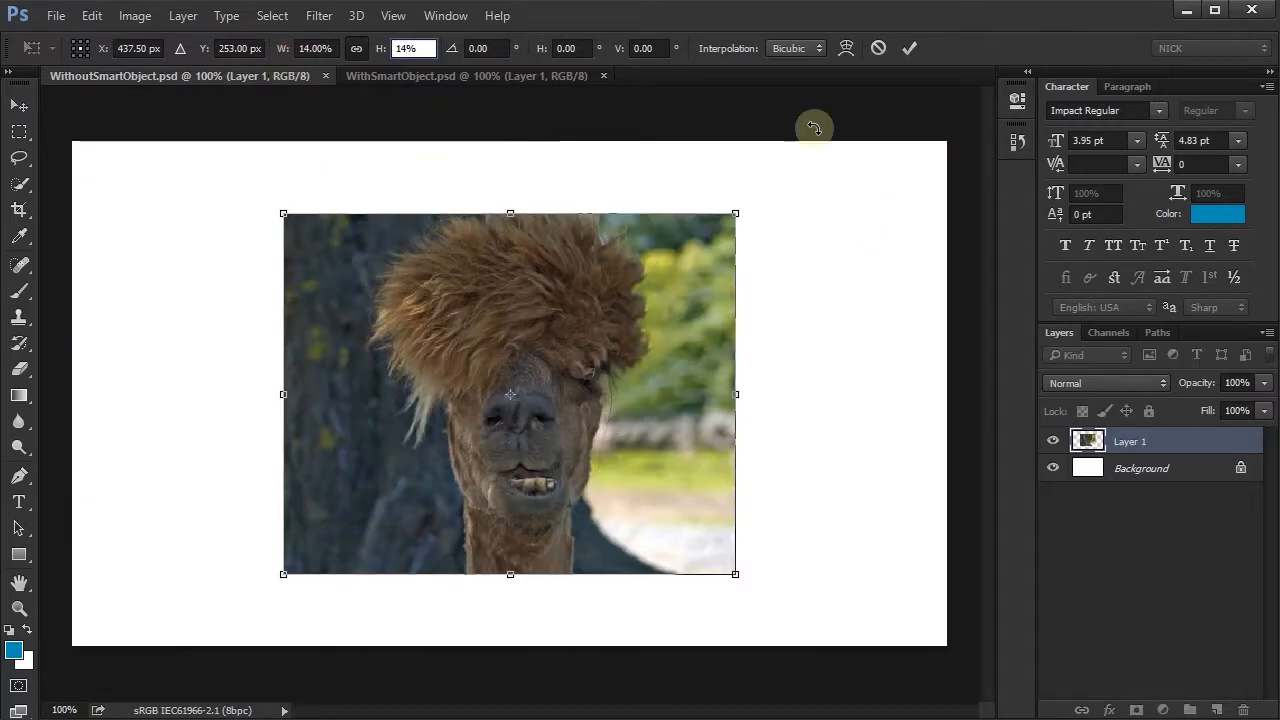
click(918, 52)
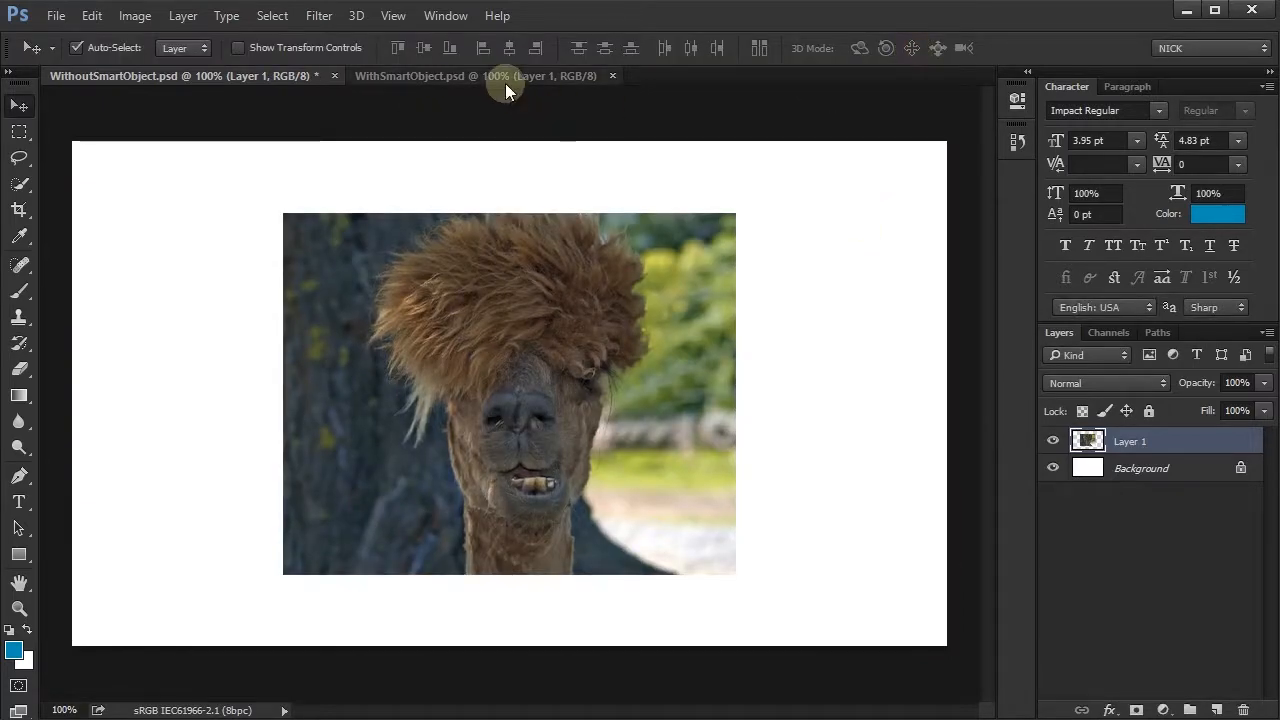
- Convert Layer 1 in WithSmartObject.psd to a Smart Object
click(509, 77)
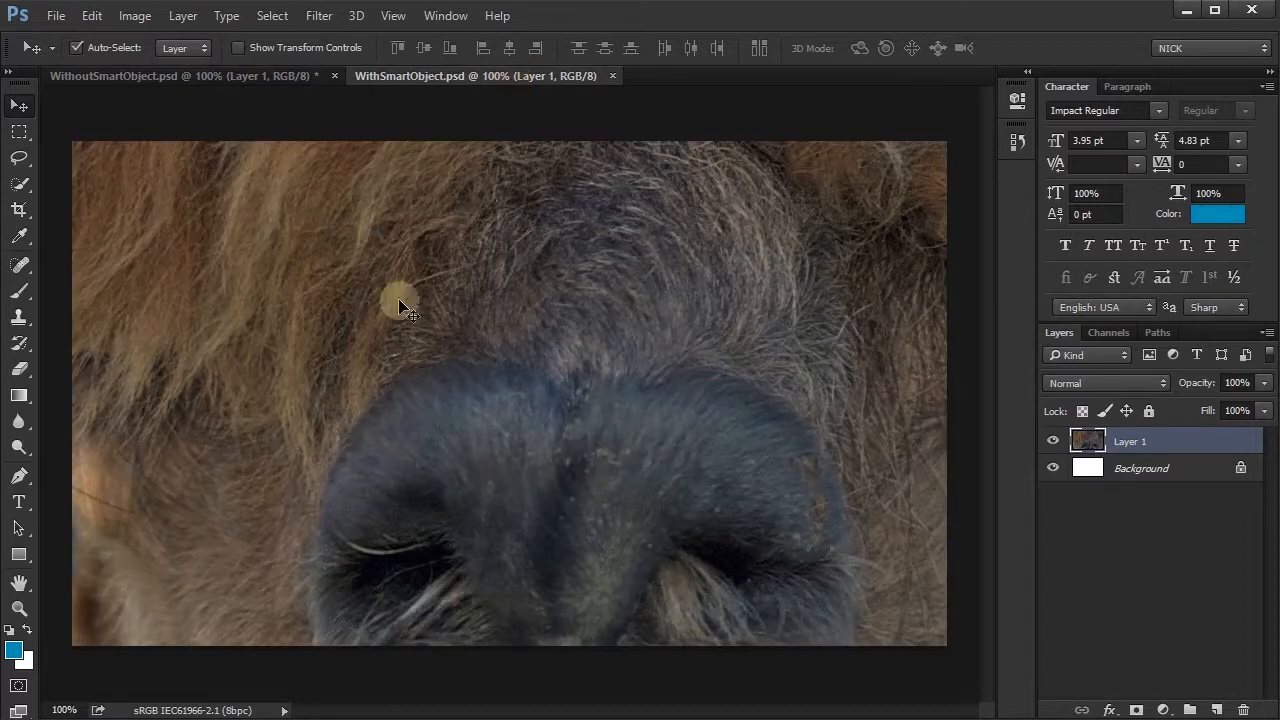
right_click(1128, 442)
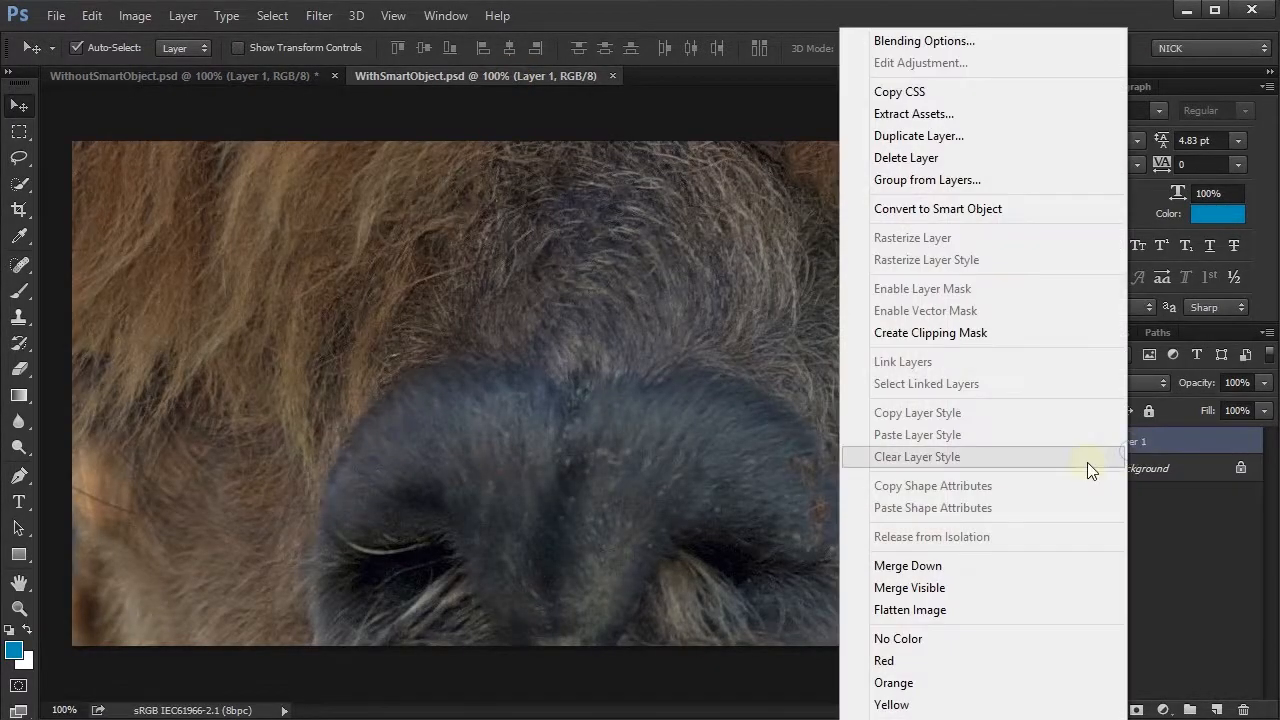
click(967, 213)
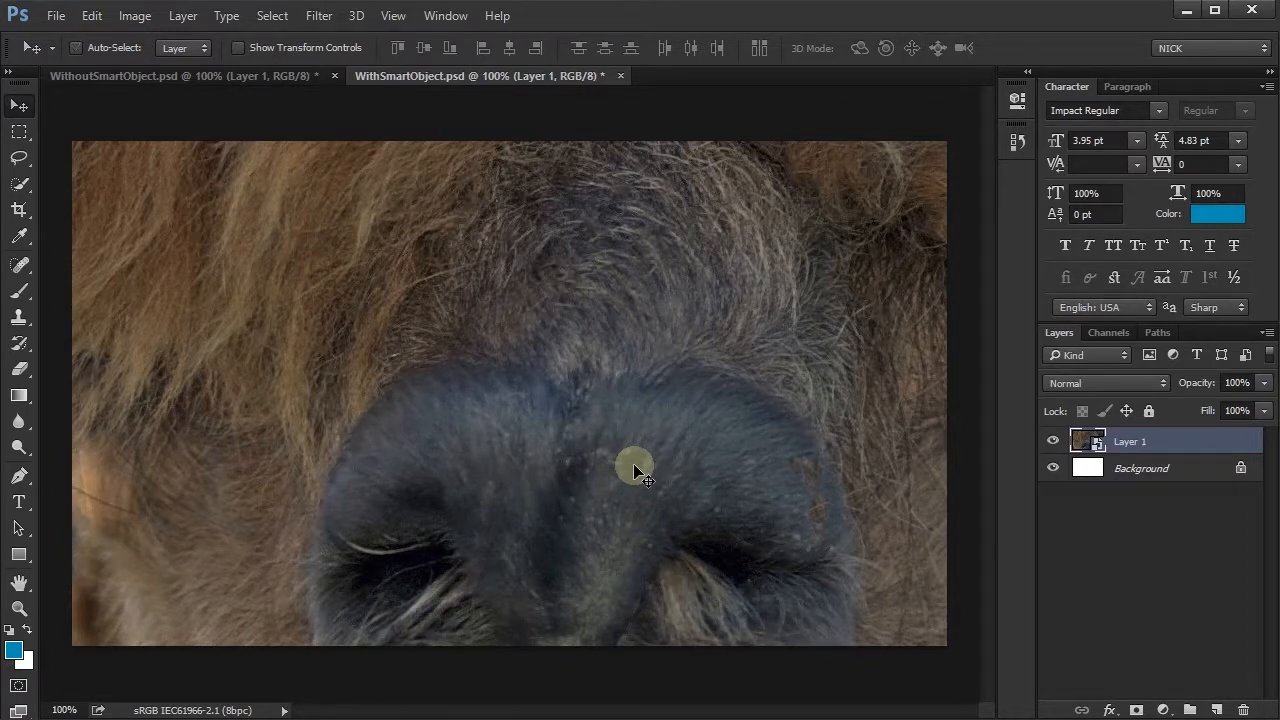
- Scale the Layer 1 Smart Object to 14% in width and height, and return to WithoutSmartObject.psd
key(ctrl+t)
click(405, 50)
text(14)
click(371, 54)
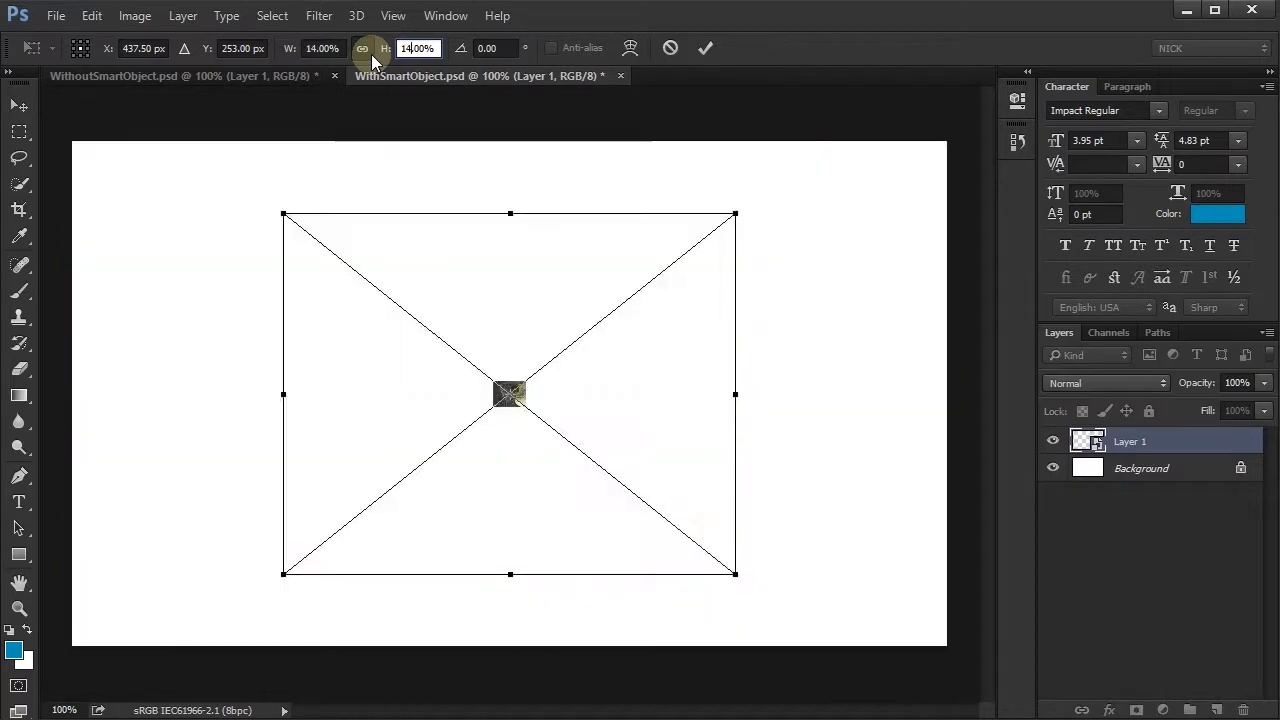
key(Return)
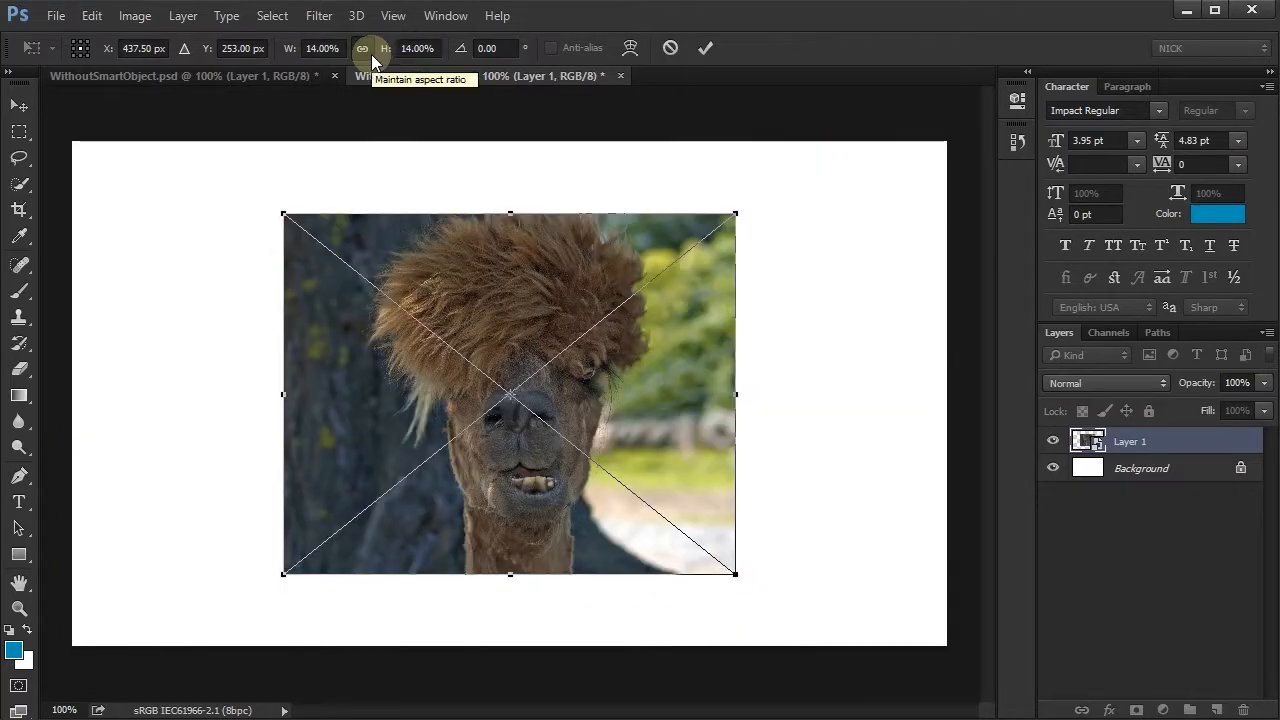
click(713, 46)
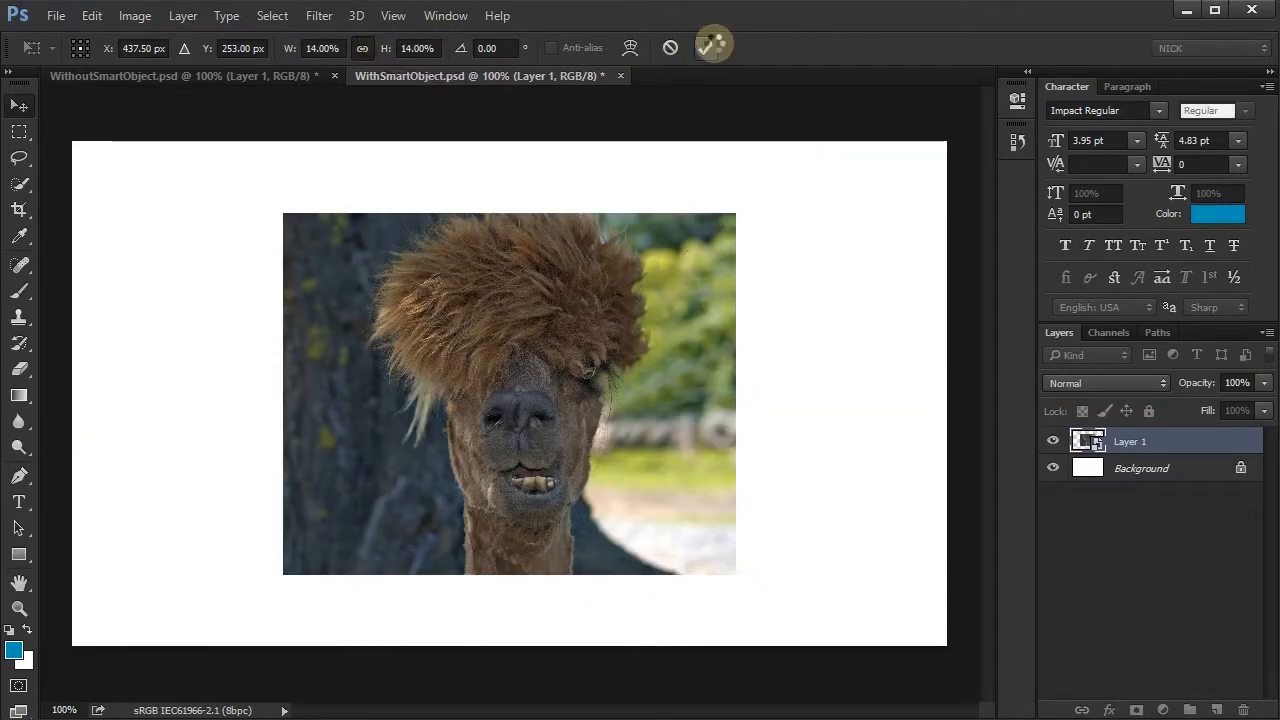
click(224, 76)
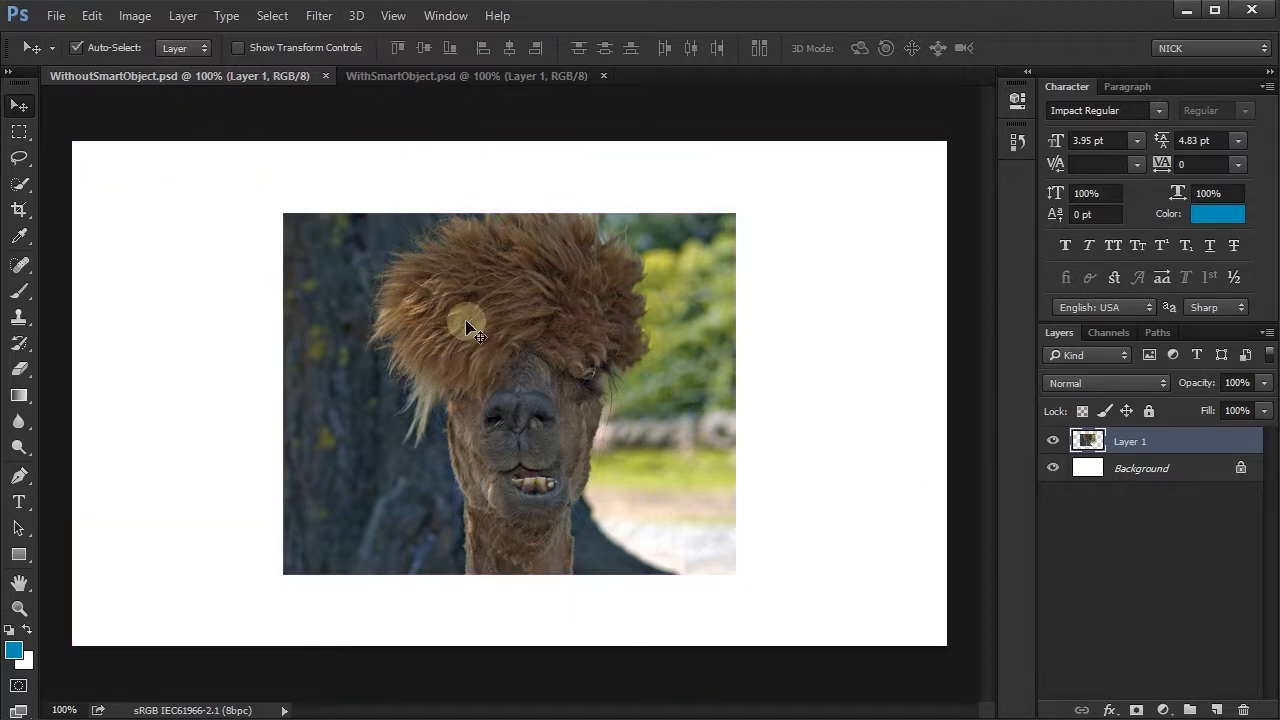
- Switch to WithSmartObject.psd and compare the file sizes of WithSmartObject.psd and WithoutSmartObject.psd in Bridge's LargeFiles folder
click(484, 80)
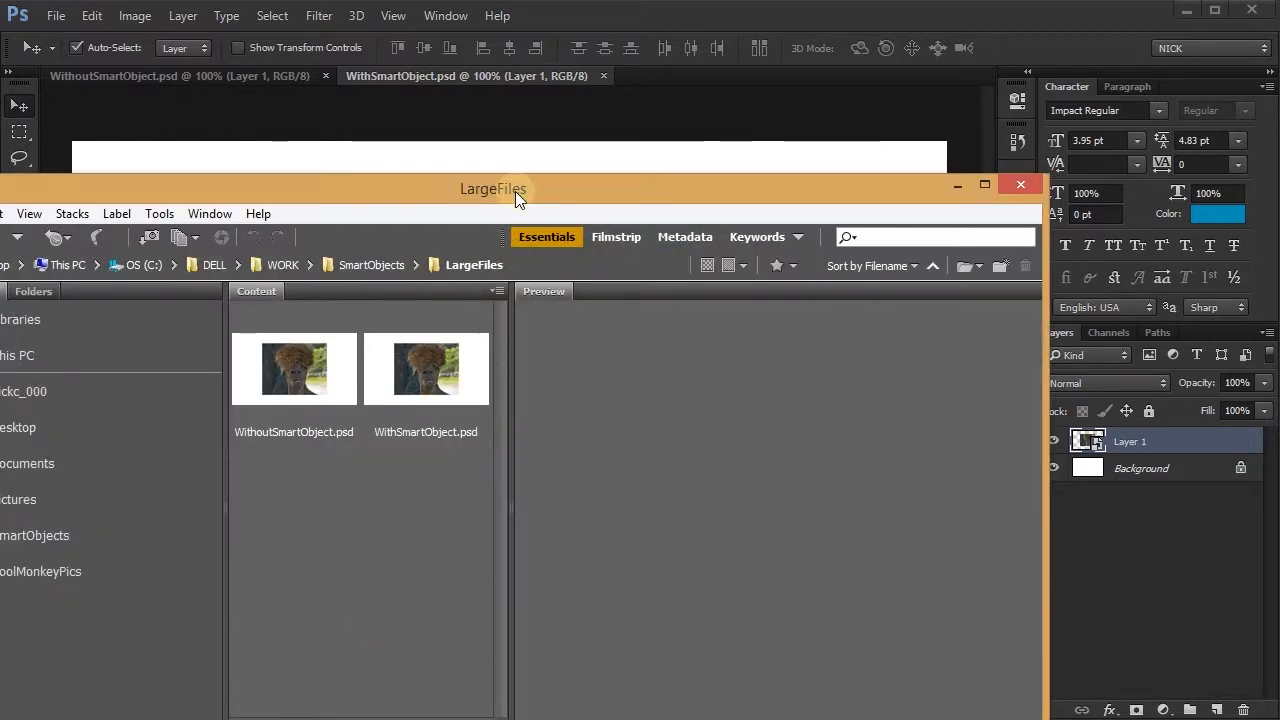
drag(515, 191, 707, 74)
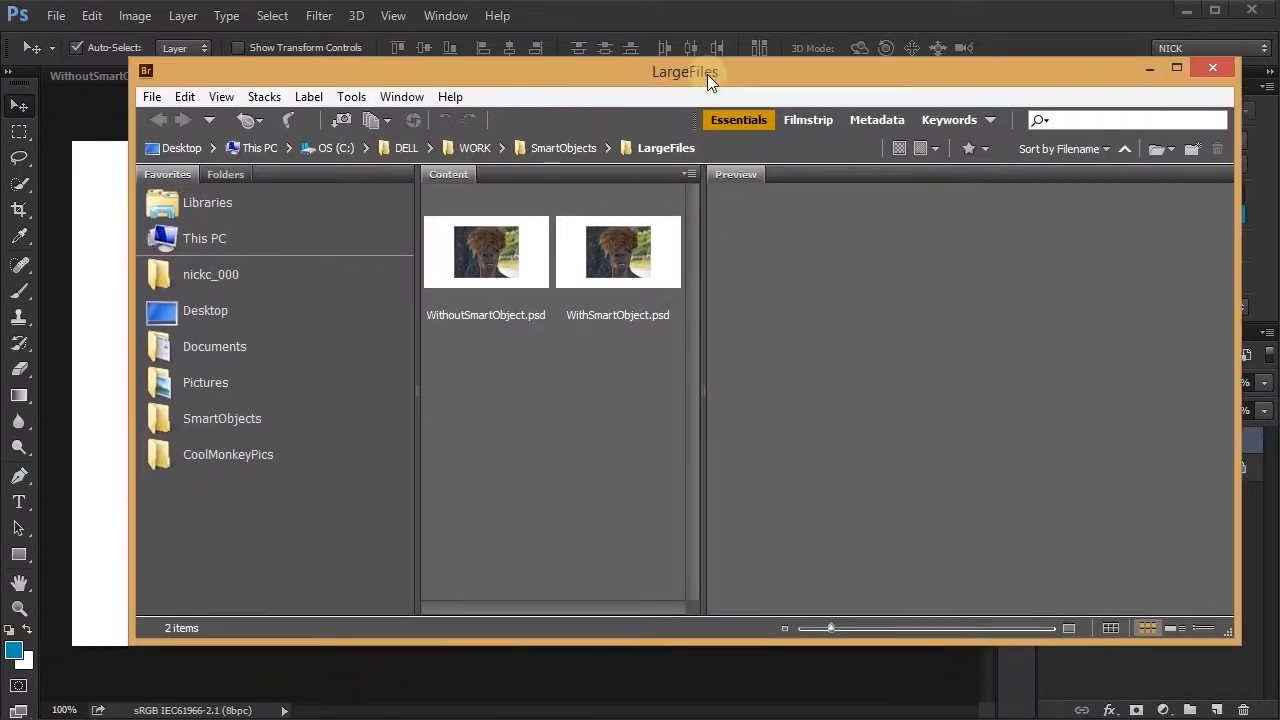
click(625, 247)
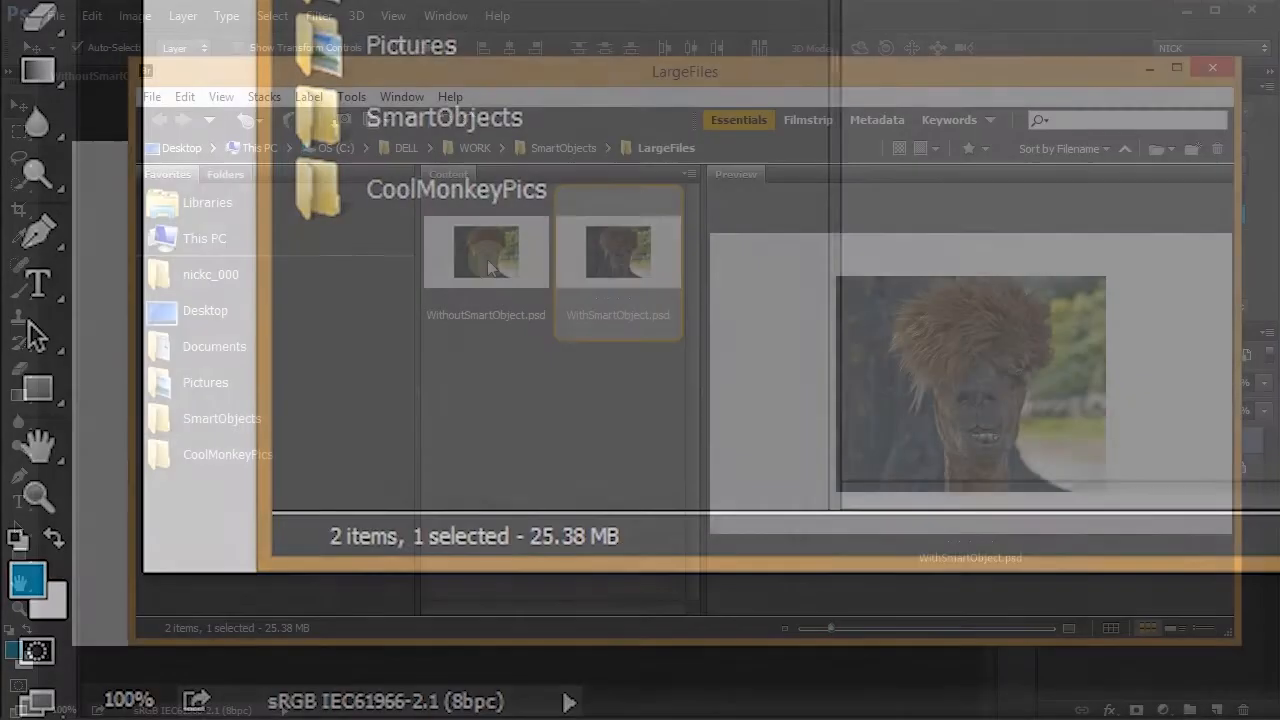
click(488, 259)
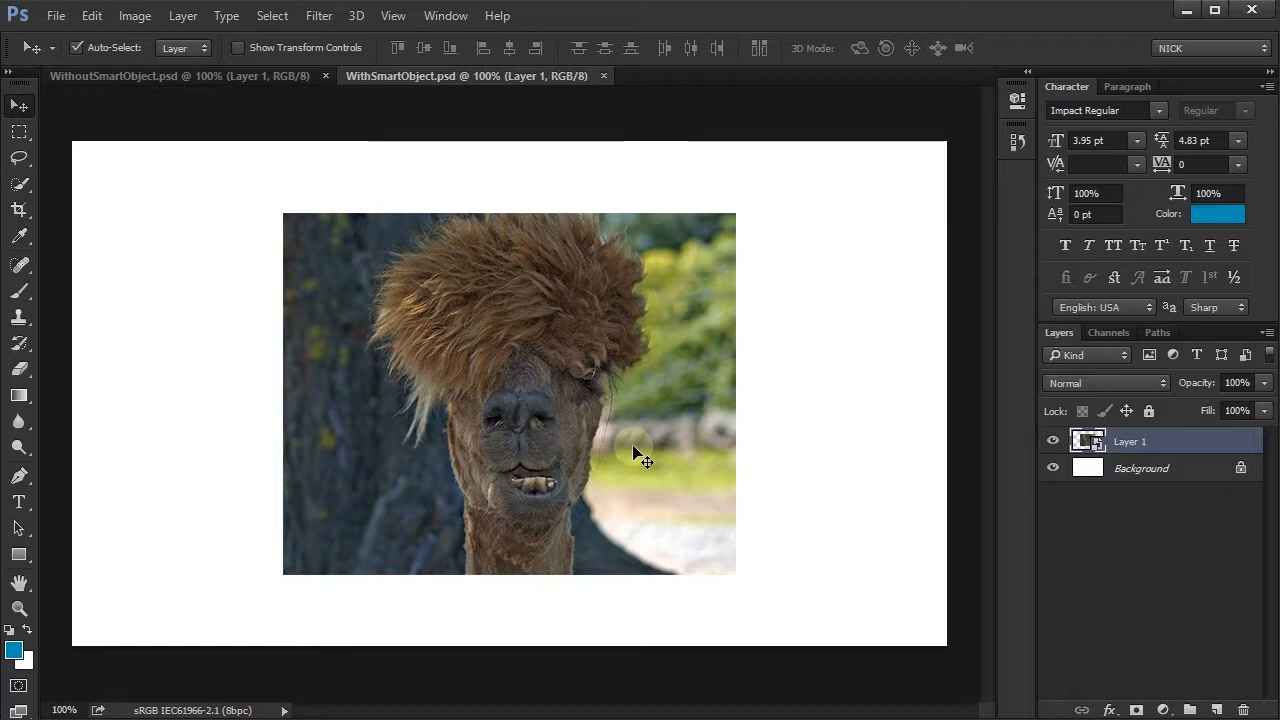
- Scale the Layer 1 Smart Object in WithSmartObject.psd to 100% in width and height, and start transforming Layer 1 in WithoutSmartObject.psd
key(ctrl+t)
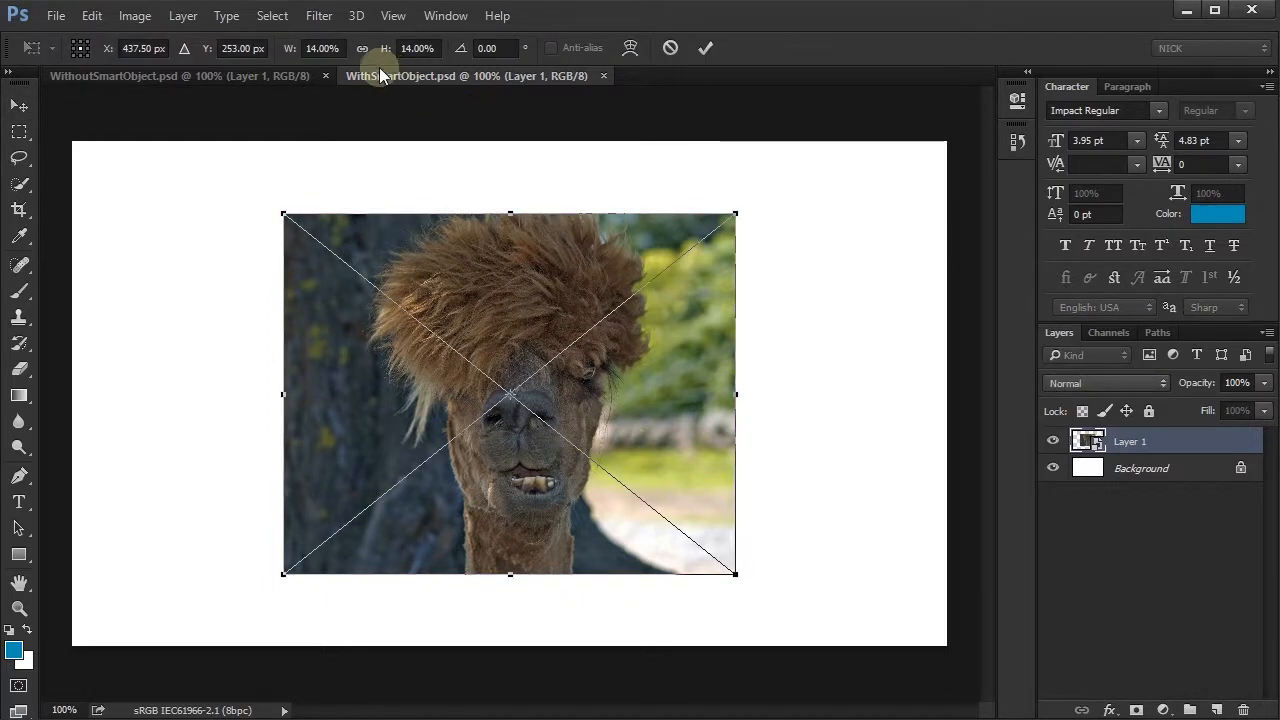
drag(317, 48, 292, 54)
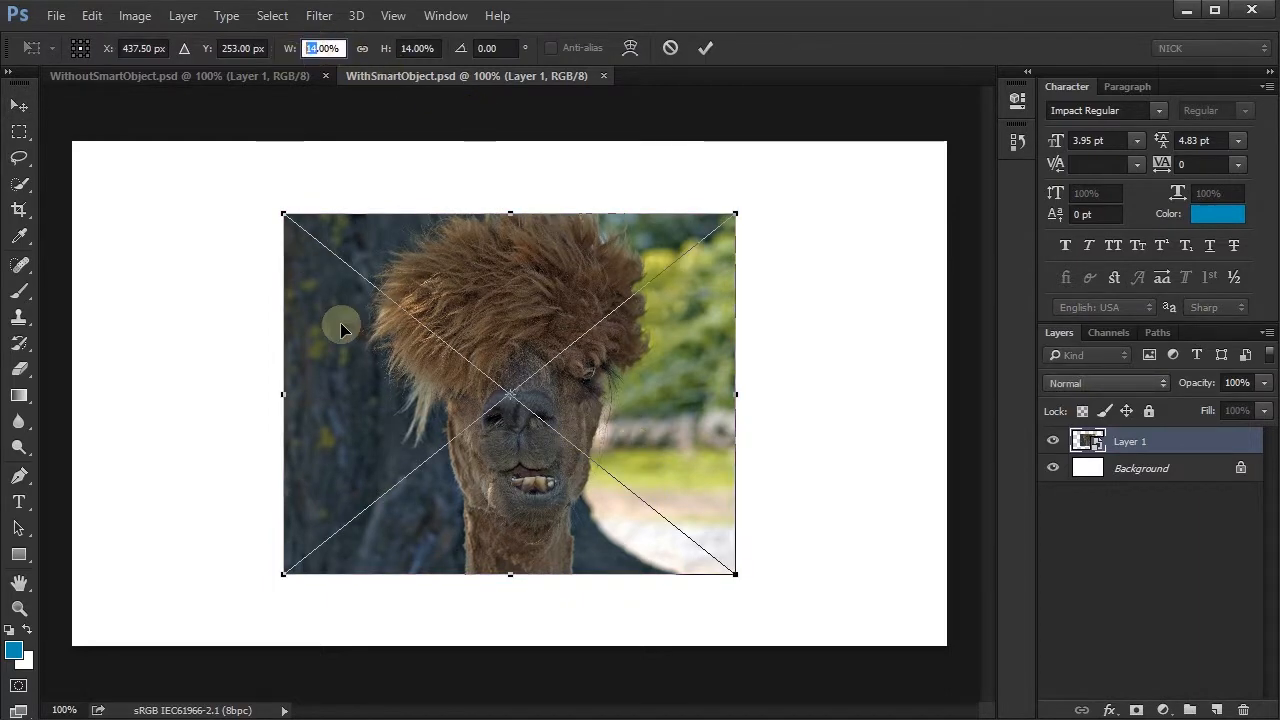
text(100)
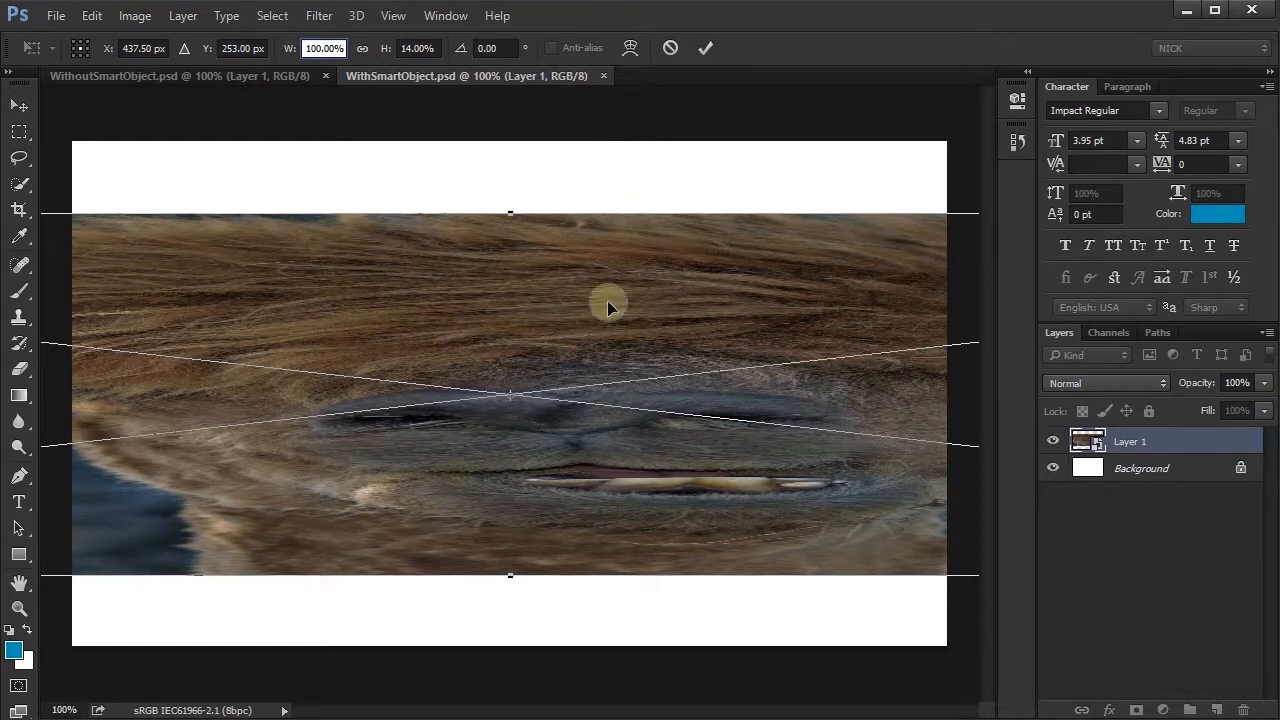
click(363, 48)
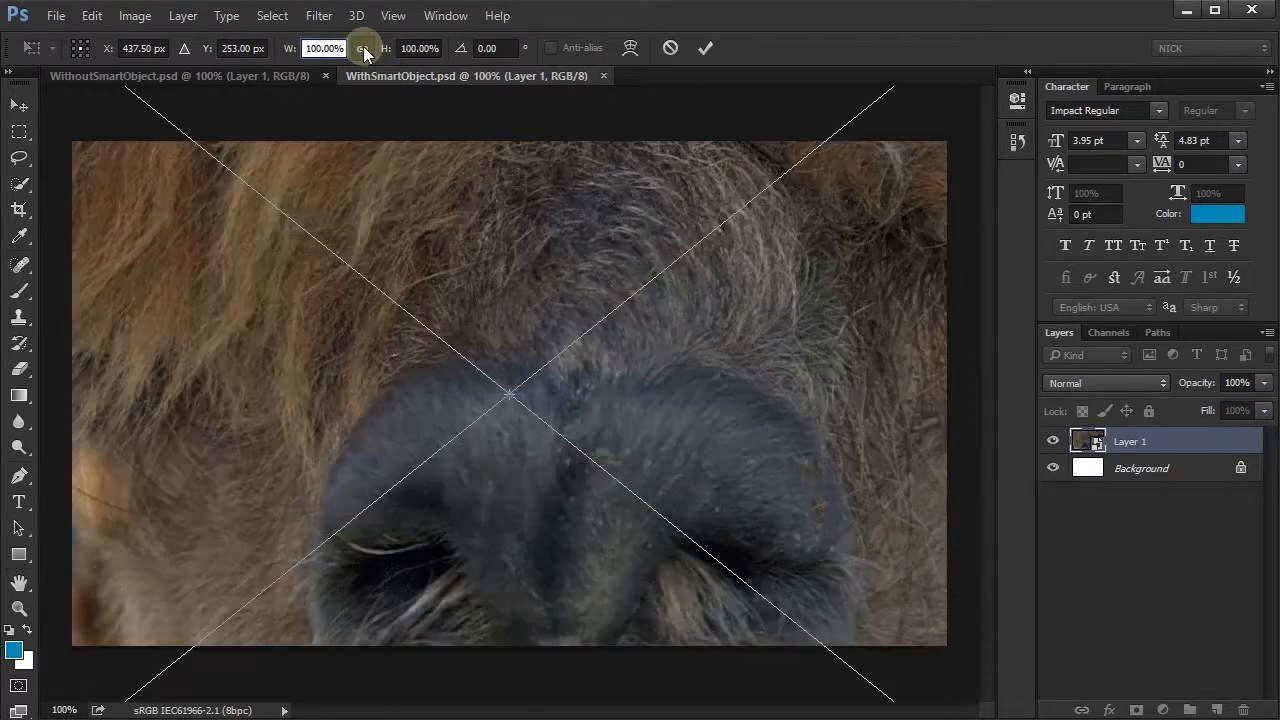
click(710, 49)
click(262, 77)
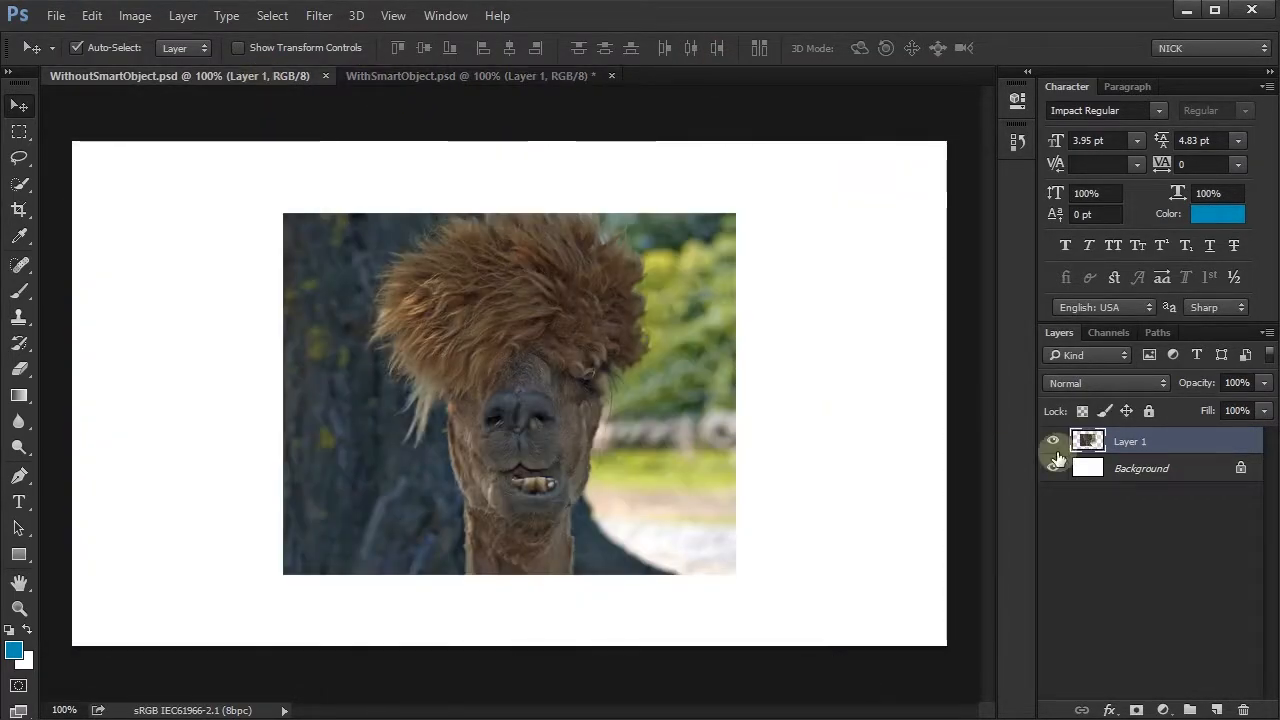
key(ctrl+t)
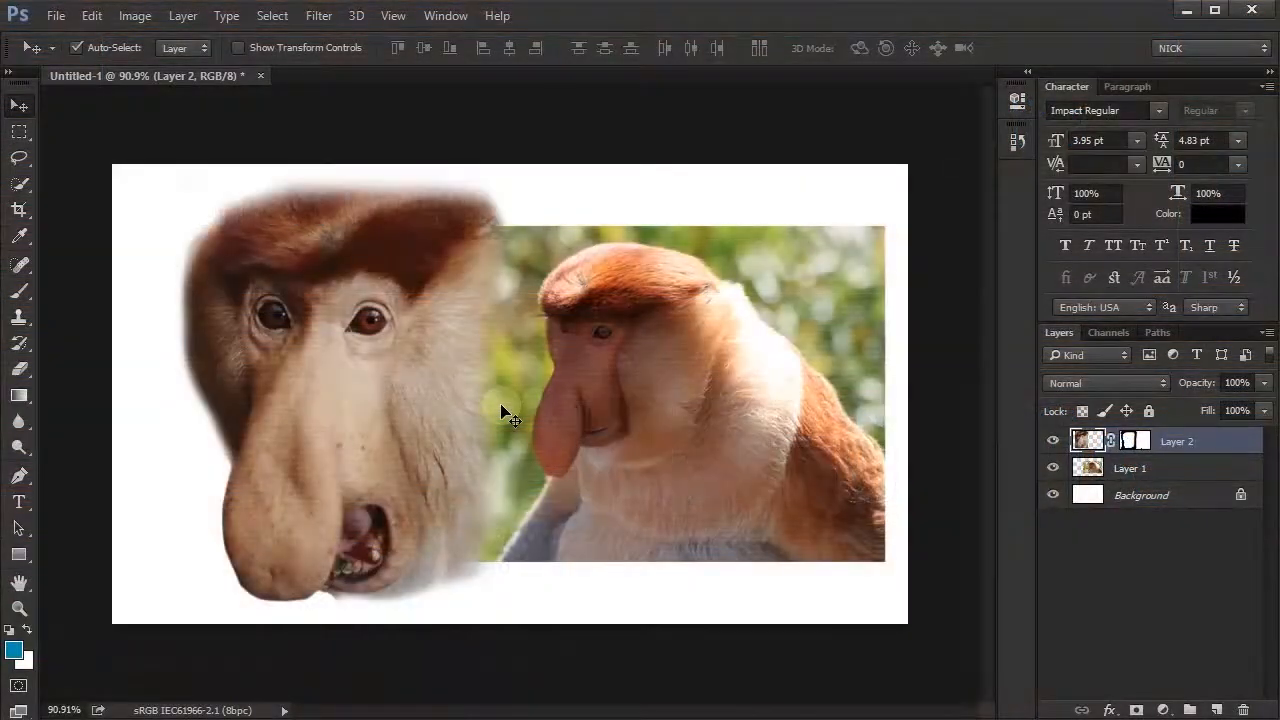
- Move the masked monkey face on Layer 2 over the monkey's body and scale it down to fit the head
drag(300, 400, 605, 412)
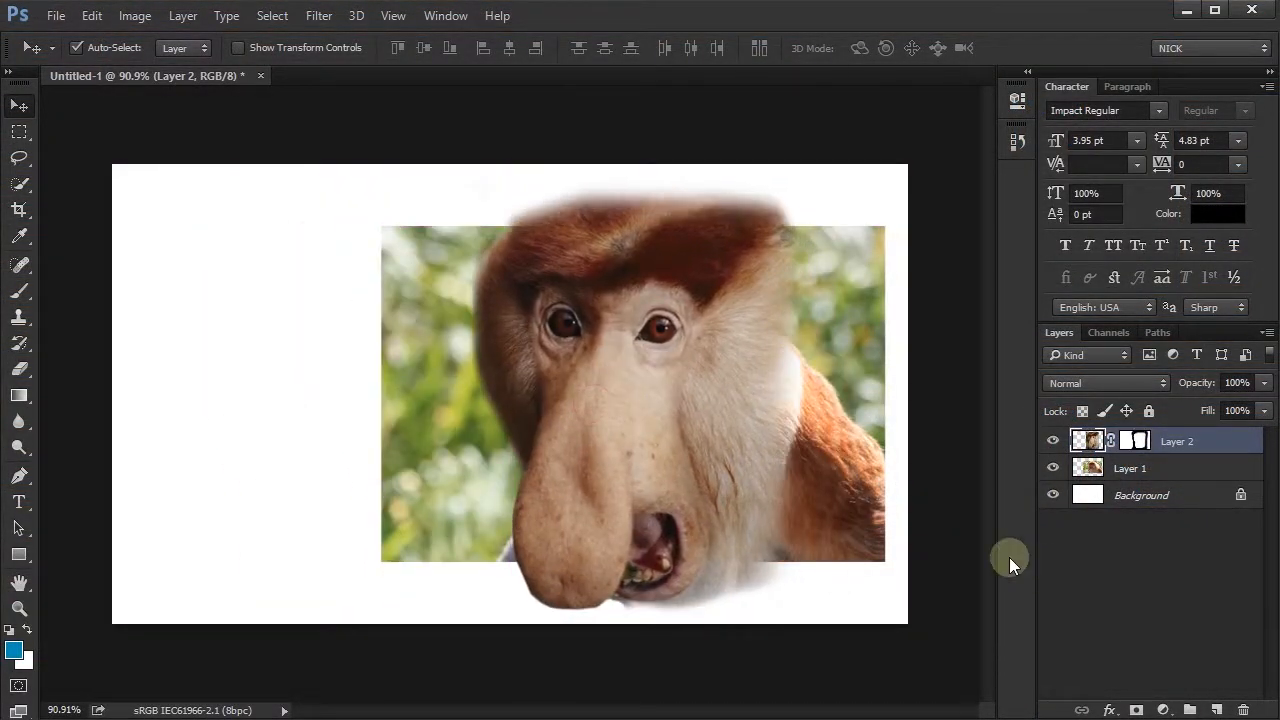
key(ctrl+t)
drag(800, 177, 760, 235)
drag(665, 411, 629, 393)
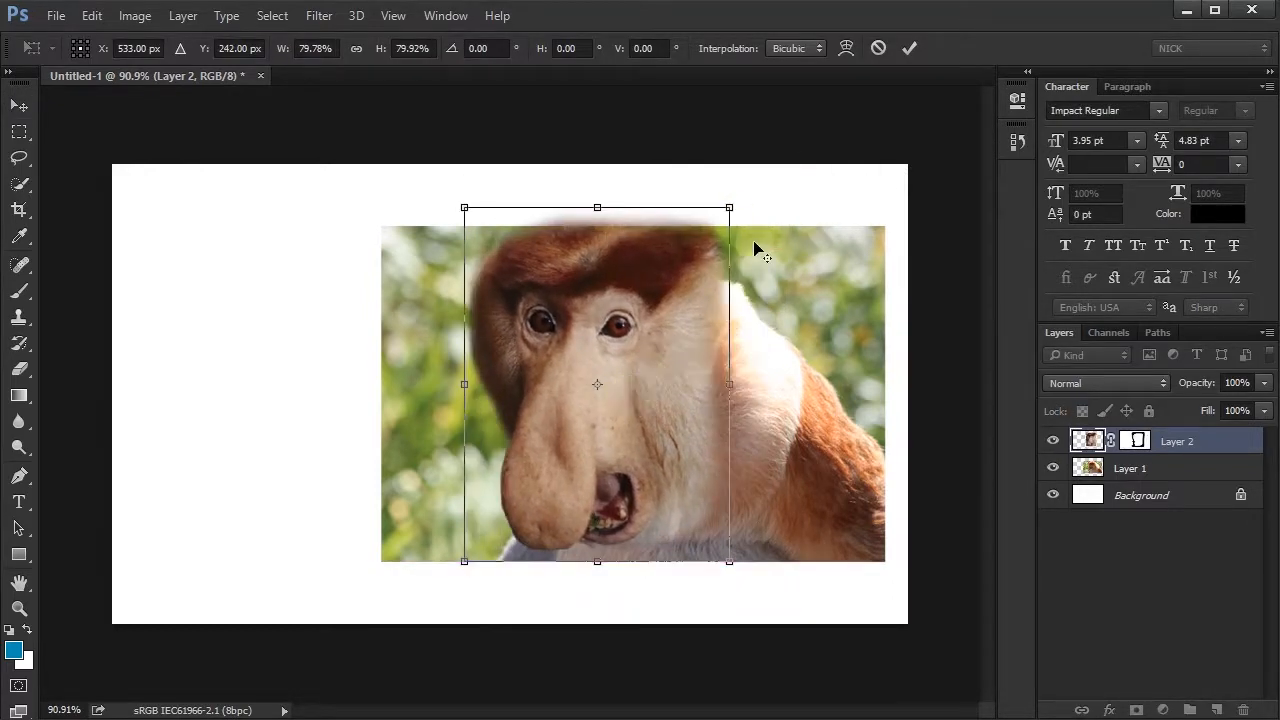
drag(729, 208, 720, 222)
key(Return)
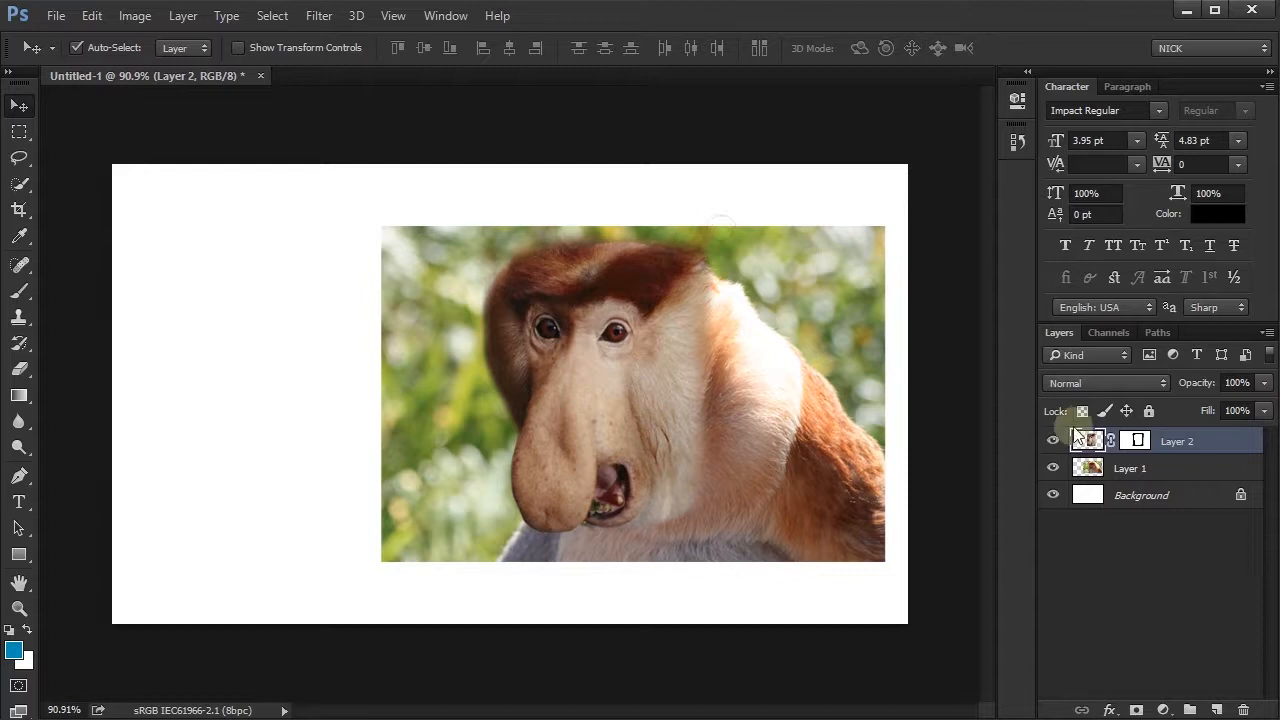
- Convert Layer 1 and Layer 2 together into one Smart Object and move it toward the canvas centre
shift+click(1150, 467)
right_click(1213, 455)
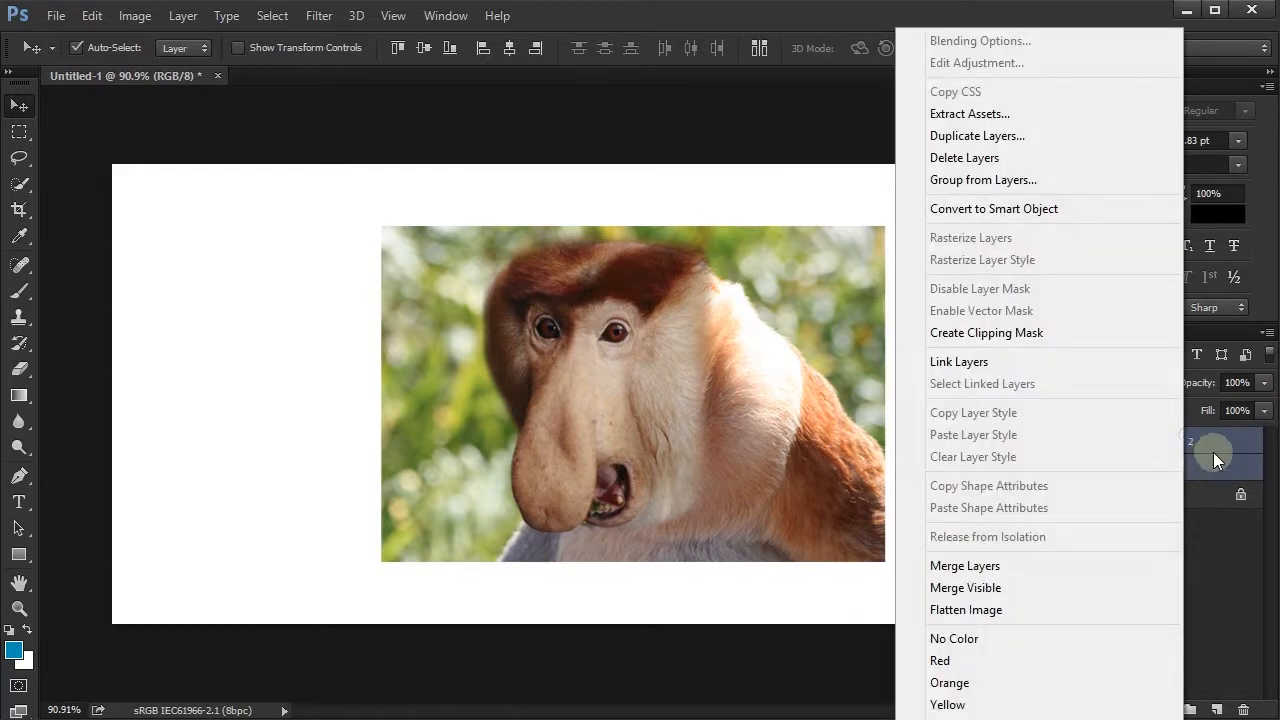
click(1034, 207)
drag(680, 432, 577, 434)
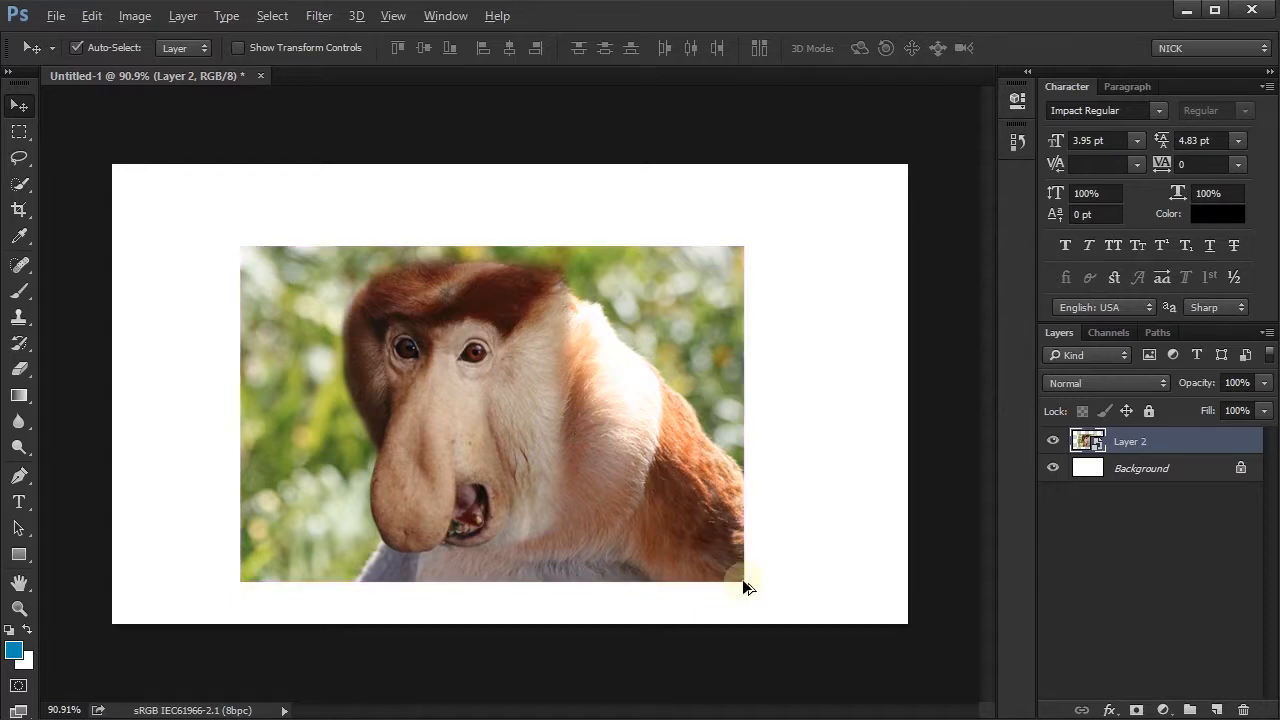
- Scale the combined monkey Smart Object down, enlarge it again, and place it at the centre of the canvas
key(ctrl+t)
drag(743, 580, 614, 497)
drag(521, 430, 723, 387)
key(Return)
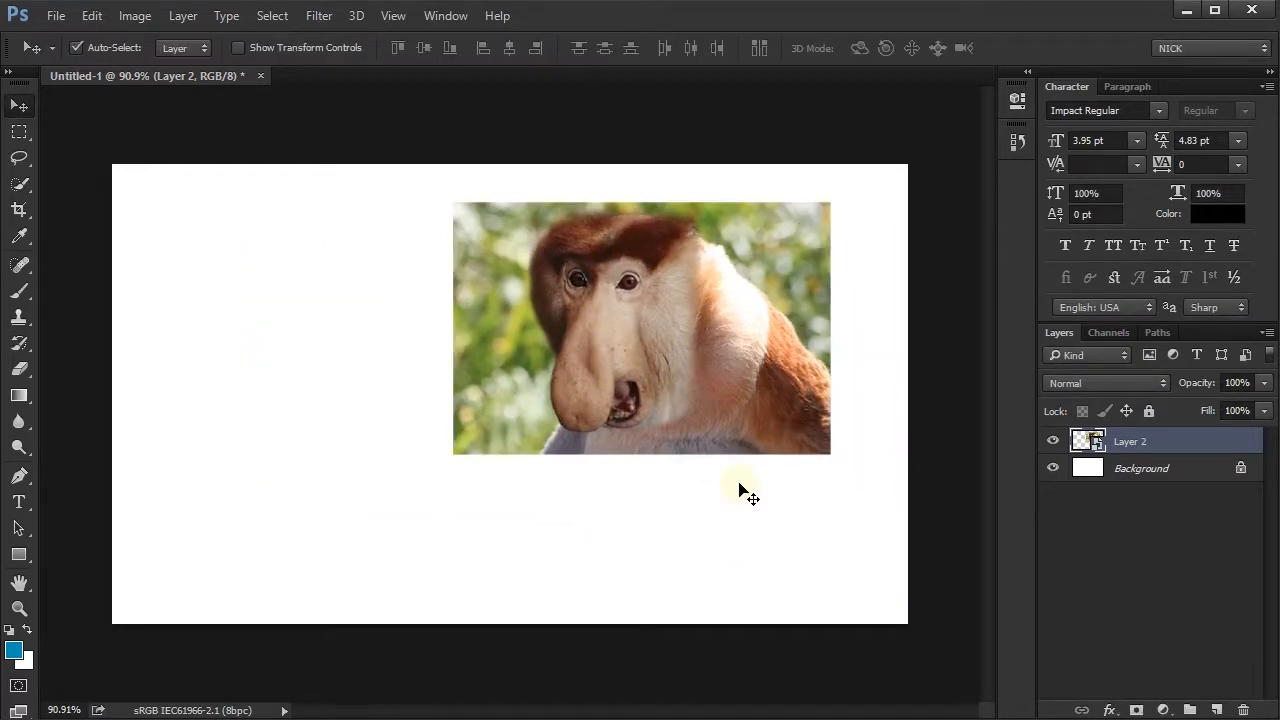
key(ctrl+t)
drag(454, 455, 363, 529)
drag(579, 444, 491, 473)
key(Return)
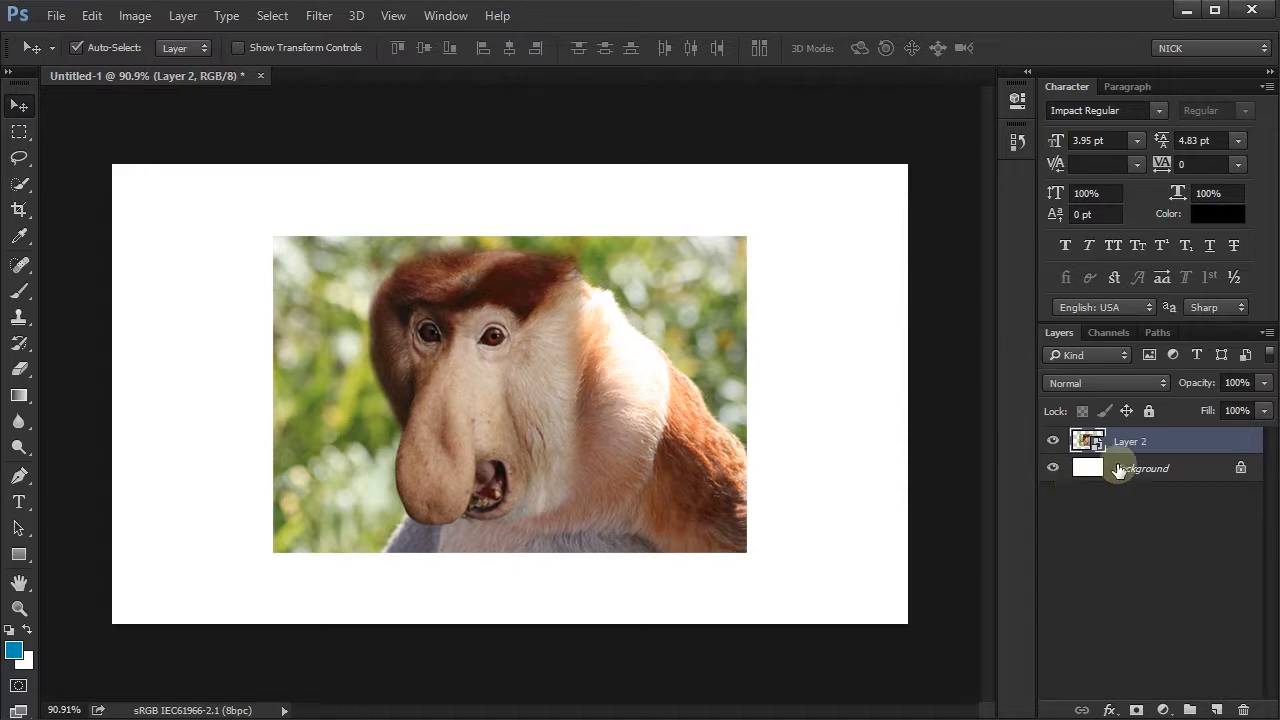
- Hide Layer 2 inside the monkey Smart Object's contents, update Untitled-1 with the change, and close Layer 2.psb
right_click(1148, 440)
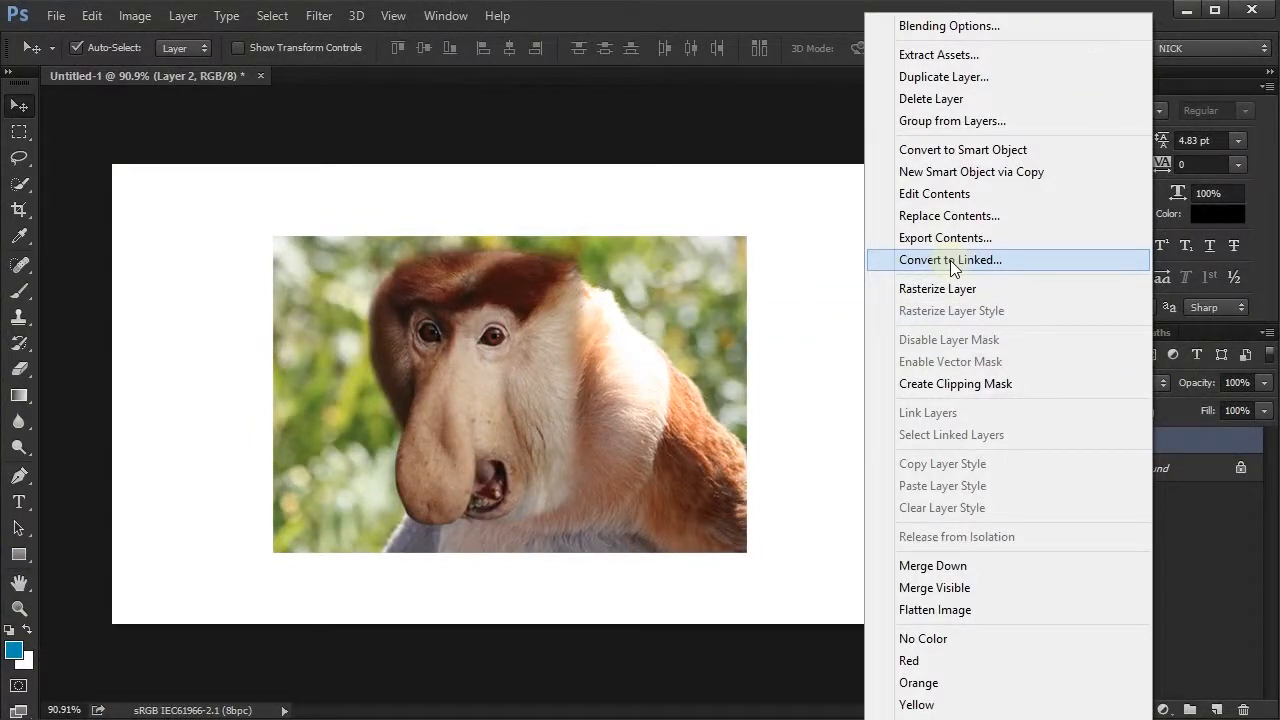
click(1187, 437)
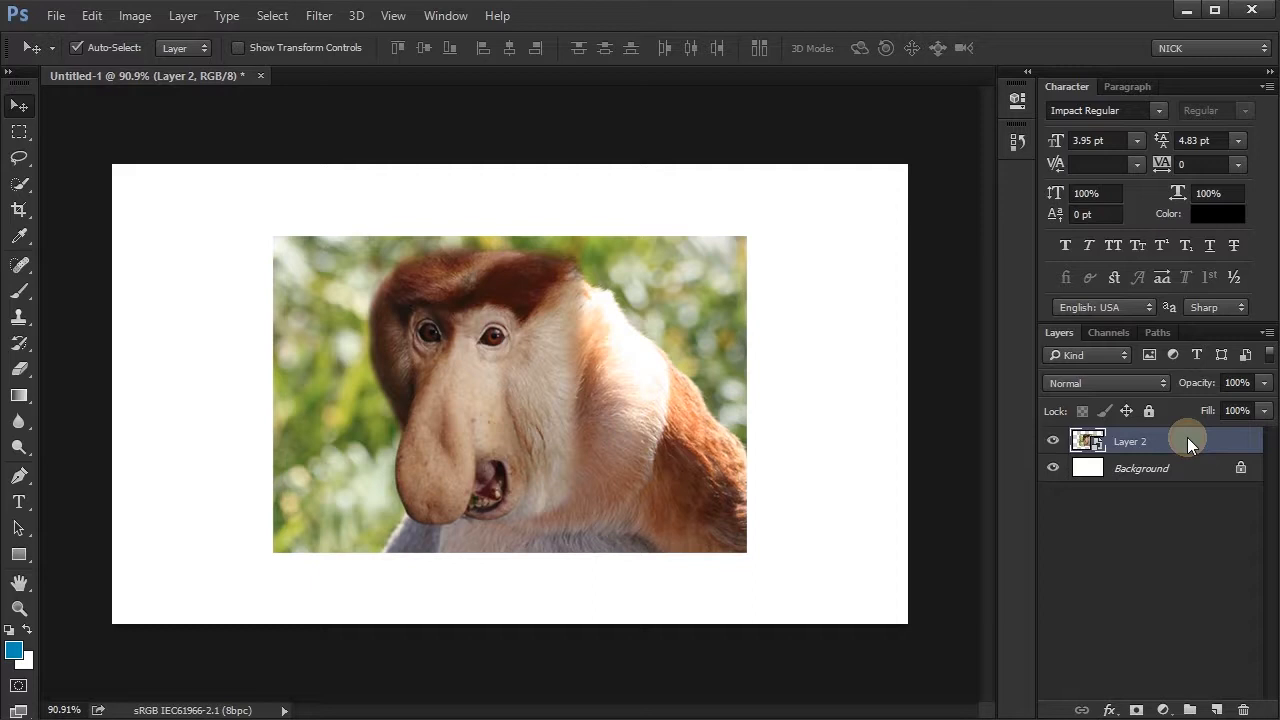
double_click(1095, 443)
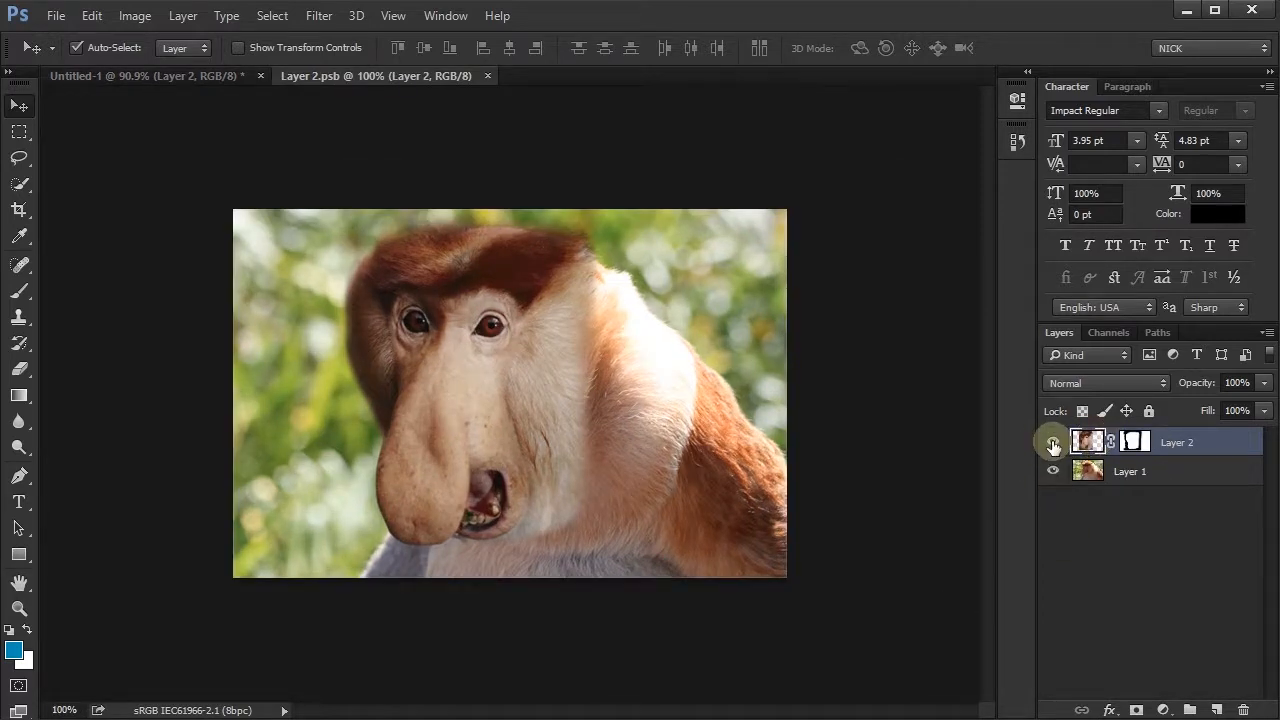
click(1053, 445)
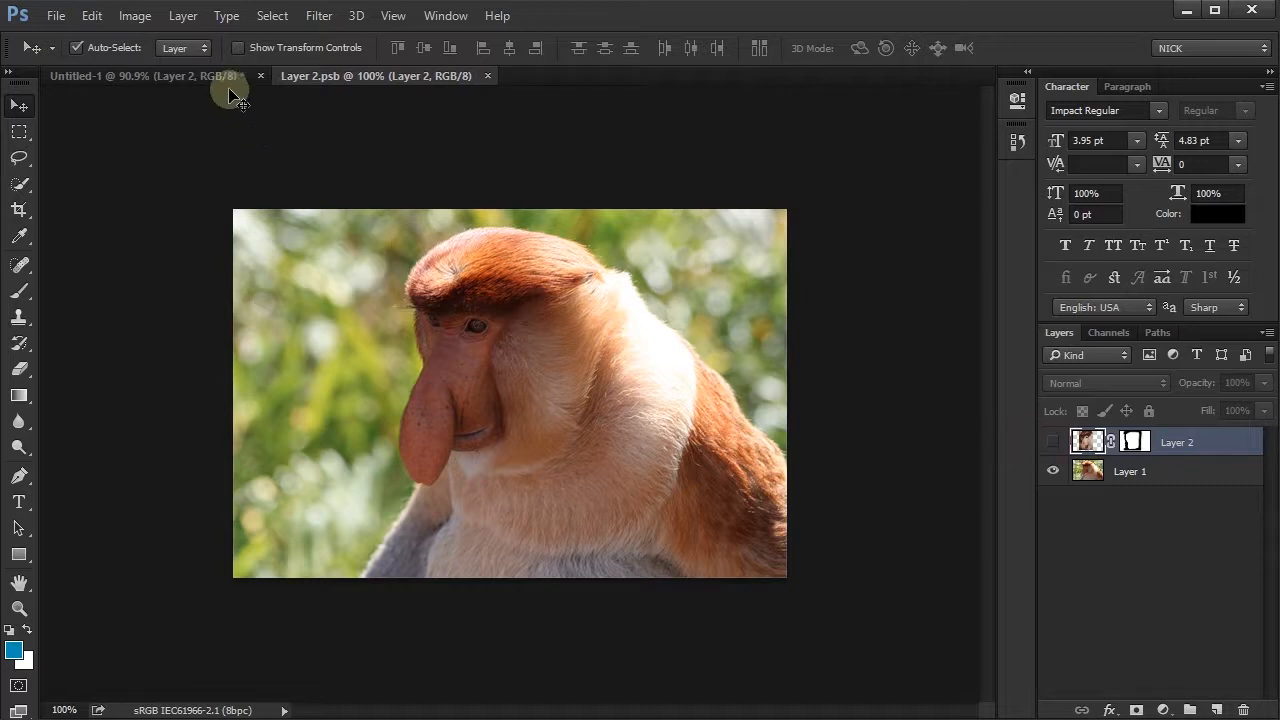
click(226, 79)
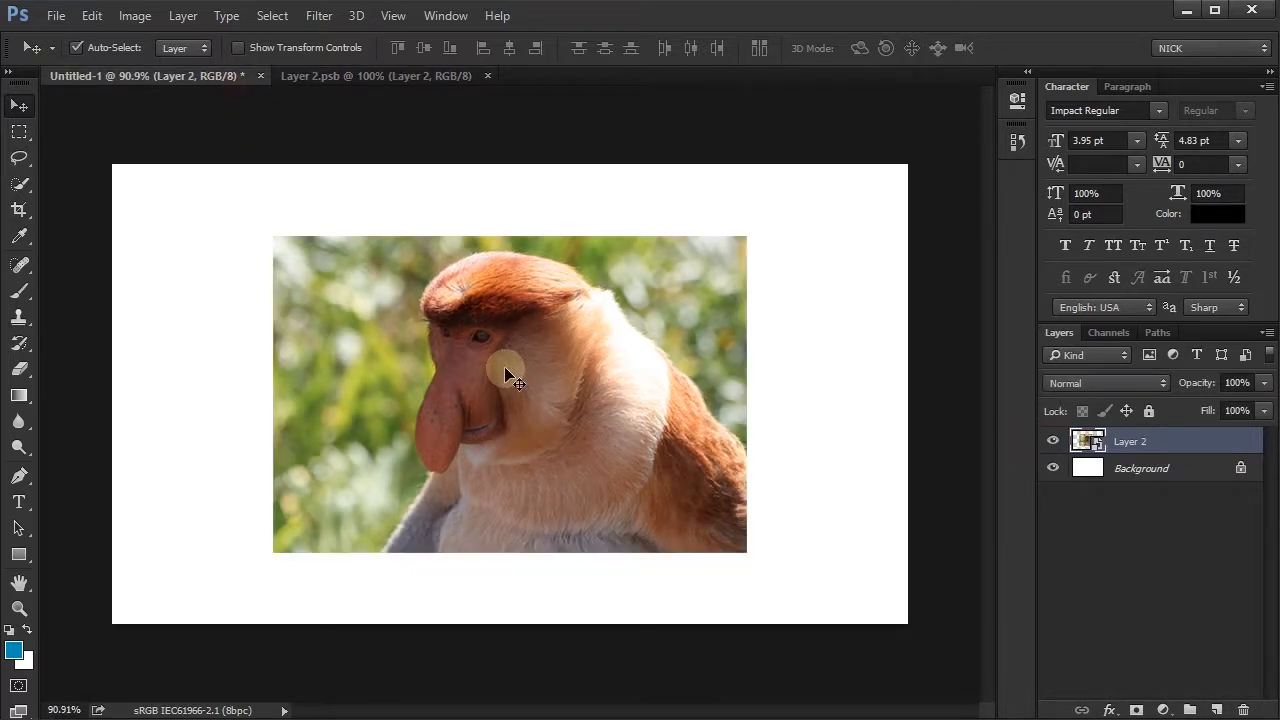
click(488, 77)
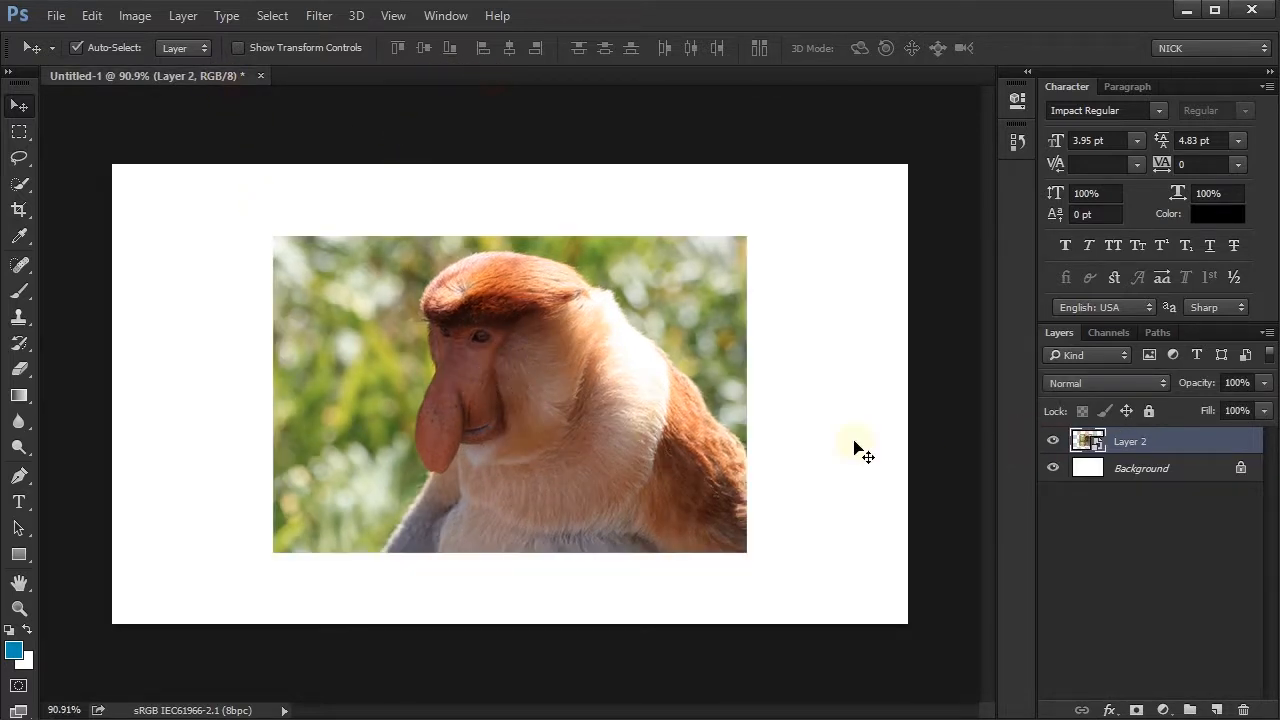
- Reopen the Smart Object's contents and copy its Layer 1 into Untitled-1, positioning the copy over the Smart Object
double_click(1088, 441)
click(1055, 443)
click(1053, 448)
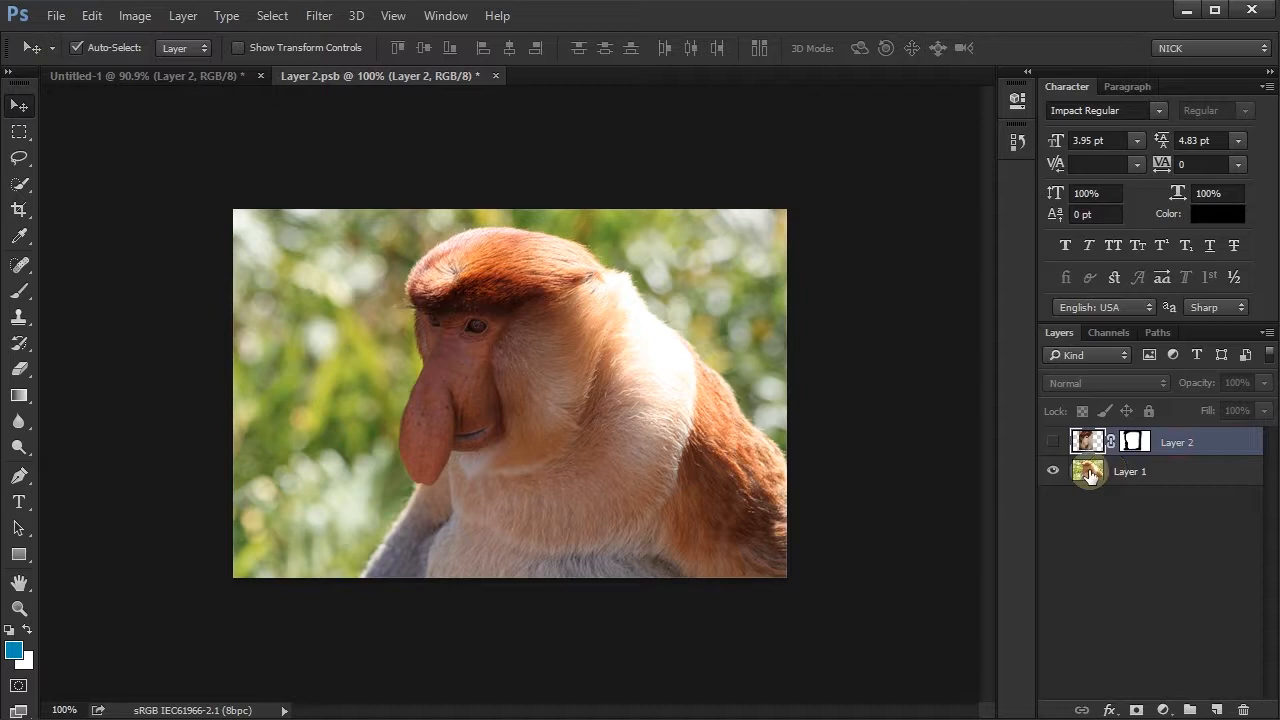
drag(617, 417, 517, 443)
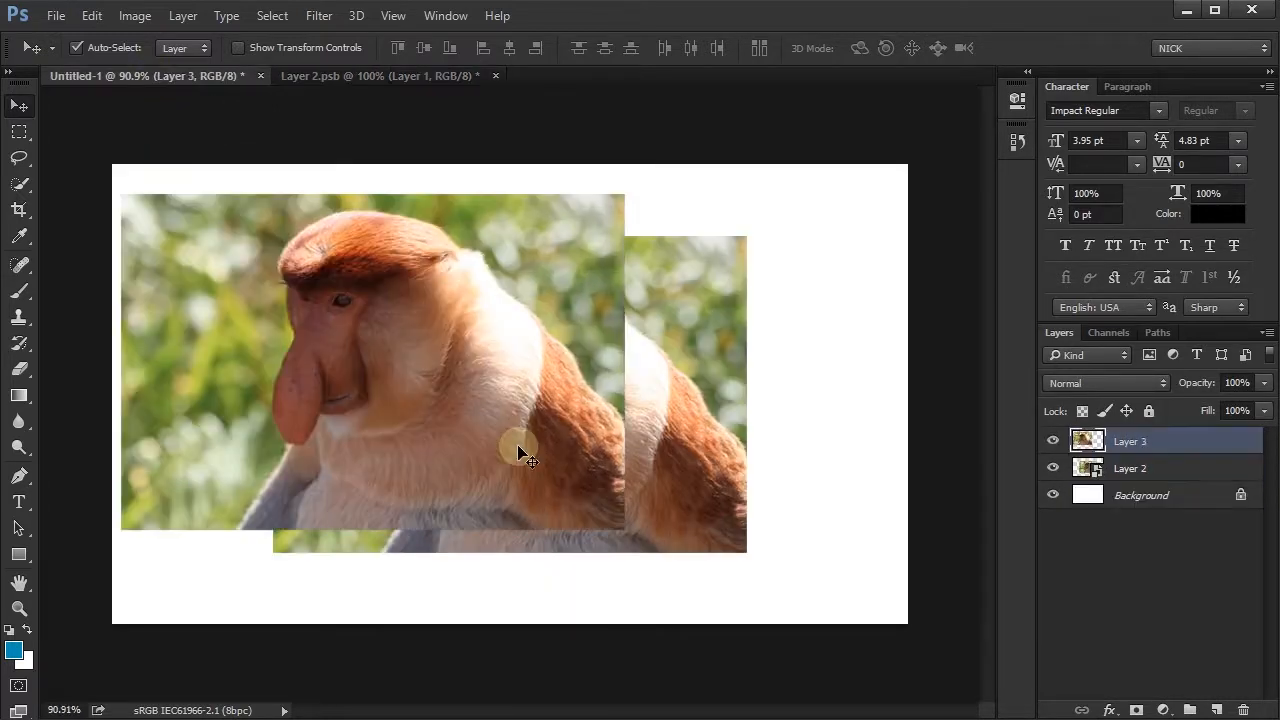
mouse_move(425, 394)
mouse_down()
mouse_move(505, 394)
mouse_move(423, 417)
mouse_up()
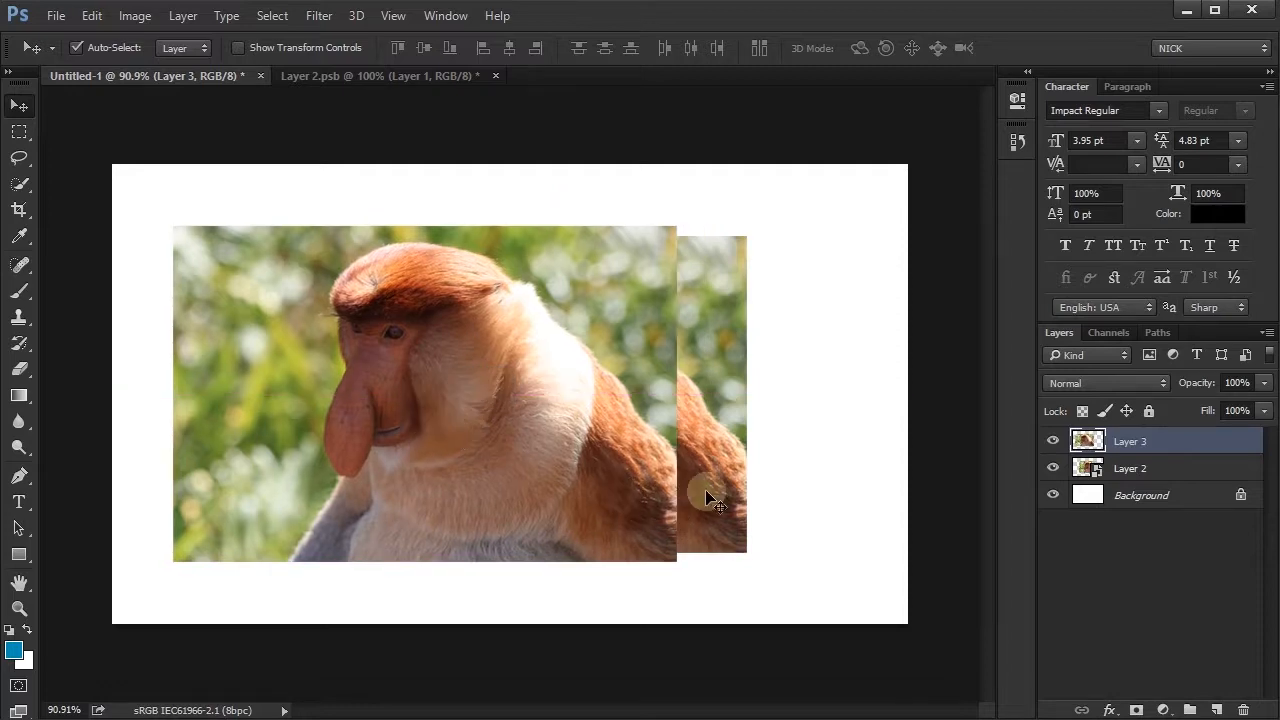
- Delete the Layer 2 Smart Object from Untitled-1 and move the copied monkey photo to the right
click(702, 493)
click(1245, 707)
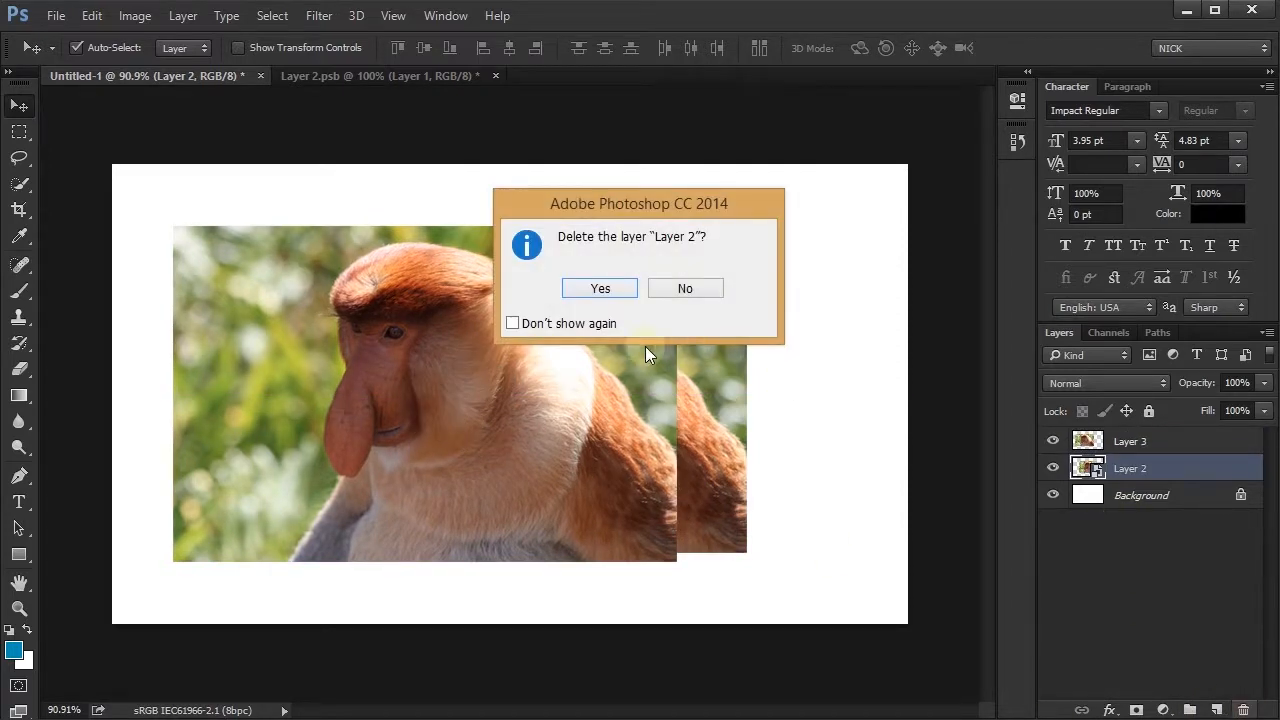
click(592, 287)
drag(364, 462, 580, 471)
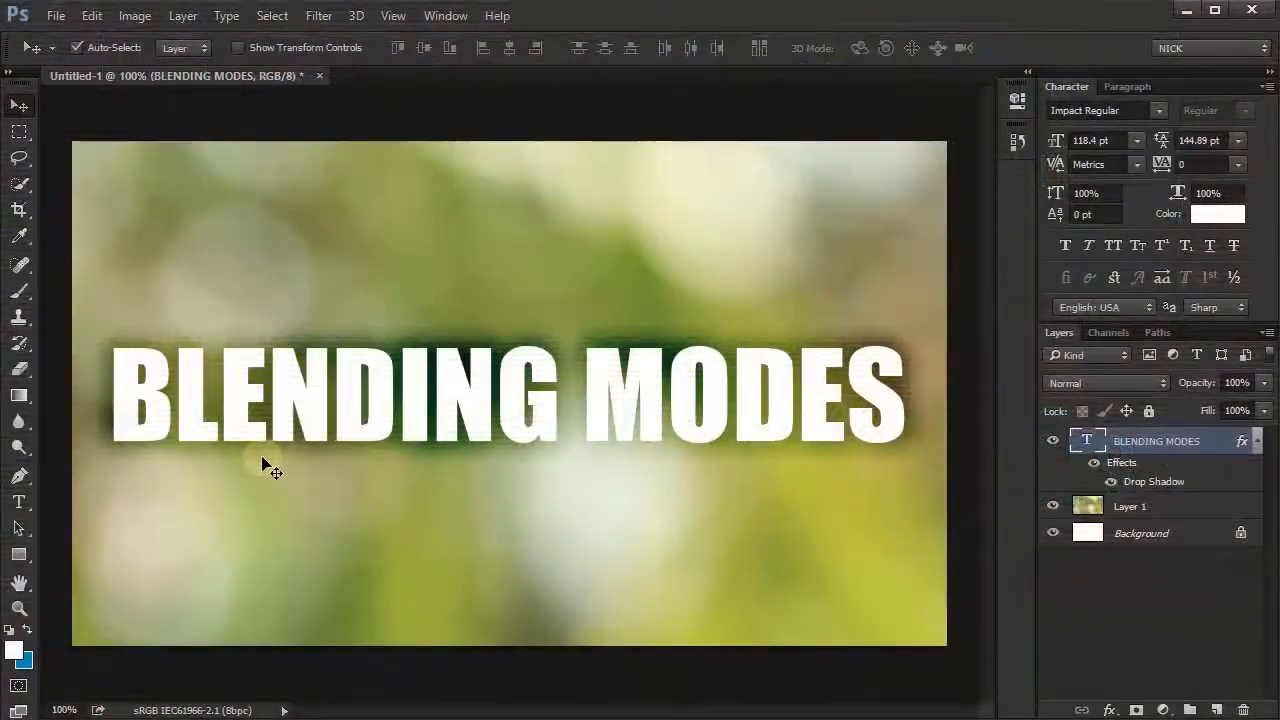
- Toggle the BLENDING MODES text's Drop Shadow off and on, and convert the text layer to a Smart Object
click(1112, 483)
click(1113, 483)
right_click(1170, 434)
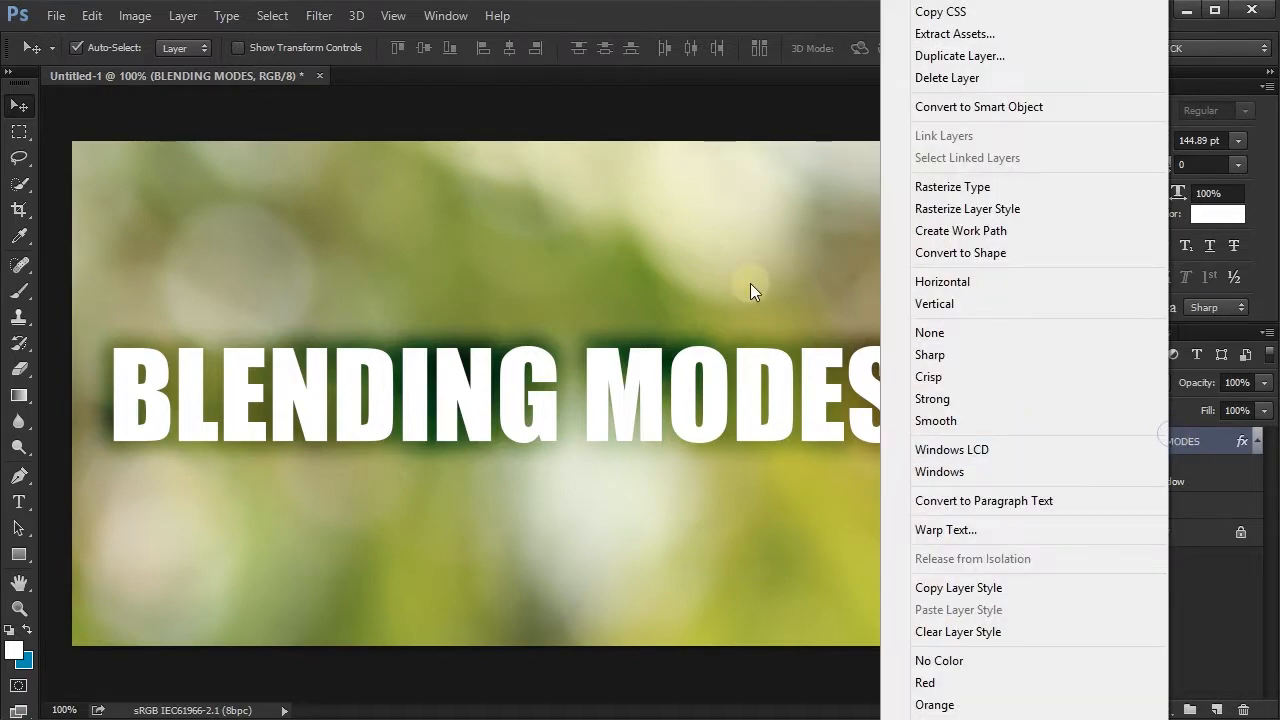
click(996, 106)
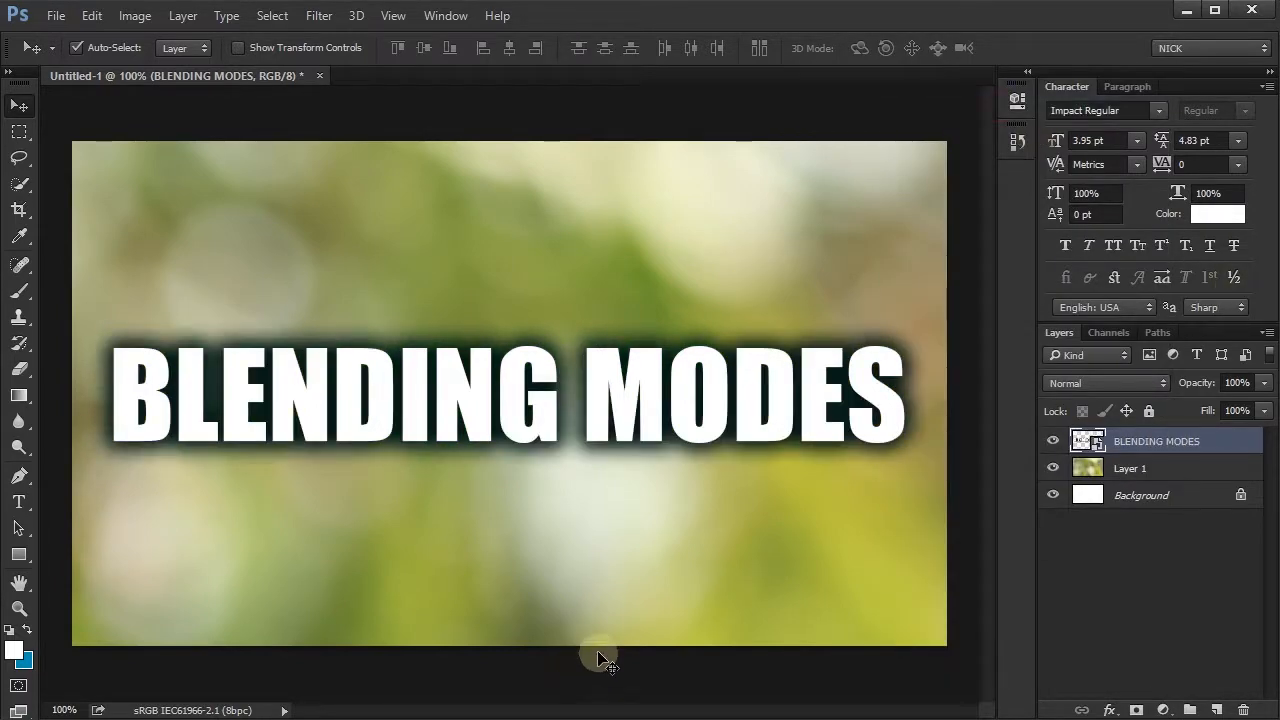
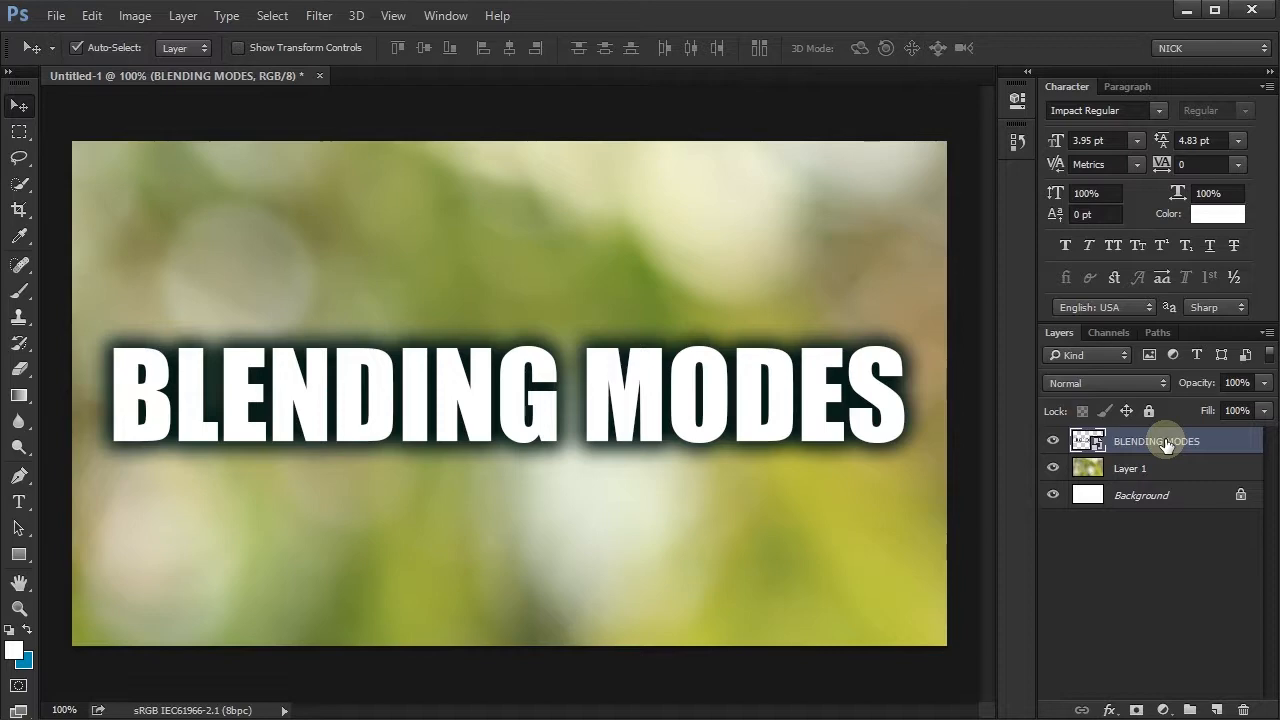
- Open the BLENDING MODES Smart Object's contents and copy its text layer into Untitled-1
double_click(1087, 441)
drag(537, 414, 520, 512)
click(730, 383)
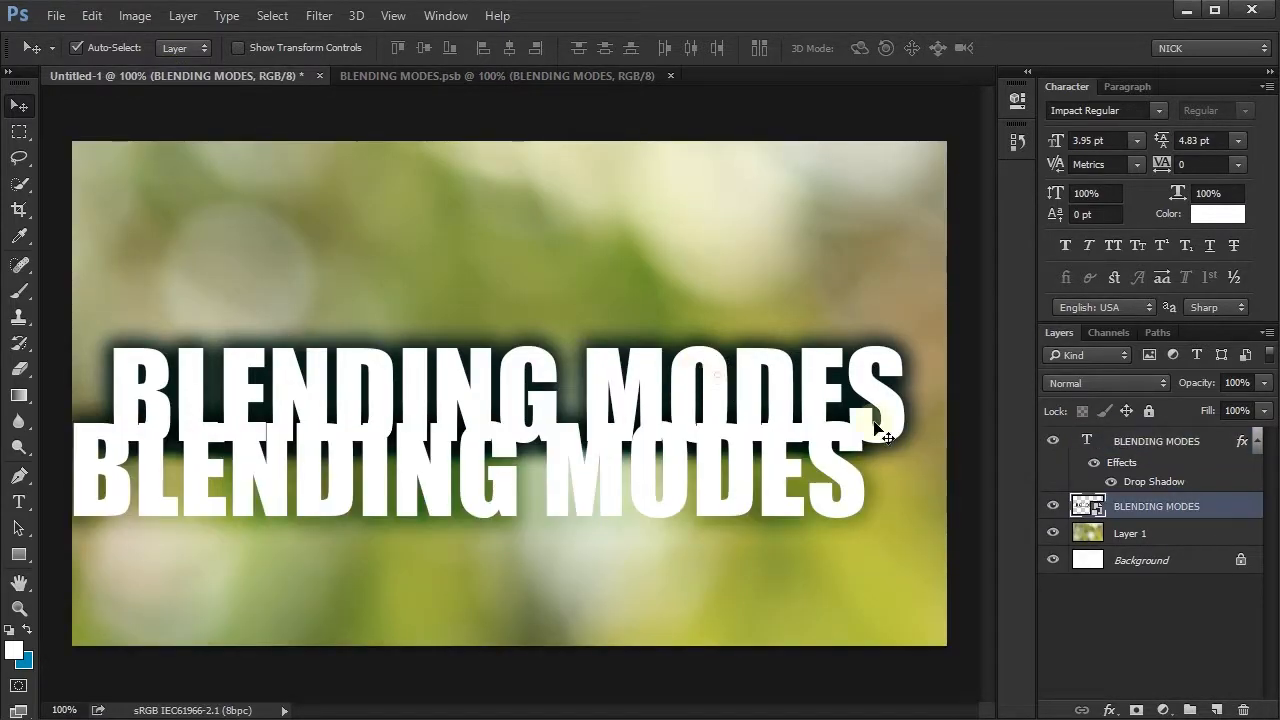
- Delete the BLENDING MODES Smart Object from Untitled-1 and move the copied text into its former position
click(1243, 710)
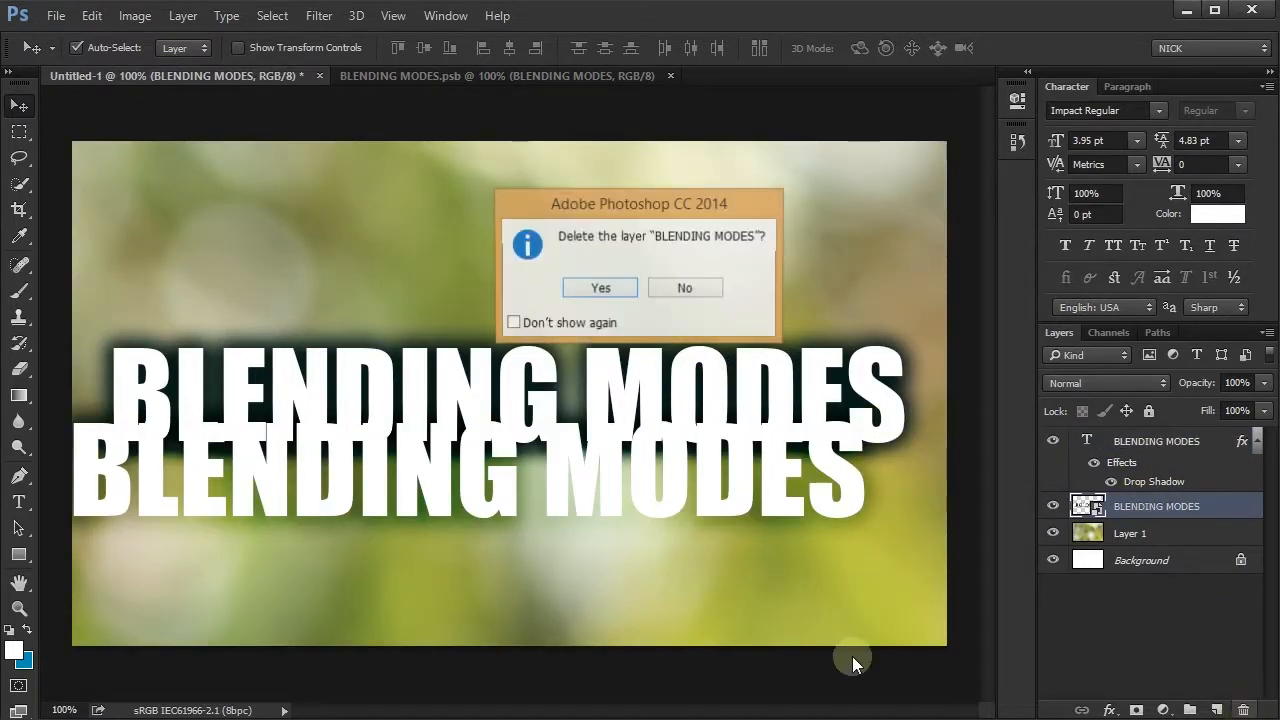
click(606, 290)
drag(638, 461, 682, 391)
- Copy the BLENDING MODES text layer's style and clear the style from the layer
right_click(1162, 443)
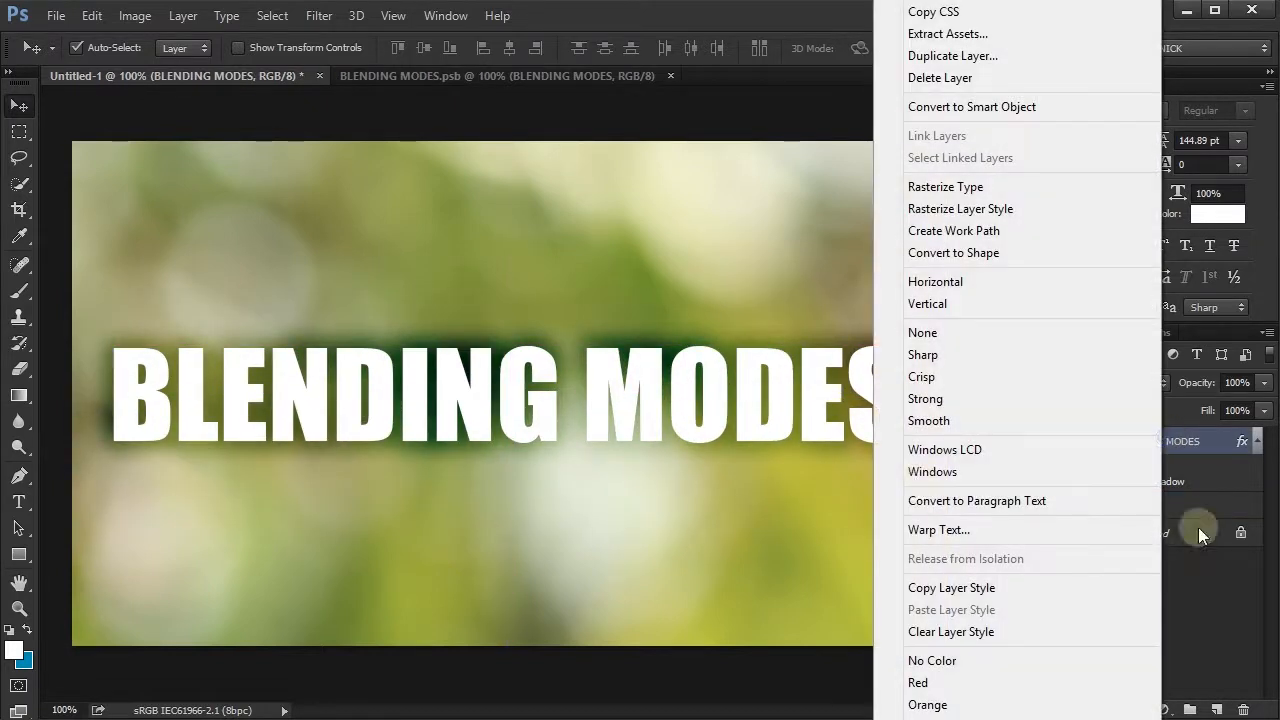
click(968, 587)
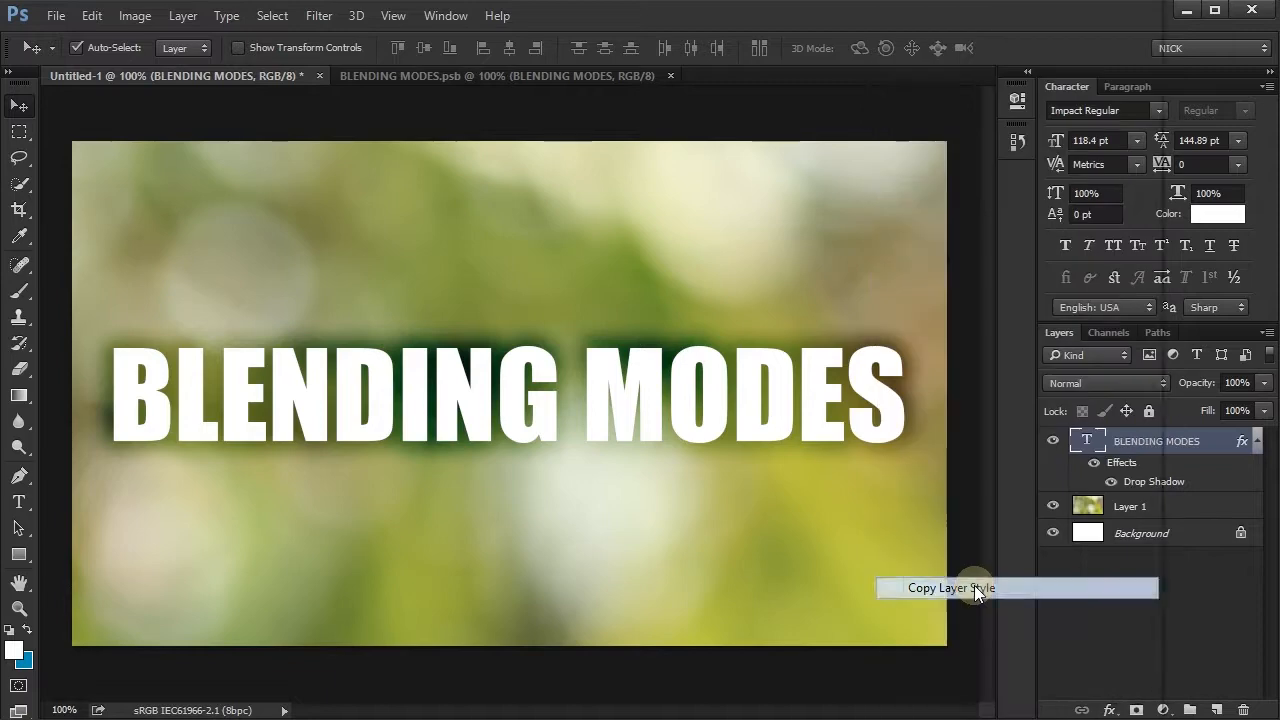
right_click(1148, 447)
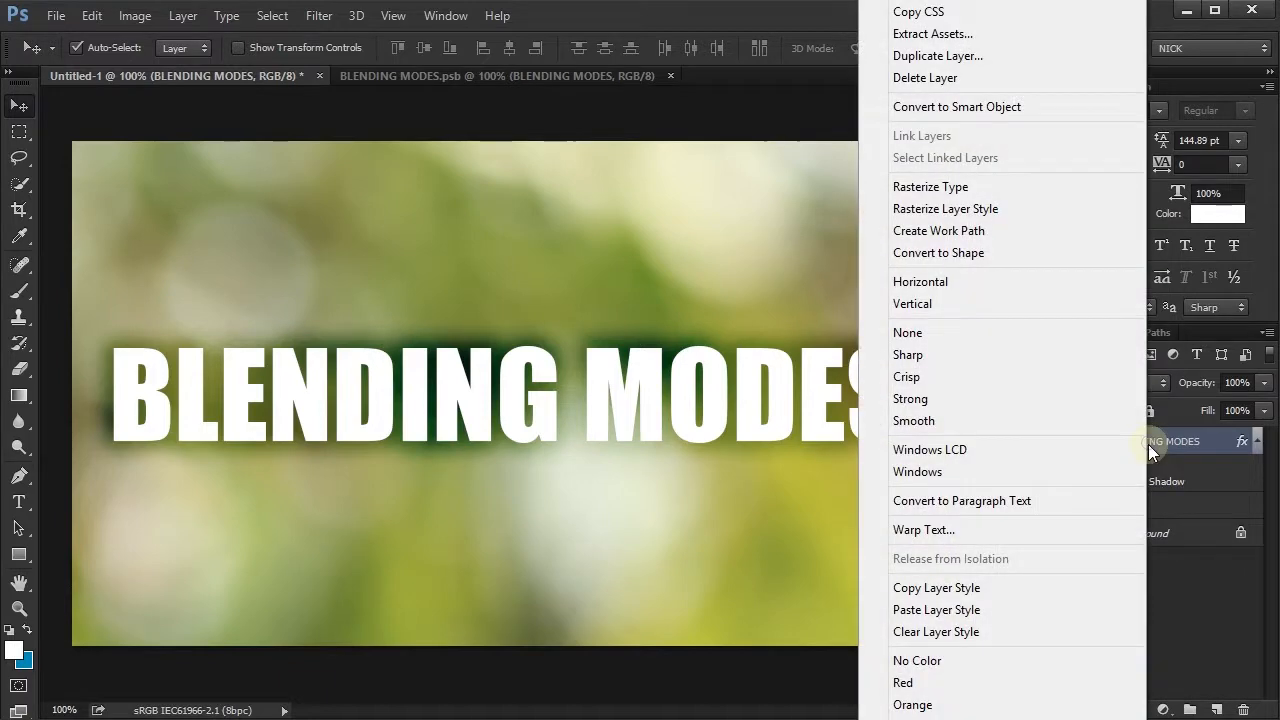
click(944, 636)
- Convert the BLENDING MODES text layer to a Smart Object and paste the copied layer style onto it
right_click(1228, 440)
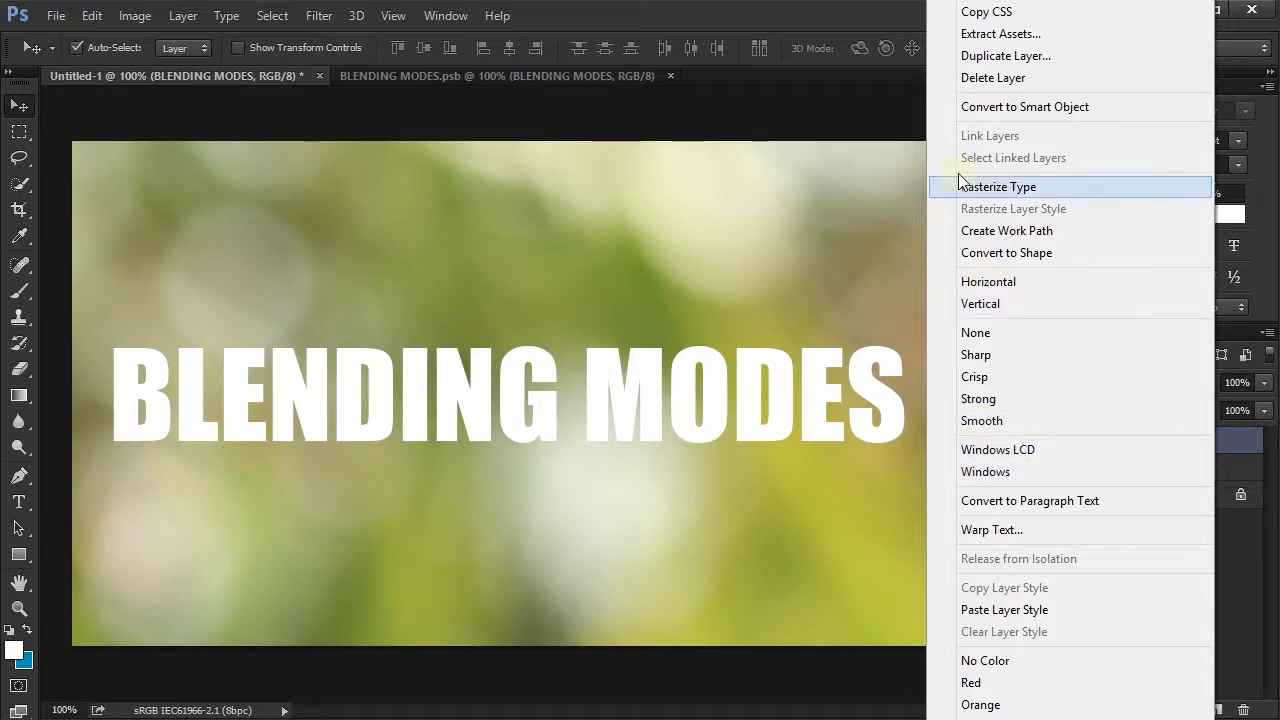
click(1020, 106)
right_click(1170, 445)
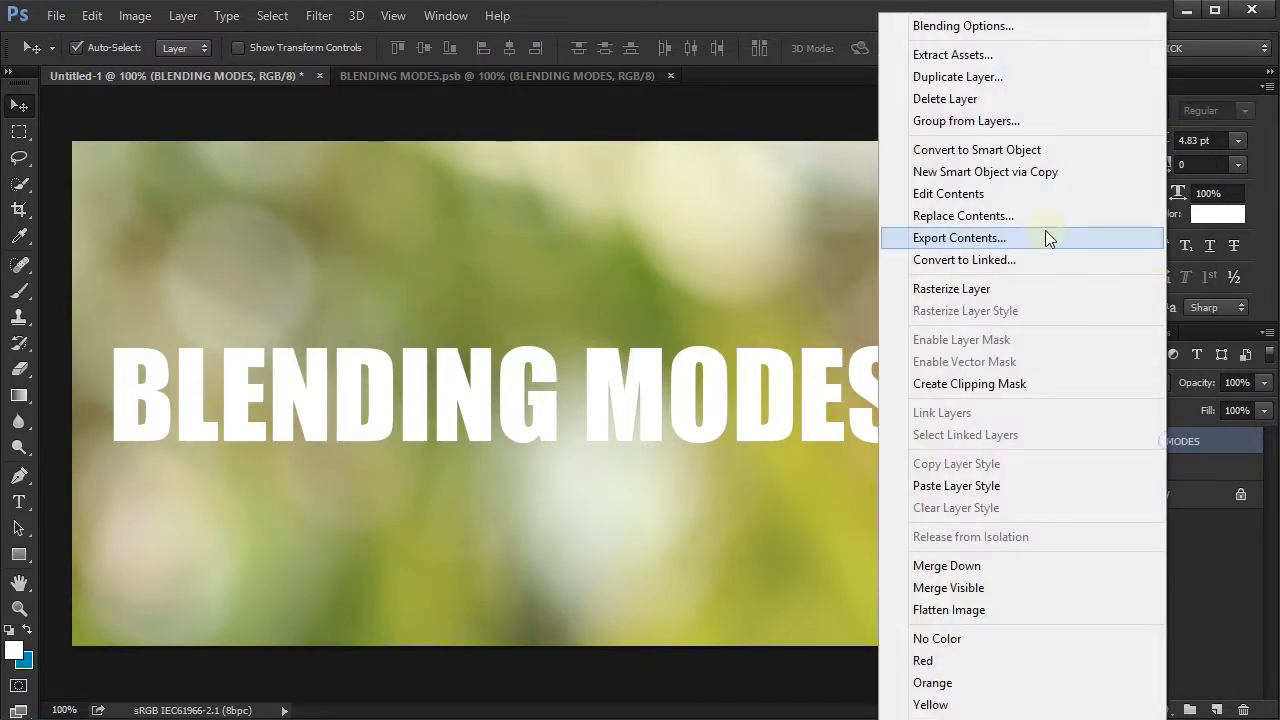
click(991, 486)
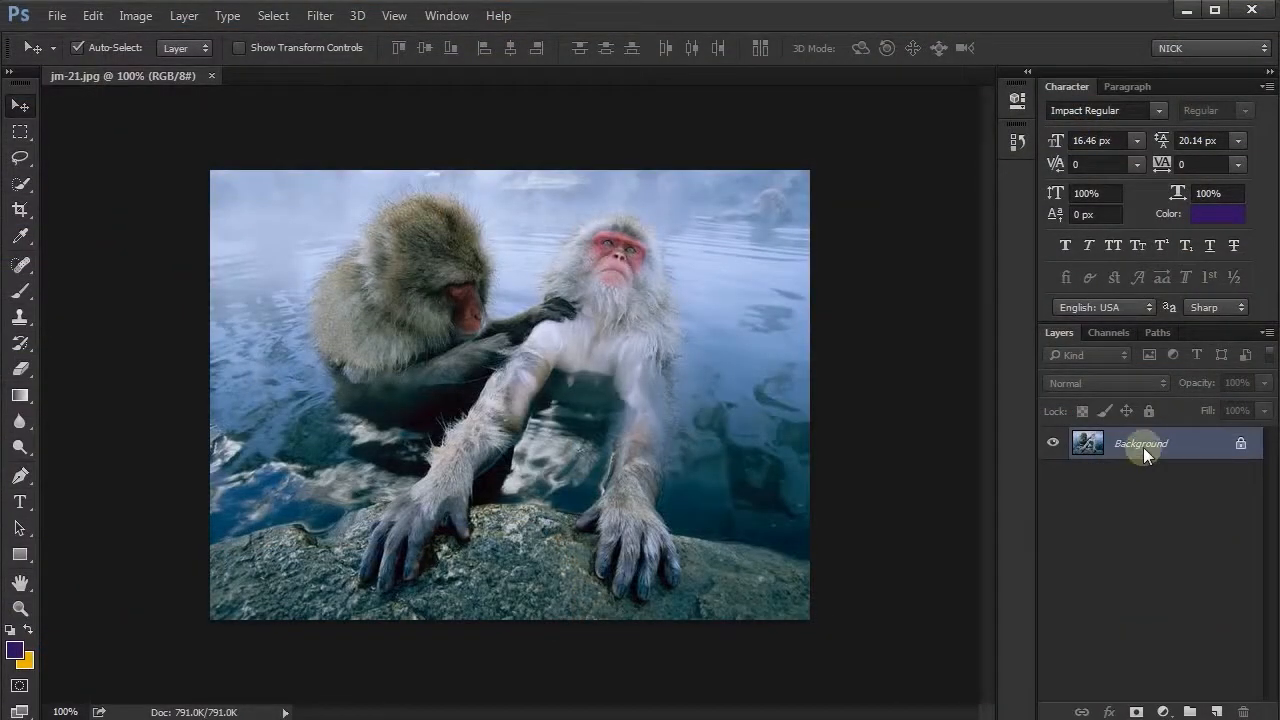
- Unlock the Background of jm-21.jpg as Layer 0 and convert it to a Smart Object
double_click(1185, 444)
click(634, 149)
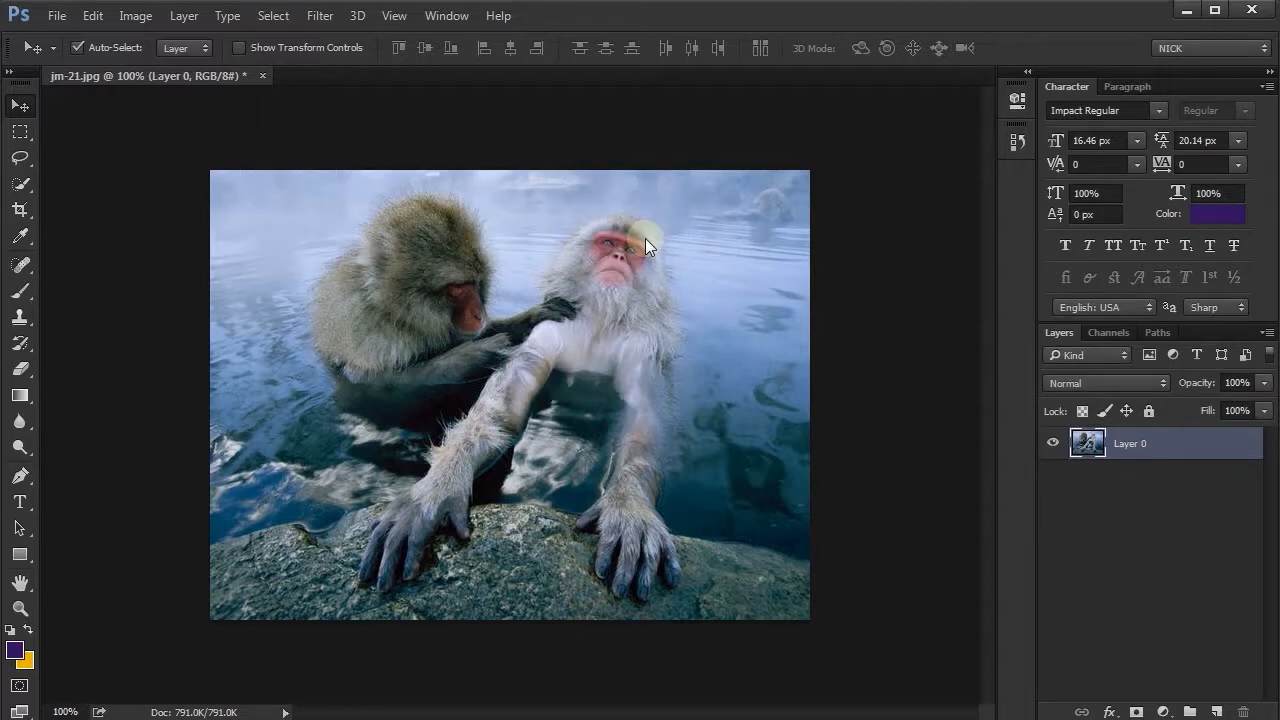
right_click(1183, 444)
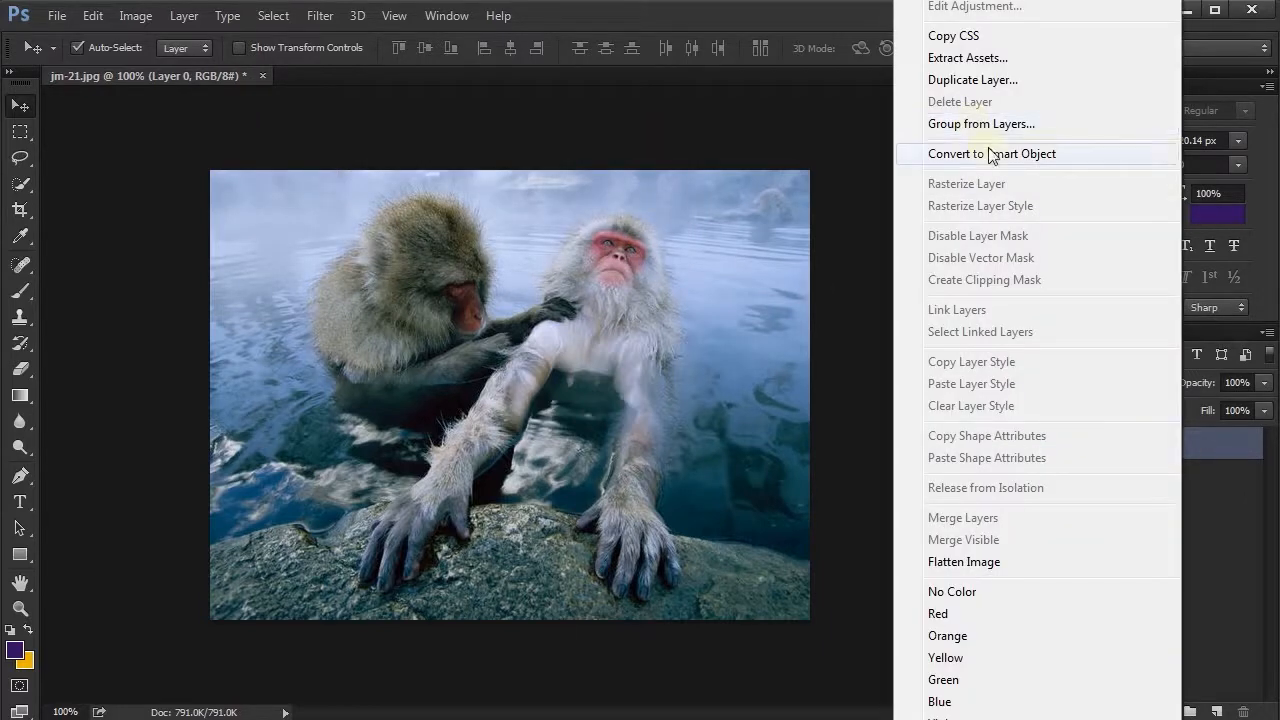
click(990, 153)
- Open the Layer 0 Smart Object's contents and set the status information to Document Profile
double_click(1087, 443)
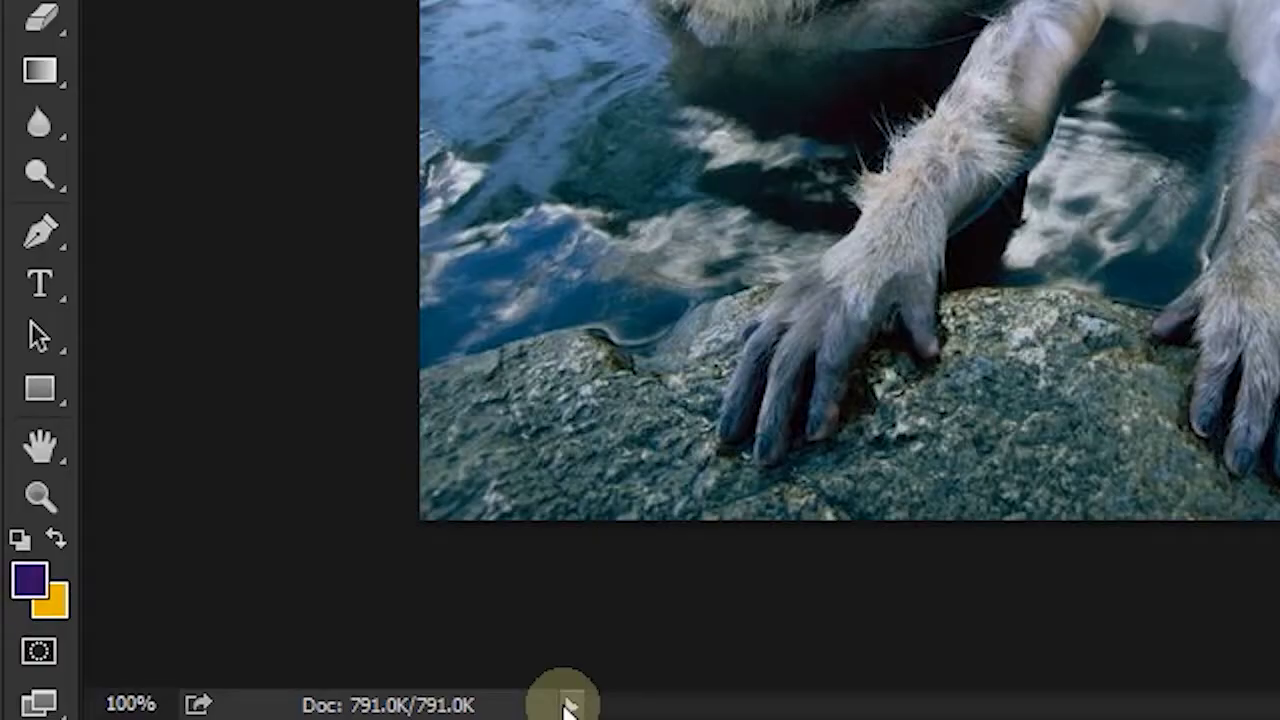
click(284, 712)
click(731, 355)
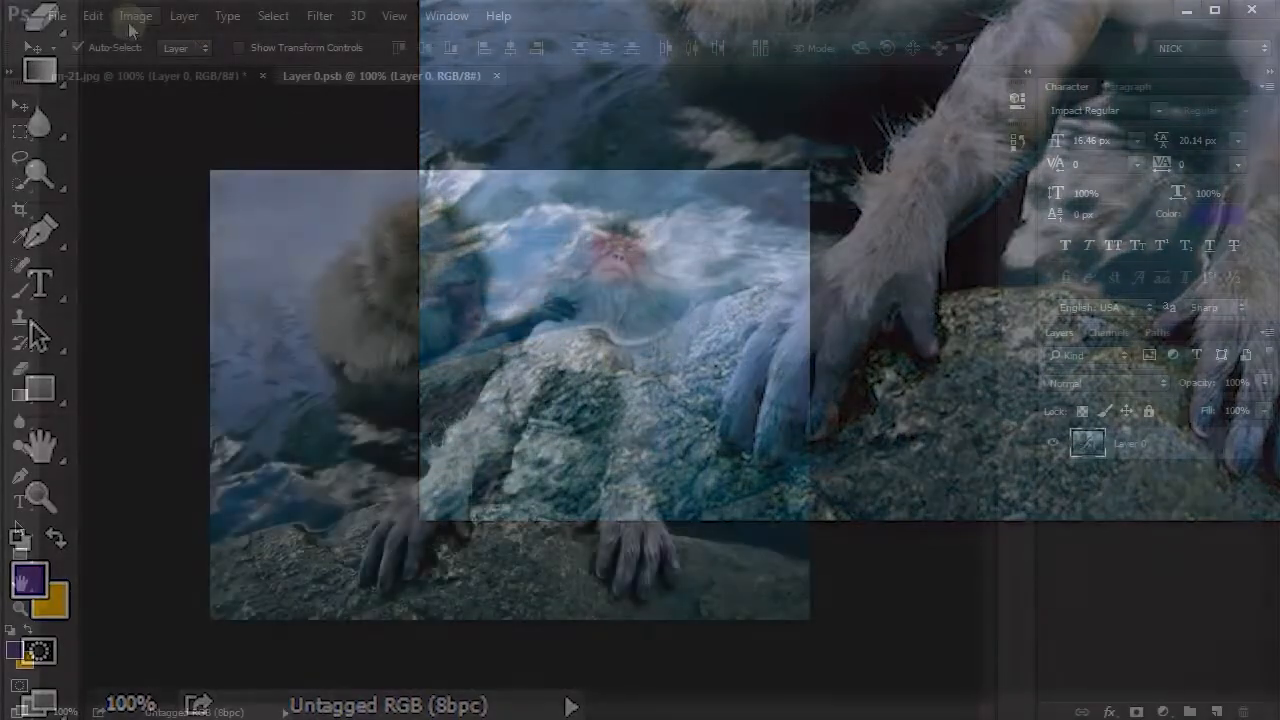
- Convert Layer 0.psb to 16 Bits/Channel and to CMYK Color, accepting the U.S. Web Coated (SWOP) v2 profile
click(130, 22)
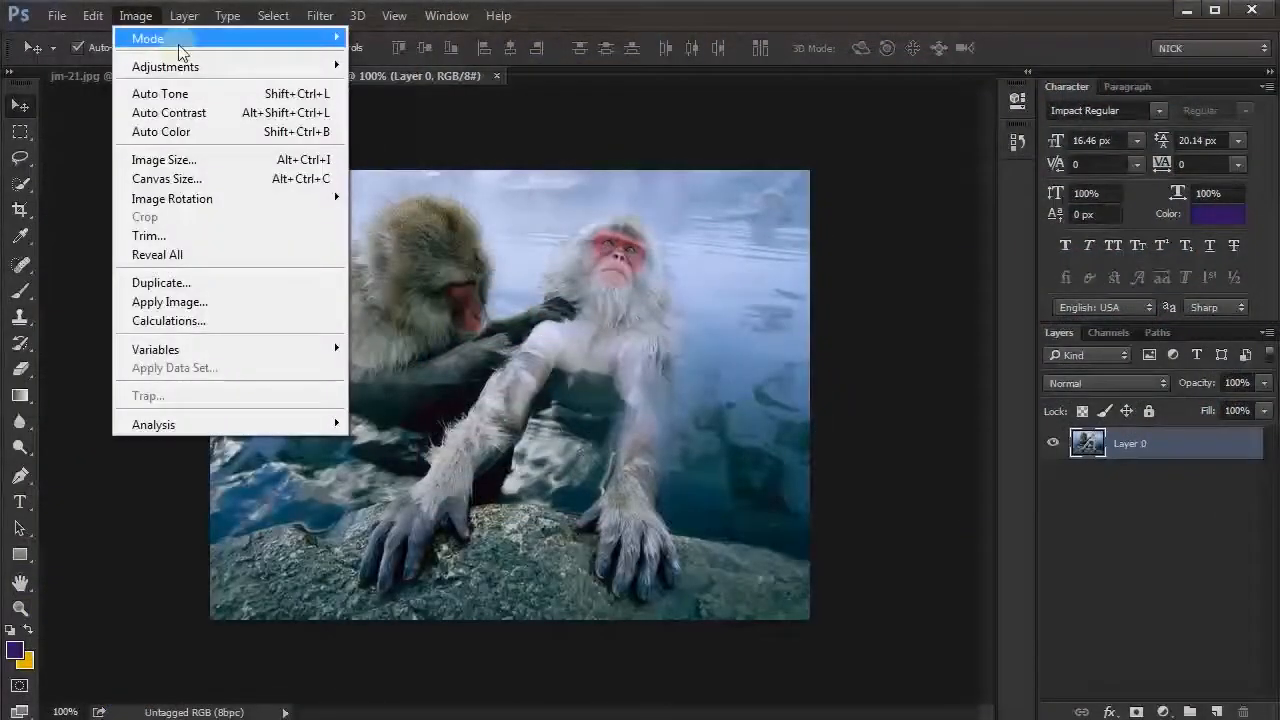
mouse_move(211, 44)
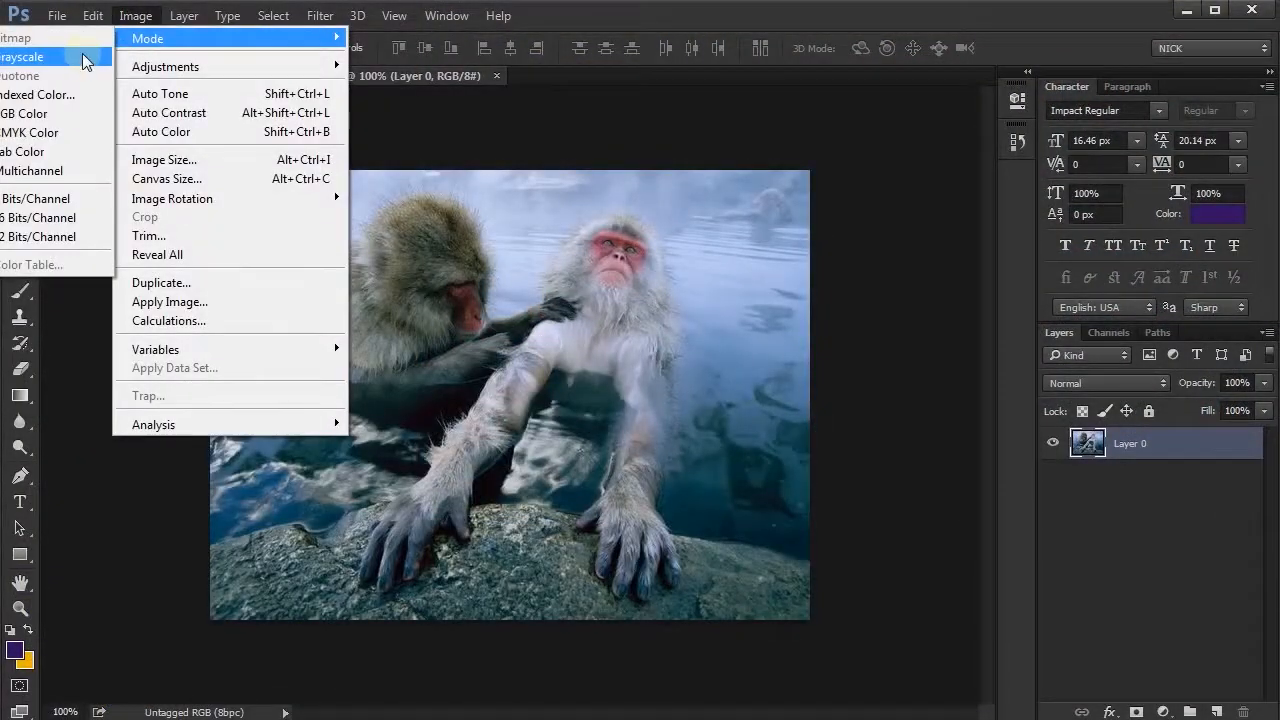
click(40, 217)
click(135, 26)
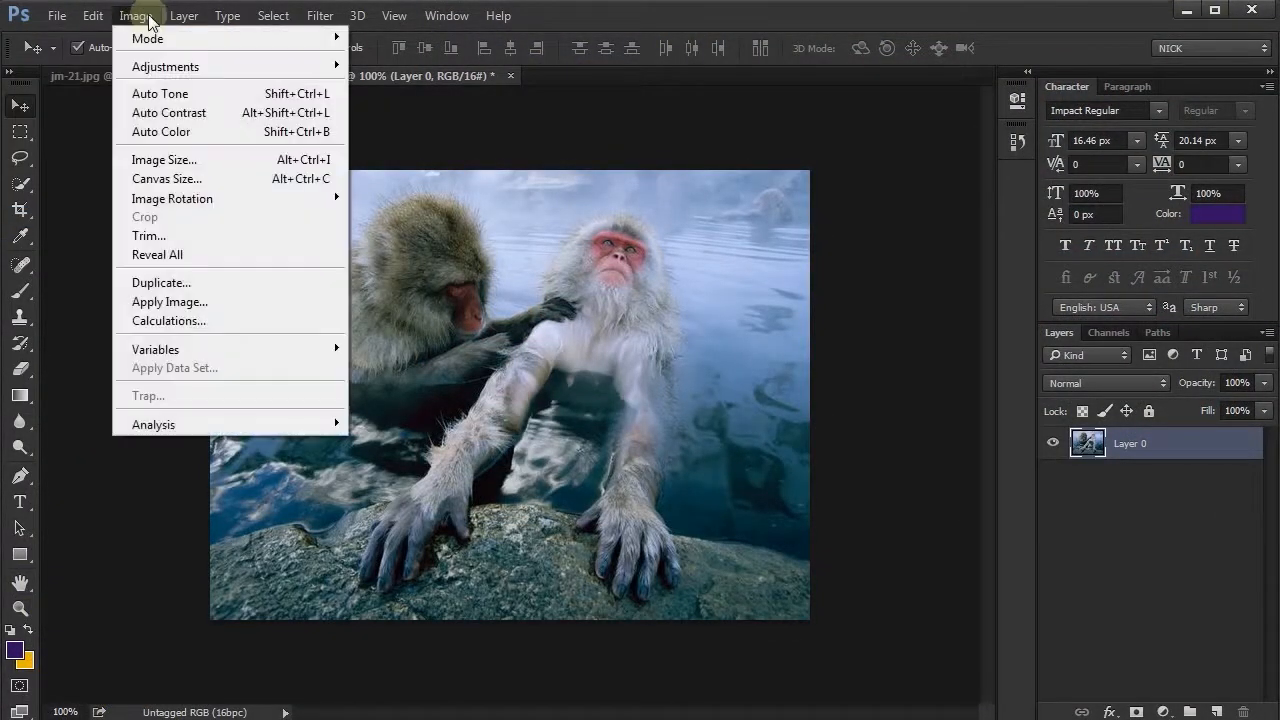
mouse_move(152, 38)
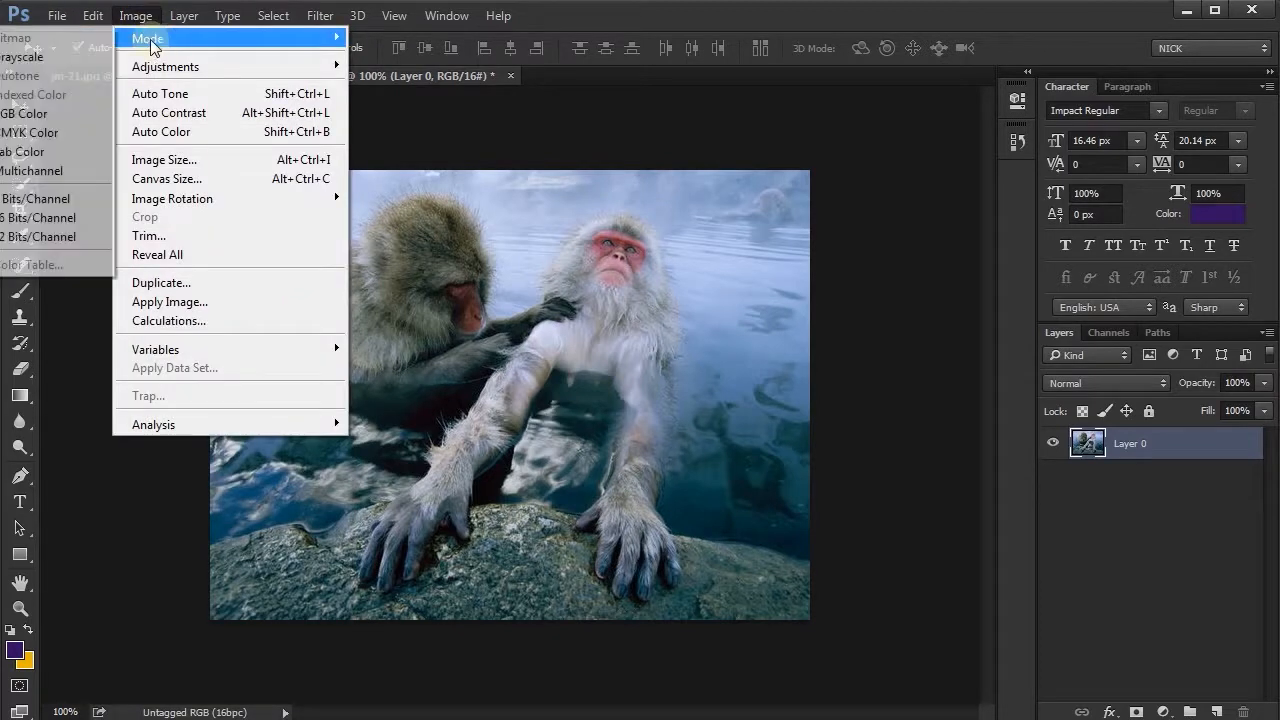
click(32, 132)
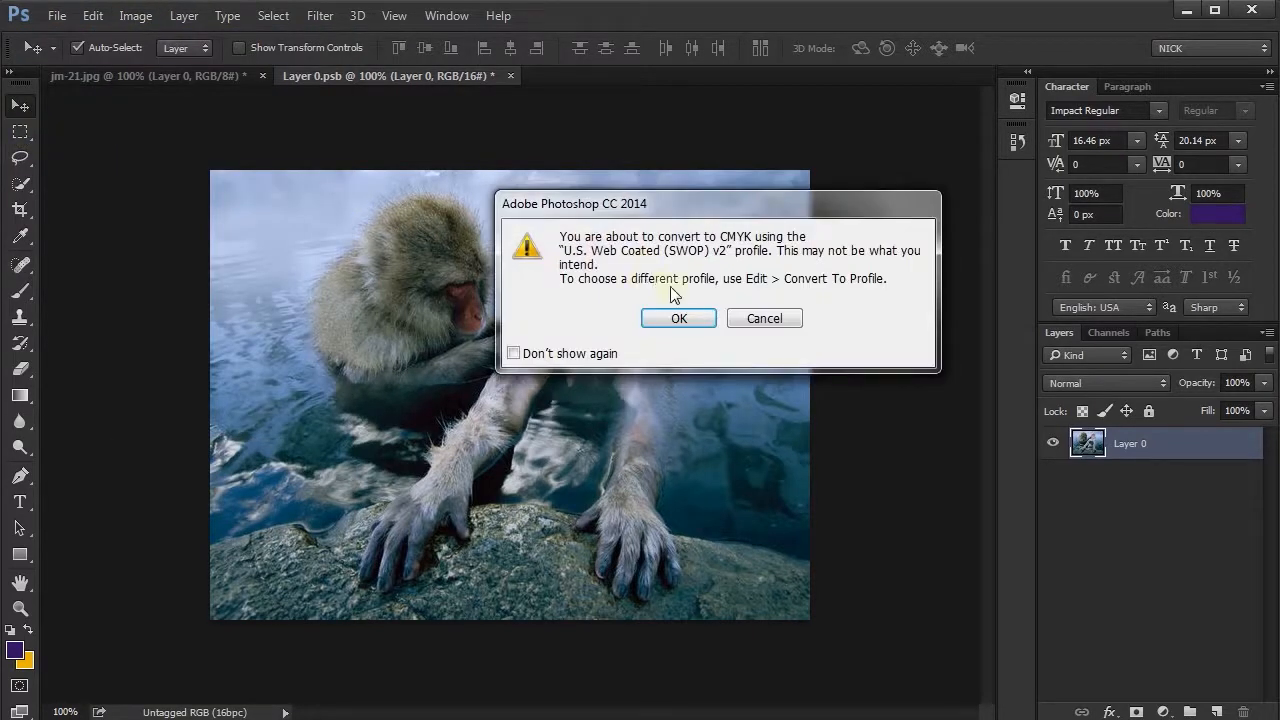
click(679, 318)
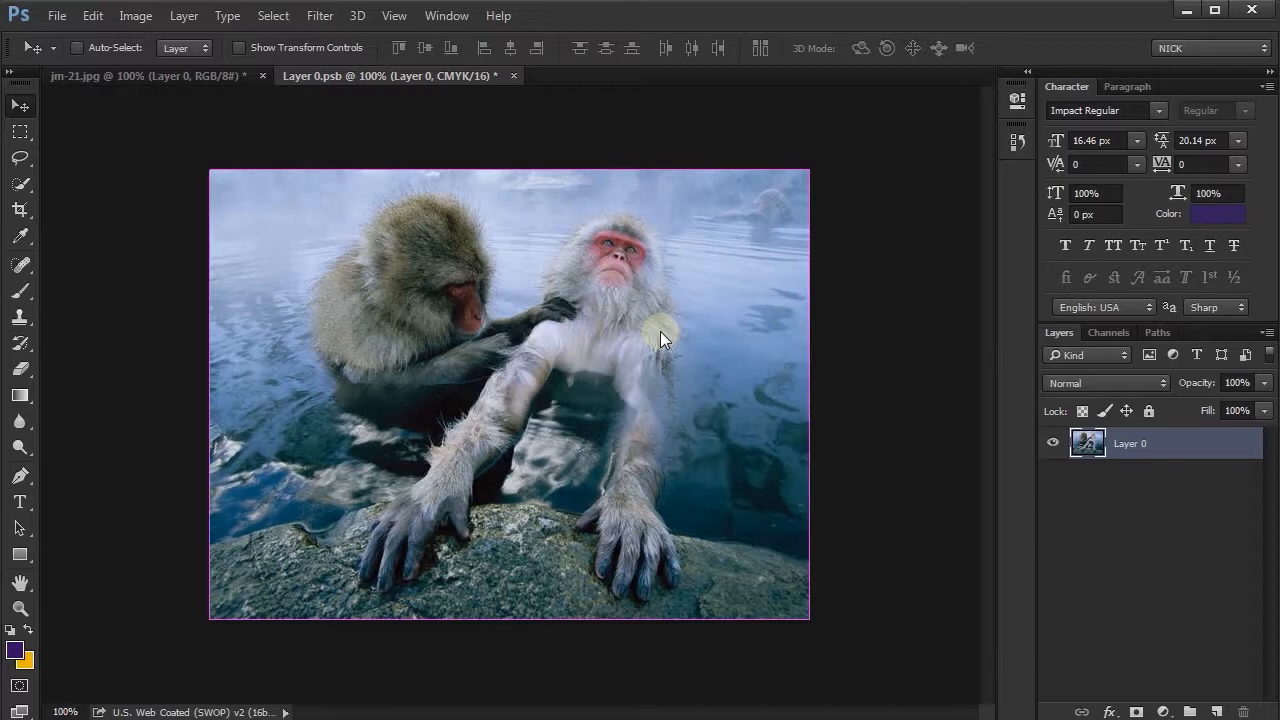
- Show the Document Profile of jm-21.jpg and return to Layer 0.psb to compare their colour modes
click(174, 80)
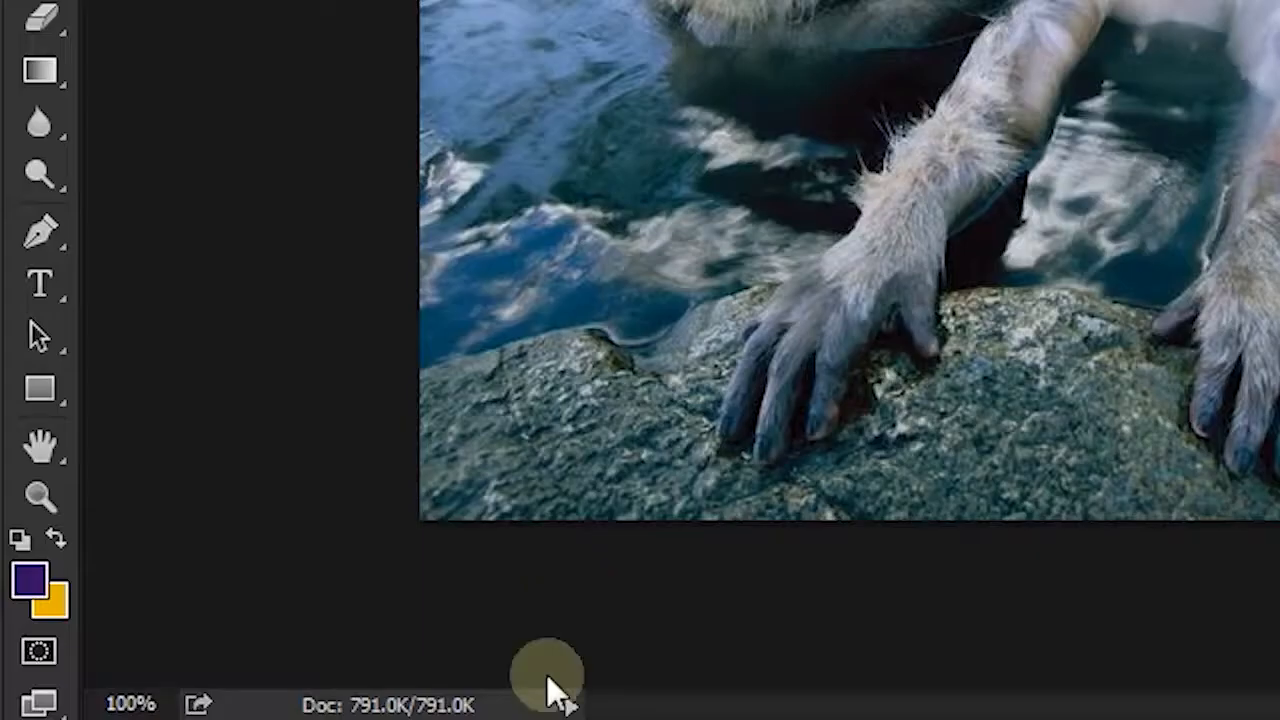
click(285, 712)
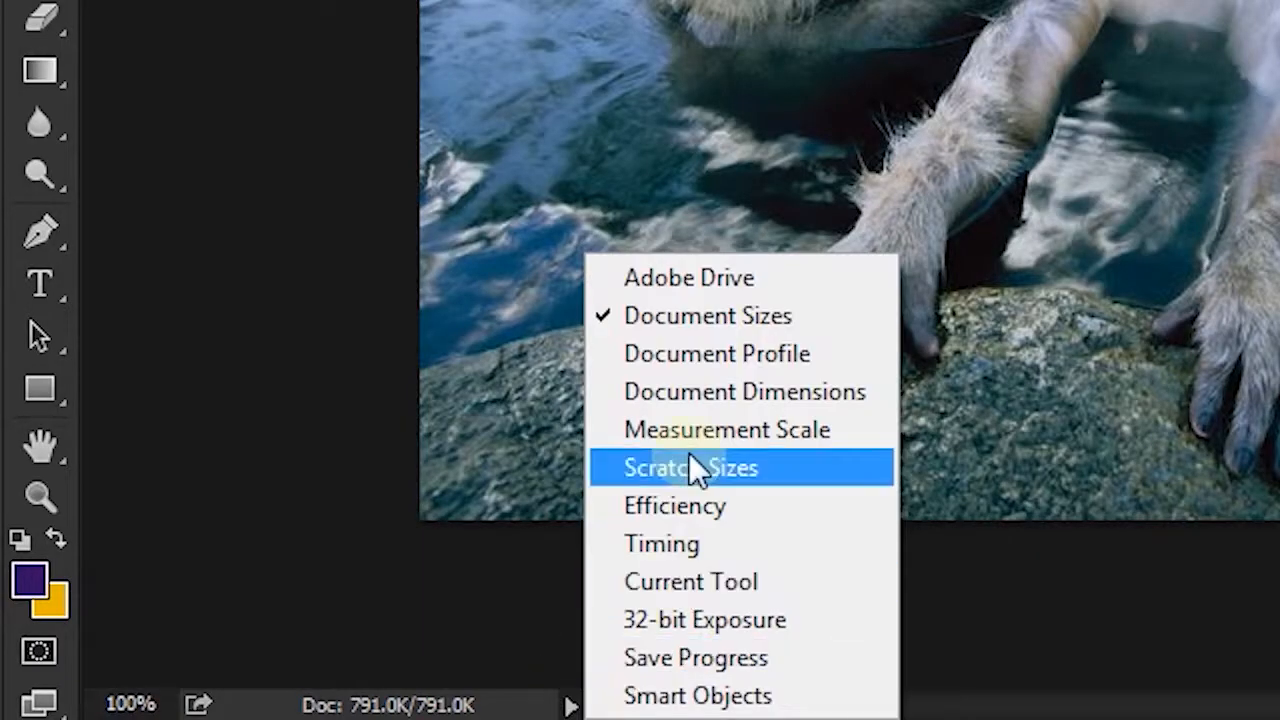
click(697, 359)
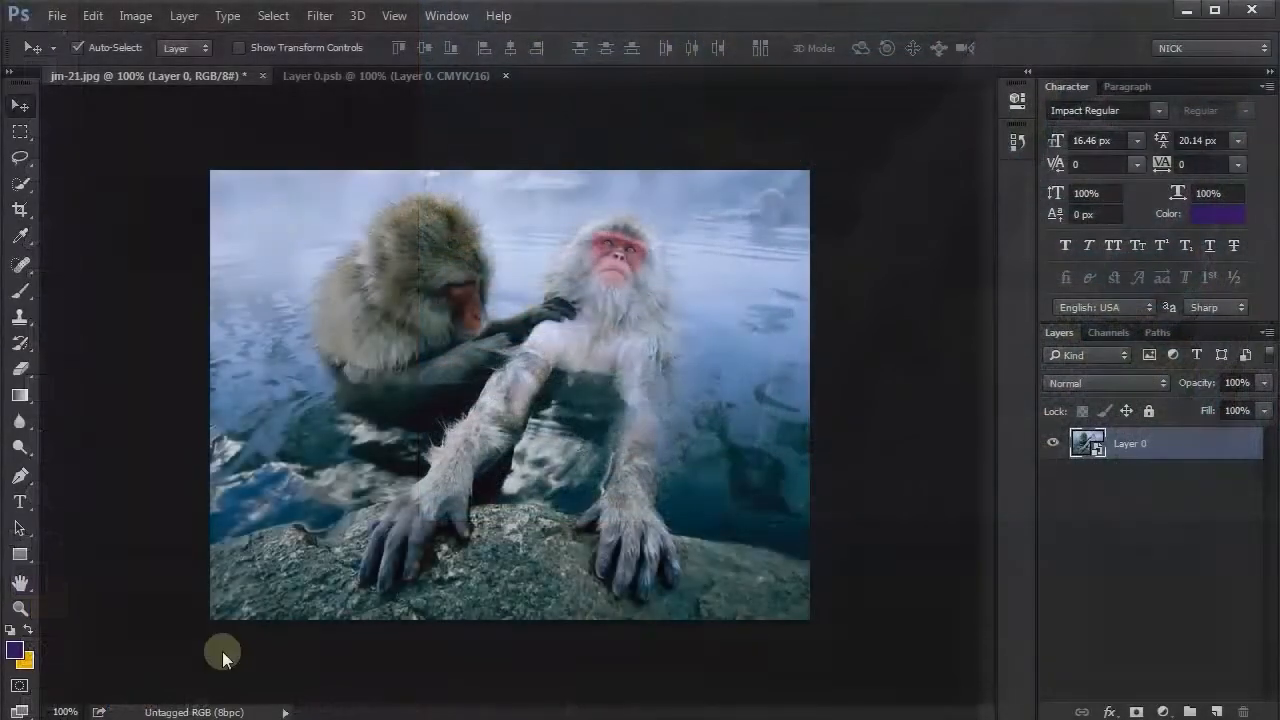
click(381, 76)
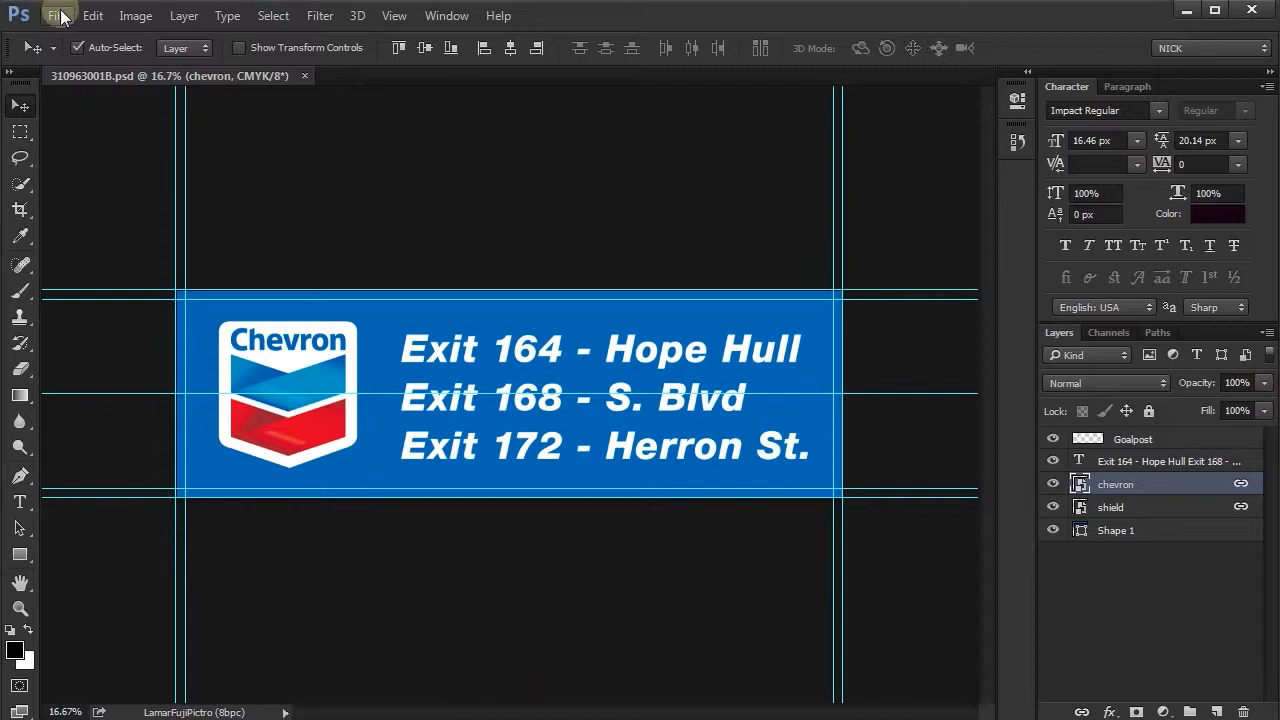
- Review the Profile Mismatches options in Color Settings and accept with Ask When Opening and Ask When Pasting enabled
click(92, 15)
mouse_move(135, 15)
mouse_move(92, 15)
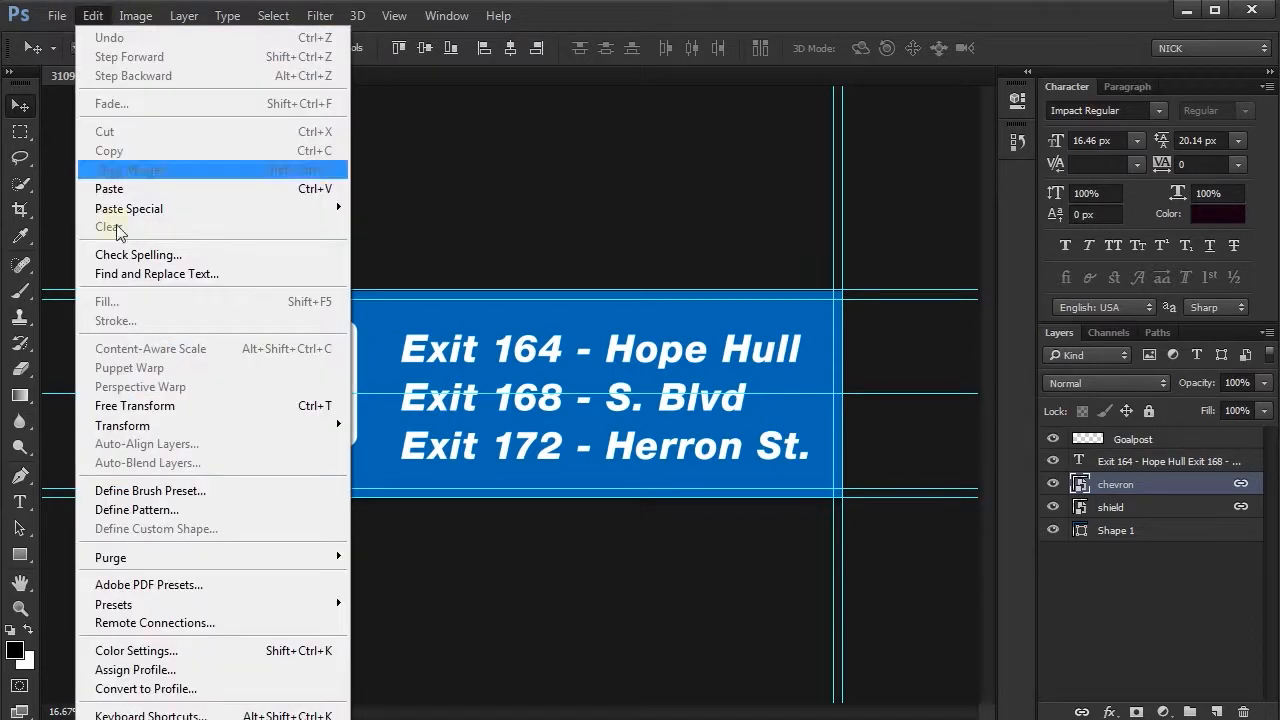
click(142, 652)
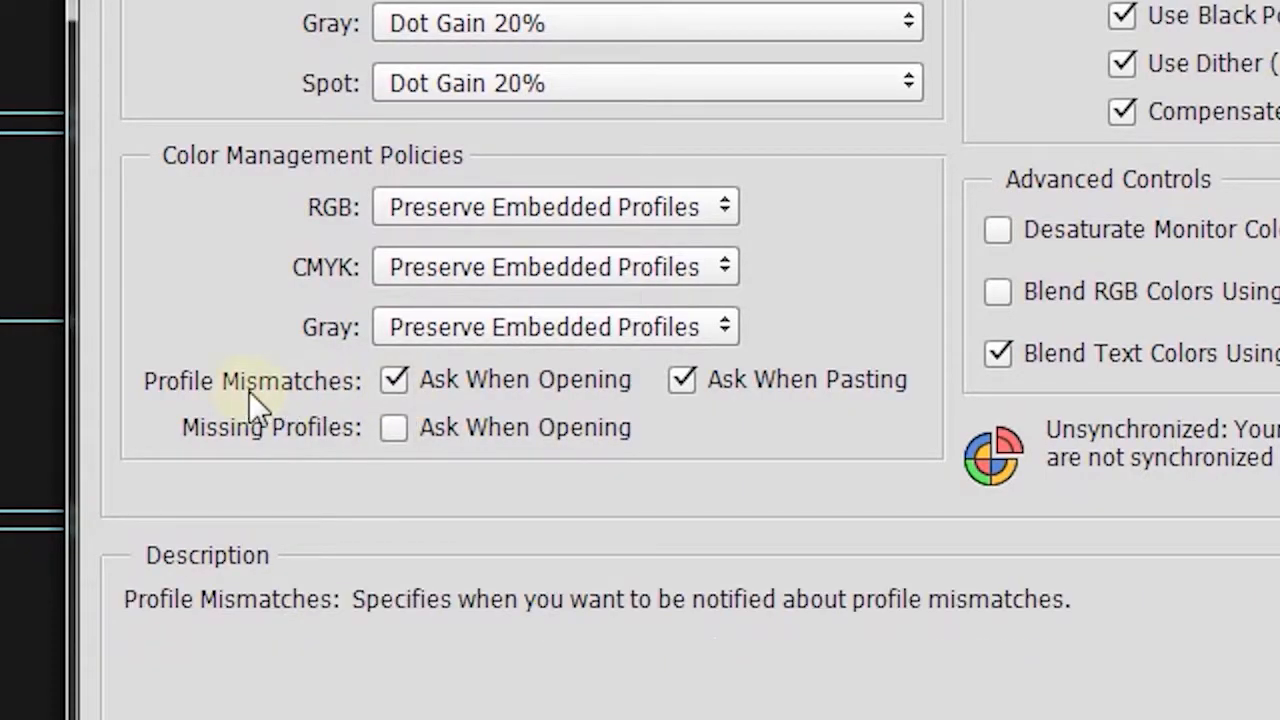
click(390, 381)
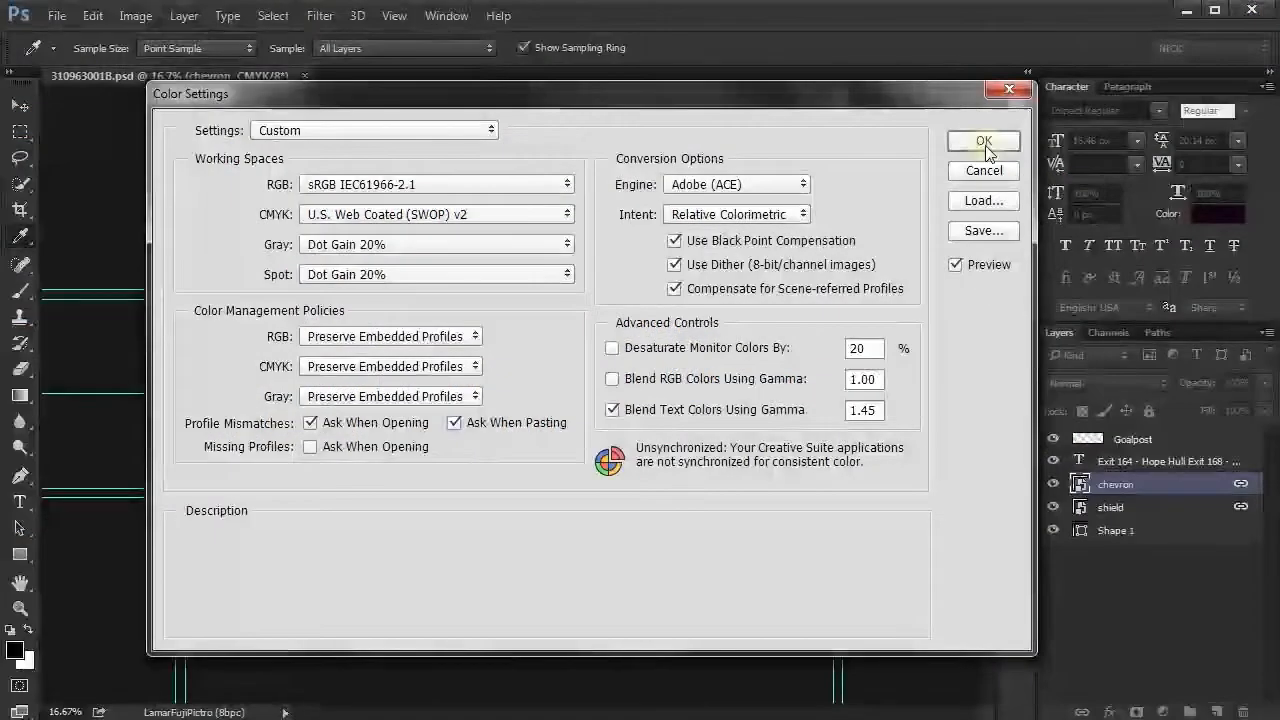
click(985, 150)
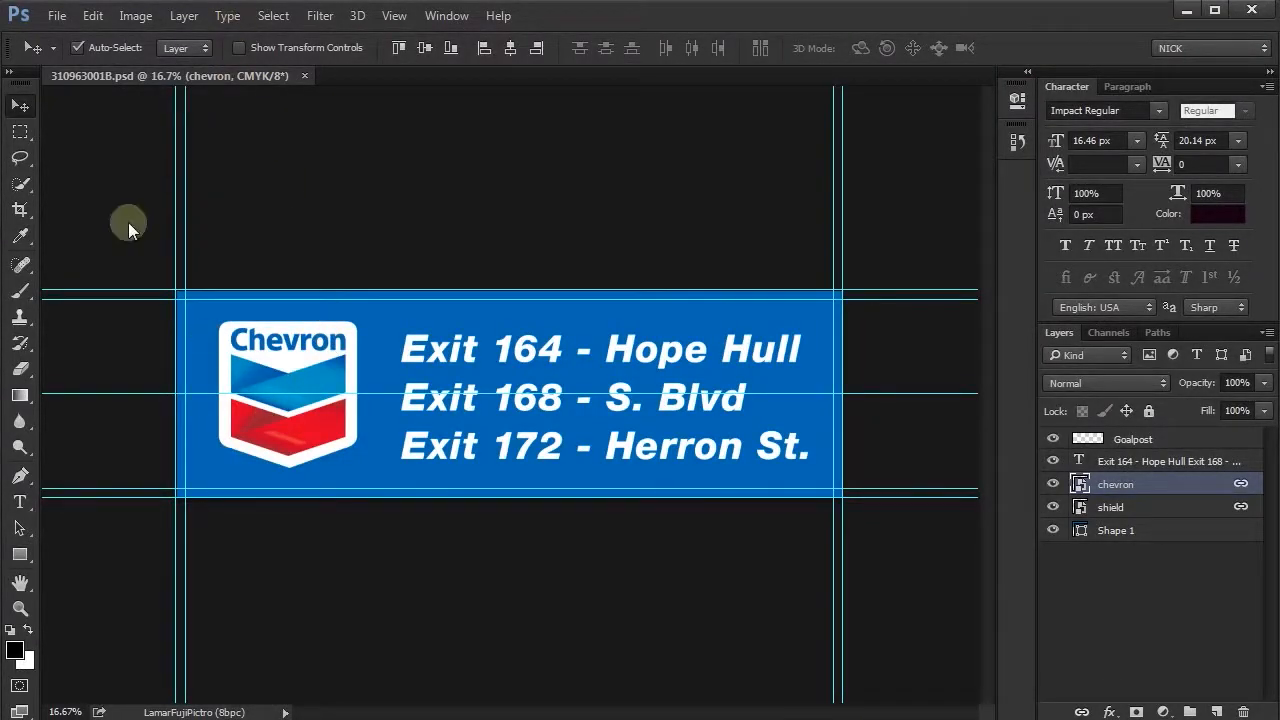
- Create a transparent 805 × 570 pixel CMYK document with the U.S. Web Coated (SWOP) v2 profile and fill it with black
click(57, 15)
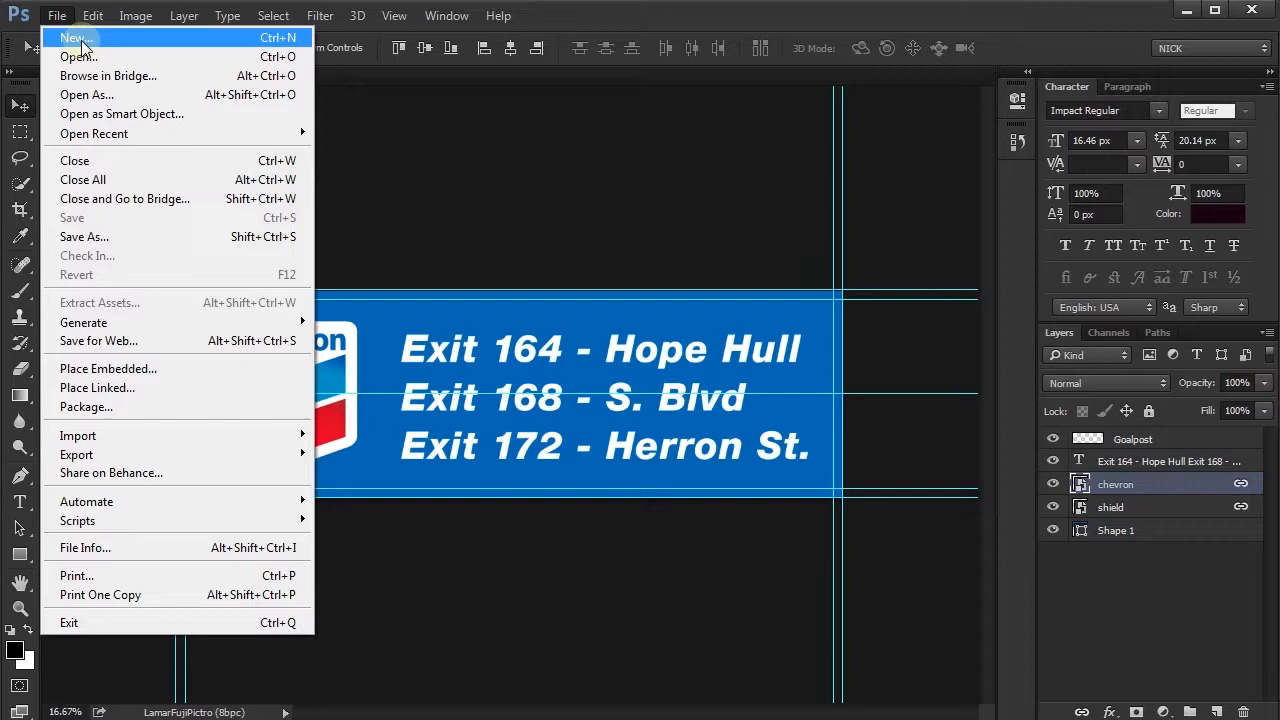
click(84, 44)
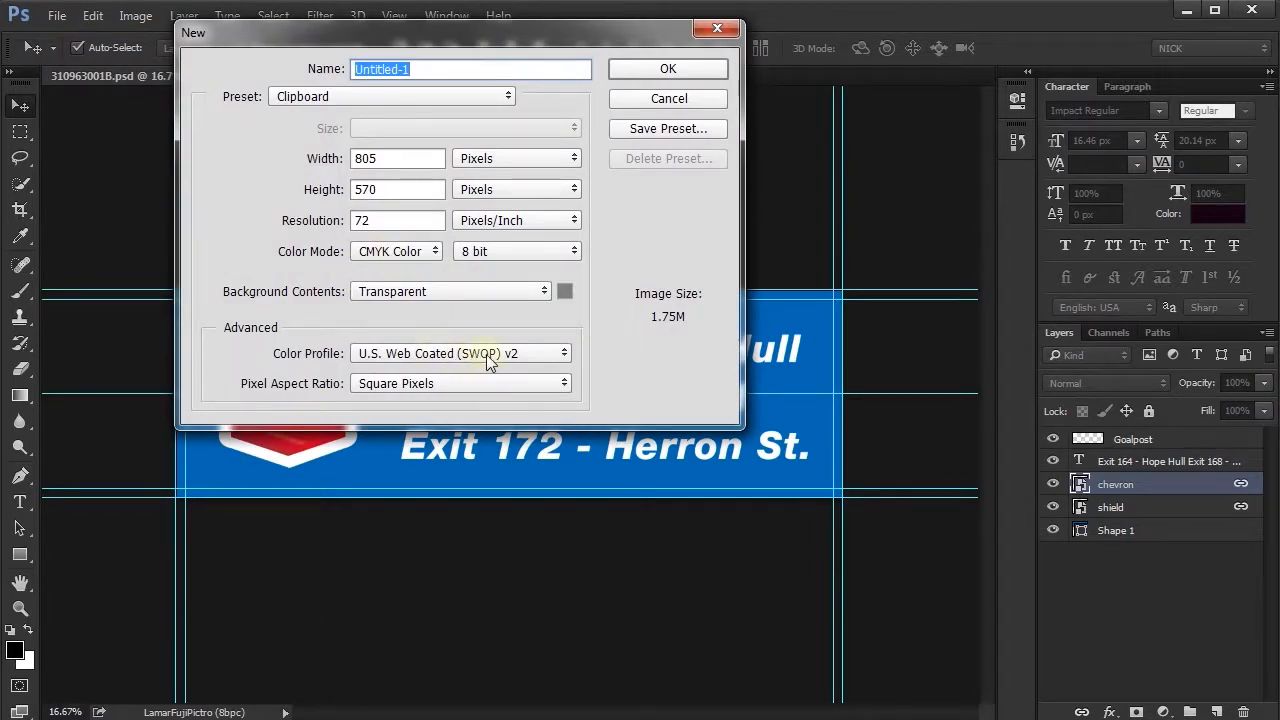
click(655, 70)
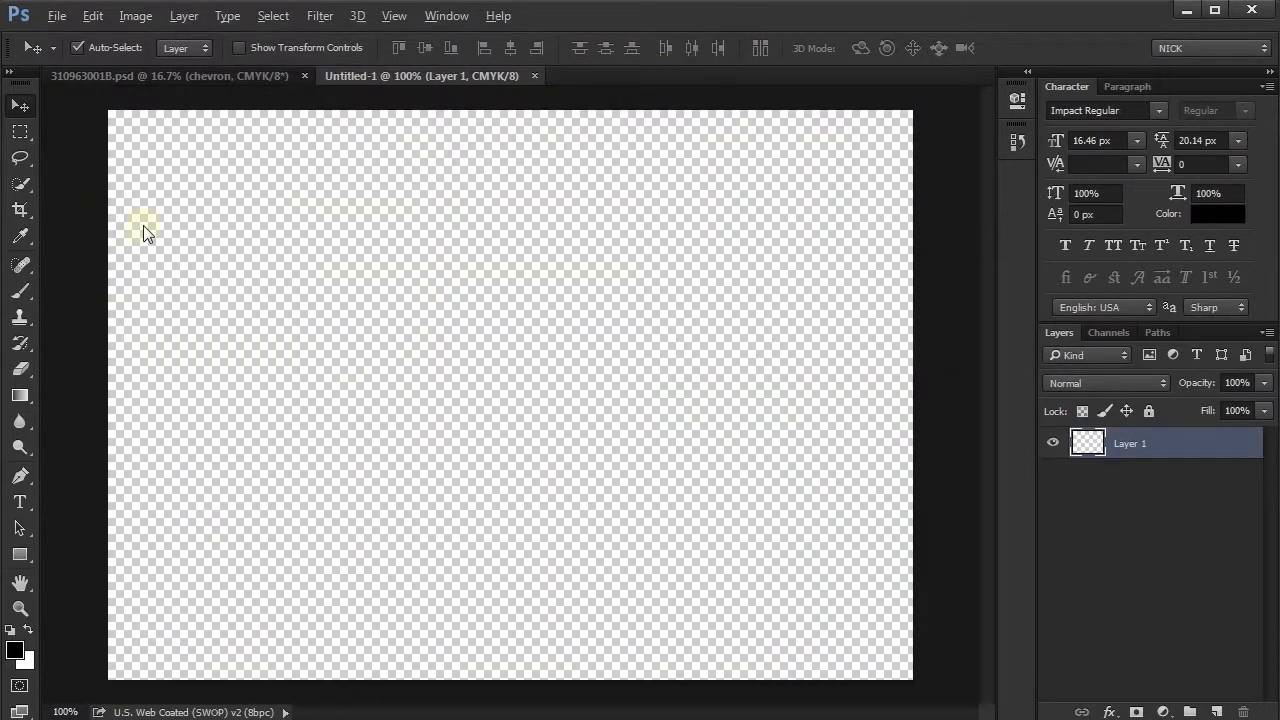
key(alt+BackSpace)
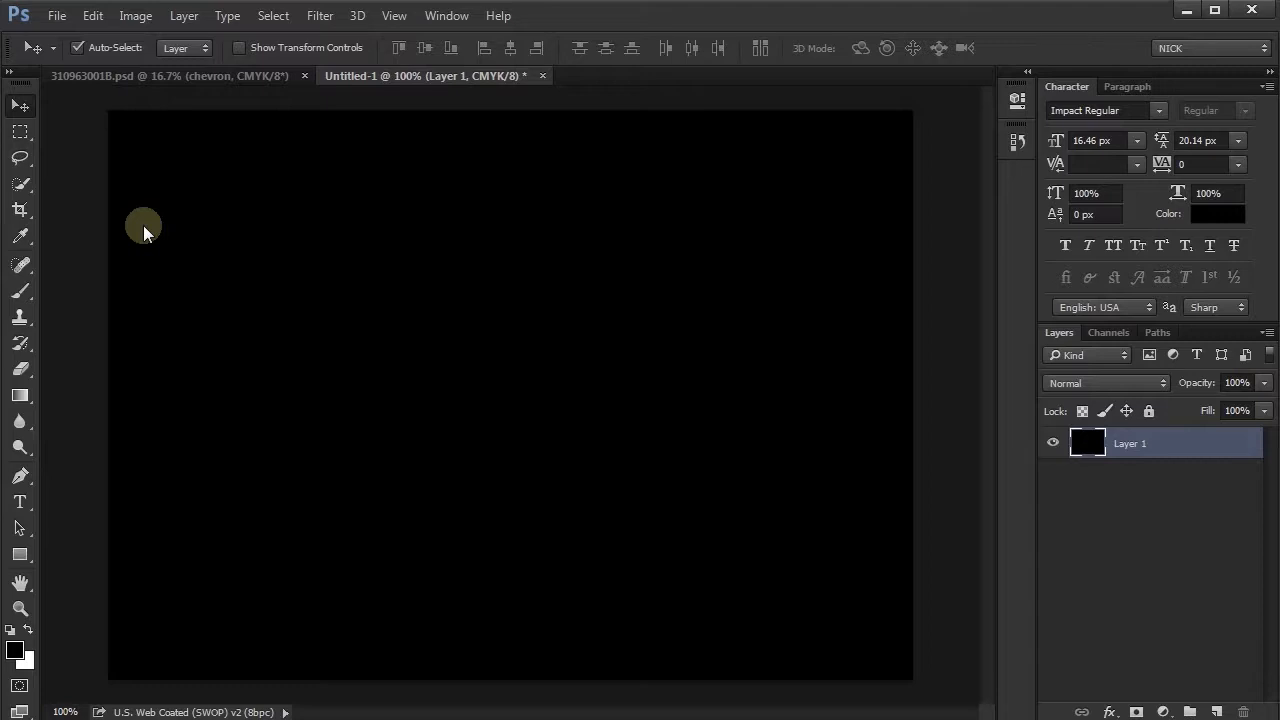
- Open the contents of the chevron Smart Object in 310963001B.psd using the embedded profile
click(200, 78)
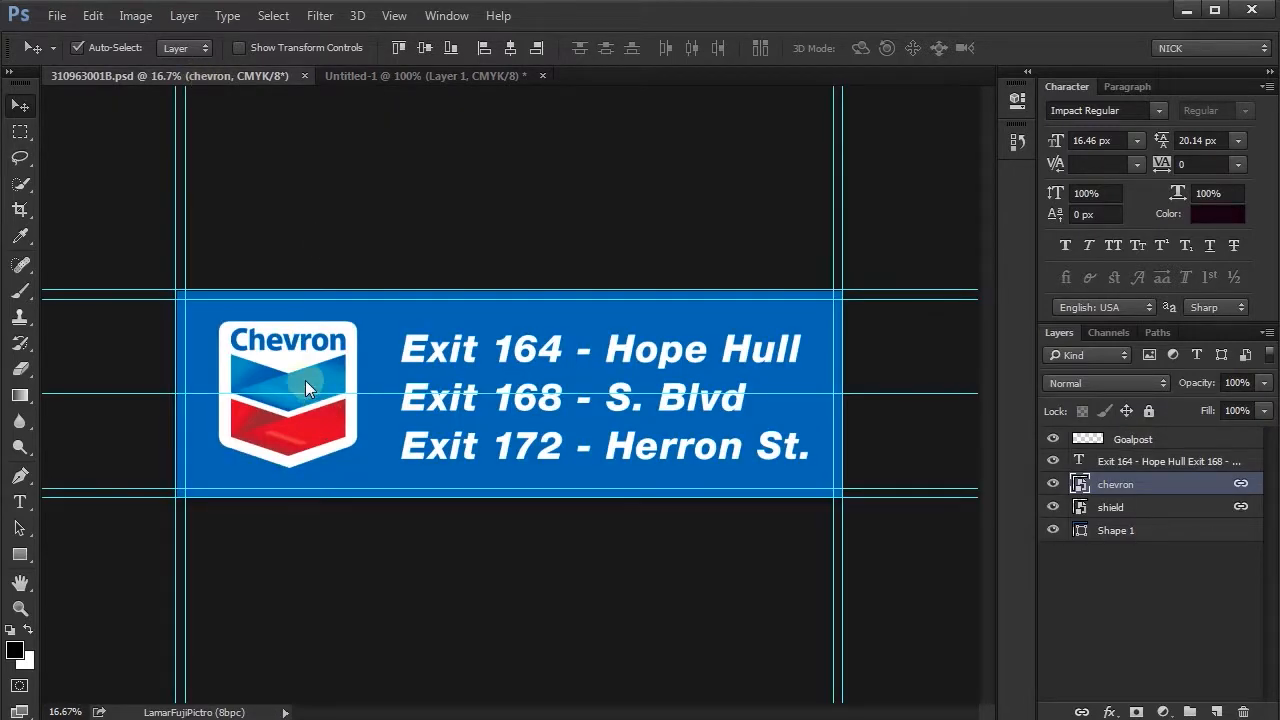
double_click(1081, 485)
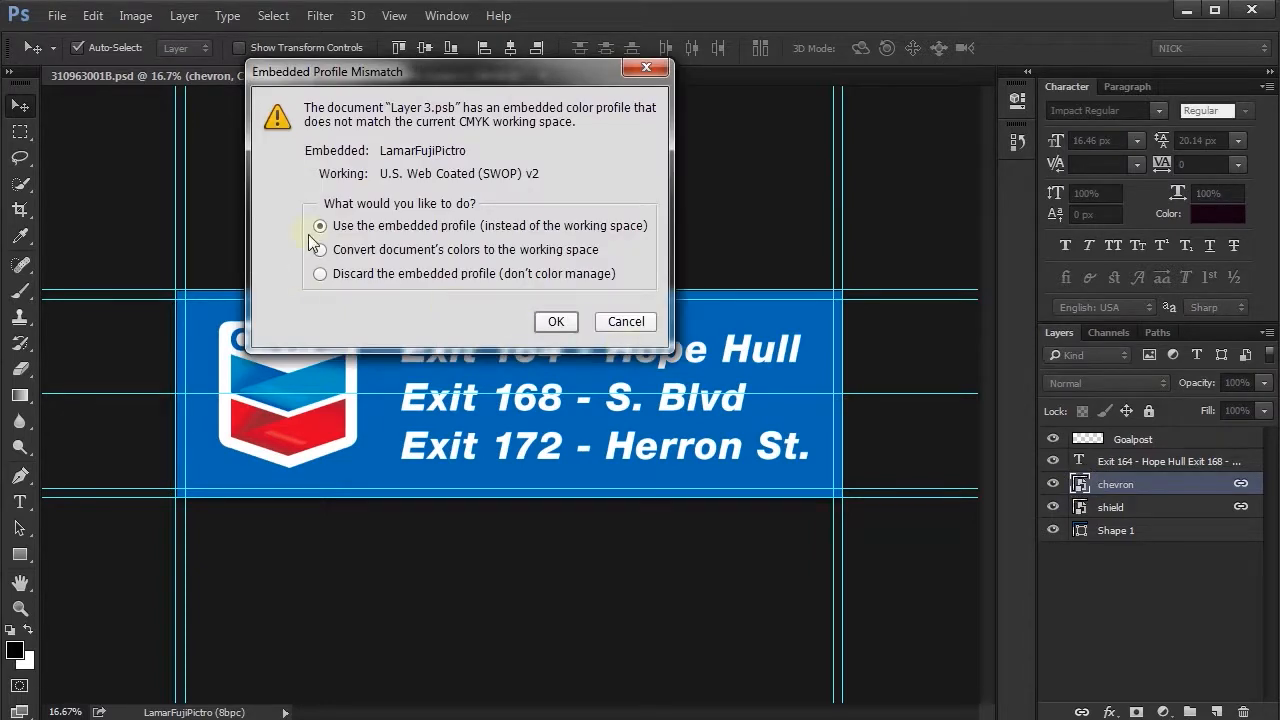
click(556, 321)
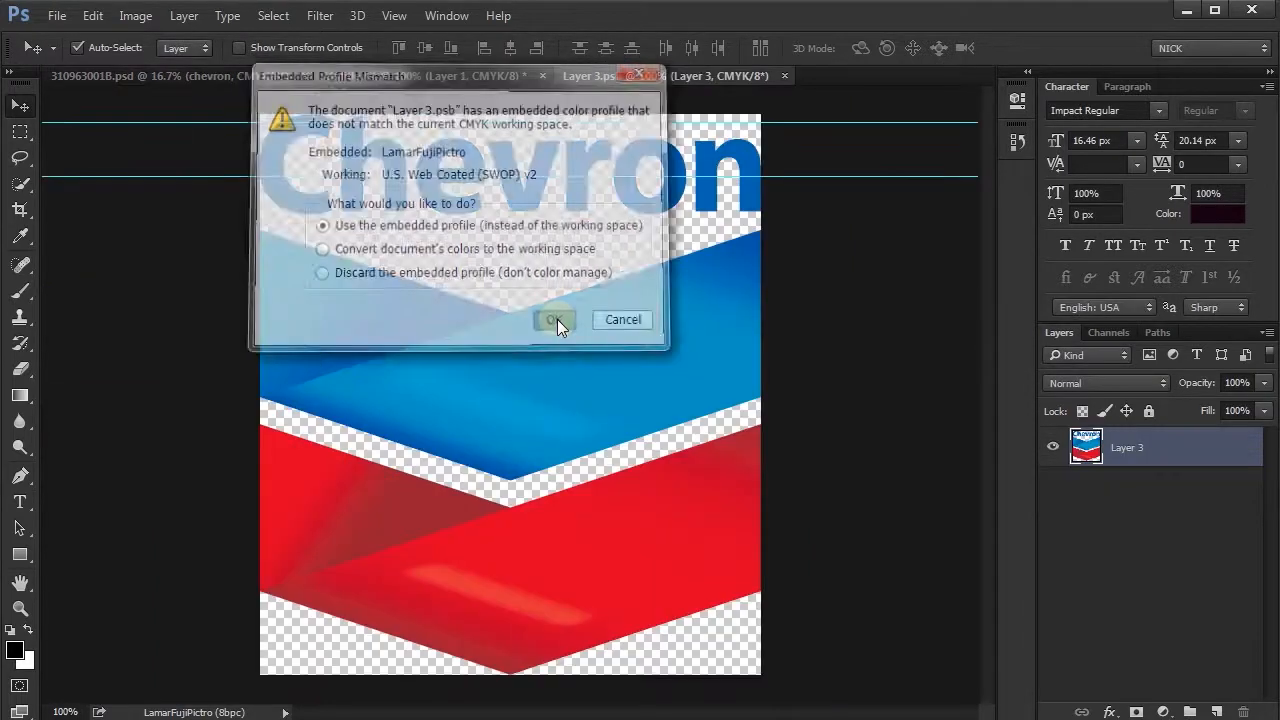
- Copy the Chevron logo into Untitled-1, converting its colours to preserve their appearance
drag(498, 390, 358, 376)
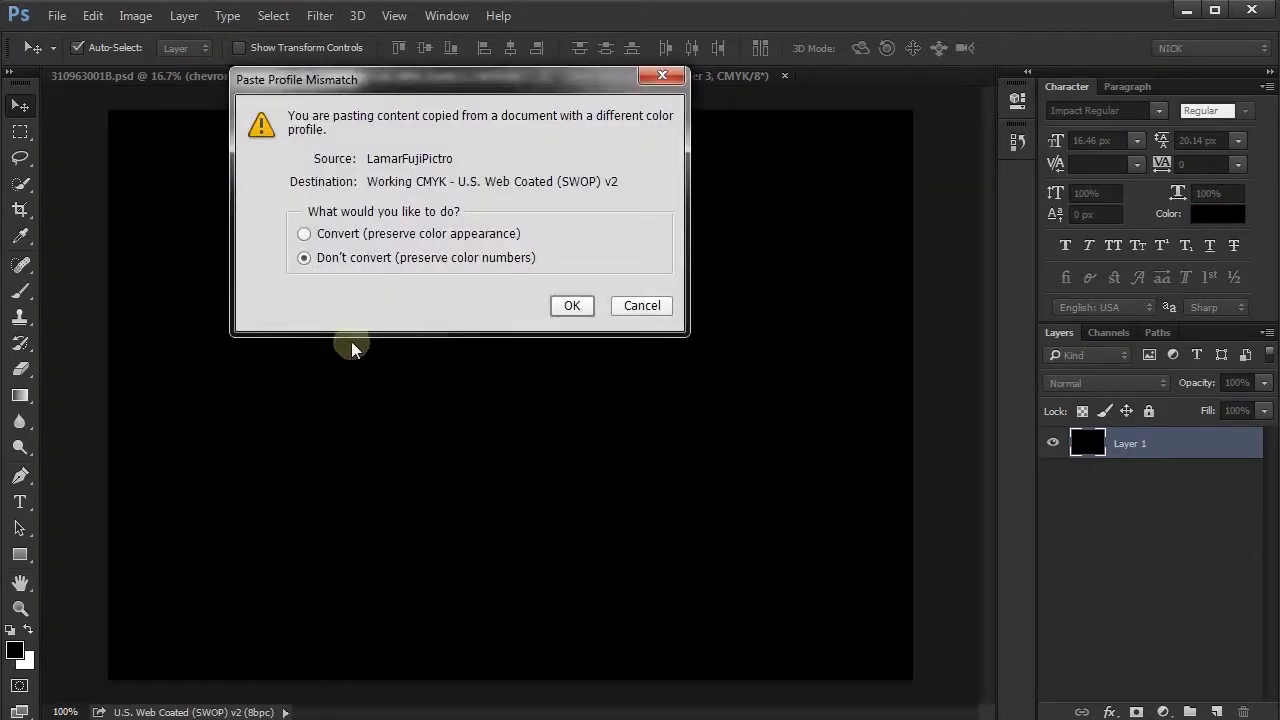
click(305, 235)
click(574, 307)
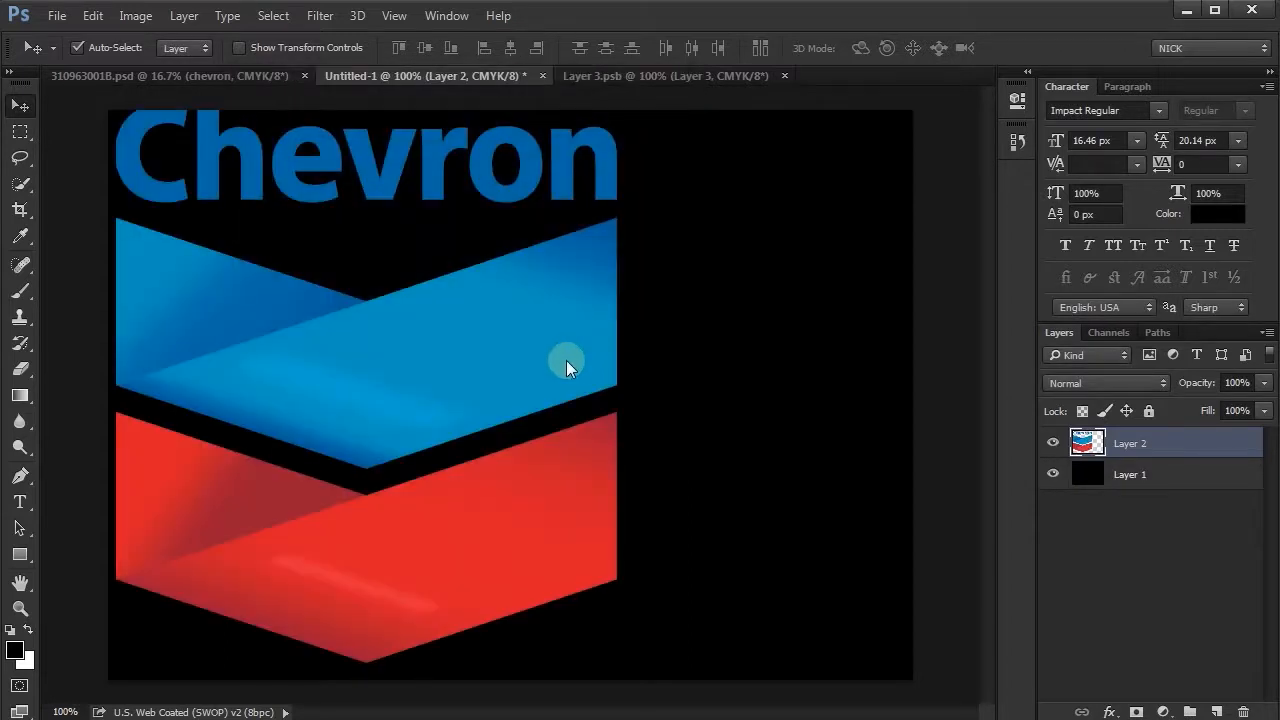
- Scale the Chevron logo in Untitled-1 down proportionally about its centre to roughly half its size
key(ctrl+t)
drag(618, 113, 498, 236)
double_click(446, 362)
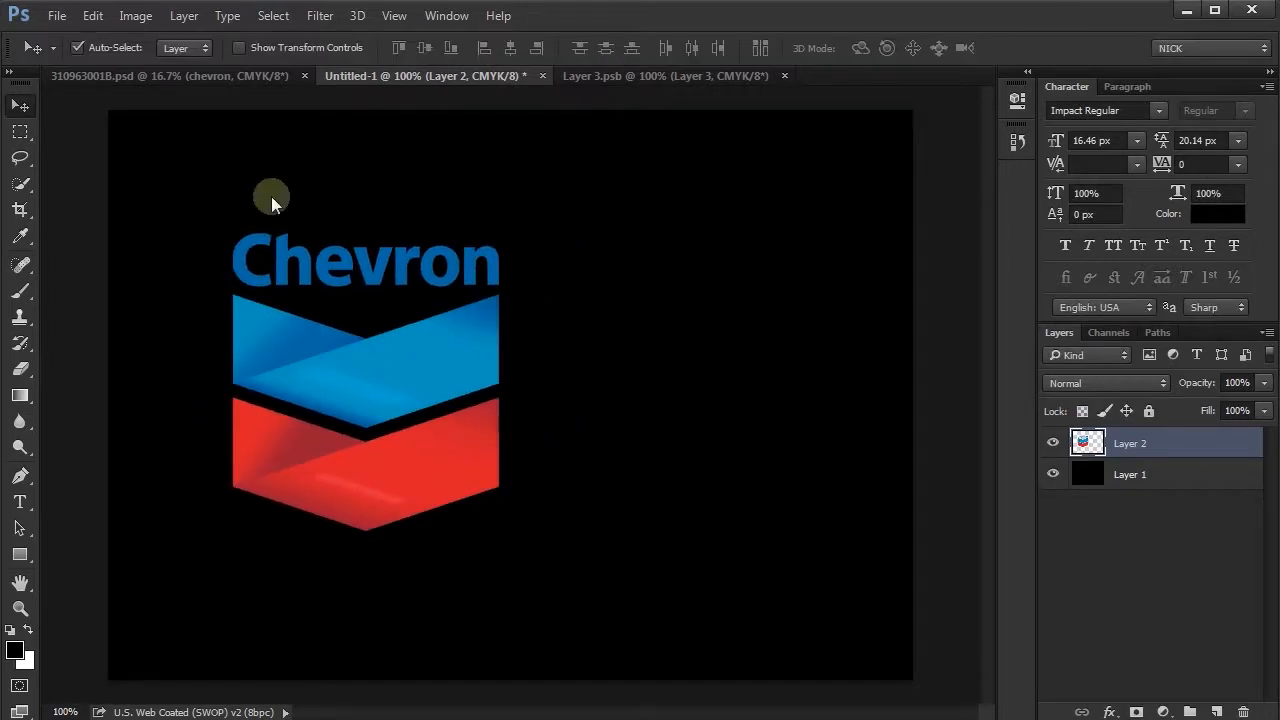
- Copy the chevron Smart Object from 310963001B.psd into Untitled-1, converting its colours to preserve their appearance
click(210, 75)
key(ctrl+z)
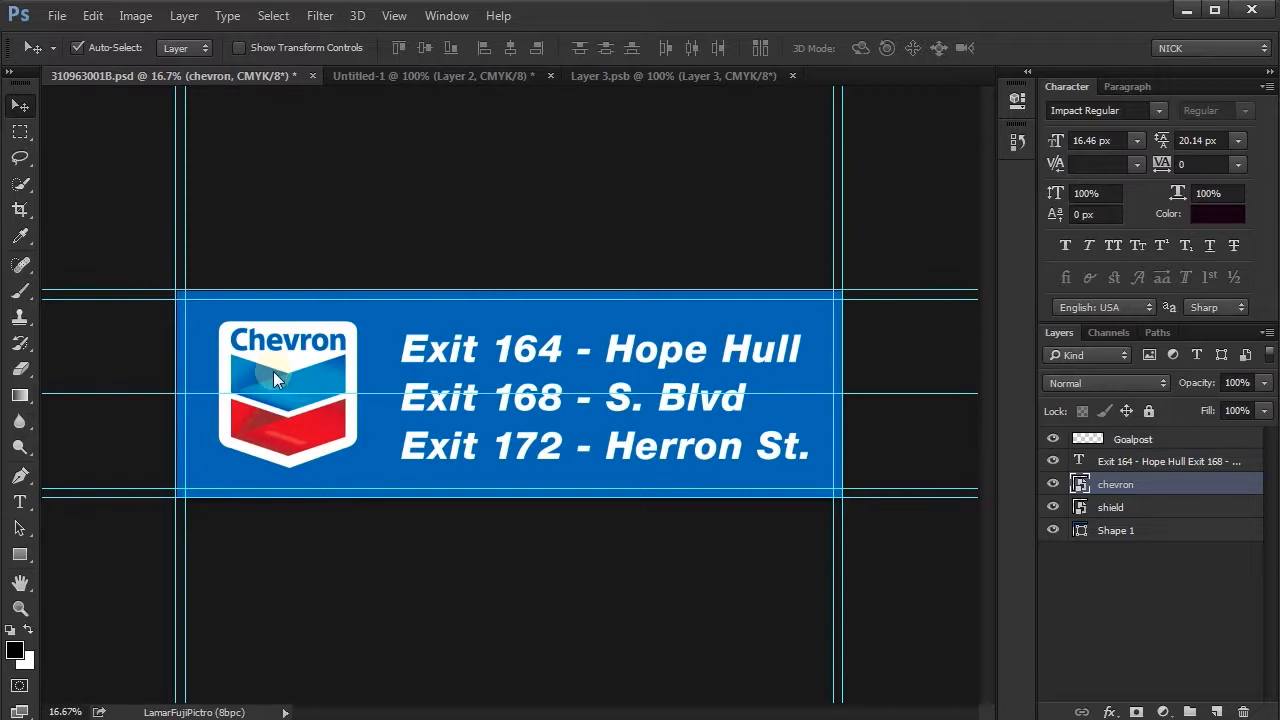
drag(287, 382, 419, 186)
drag(418, 79, 555, 284)
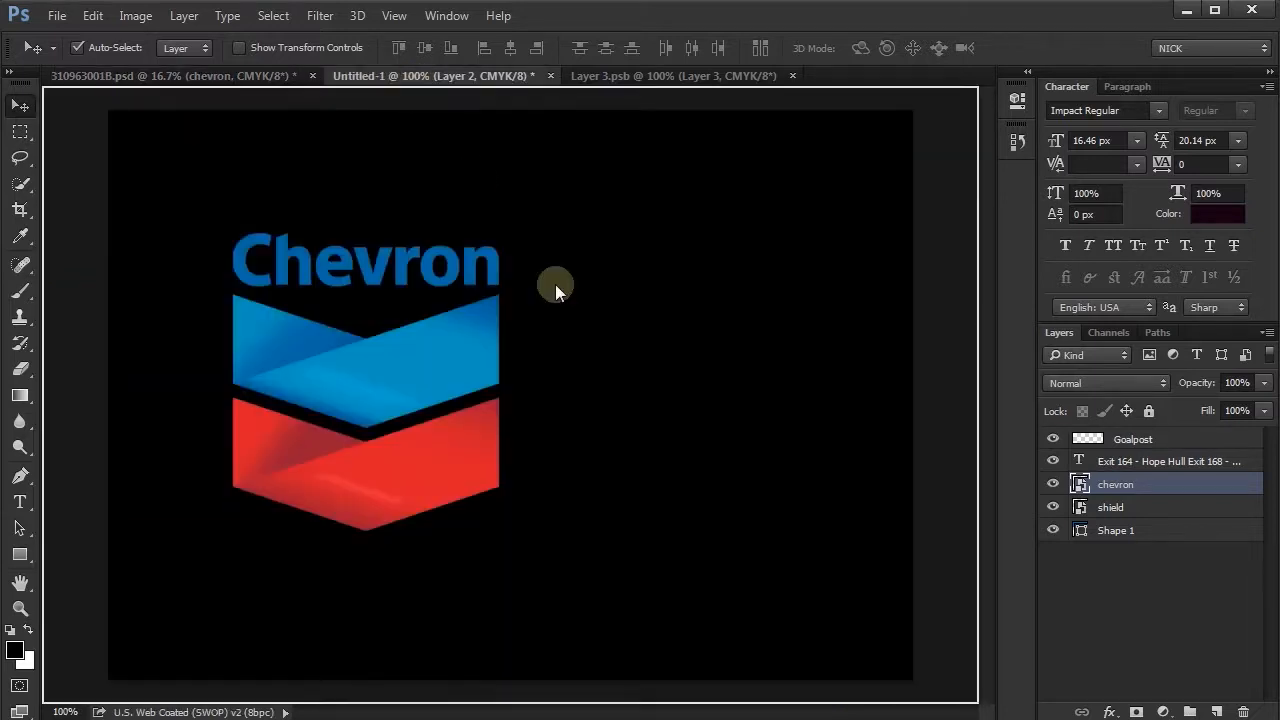
drag(690, 380, 693, 377)
click(365, 234)
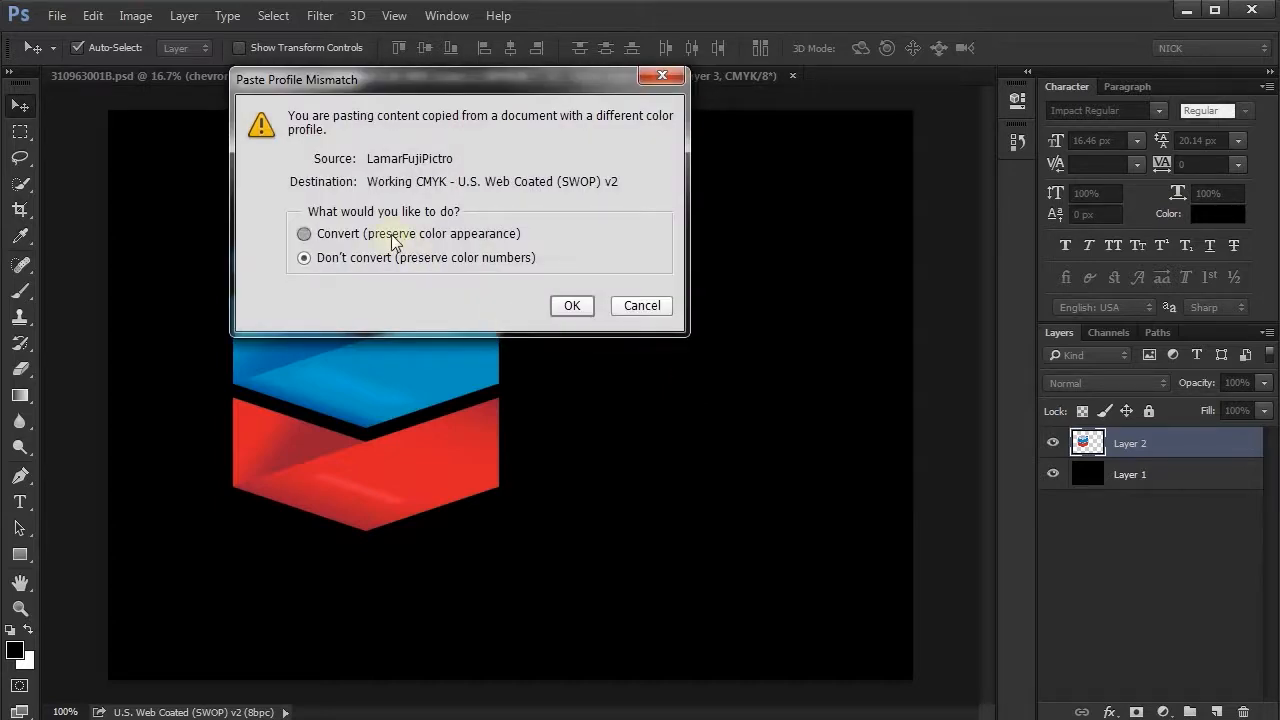
click(563, 316)
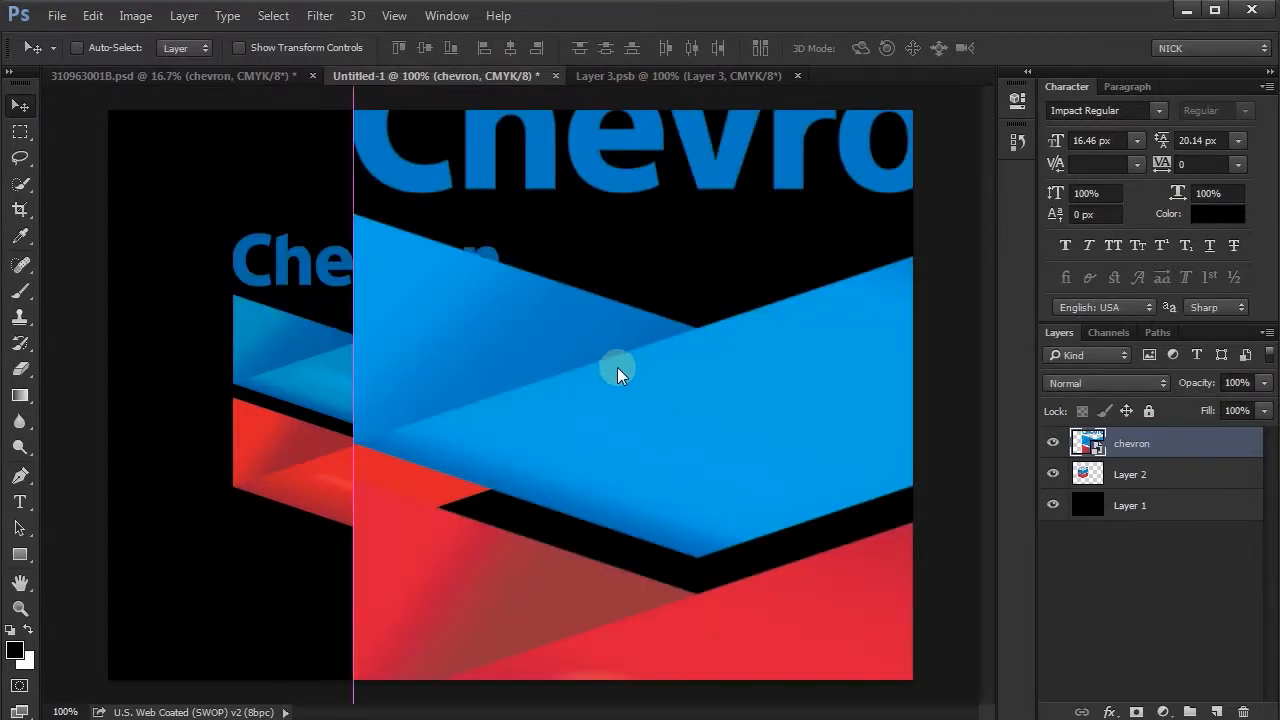
- Scale the chevron Smart Object in Untitled-1 down proportionally until the whole logo fits on the canvas
click(364, 48)
key(Return)
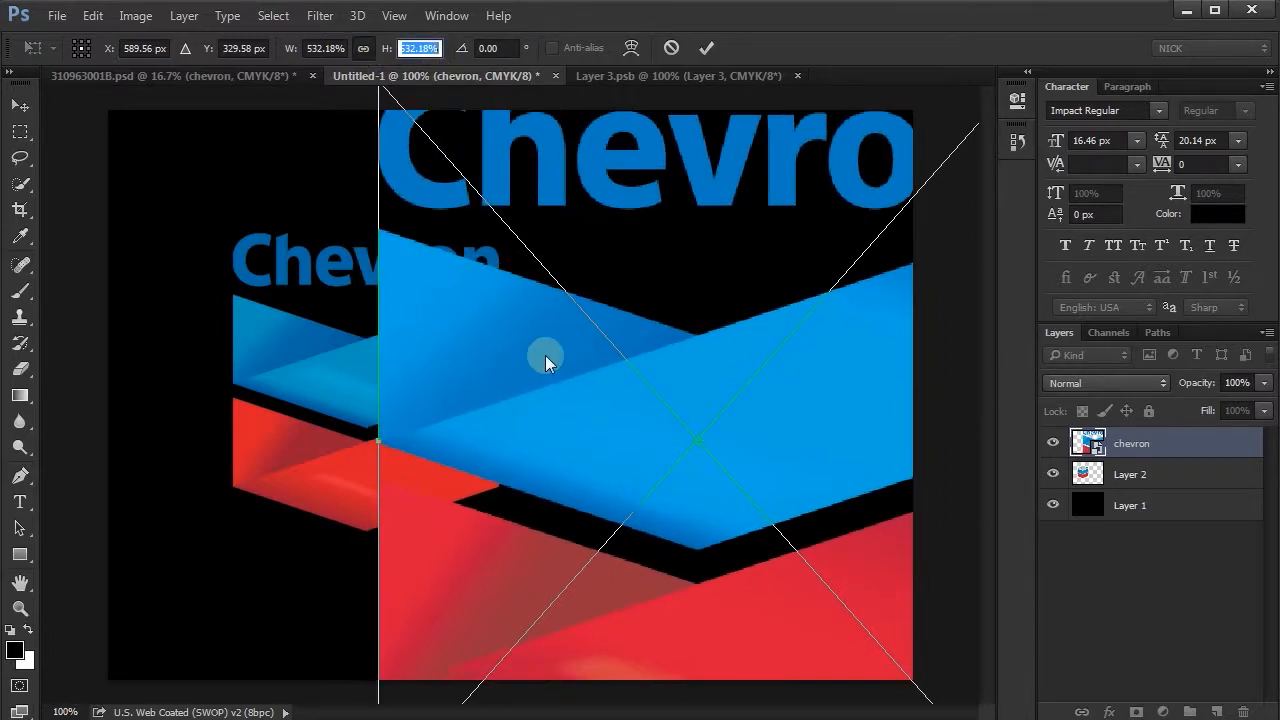
key(shift+Down)
key(shift+Down)
key(shift+Down)
key(shift+Down)
key(shift+Down)
key(shift+Down)
key(shift+Down)
key(shift+Down)
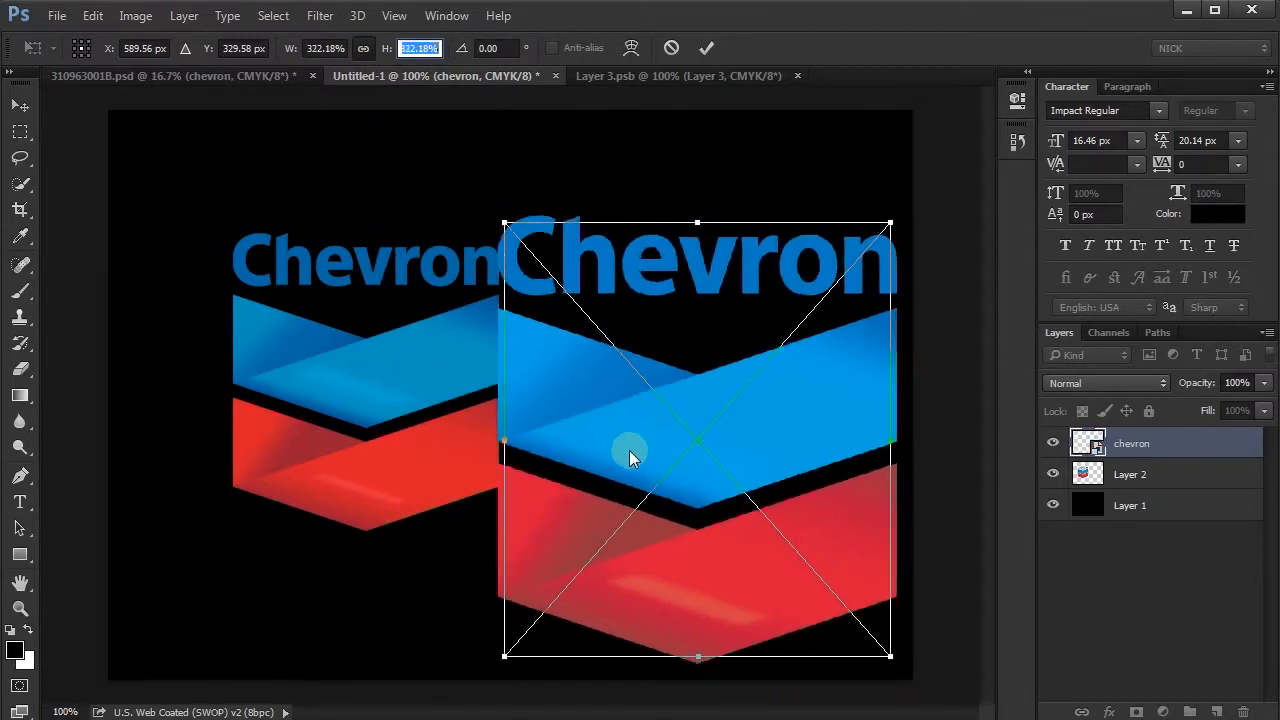
key(Return)
- Shrink the chevron Smart Object to about the size of the Layer 2 logo and arrange the two side by side
drag(433, 456, 397, 503)
click(634, 456)
key(ctrl+t)
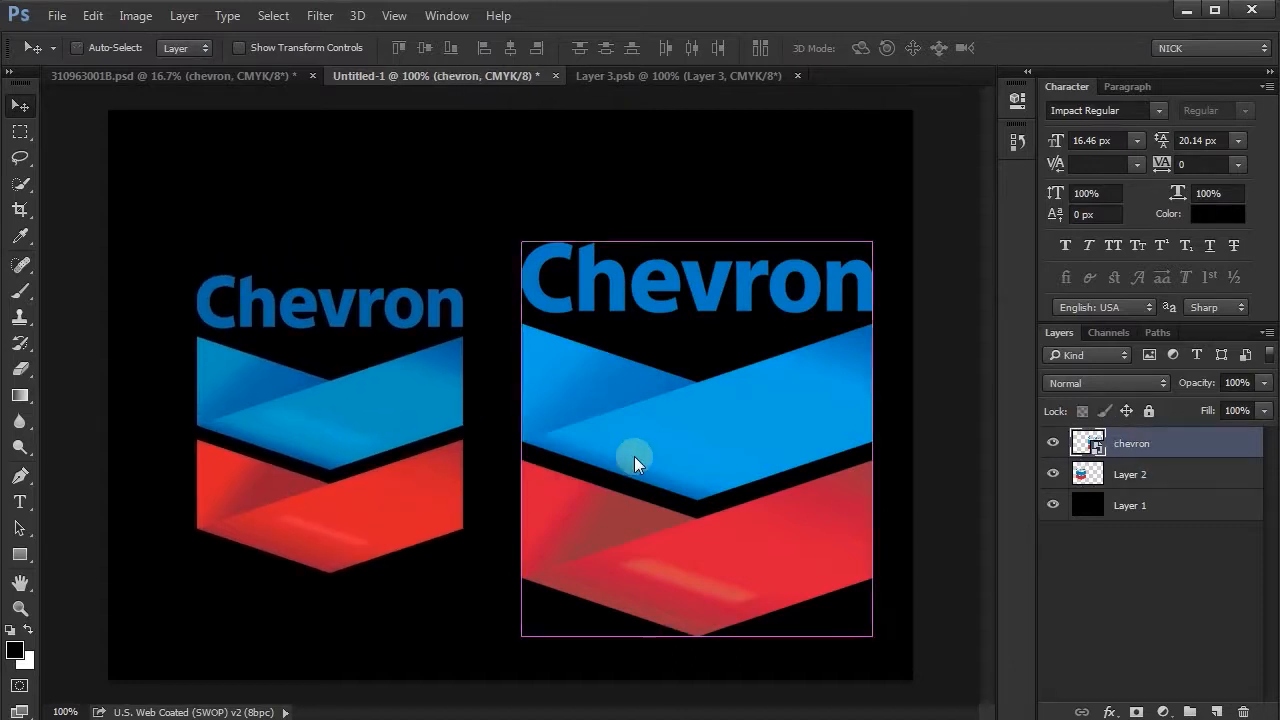
drag(518, 239, 562, 295)
drag(637, 447, 608, 425)
key(Return)
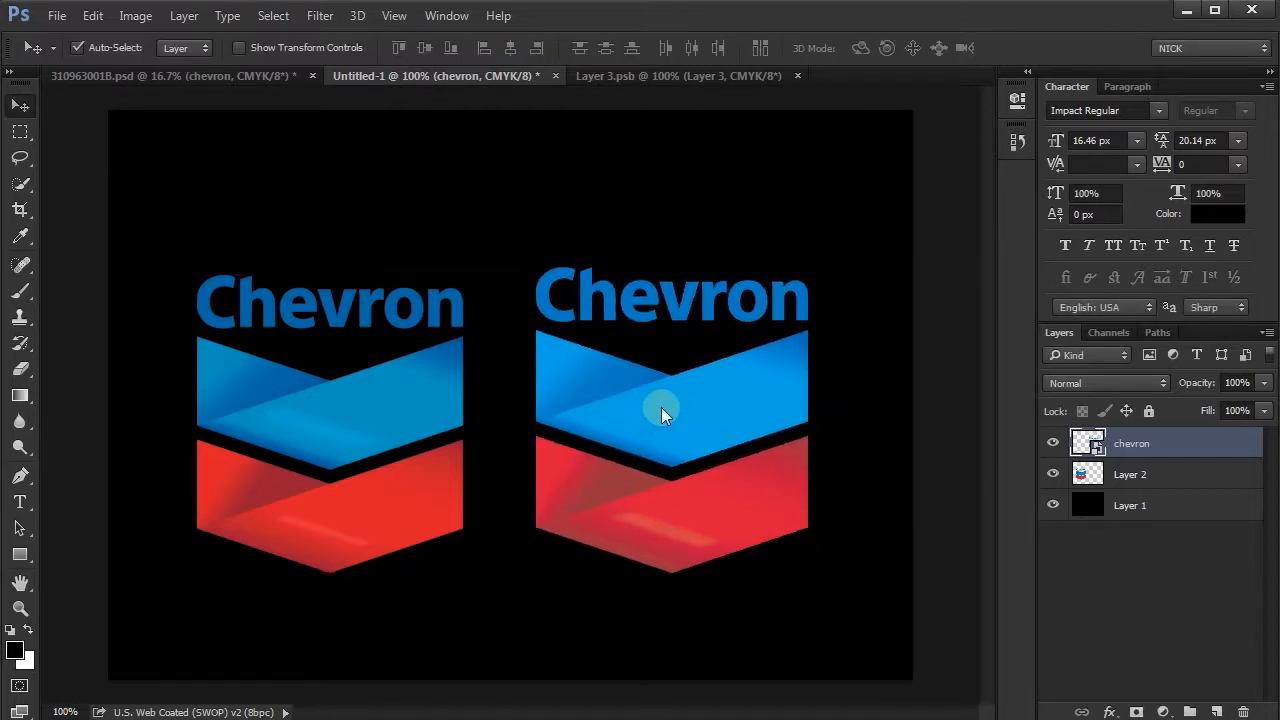
drag(668, 429, 681, 427)
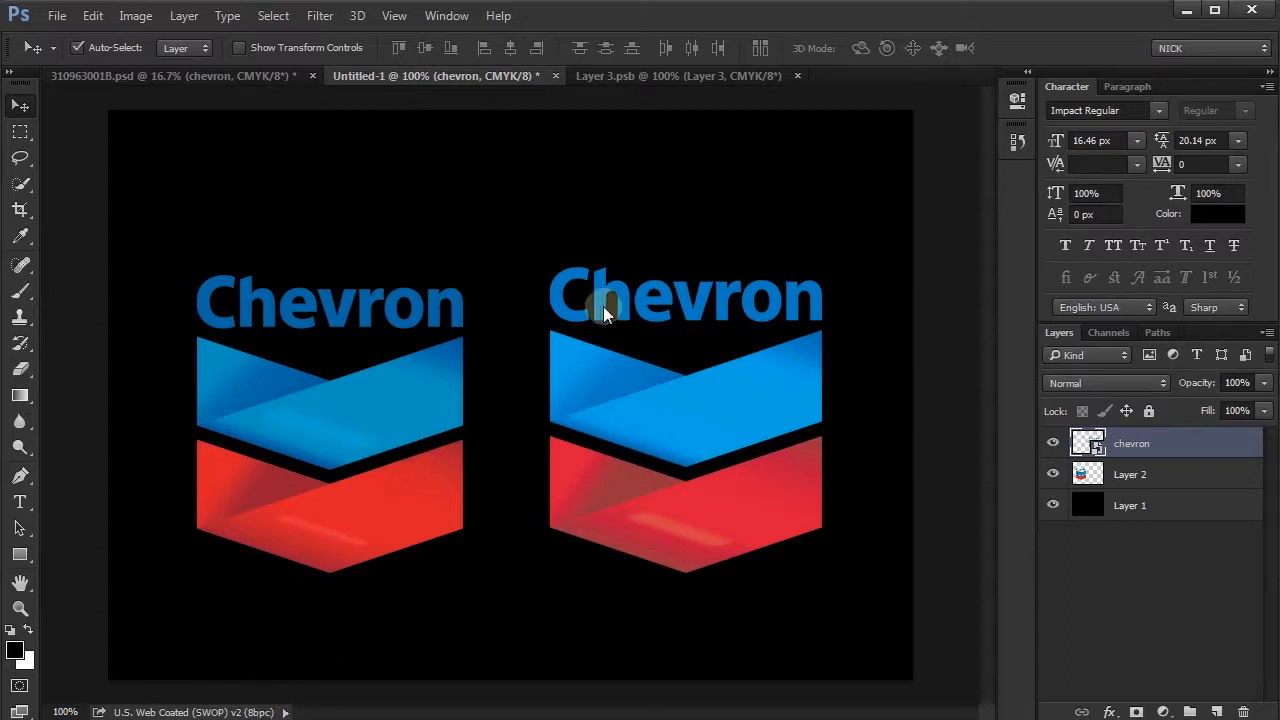
drag(437, 391, 411, 410)
click(710, 424)
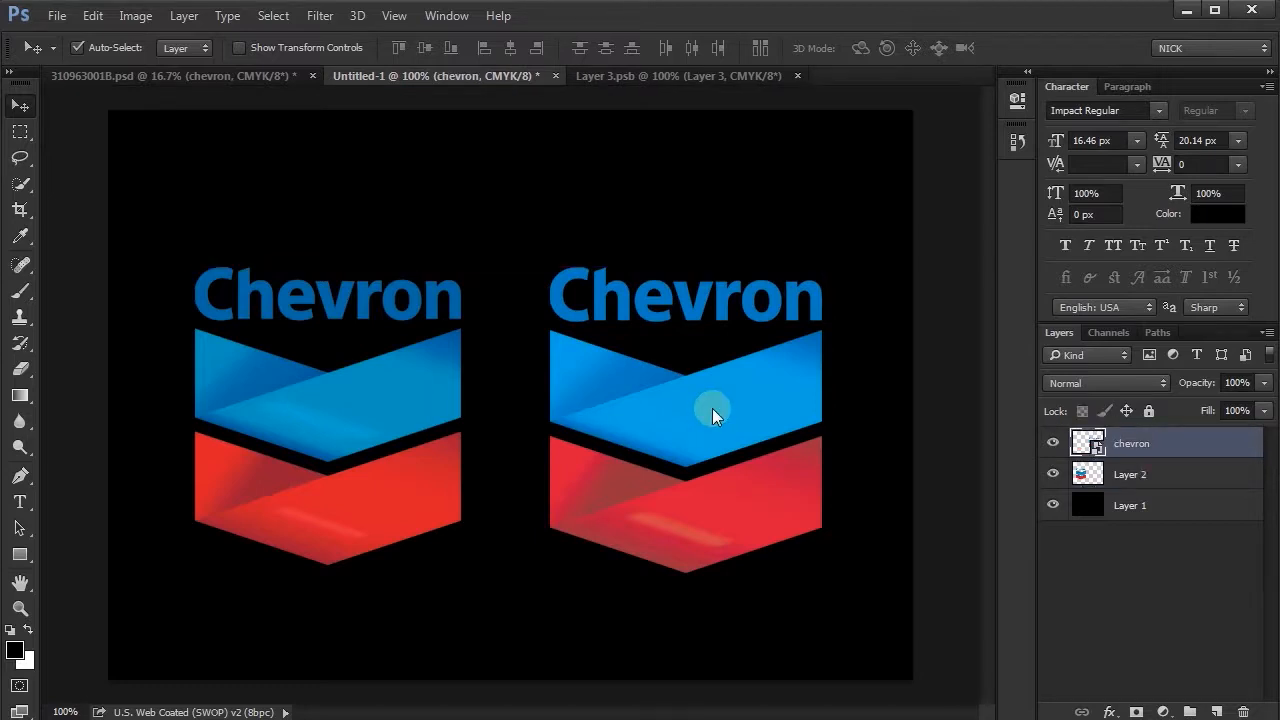
- Open the chevron Smart Object's contents with colours converted to the working space, and close that document
double_click(1085, 448)
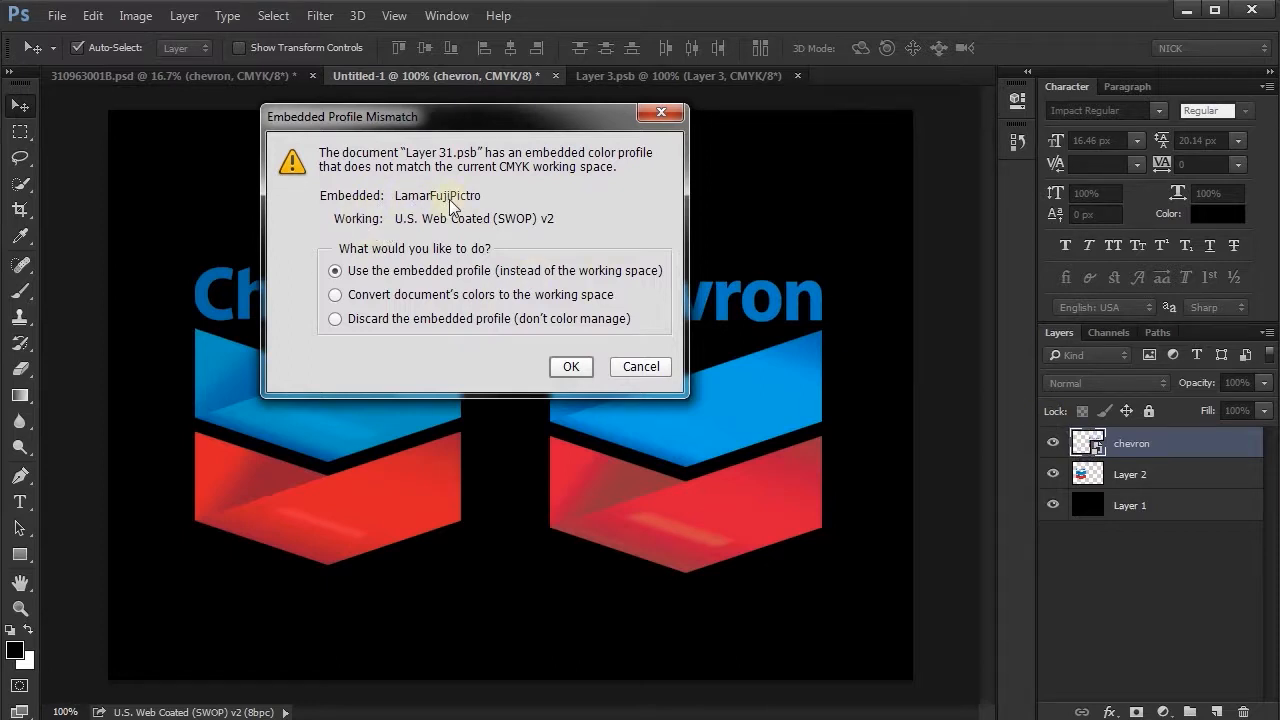
click(334, 296)
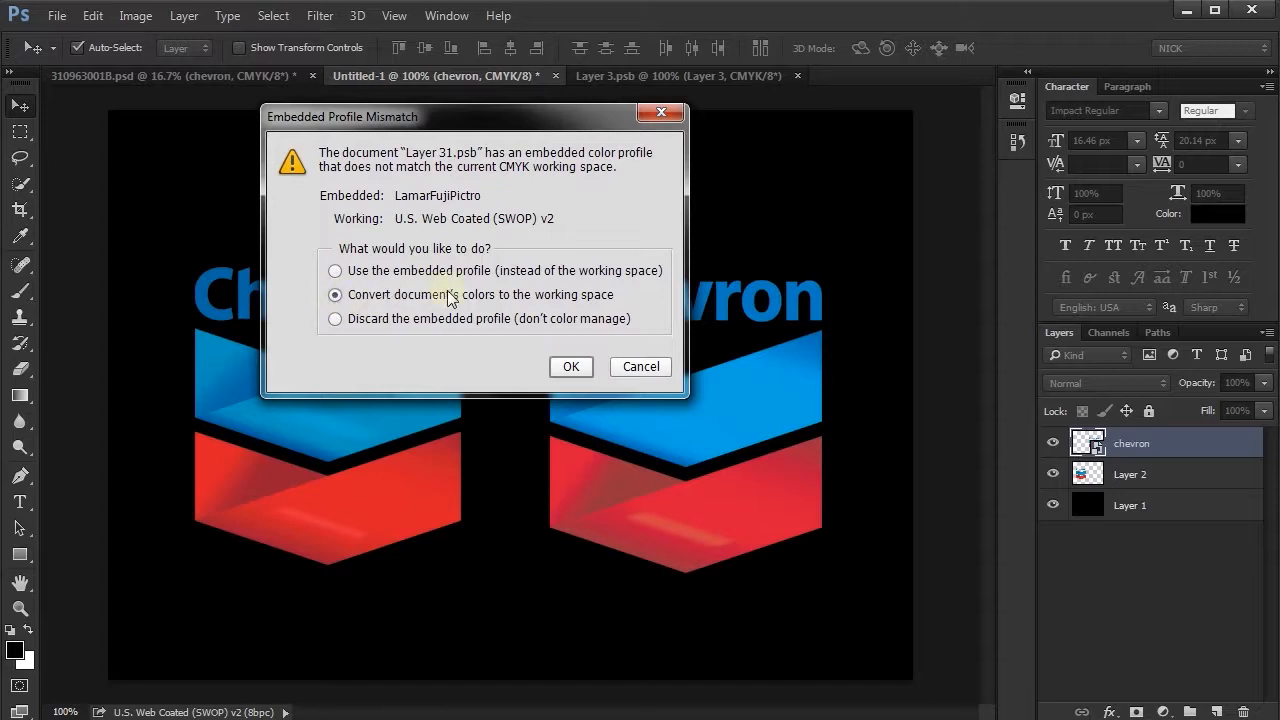
click(568, 367)
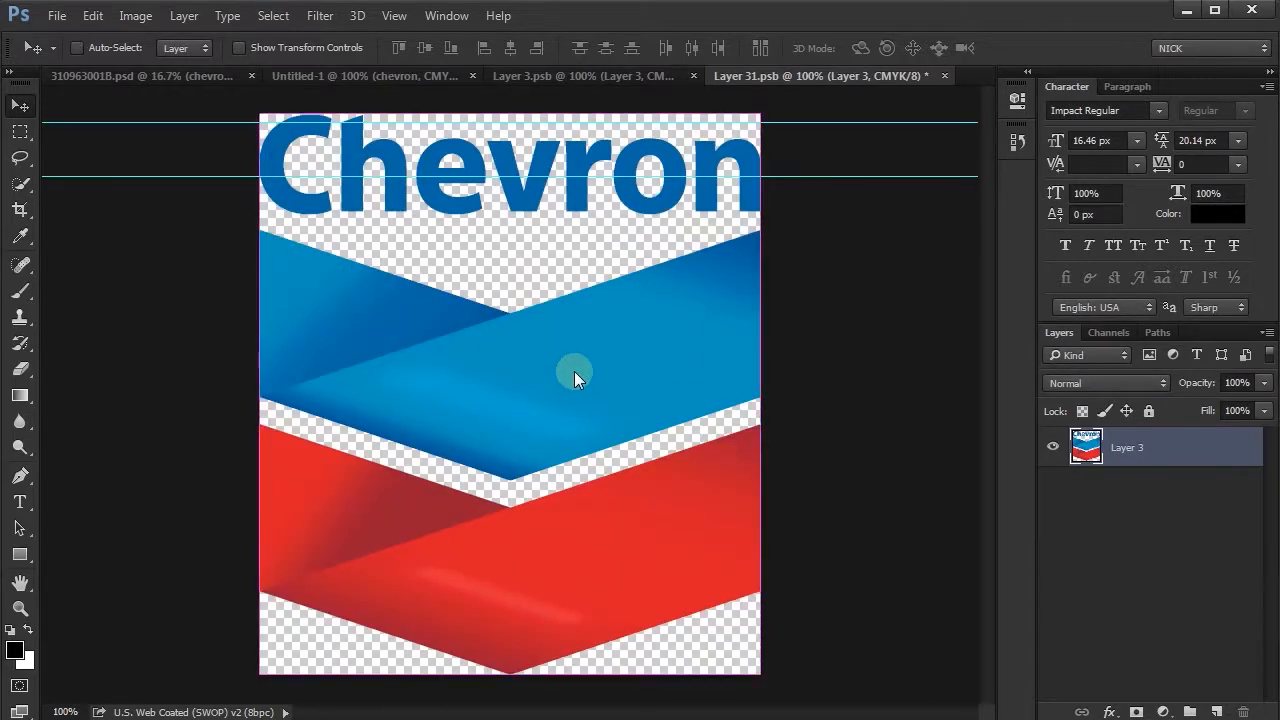
click(943, 75)
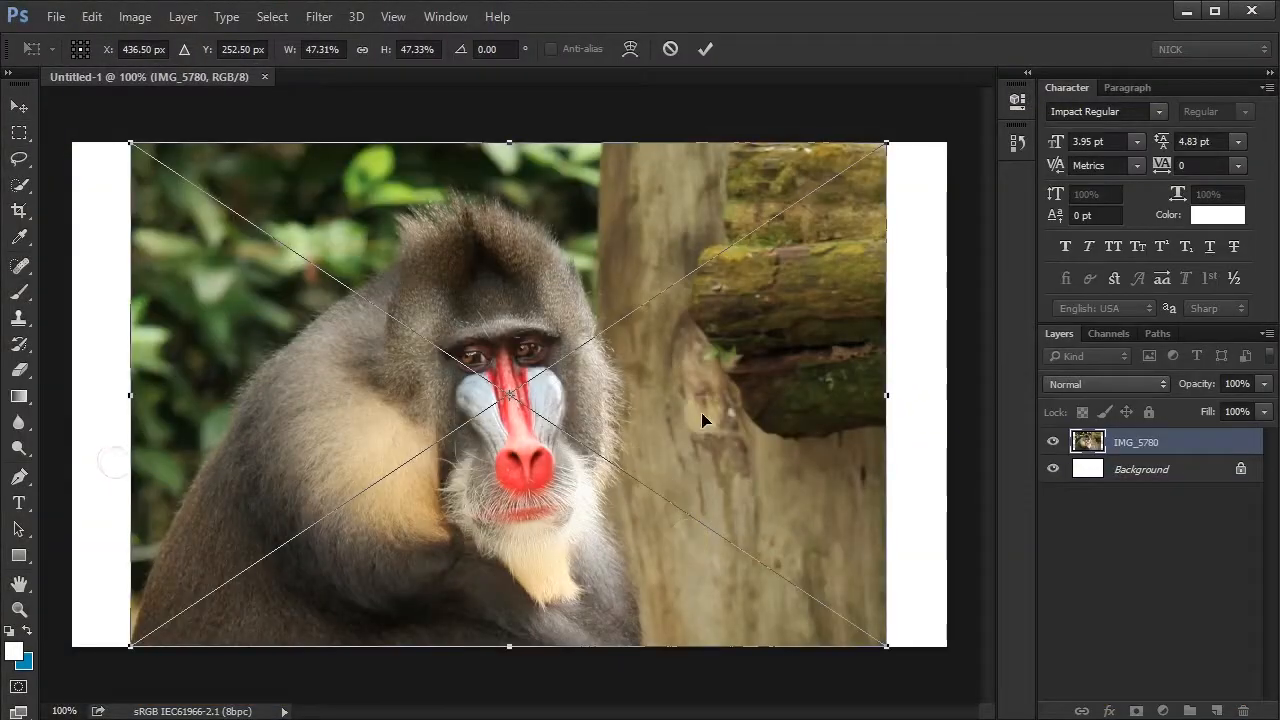
- Accept the placed IMG_5780 image and scale it down to about a third of its size towards its lower-left corner
click(705, 49)
key(ctrl+t)
drag(886, 141, 397, 469)
key(Return)
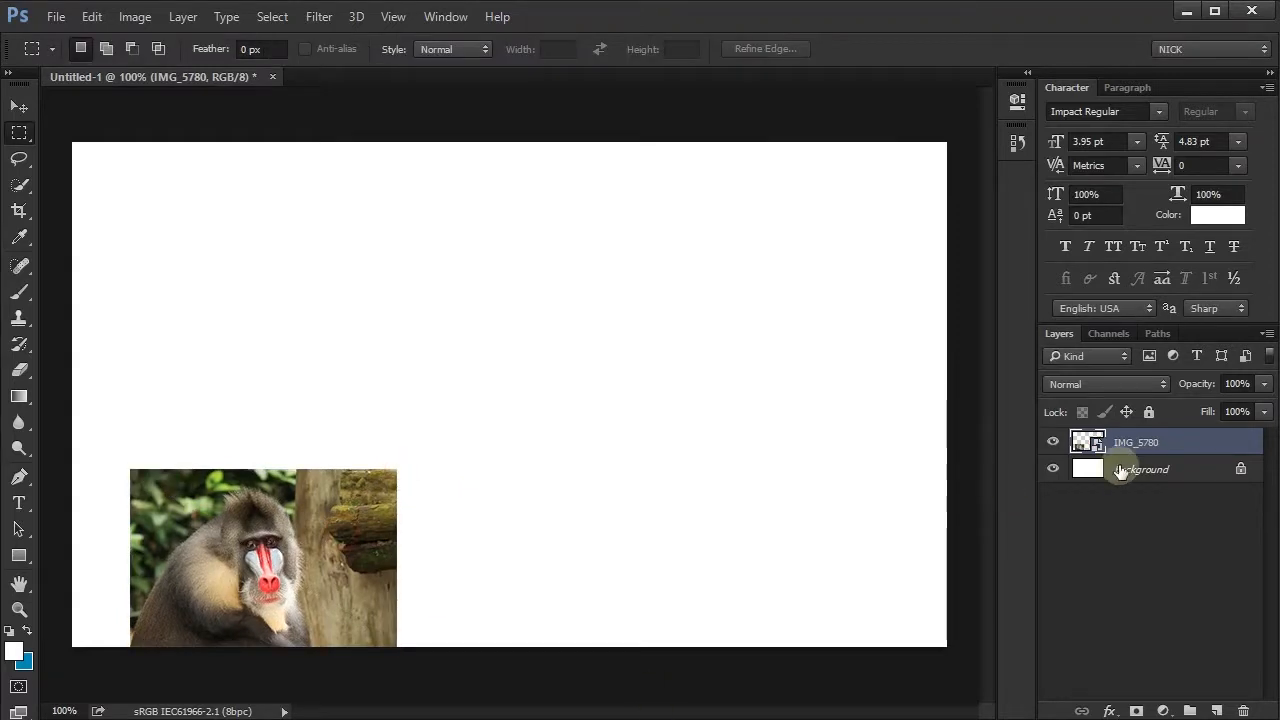
- Convert the IMG_5780 layer to a Smart Object again and enlarge it to fill most of the canvas
right_click(1132, 440)
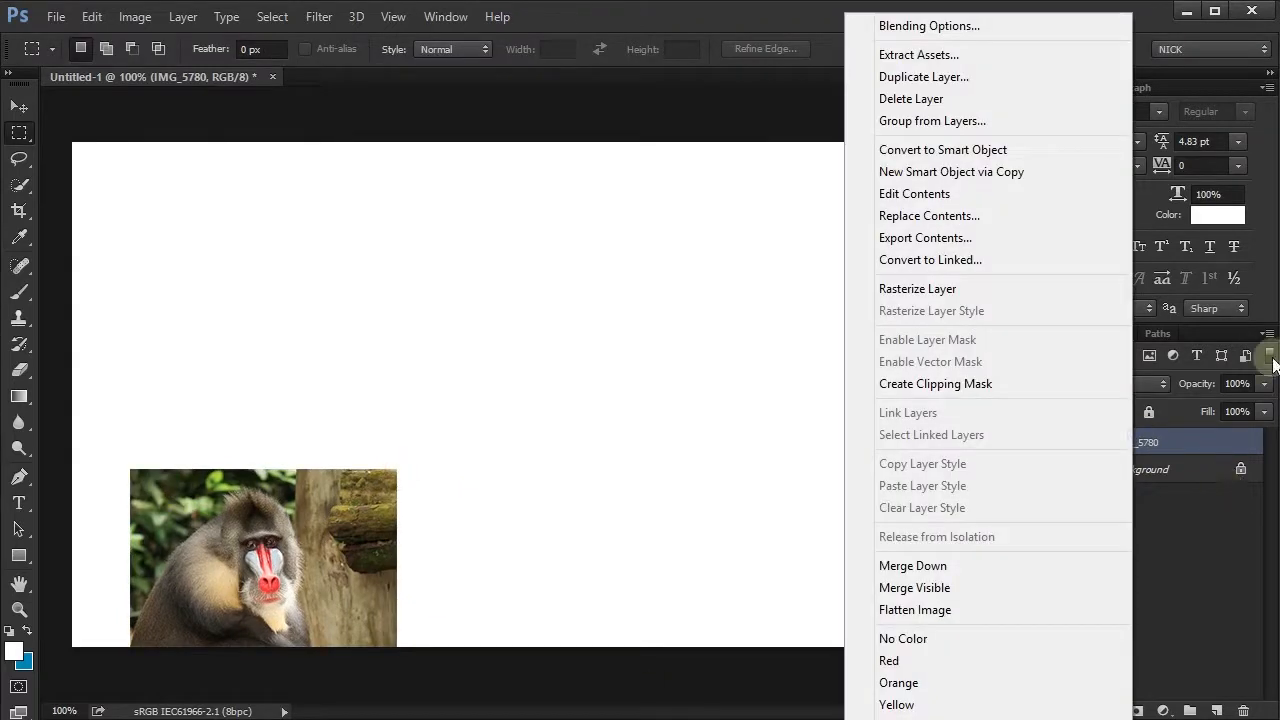
click(981, 149)
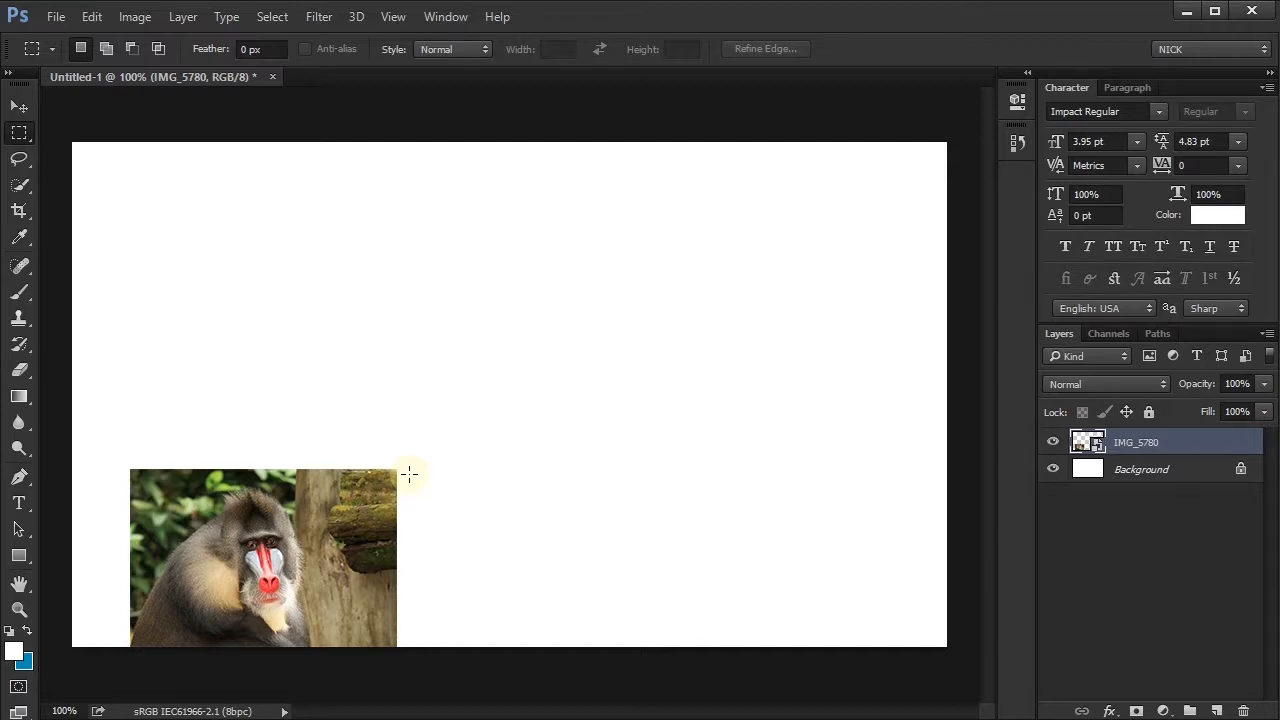
key(ctrl+t)
drag(396, 470, 851, 203)
key(Return)
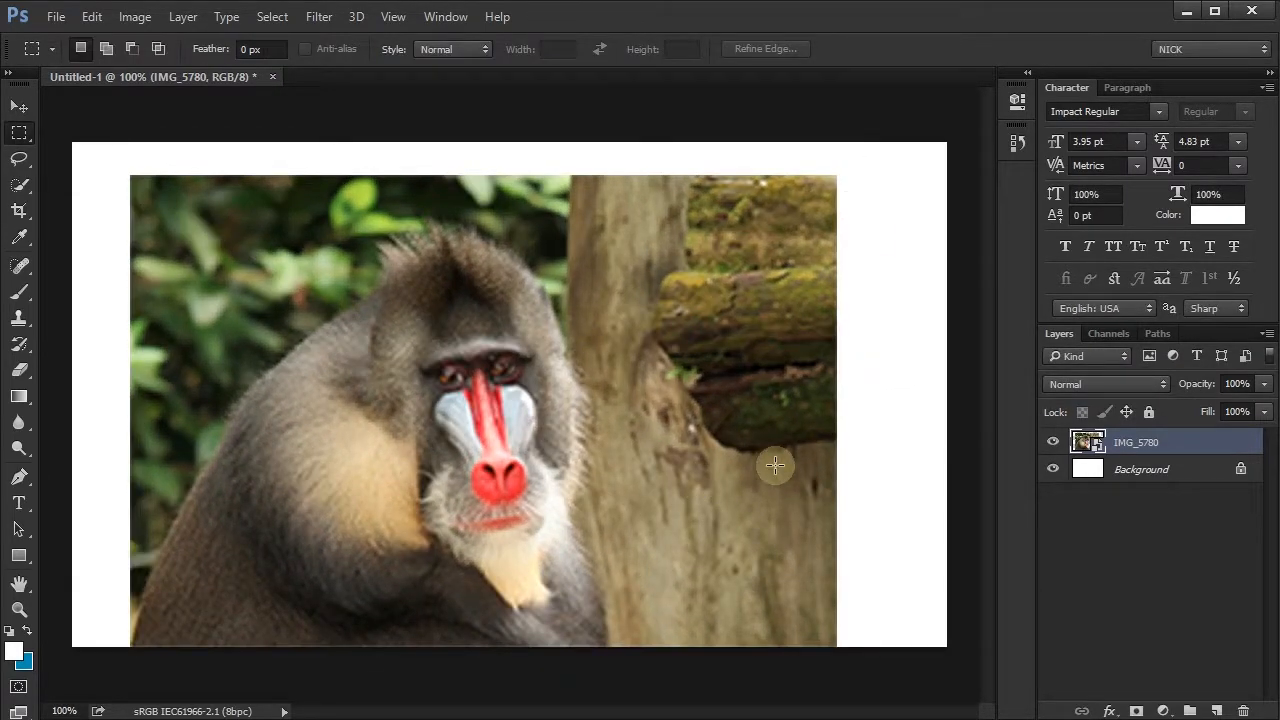
- Delete the IMG_5780 layer
click(1243, 711)
click(616, 294)
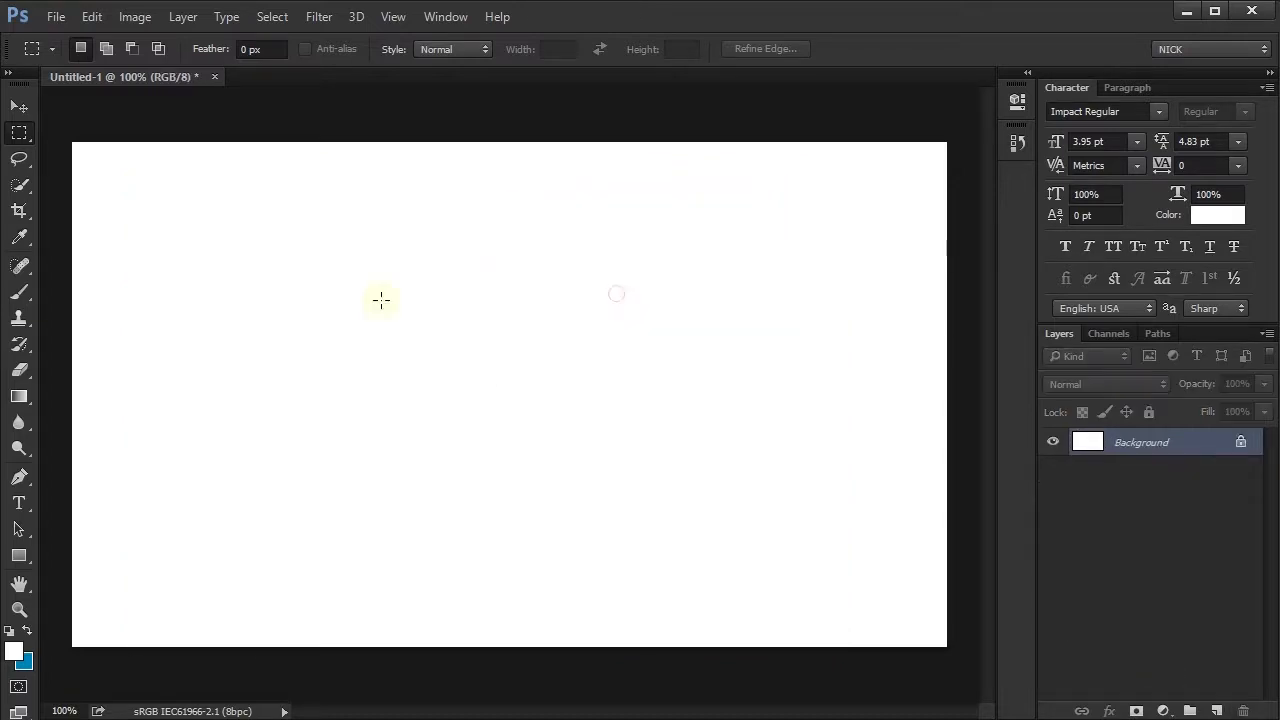
- Add the word TEXT in black Impact Regular to the upper part of the canvas and enlarge it to about 86 pt
click(19, 503)
click(348, 320)
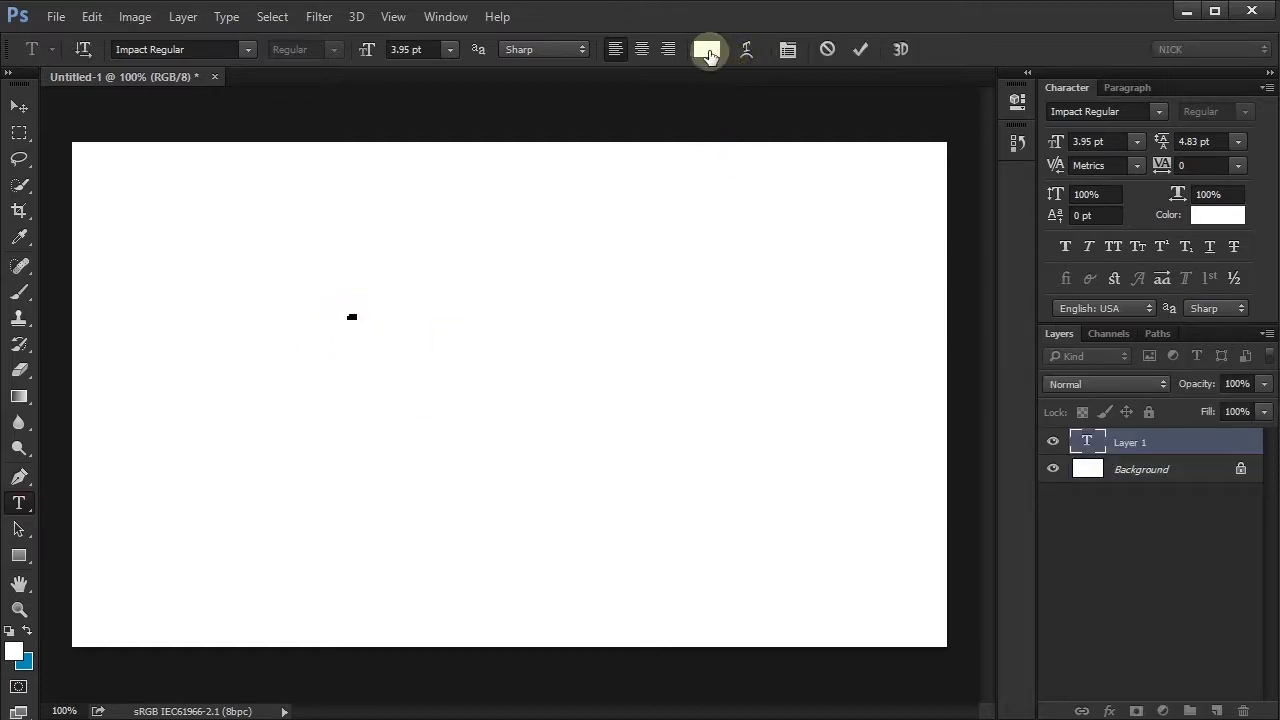
click(710, 57)
drag(472, 578, 450, 719)
click(789, 508)
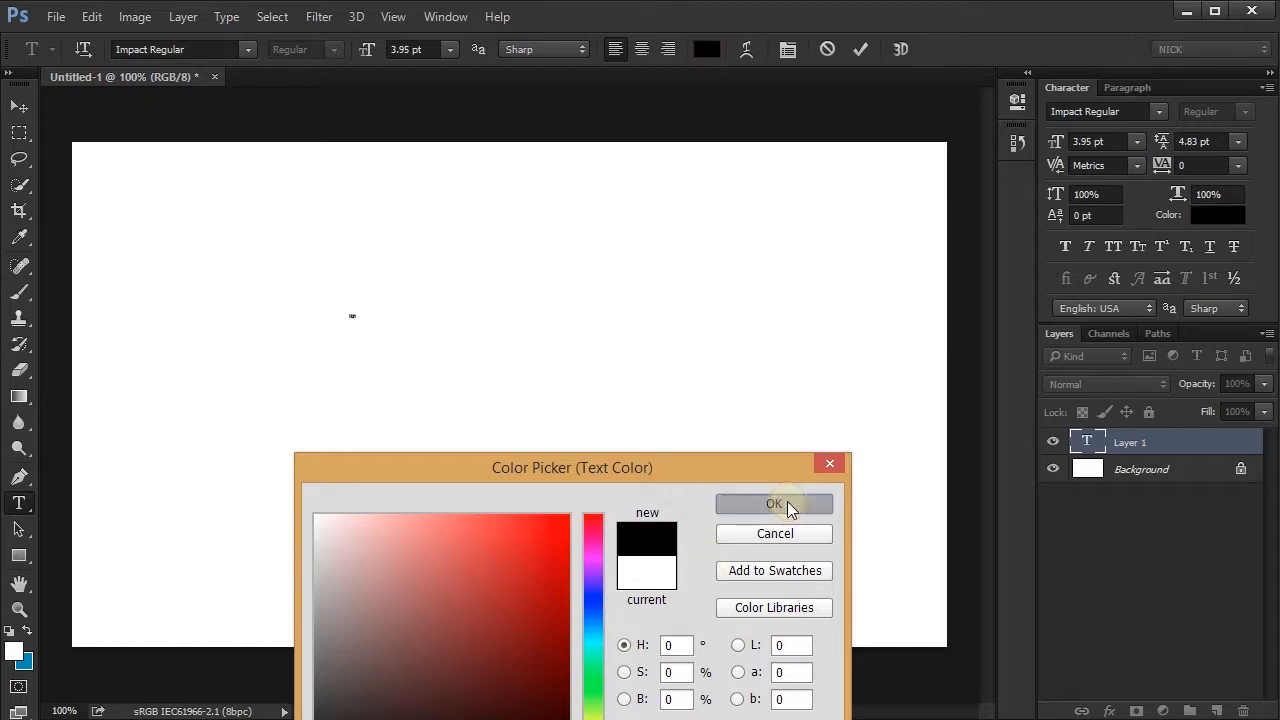
key(ctrl+t)
drag(353, 316, 510, 245)
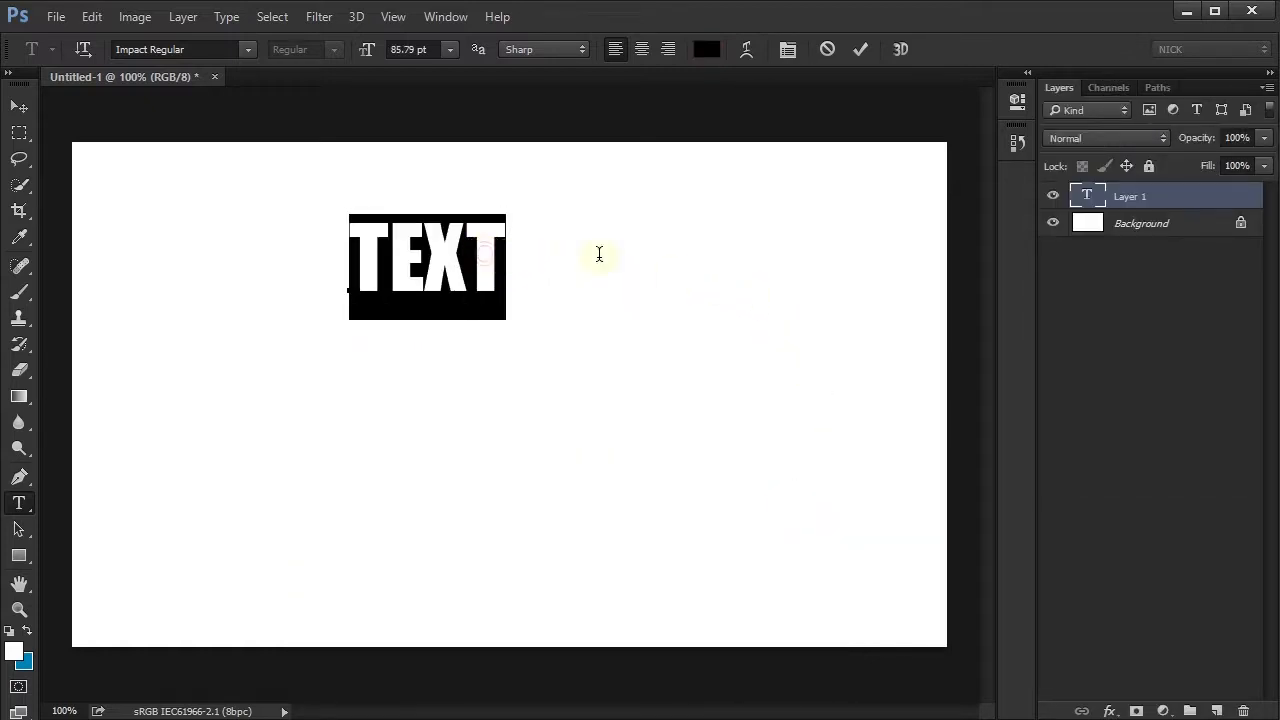
click(862, 49)
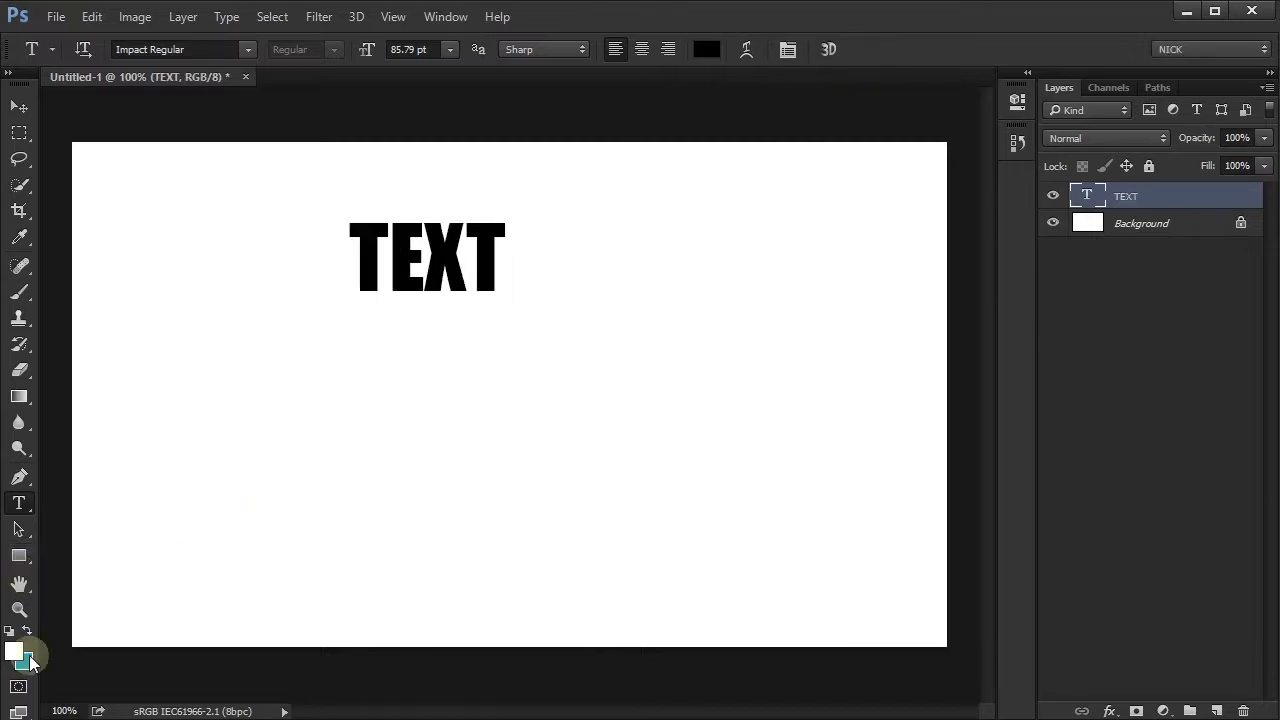
- Draw a blue circle of about 104 px with the Ellipse tool beneath the word TEXT
click(27, 631)
click(19, 555)
click(85, 586)
drag(371, 334, 475, 438)
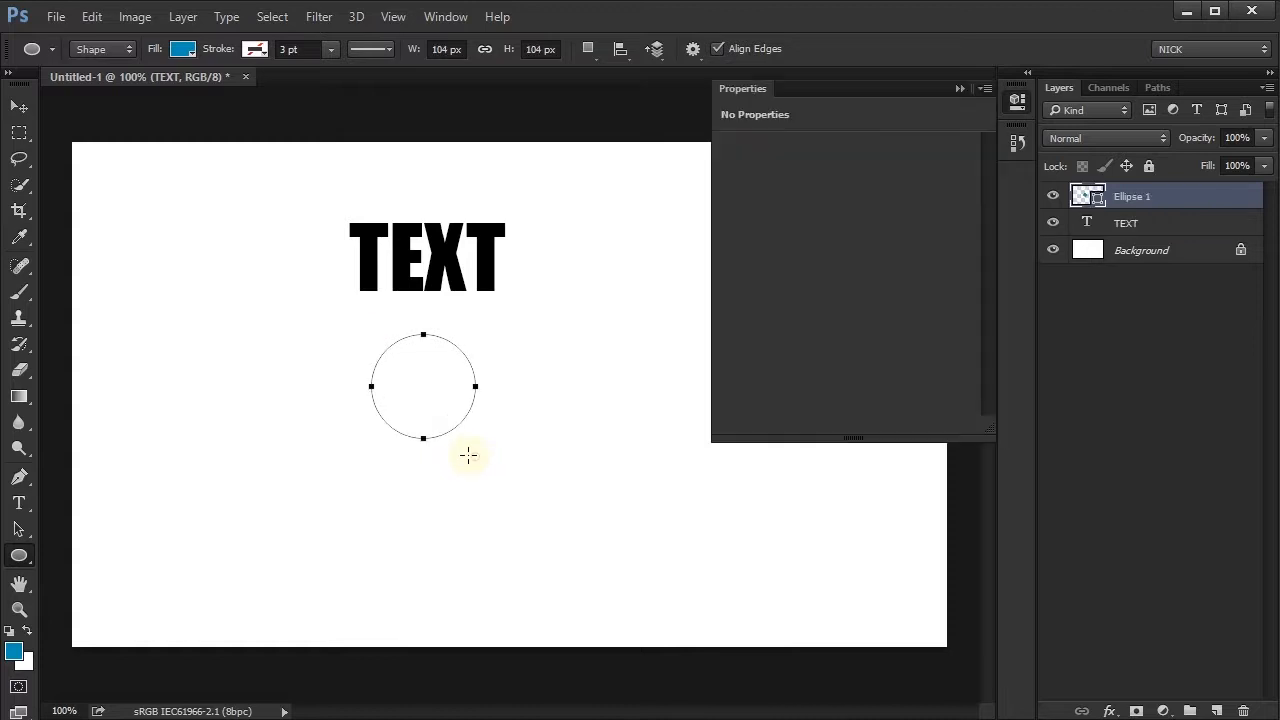
click(1016, 97)
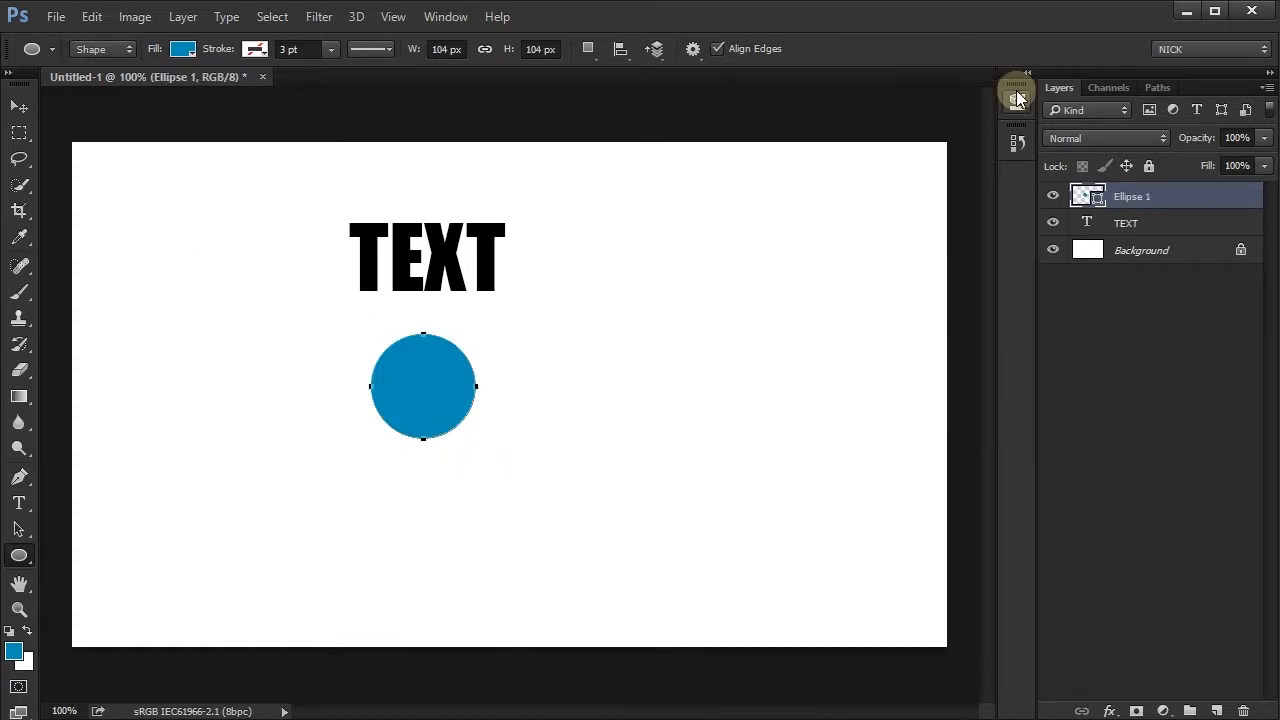
- Convert the Ellipse 1 and TEXT layers together into one Smart Object
shift+click(1148, 226)
right_click(1147, 229)
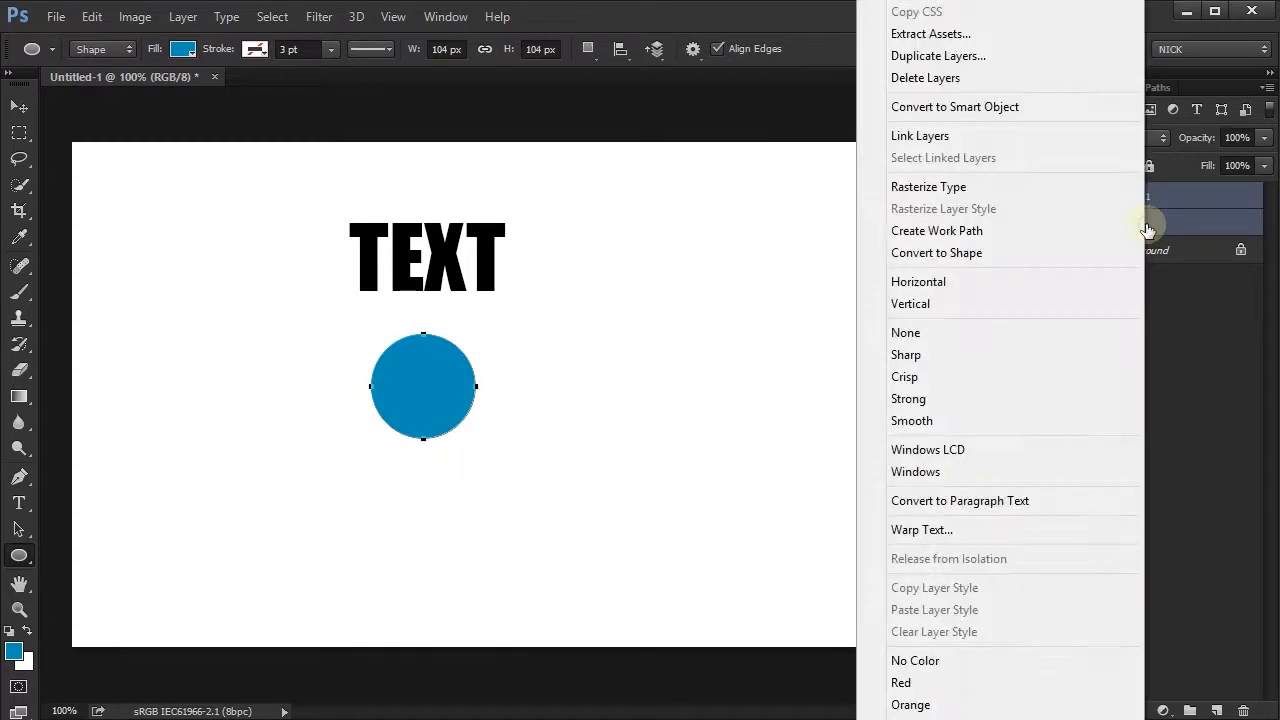
click(994, 113)
- Enlarge the Smart Object with the text and circle to about 297% and examine its edges up close
key(ctrl+t)
drag(505, 439, 757, 583)
drag(500, 443, 531, 538)
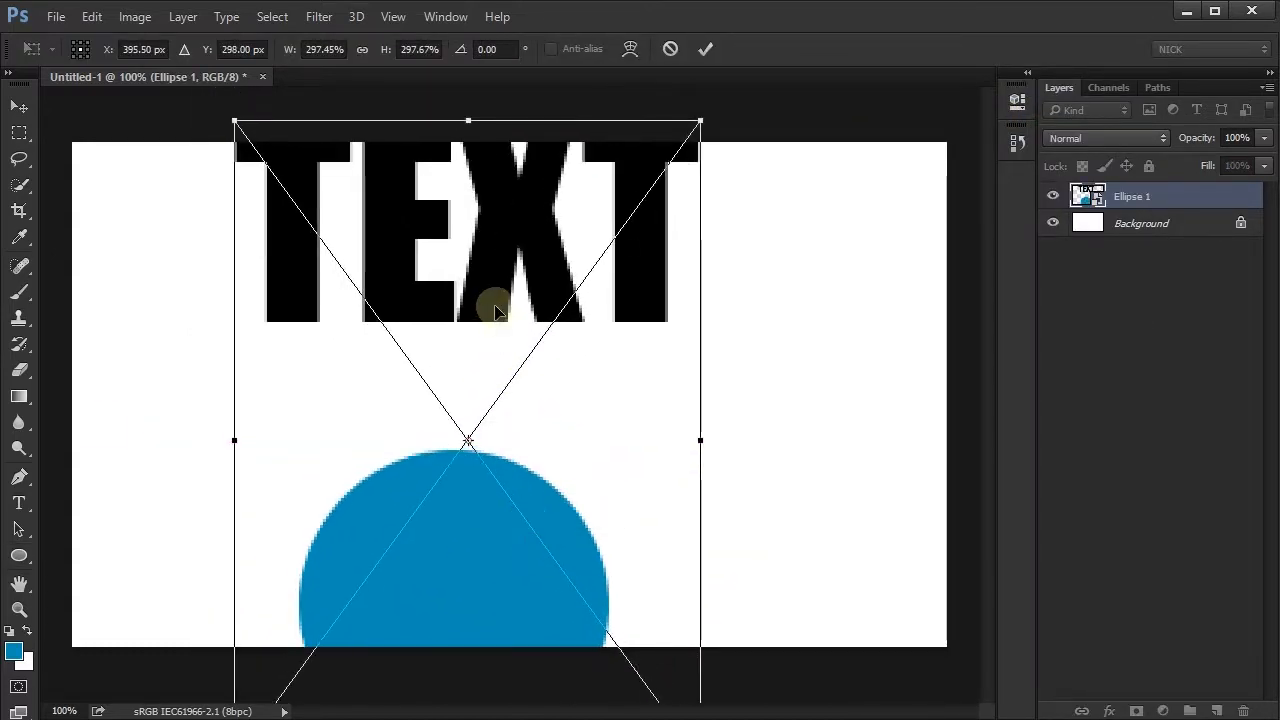
key(Return)
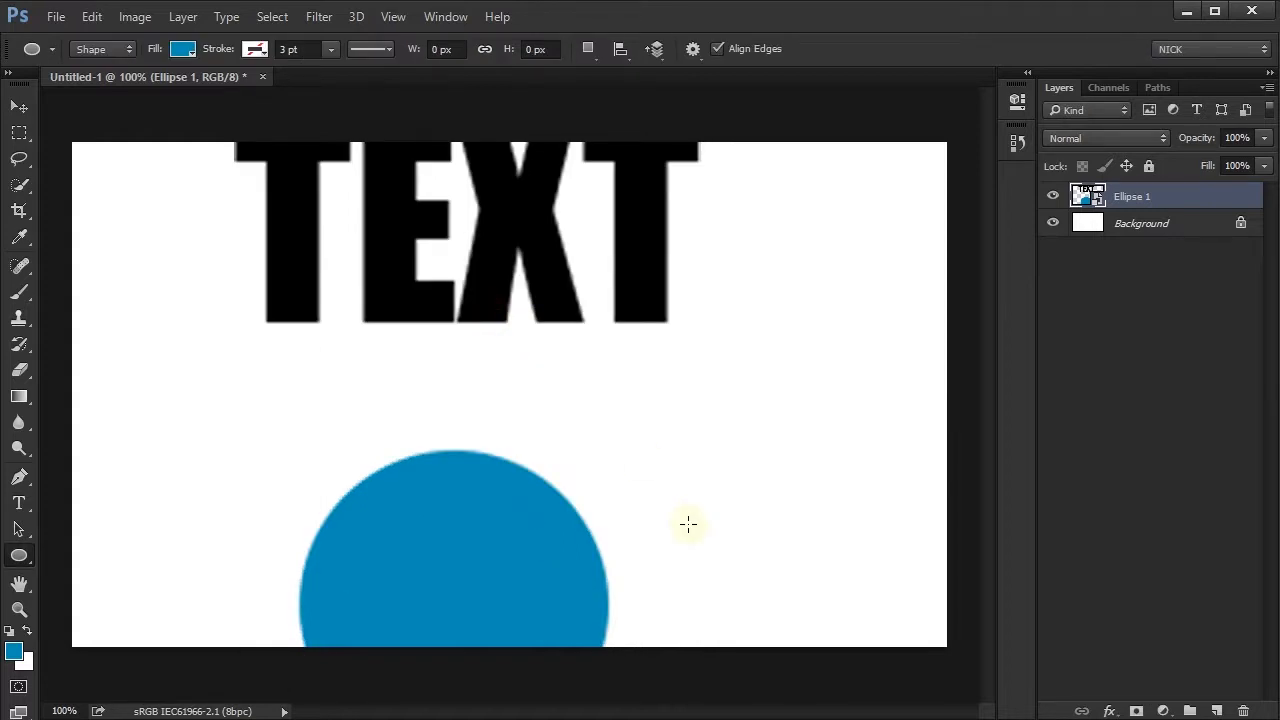
scroll(628, 396, up, 7)
drag(314, 304, 511, 446)
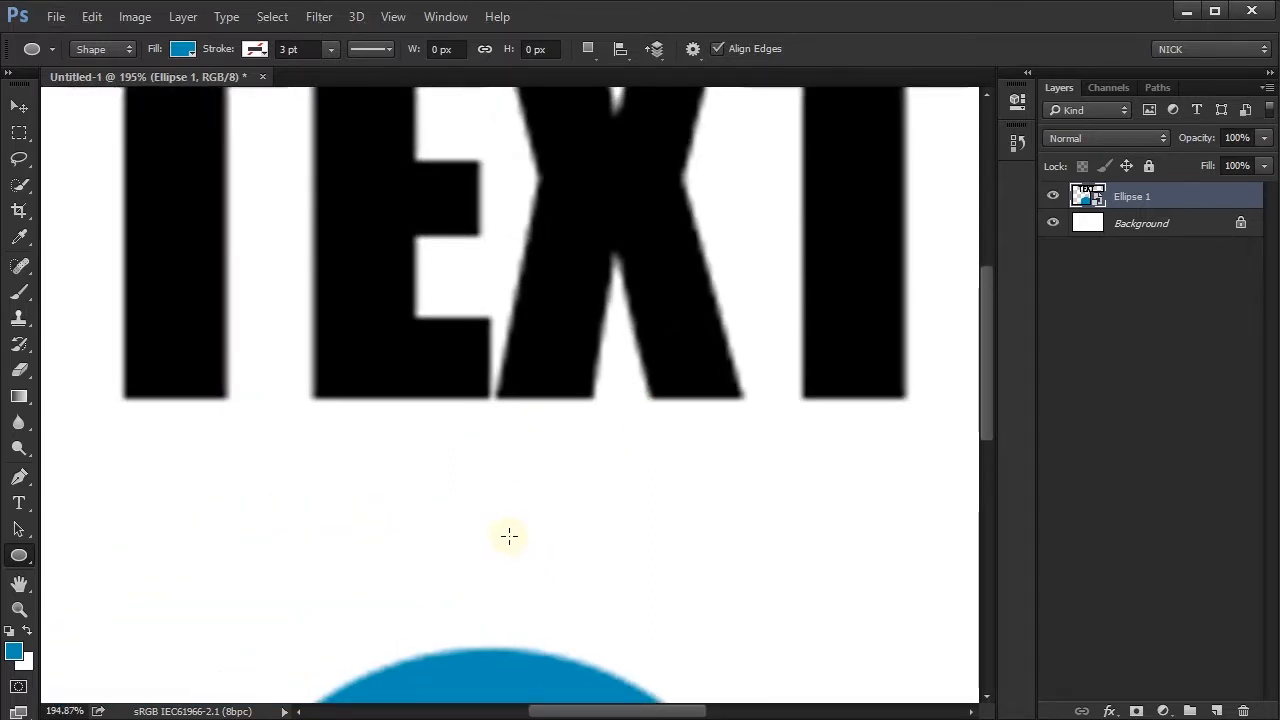
click(1086, 198)
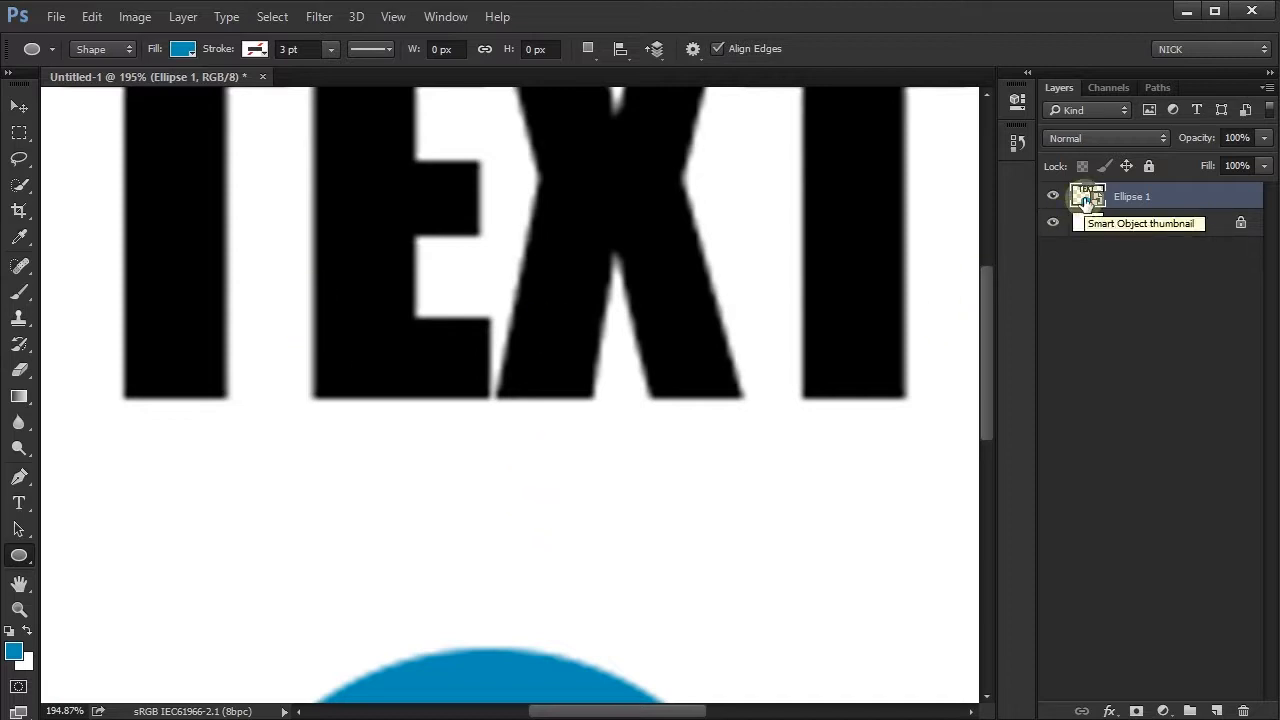
- Undo the enlargement of the Smart Object with the text and circle
key(ctrl+z)
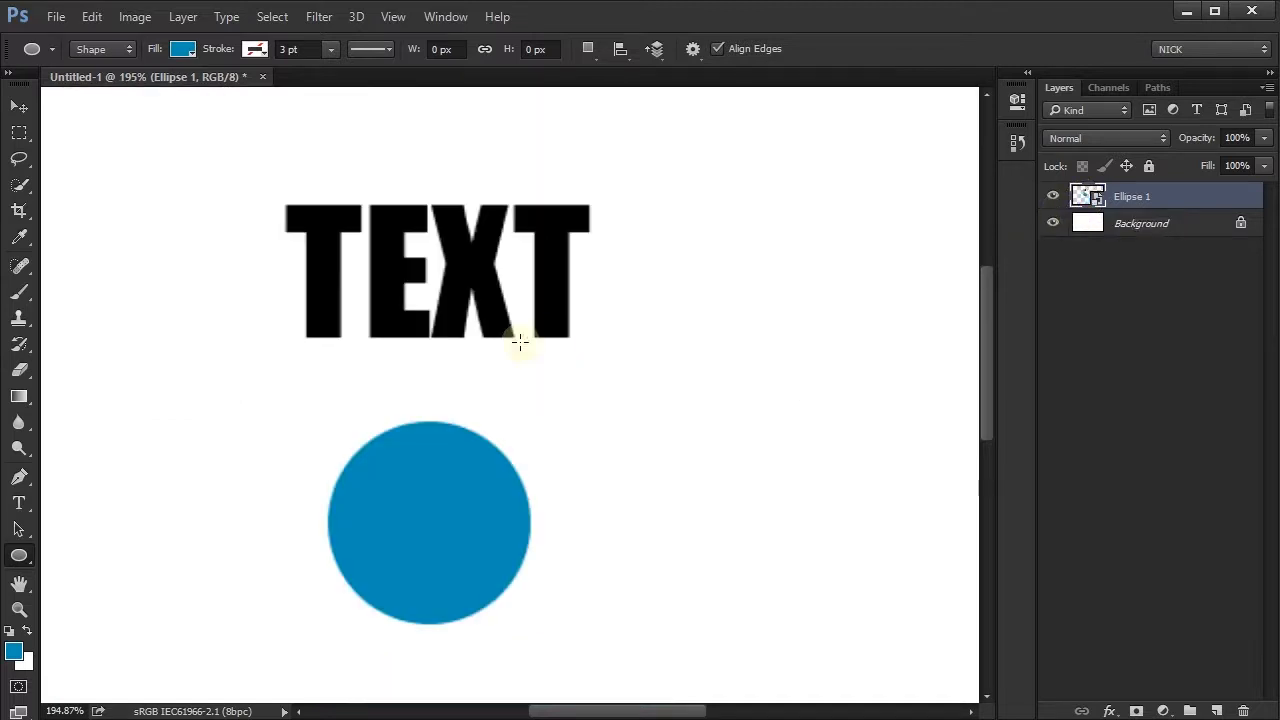
scroll(480, 336, down, 3)
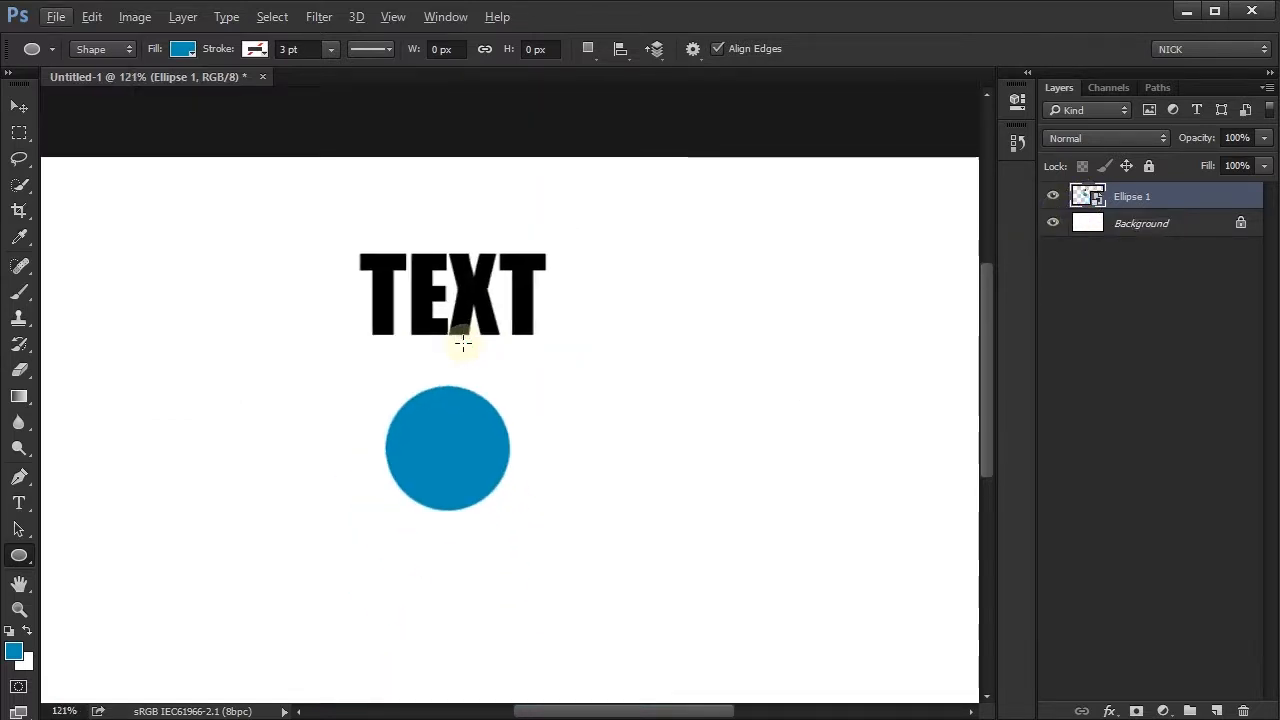
scroll(463, 343, down, 1)
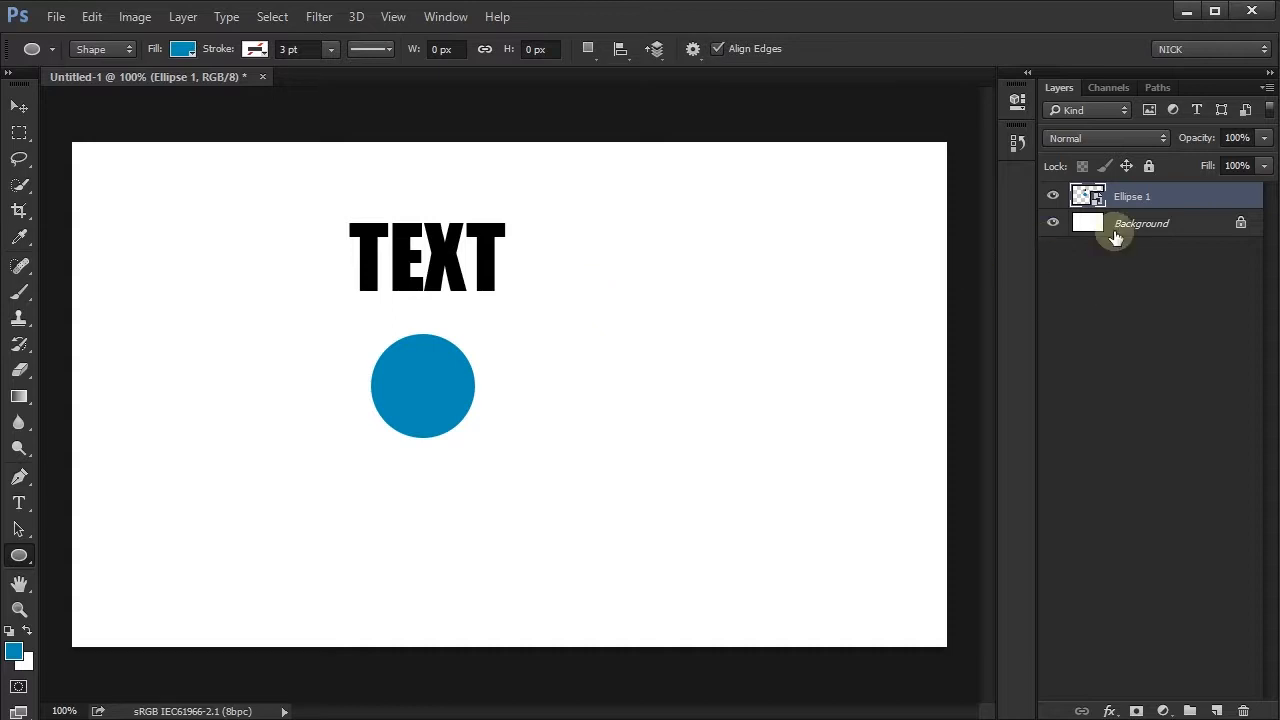
- Open the Ellipse 1 Smart Object's contents and extend the canvas to a little over twice its width and height
double_click(1088, 196)
key(c)
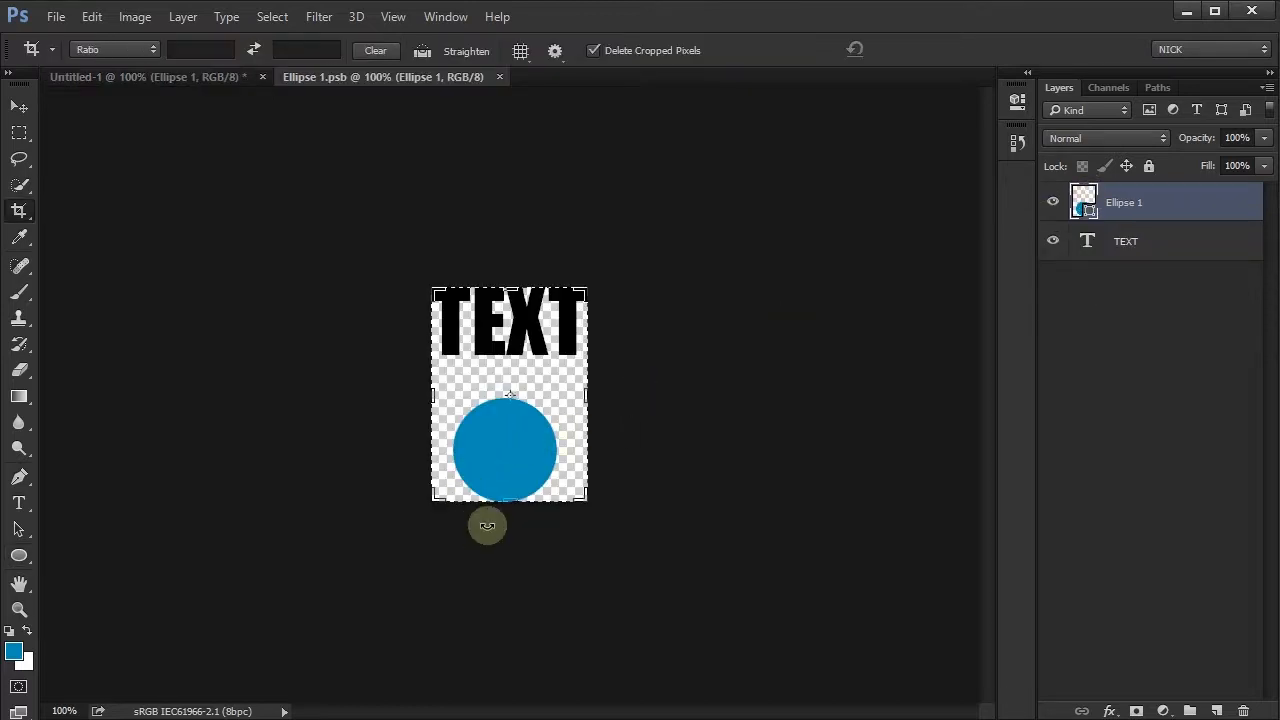
drag(586, 500, 716, 655)
key(Return)
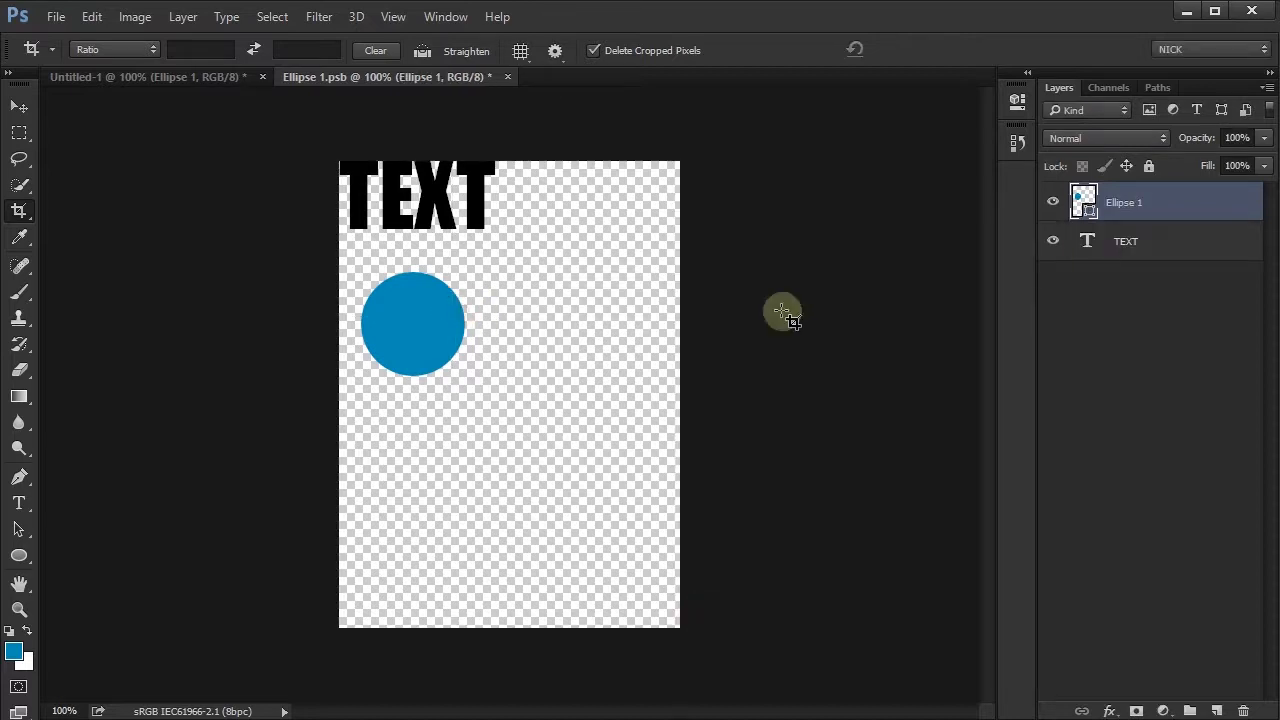
- Scale the Ellipse 1 and TEXT layers together to about twice their size inside Ellipse 1.psb
shift+click(1120, 245)
key(ctrl+t)
drag(493, 378, 664, 574)
key(Return)
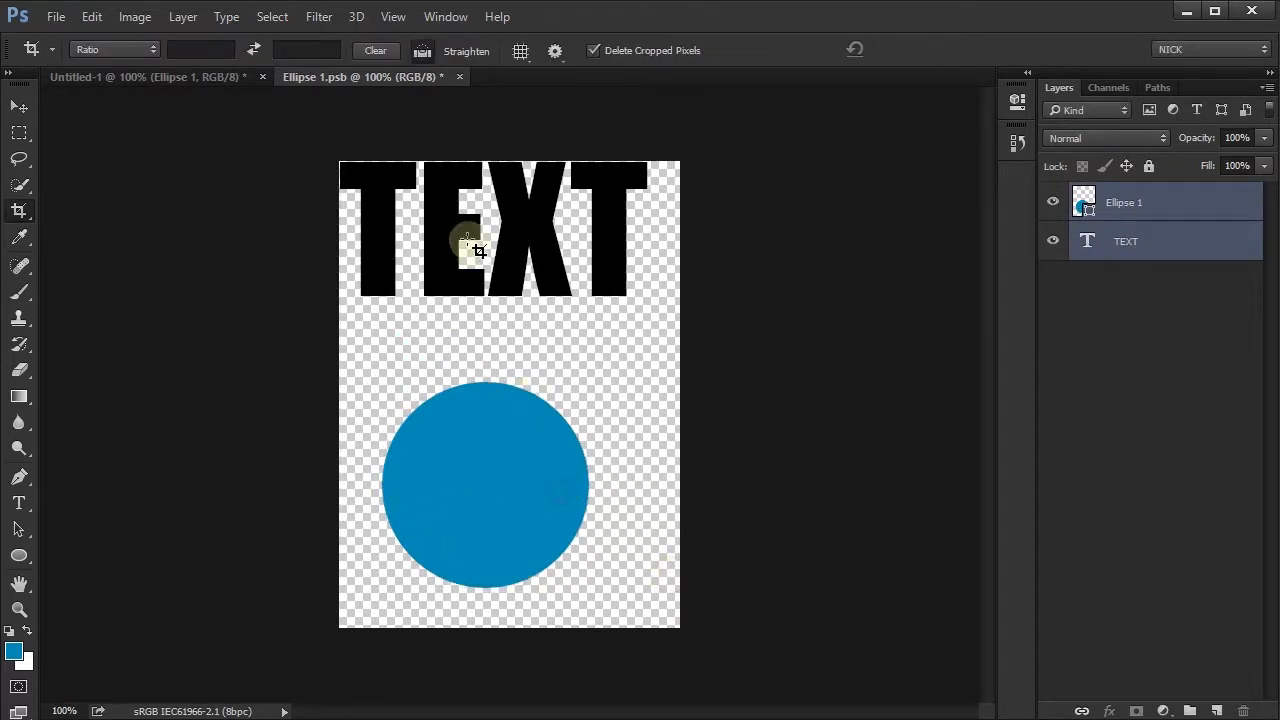
- Close Ellipse 1.psb with its changes saved and reposition the updated Smart Object lower on the Untitled-1 canvas
click(459, 77)
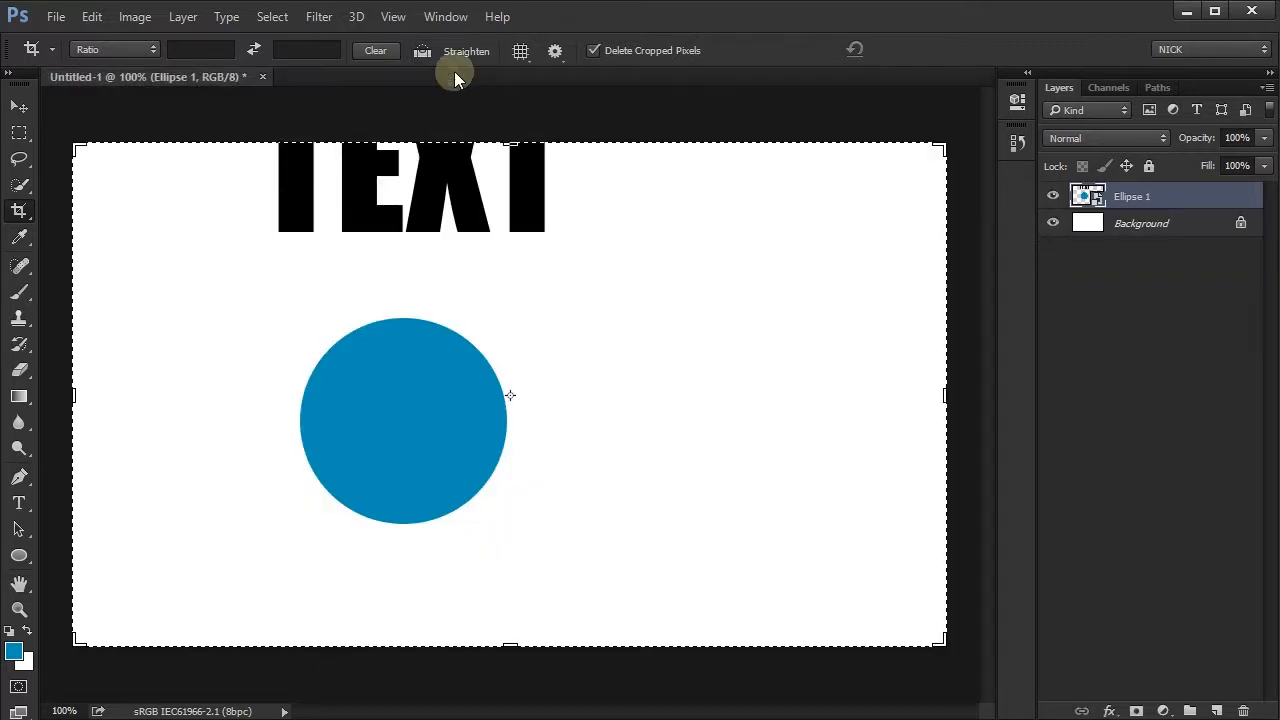
key(ctrl)
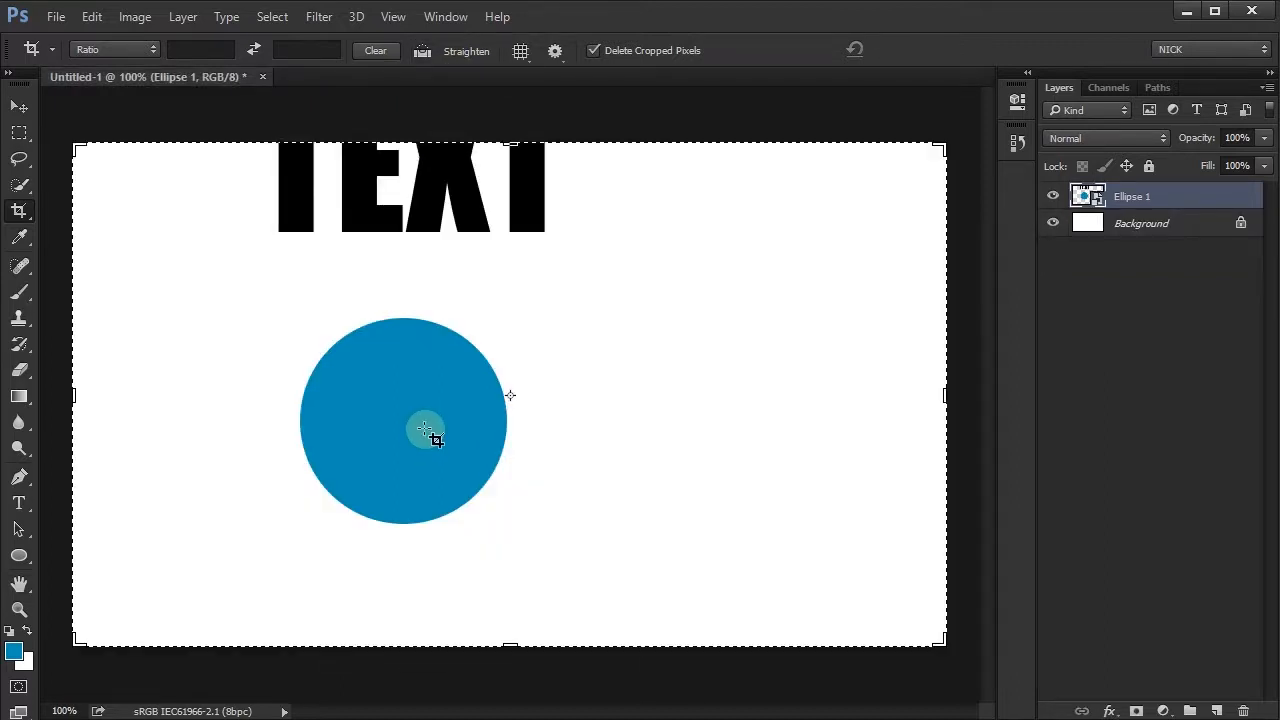
key(v)
drag(414, 430, 481, 495)
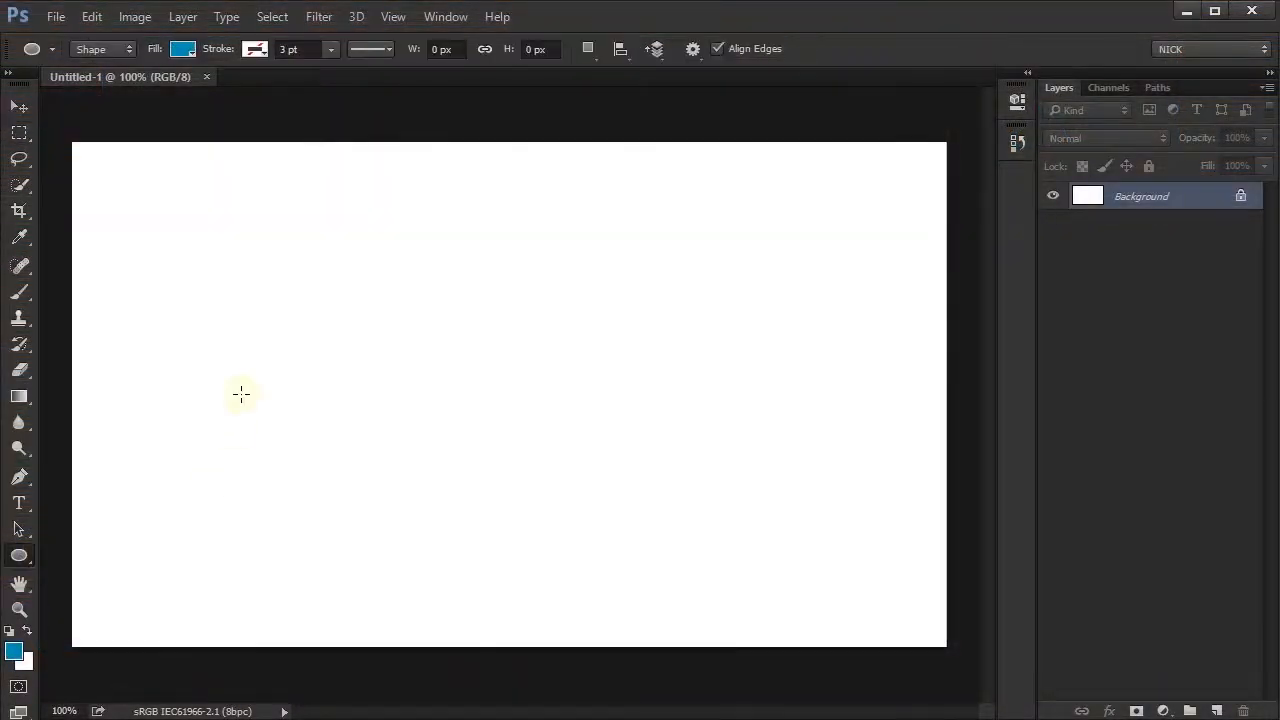
- Draw a blue circle 164 px wide on the blank canvas and convert its layer to a Smart Object
drag(237, 298, 401, 462)
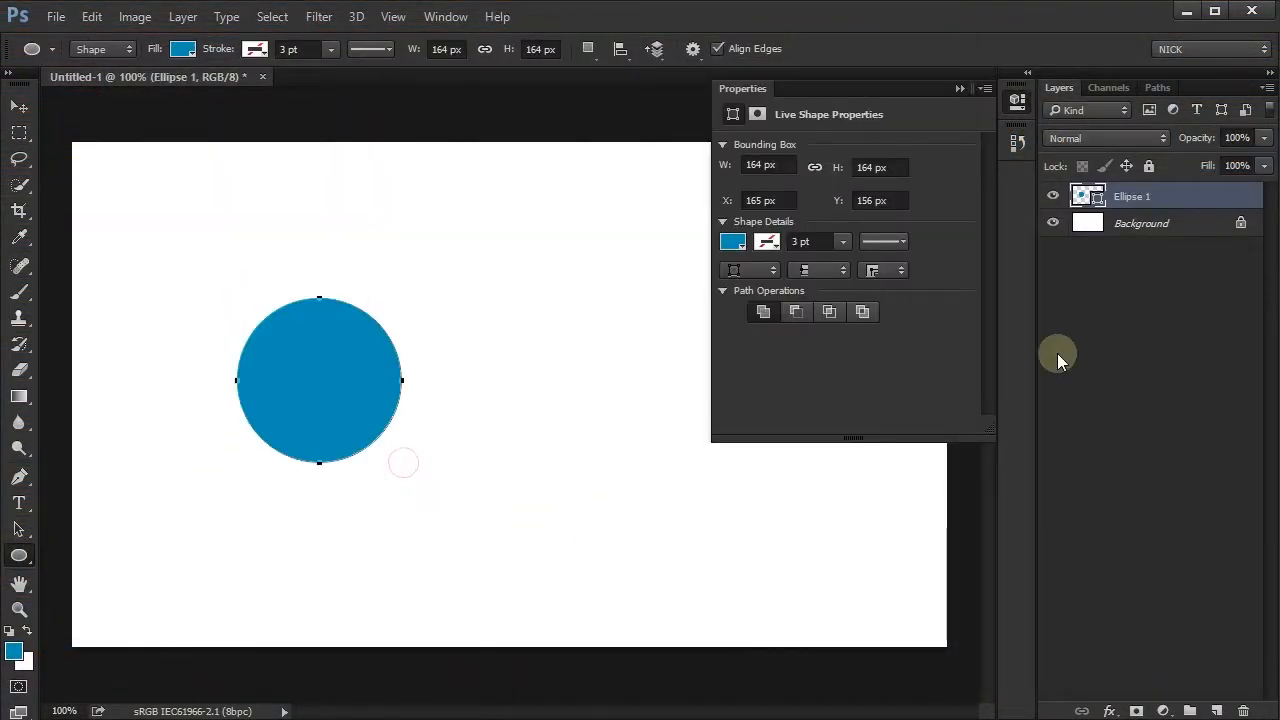
right_click(1162, 196)
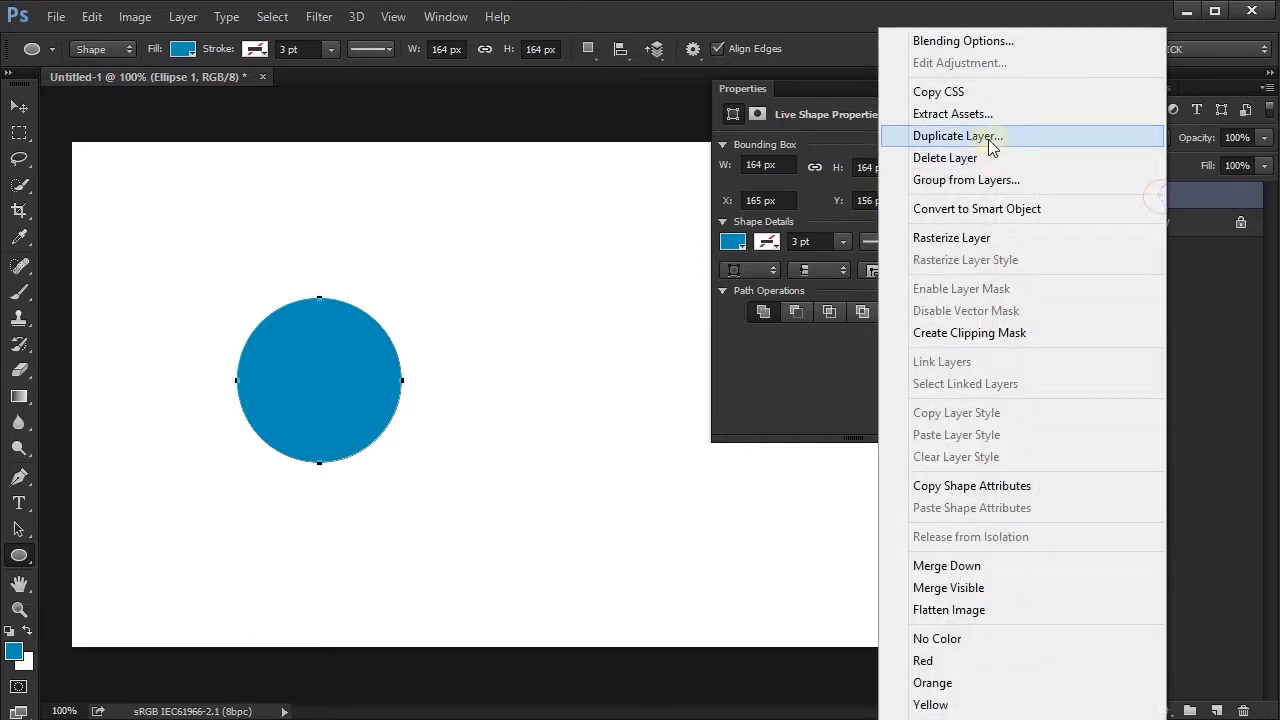
click(1023, 208)
- Duplicate the circle's Smart Object layer and place the copy beside the original circle
drag(1157, 194, 1216, 711)
key(v)
drag(291, 405, 518, 403)
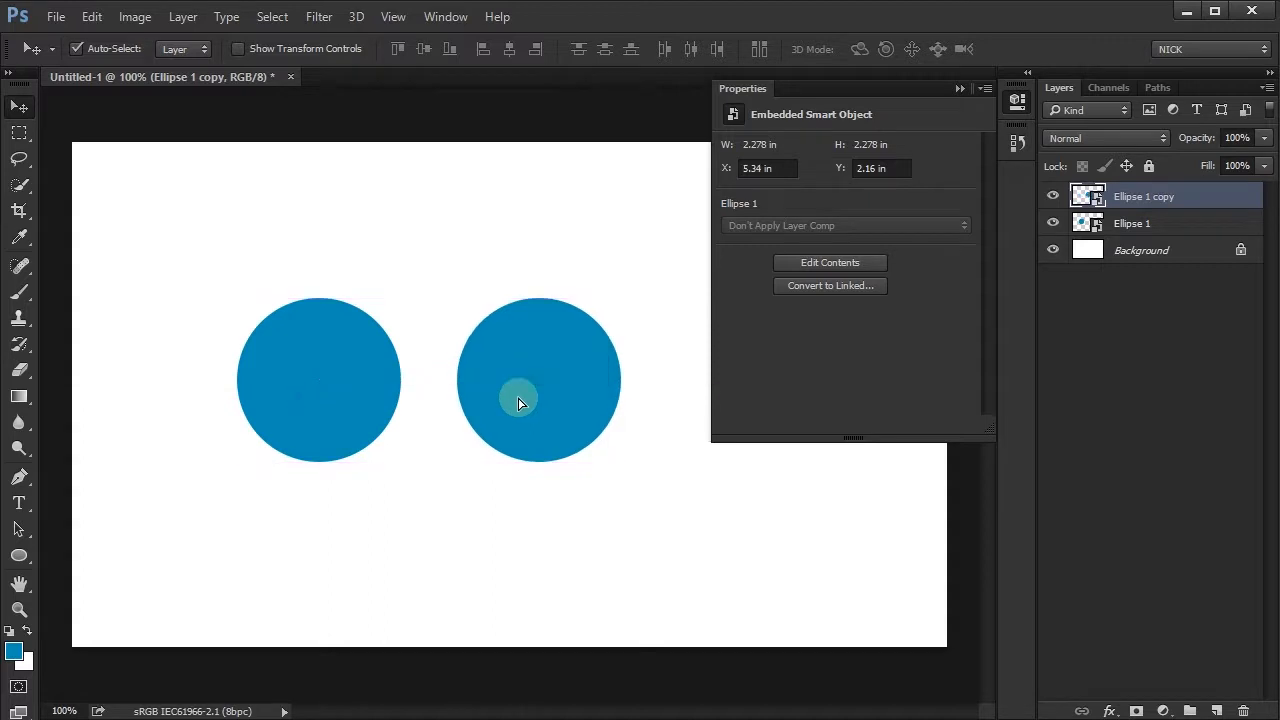
- Fill the ellipse with green inside the Ellipse 1 Smart Object's contents, save them, and return to Untitled-1
double_click(1087, 223)
click(733, 241)
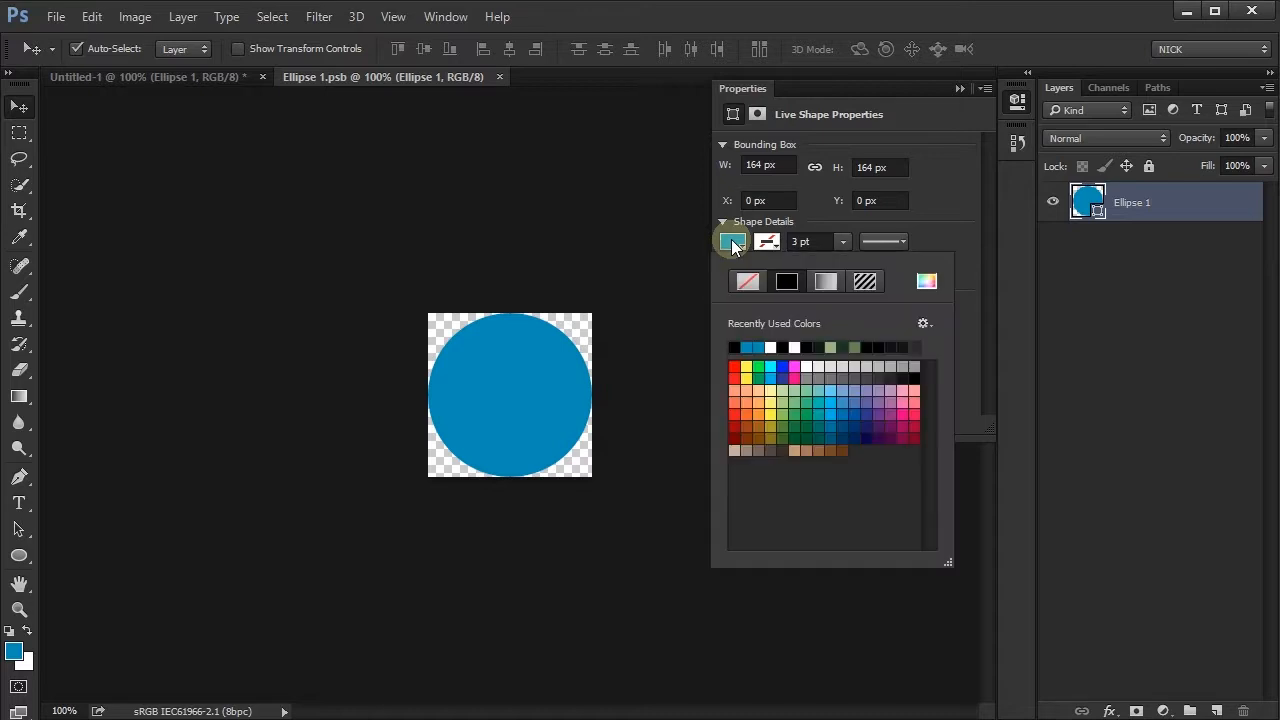
click(759, 378)
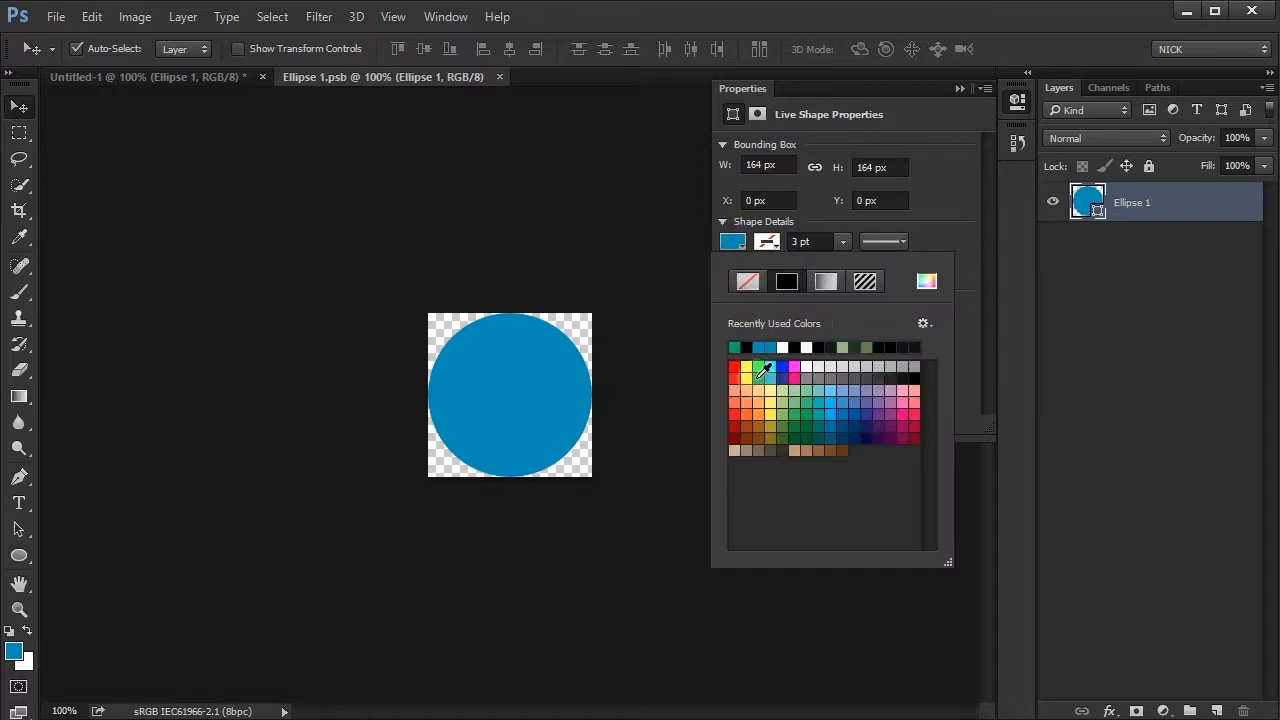
click(511, 108)
key(ctrl+s)
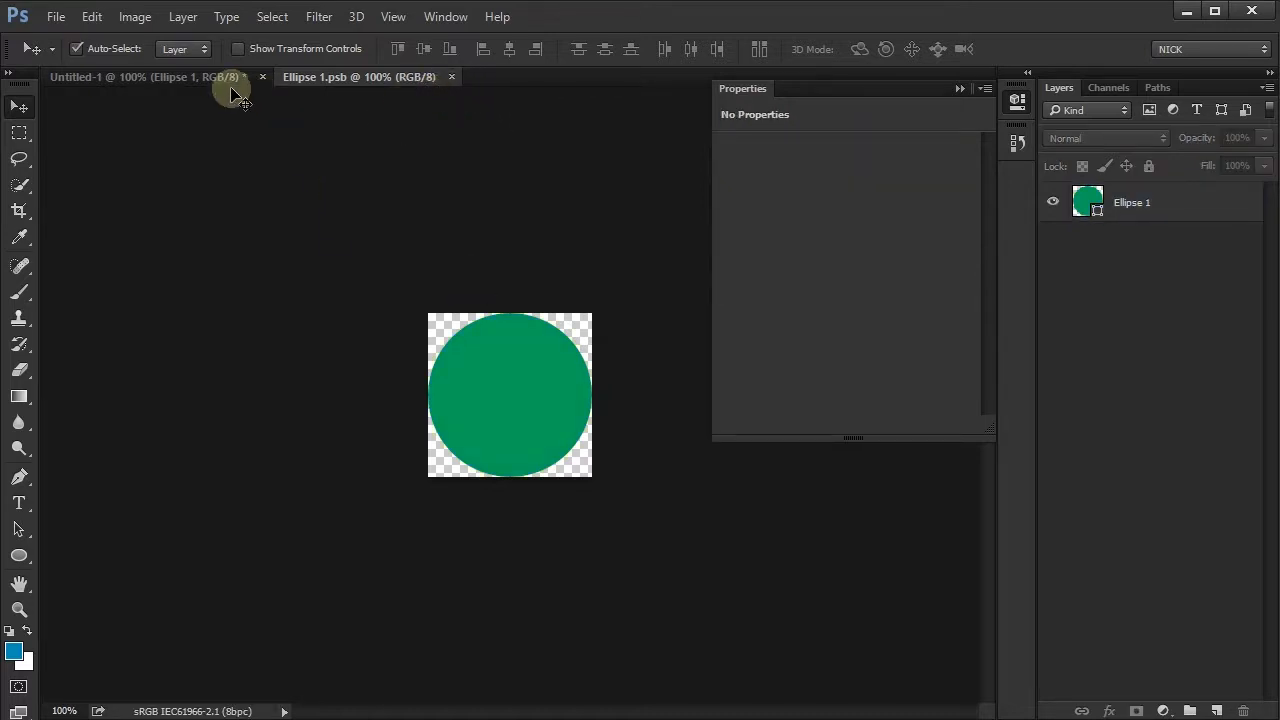
click(219, 78)
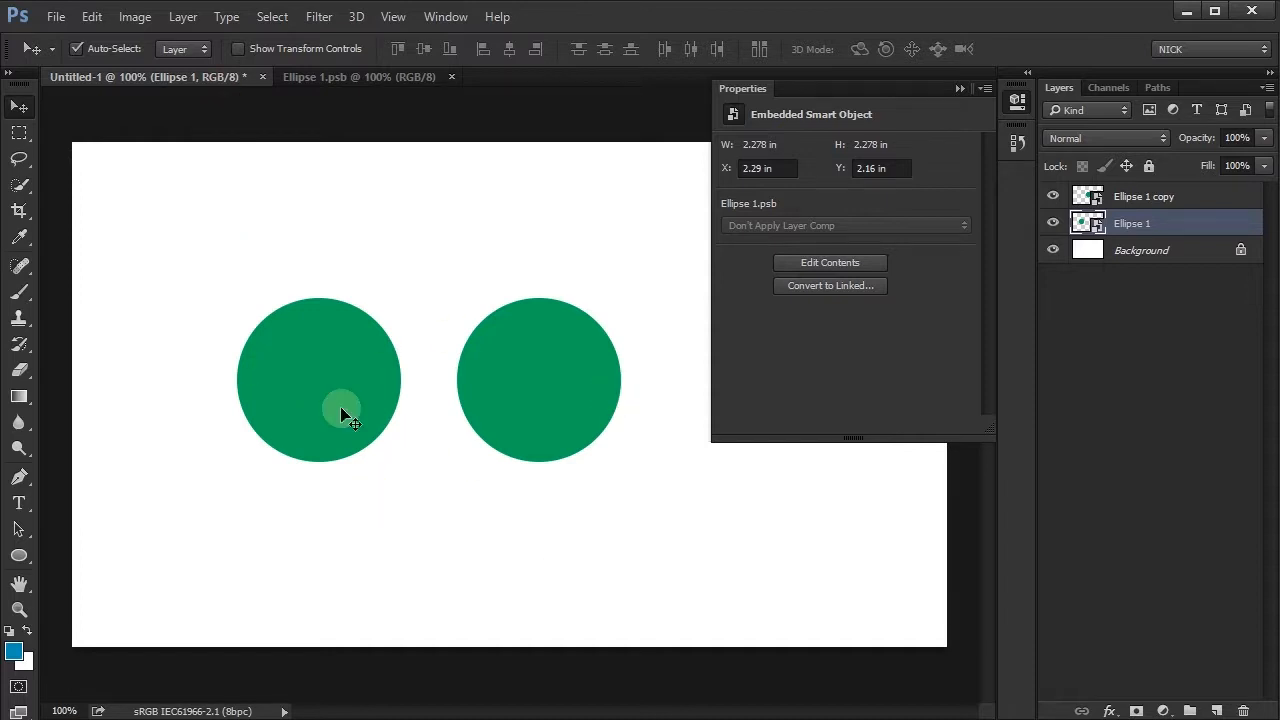
- Delete the Ellipse 1 copy layer, leaving only the original circle
click(1016, 101)
click(535, 383)
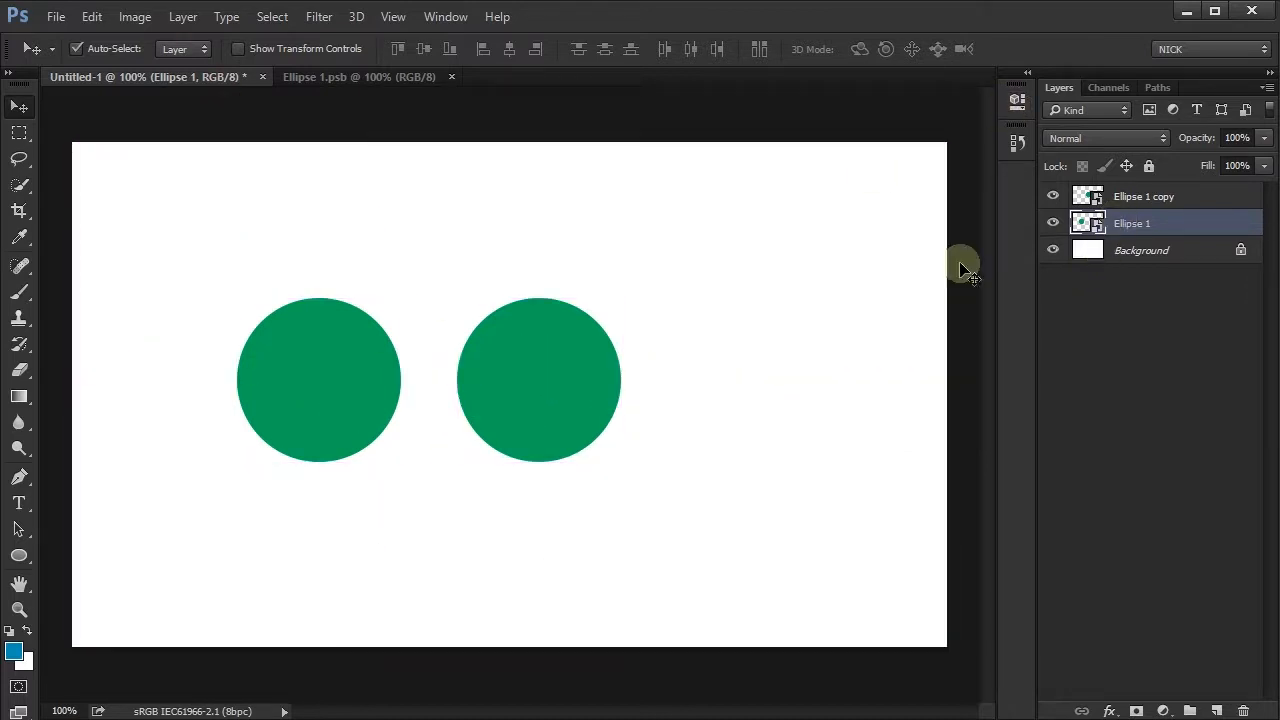
click(588, 380)
key(Delete)
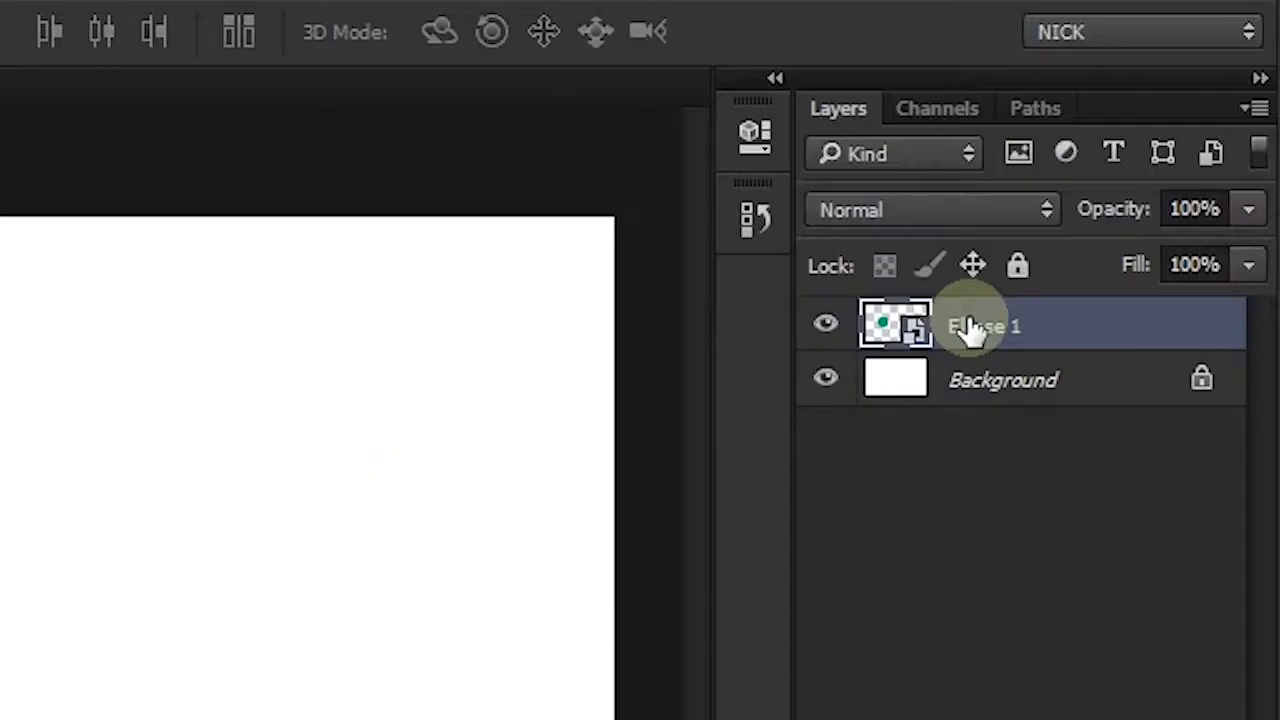
- Create an independent duplicate of Ellipse 1 with New Smart Object via Copy and place it beside the original
right_click(1125, 197)
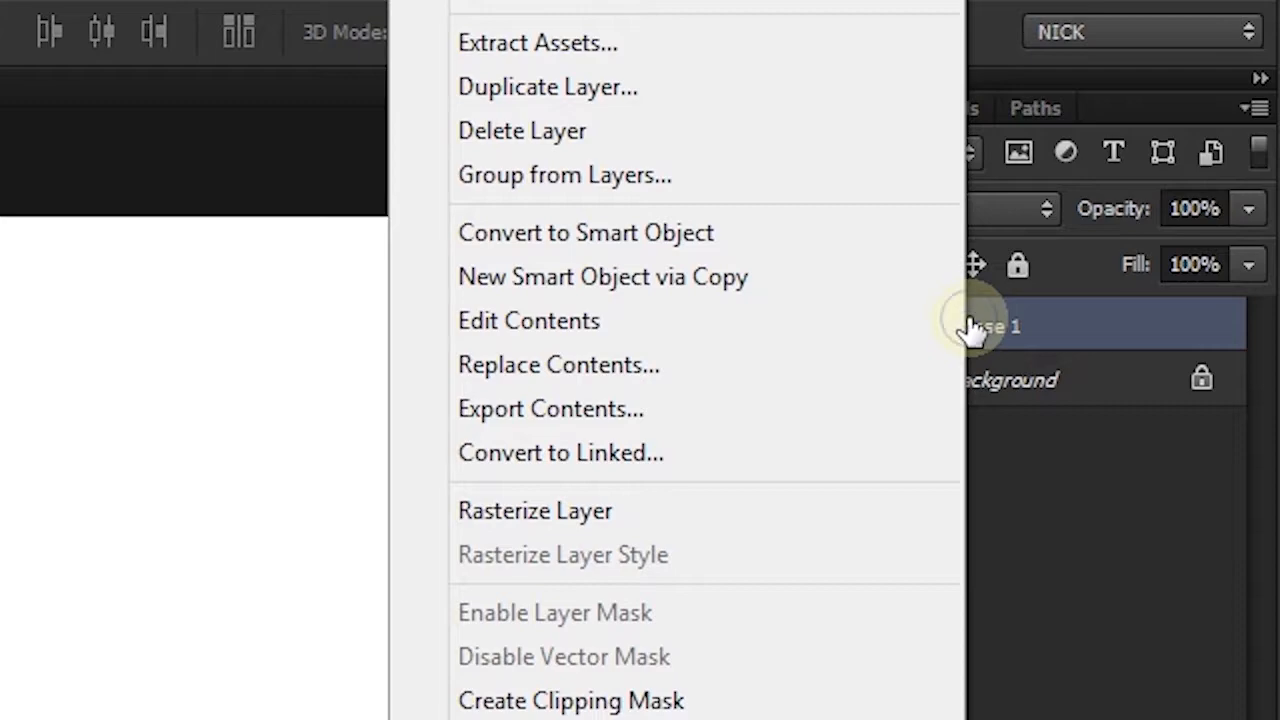
click(629, 278)
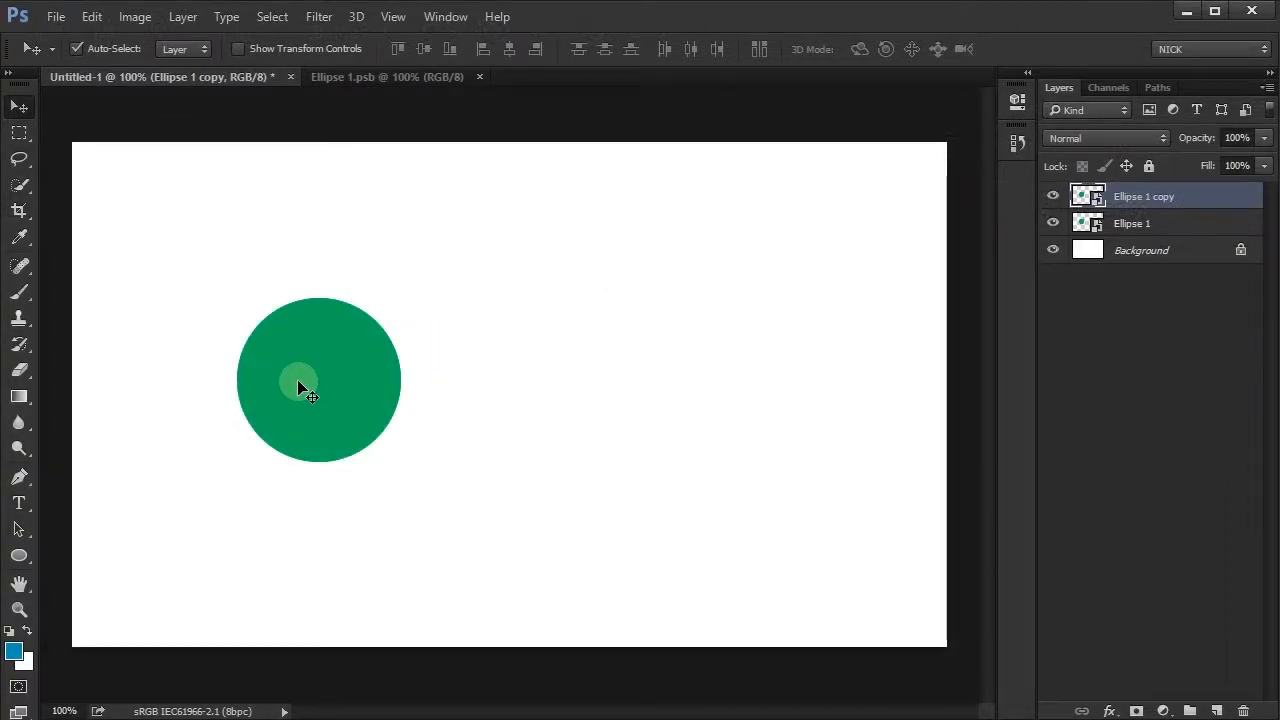
drag(305, 390, 543, 390)
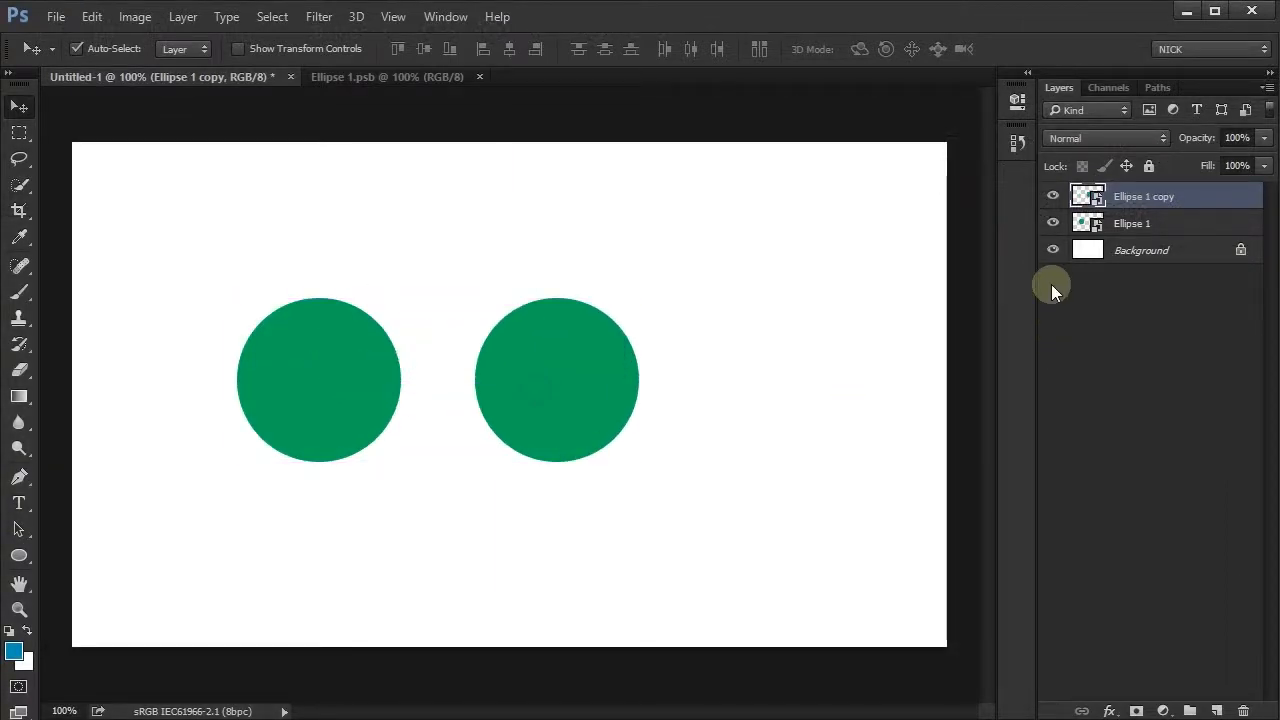
- Fill the ellipse with light blue inside the Ellipse 1 copy's contents, save them, and return to Untitled-1
double_click(1086, 195)
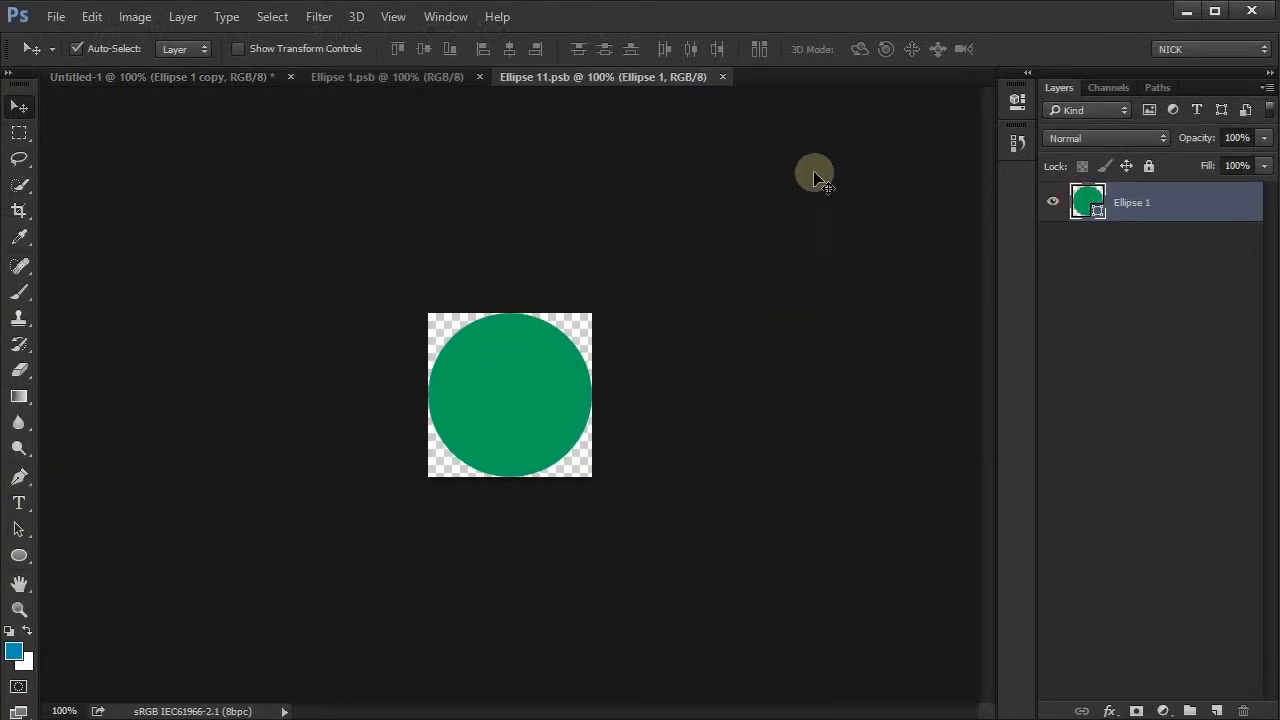
click(1015, 102)
click(733, 243)
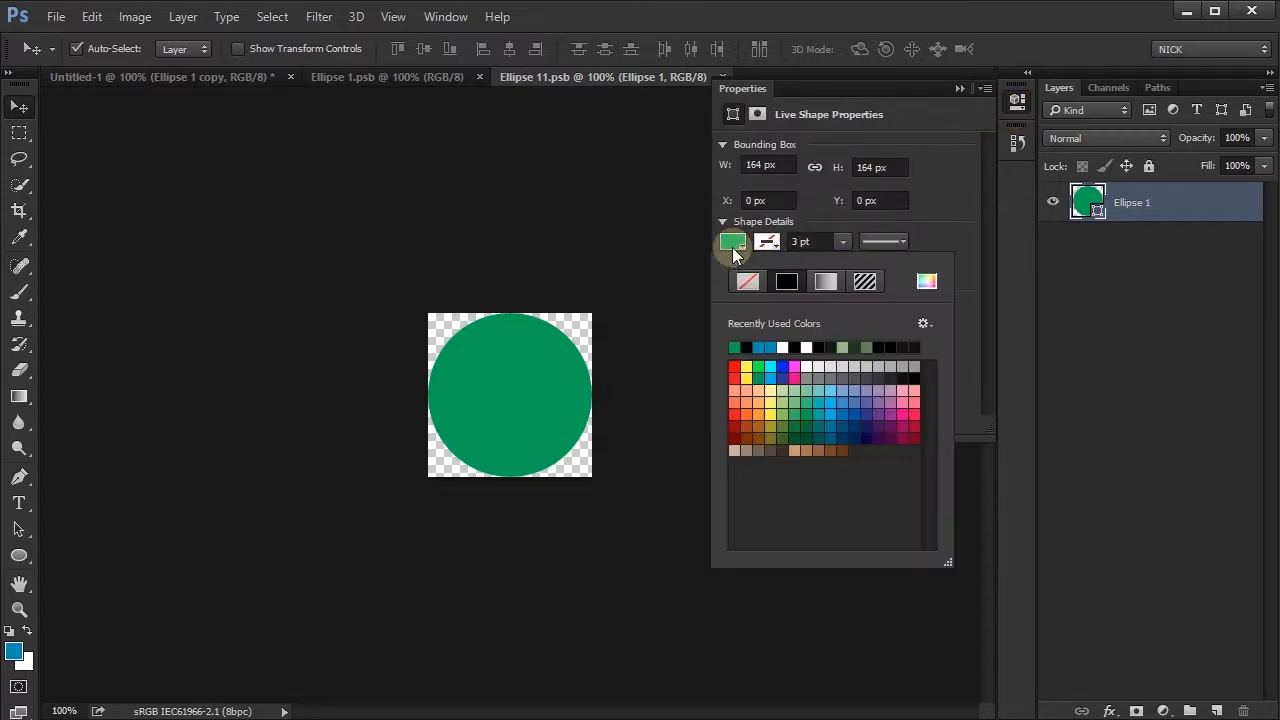
click(770, 367)
click(1015, 100)
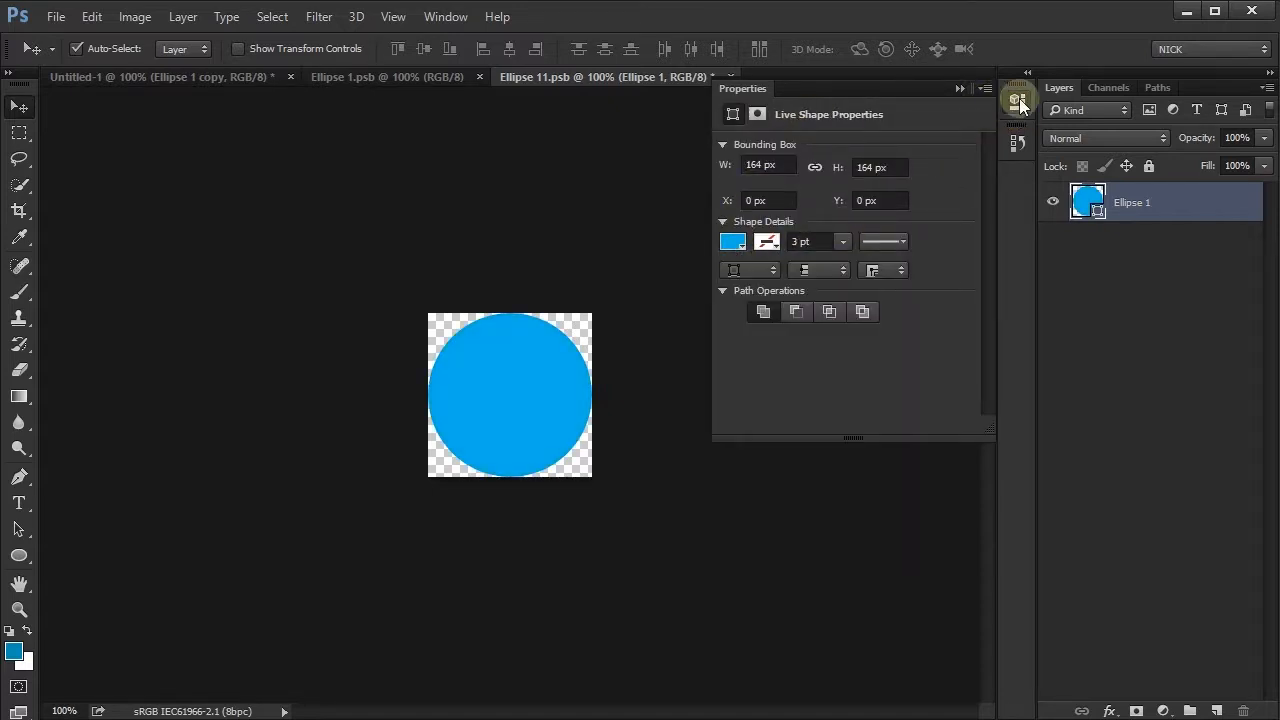
click(1015, 100)
key(ctrl+s)
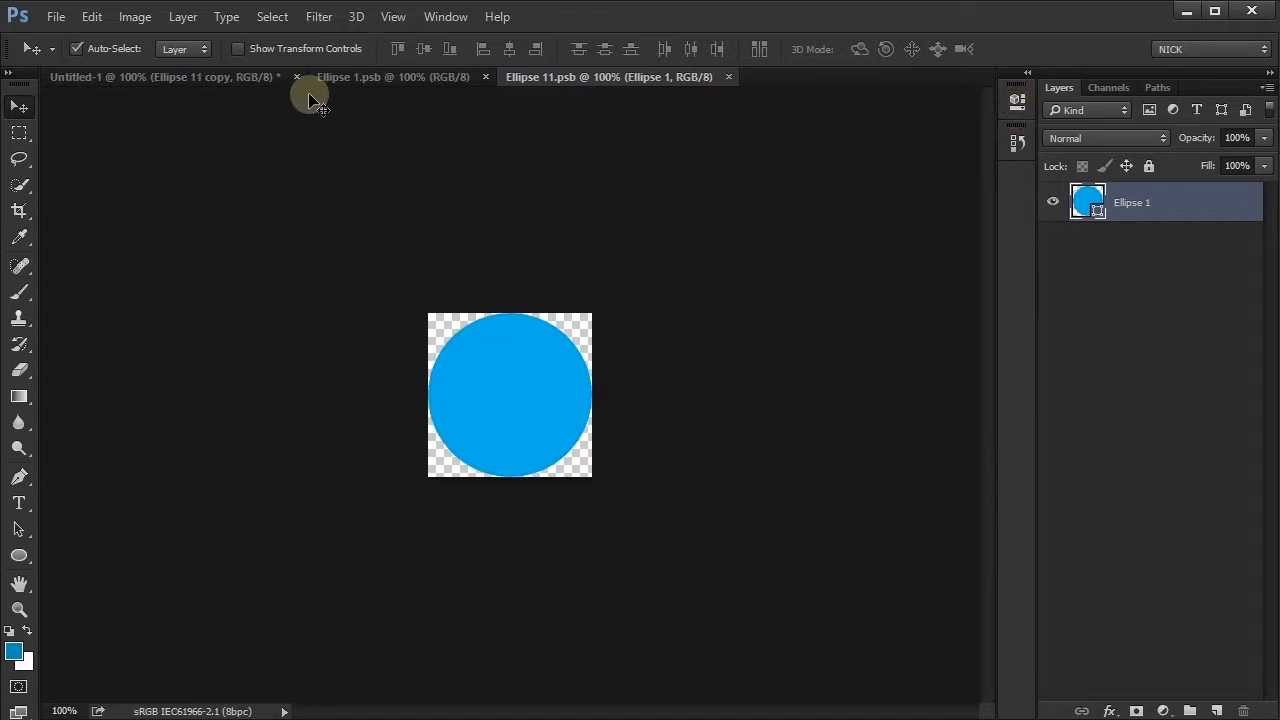
click(244, 83)
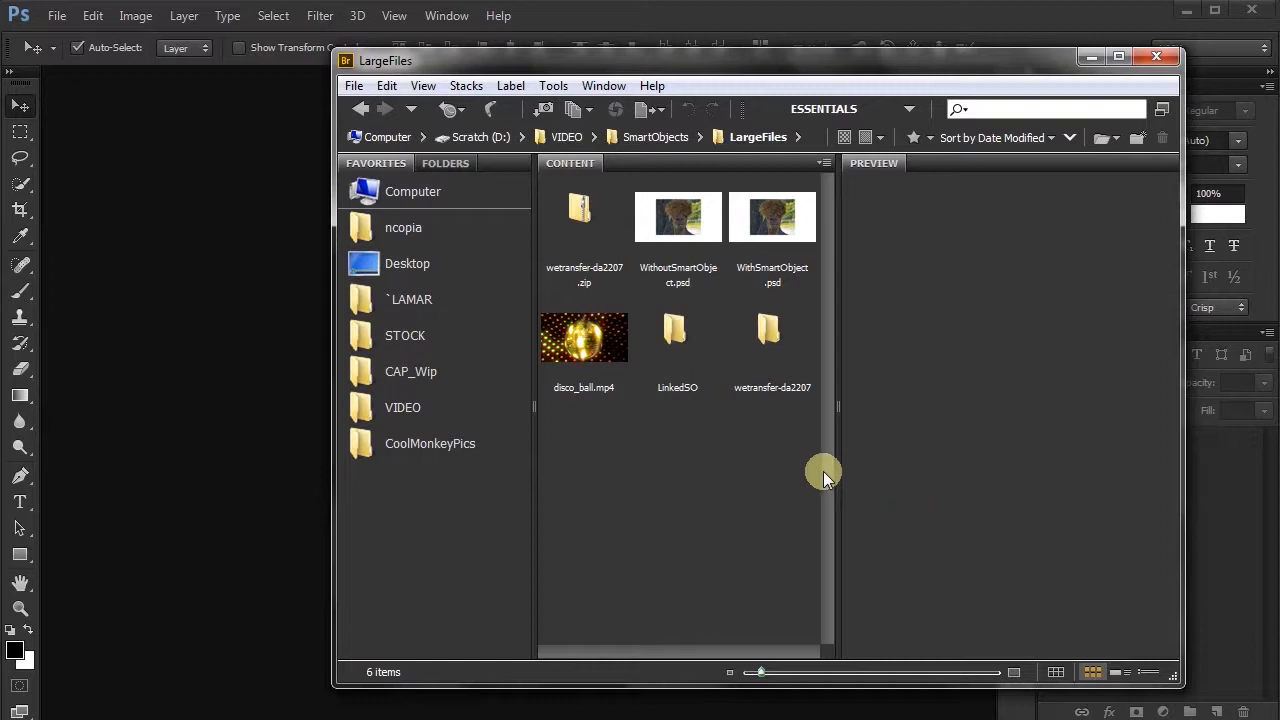
- Open disco_ball.mp4 from the LargeFiles folder in Photoshop and convert its video layer to a Smart Object
click(598, 336)
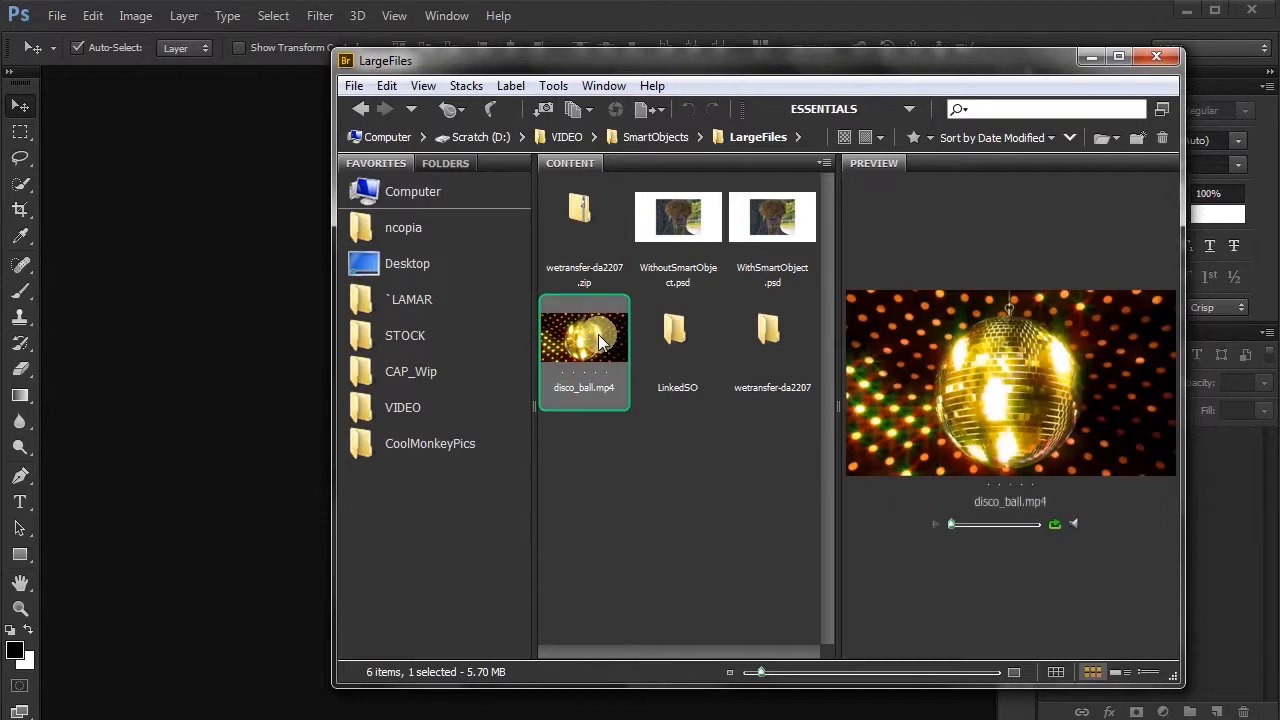
drag(607, 331, 229, 414)
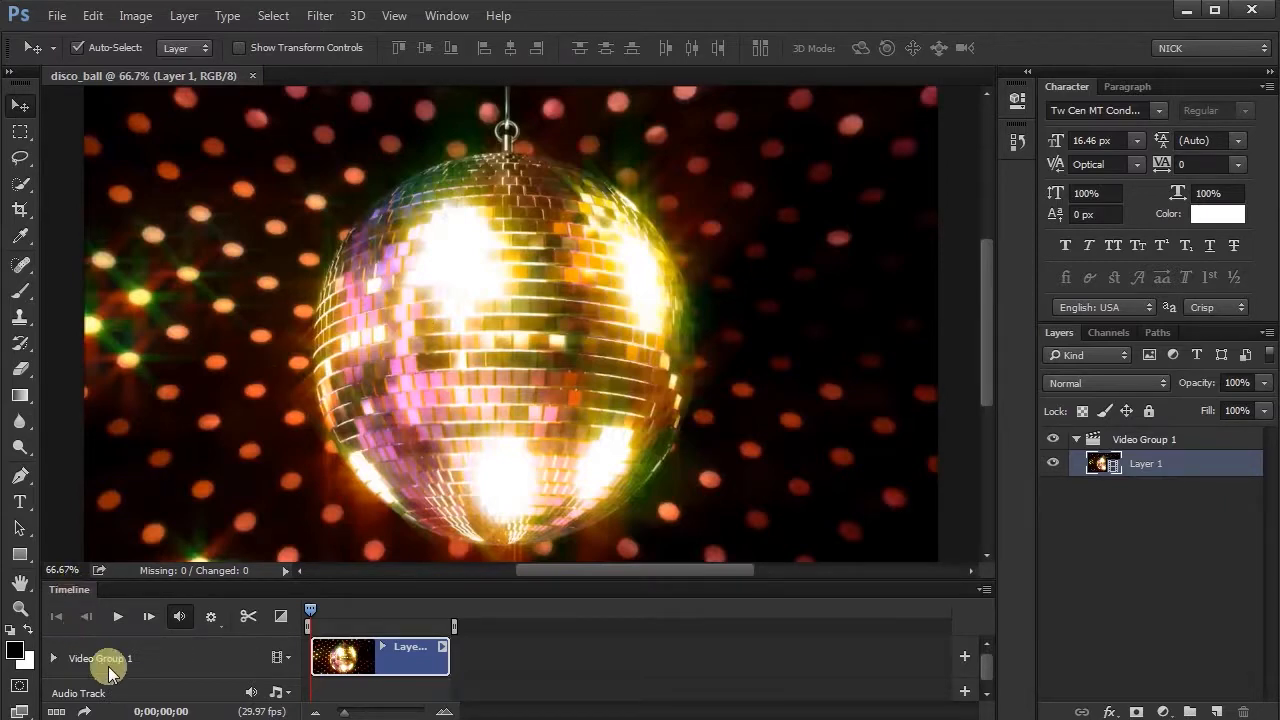
right_click(1154, 467)
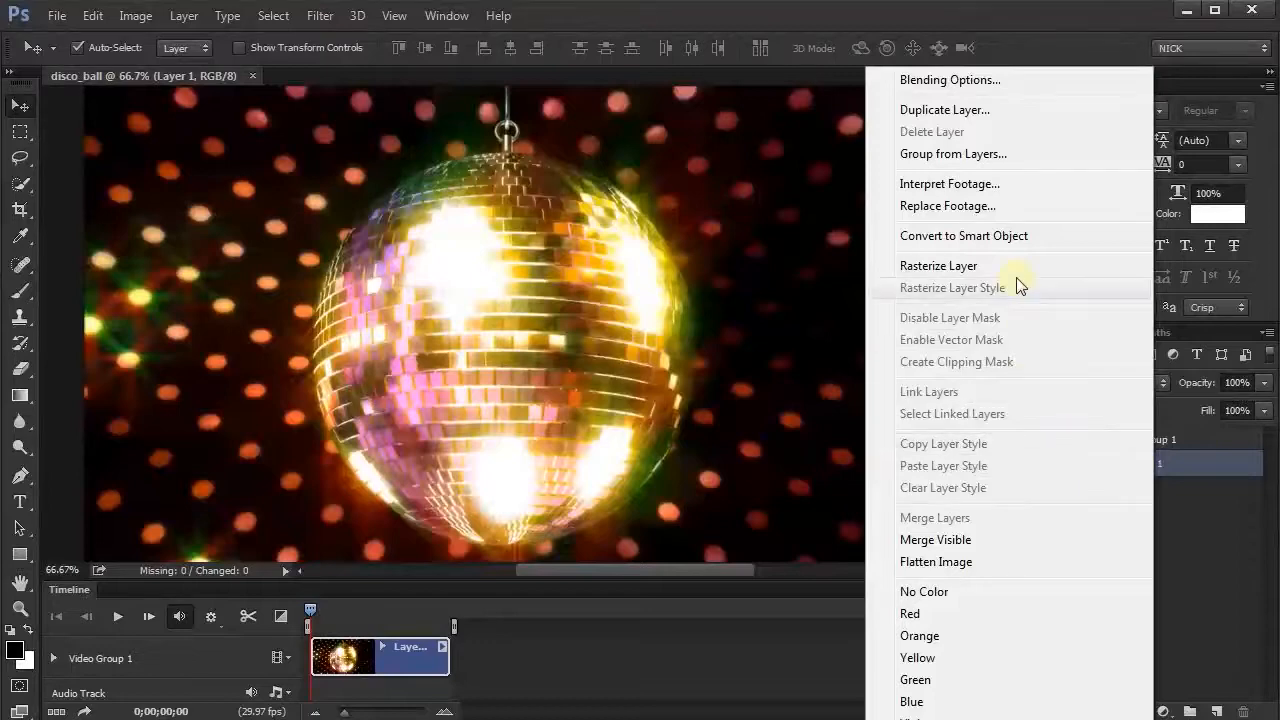
click(998, 237)
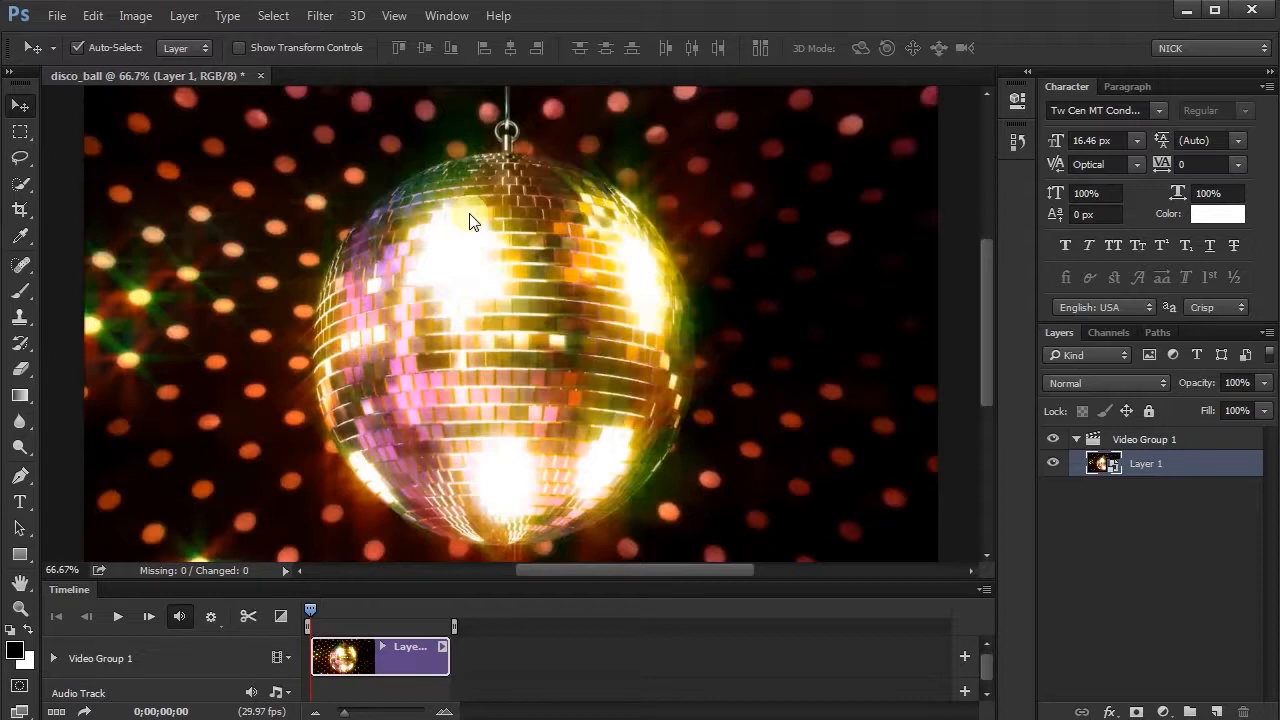
- Apply a stronger Radial Blur using the Zoom method to the disco ball layer and preview the frame at 0;00;08;14
click(707, 498)
click(325, 20)
click(392, 241)
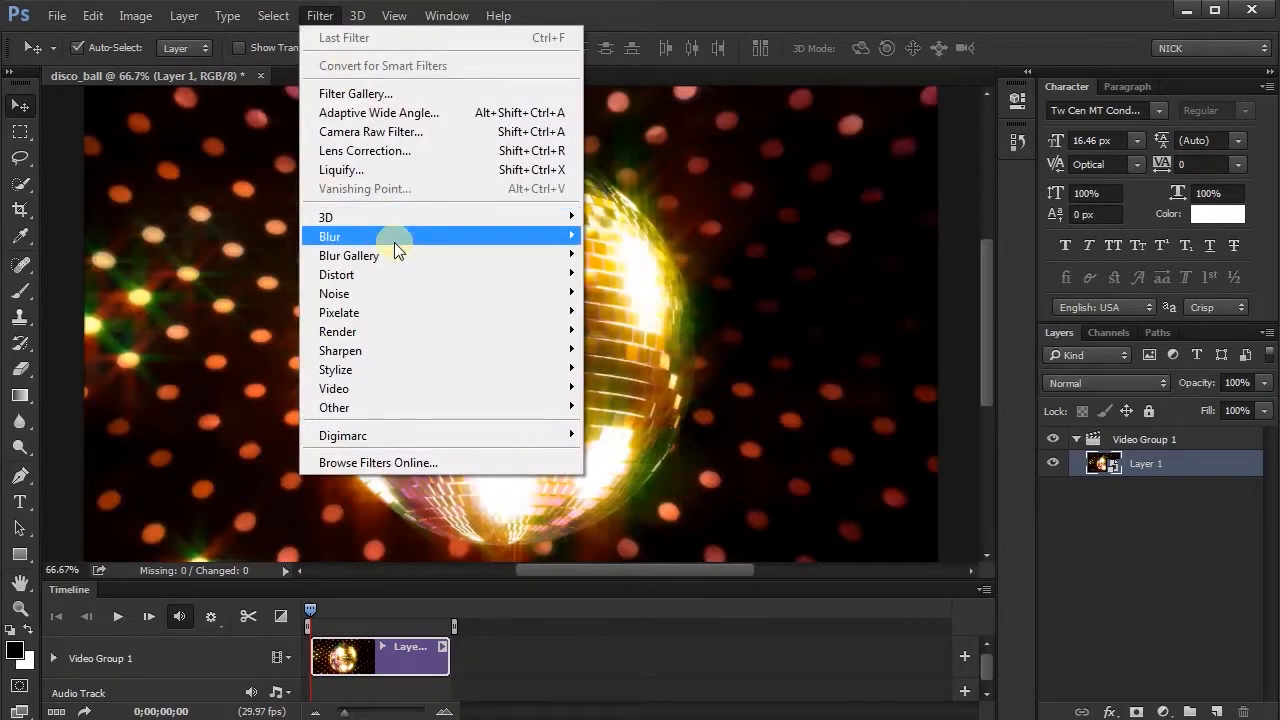
click(257, 372)
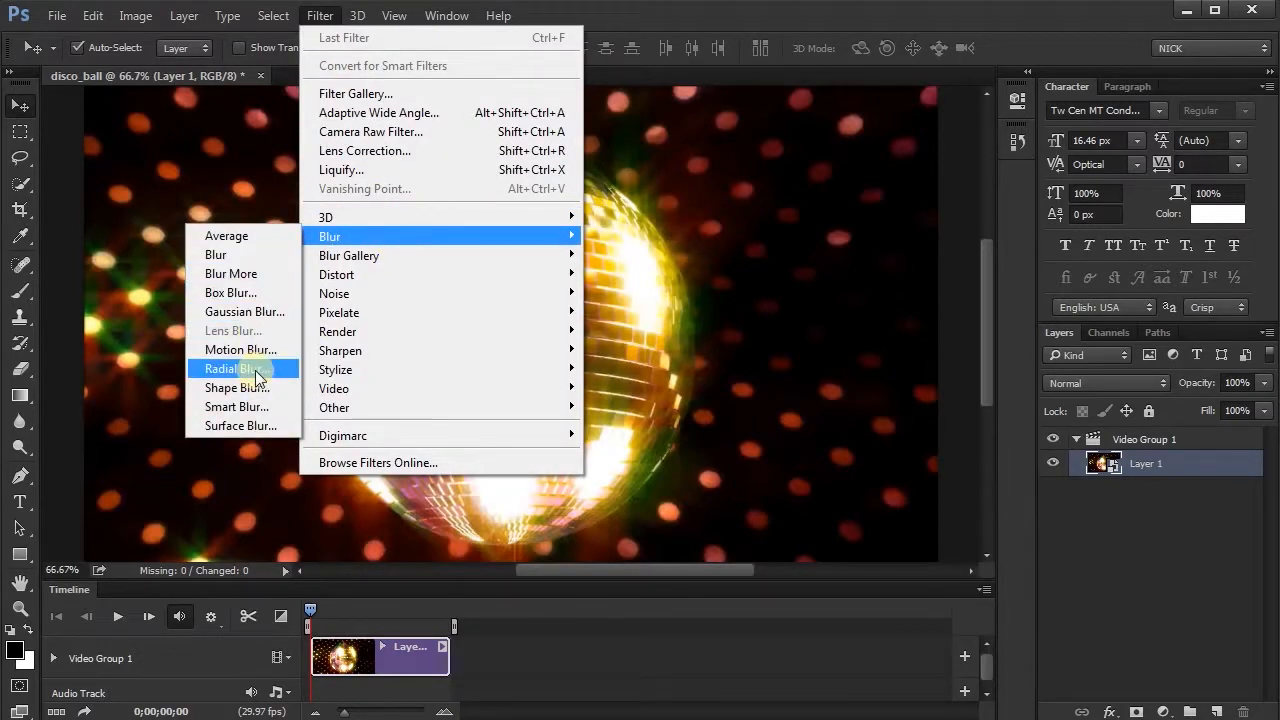
click(350, 146)
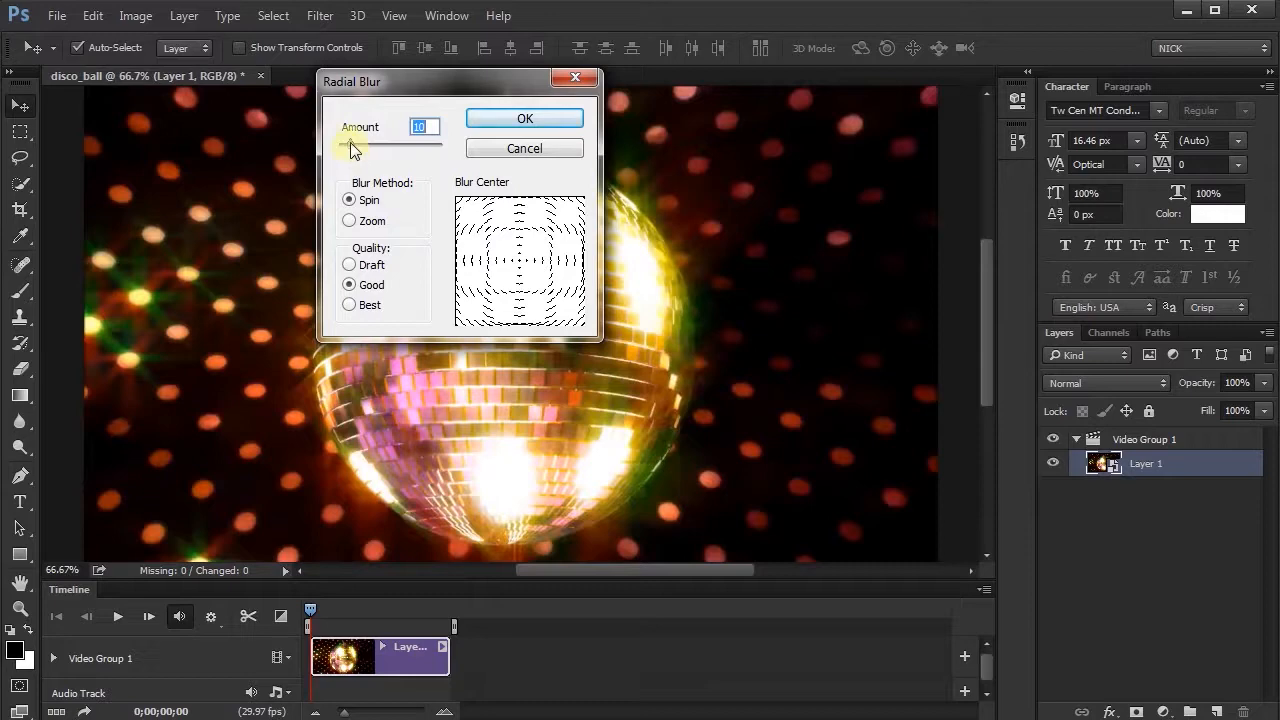
drag(350, 146, 370, 144)
click(349, 220)
click(524, 118)
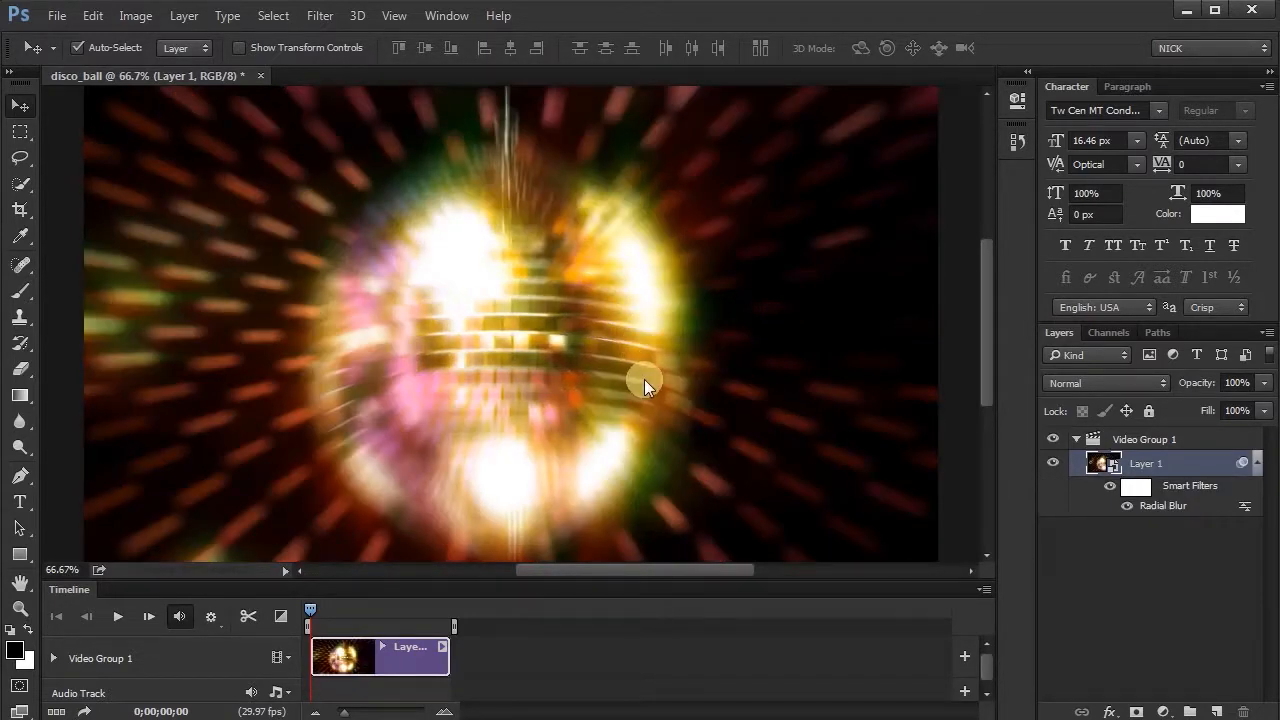
drag(310, 609, 390, 608)
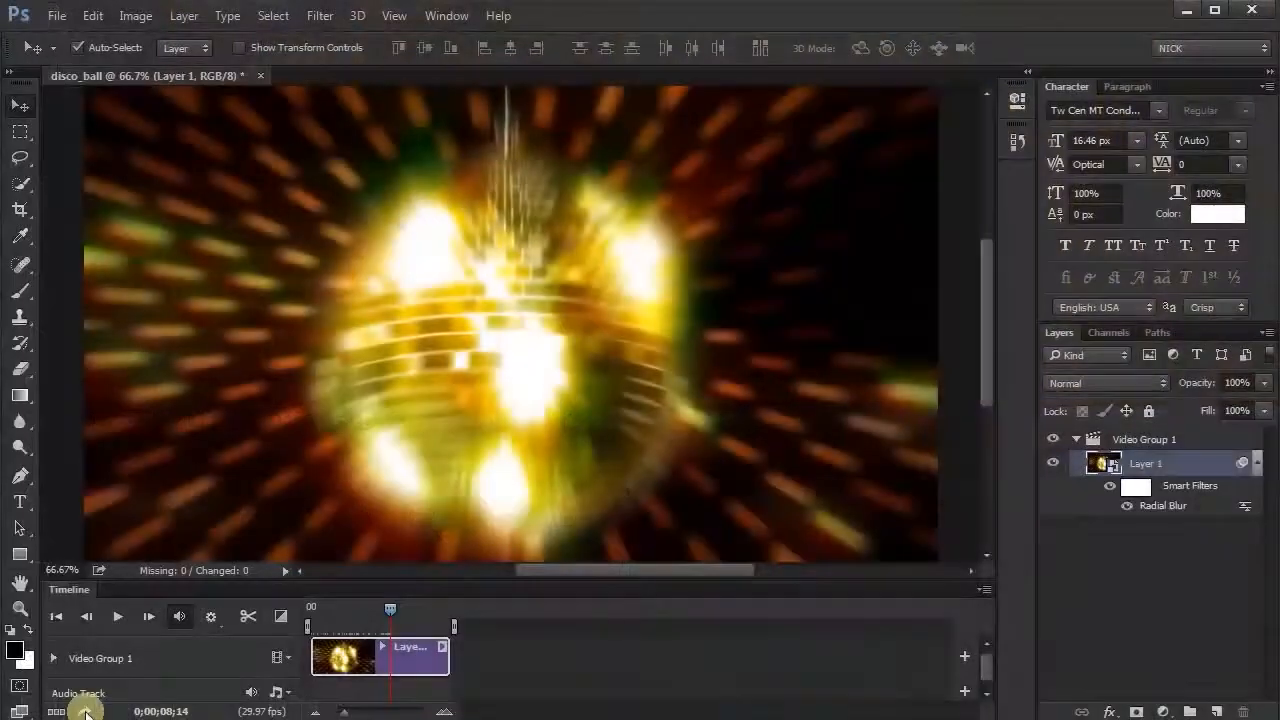
click(96, 712)
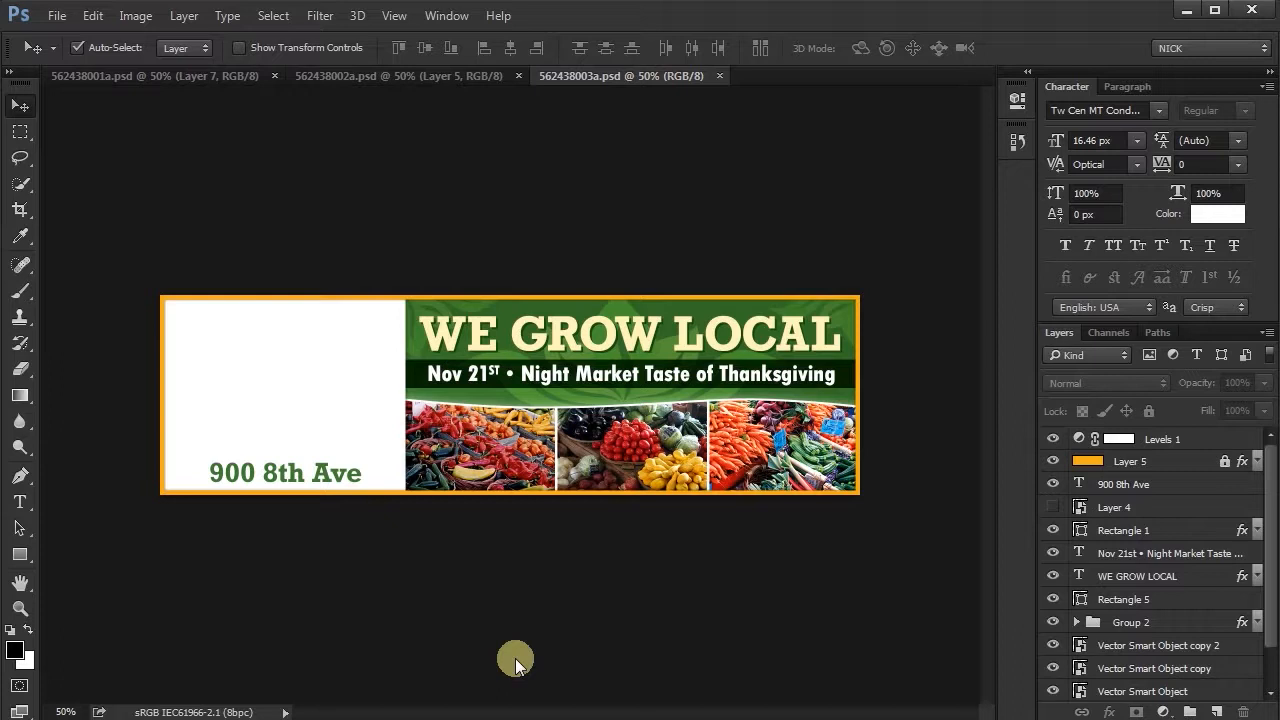
- Place Logo.ai from the LinkedSO folder as a linked Smart Object in 562438001a.psd, cropped to its bounding box
click(213, 82)
click(336, 80)
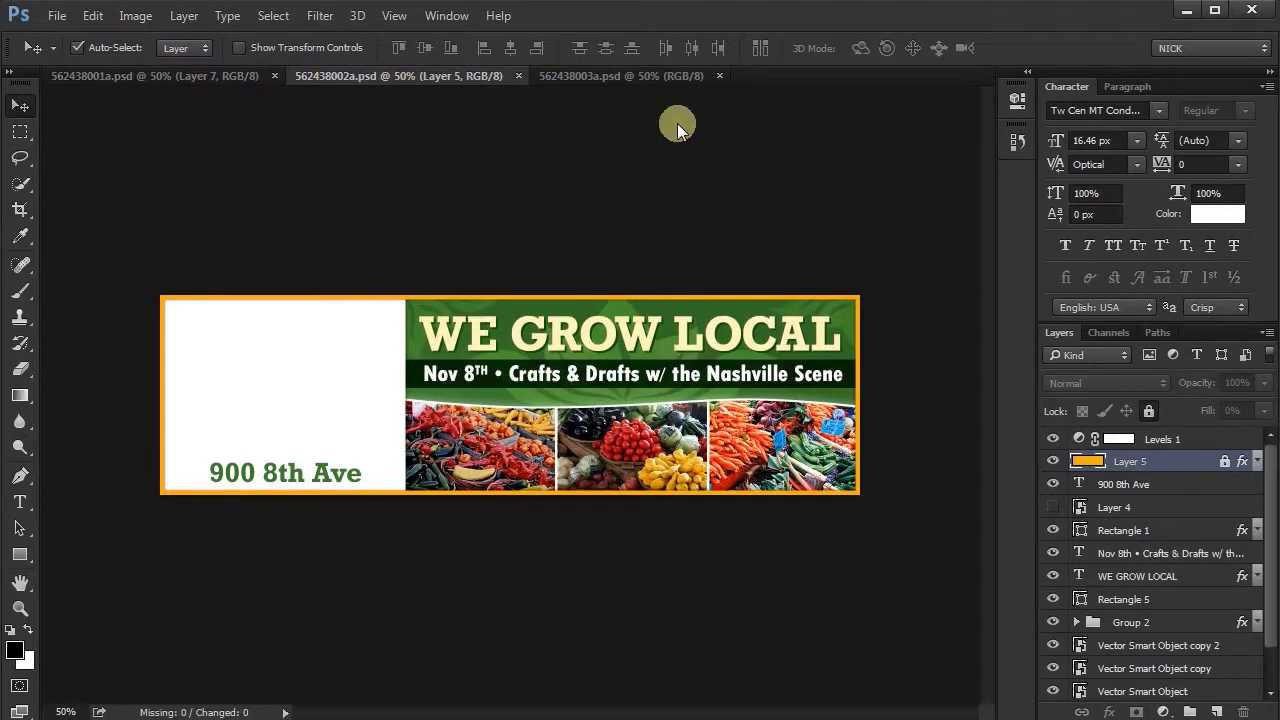
click(622, 75)
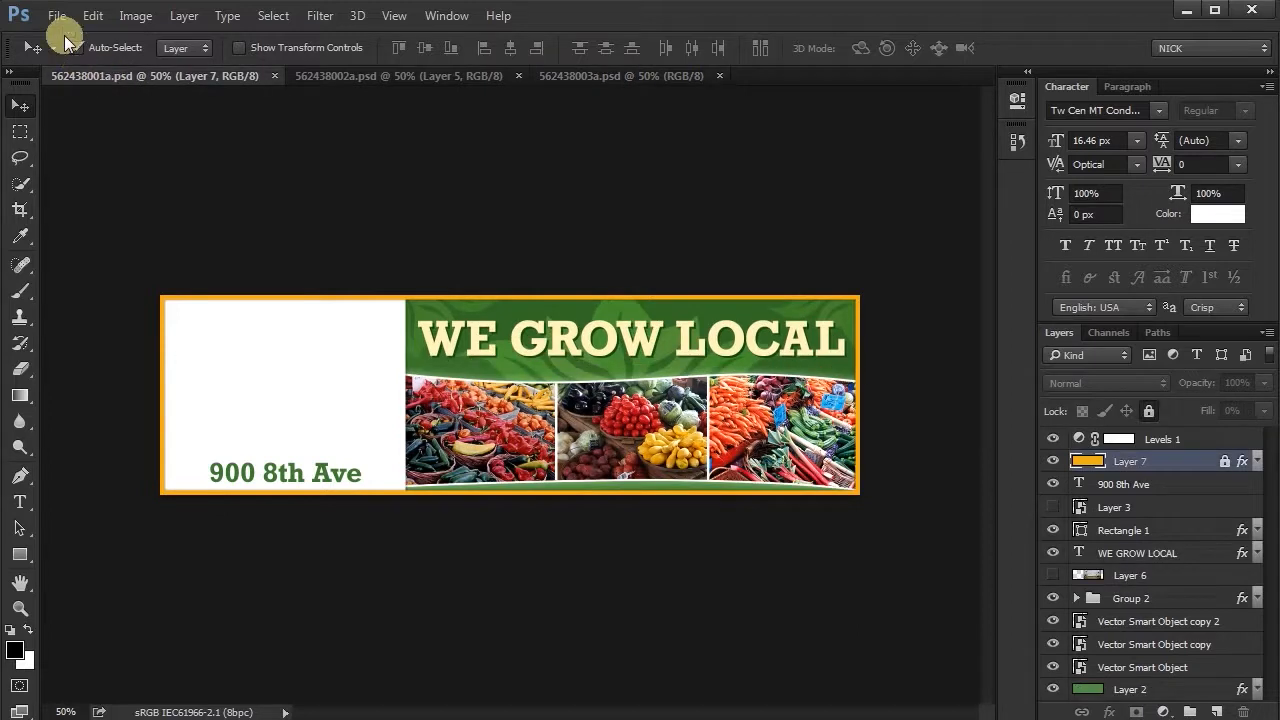
click(57, 15)
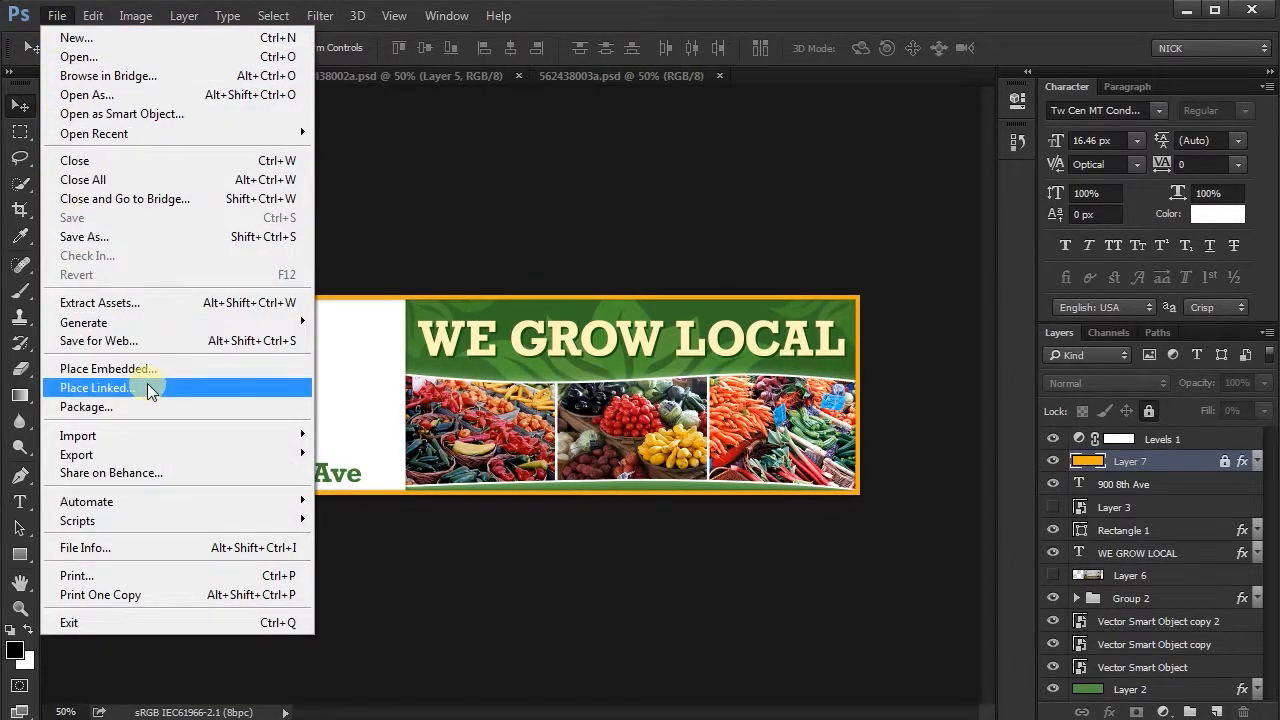
click(95, 387)
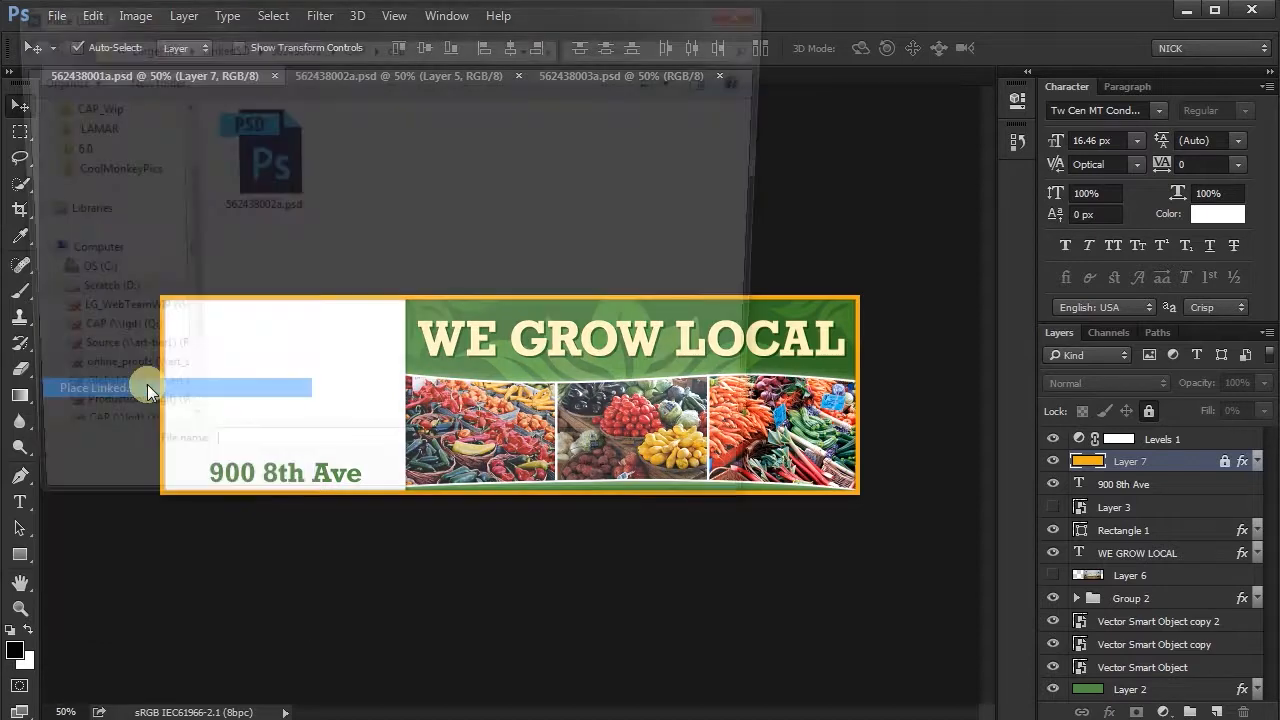
click(300, 46)
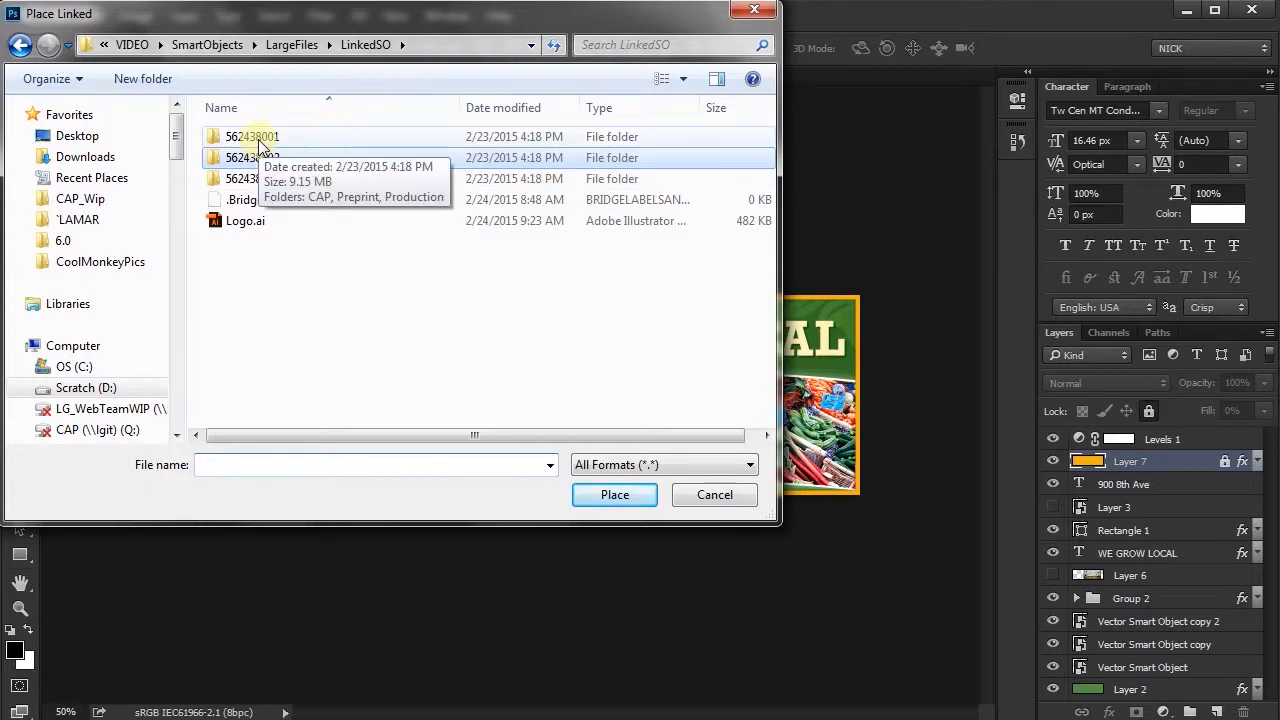
click(250, 221)
click(620, 495)
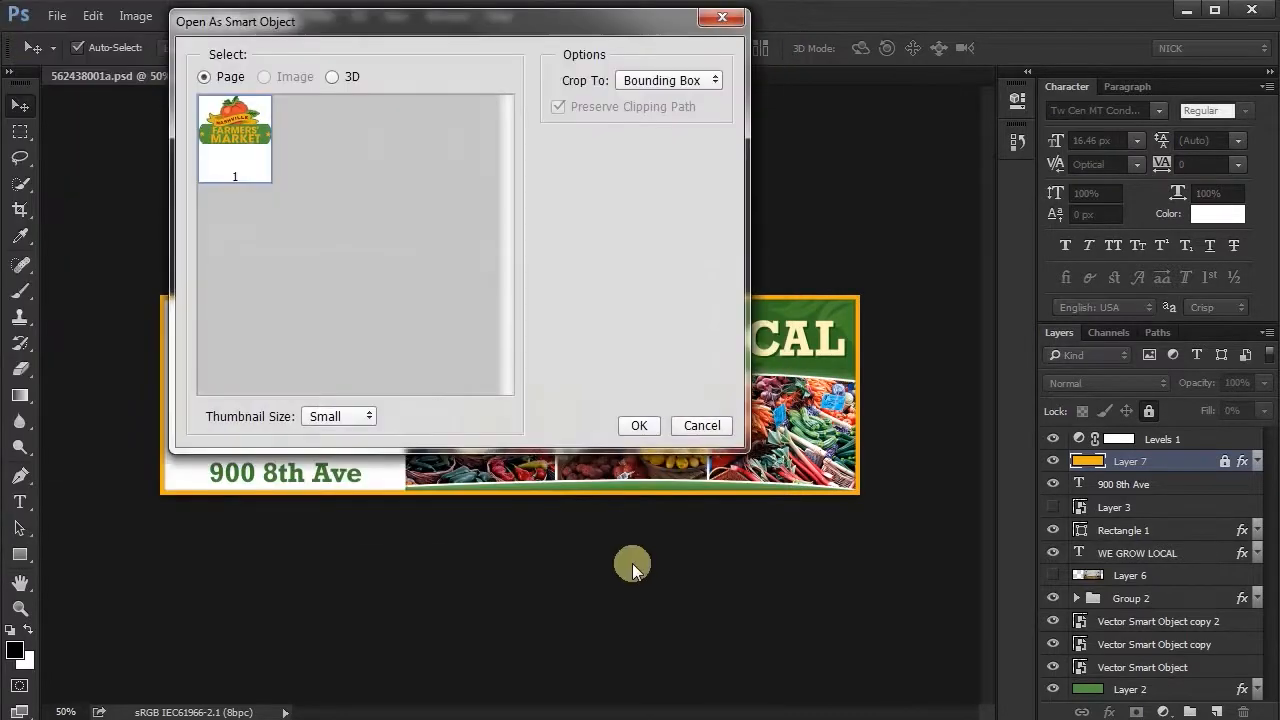
click(636, 424)
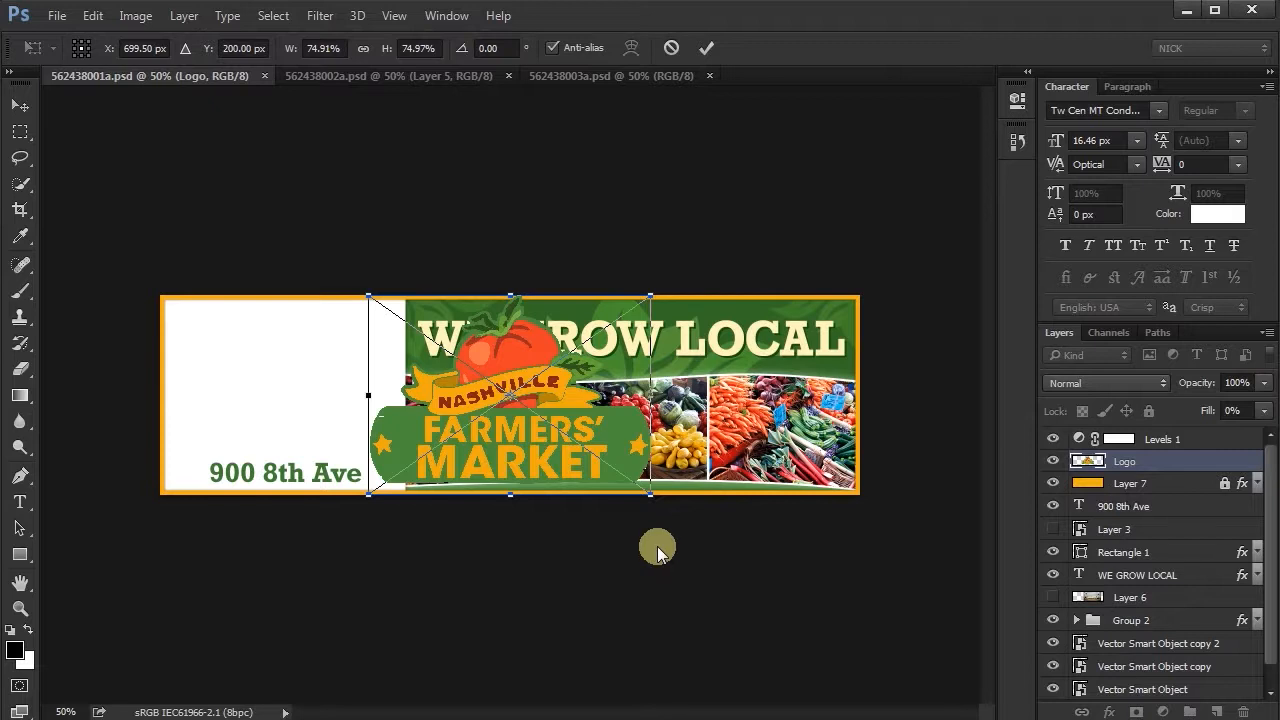
- Scale the placed logo proportionally to 55% and position it in the white area above the 900 8th Ave text
drag(652, 498, 581, 463)
click(362, 49)
click(430, 52)
text(55)
key(Return)
drag(505, 424, 331, 404)
key(Return)
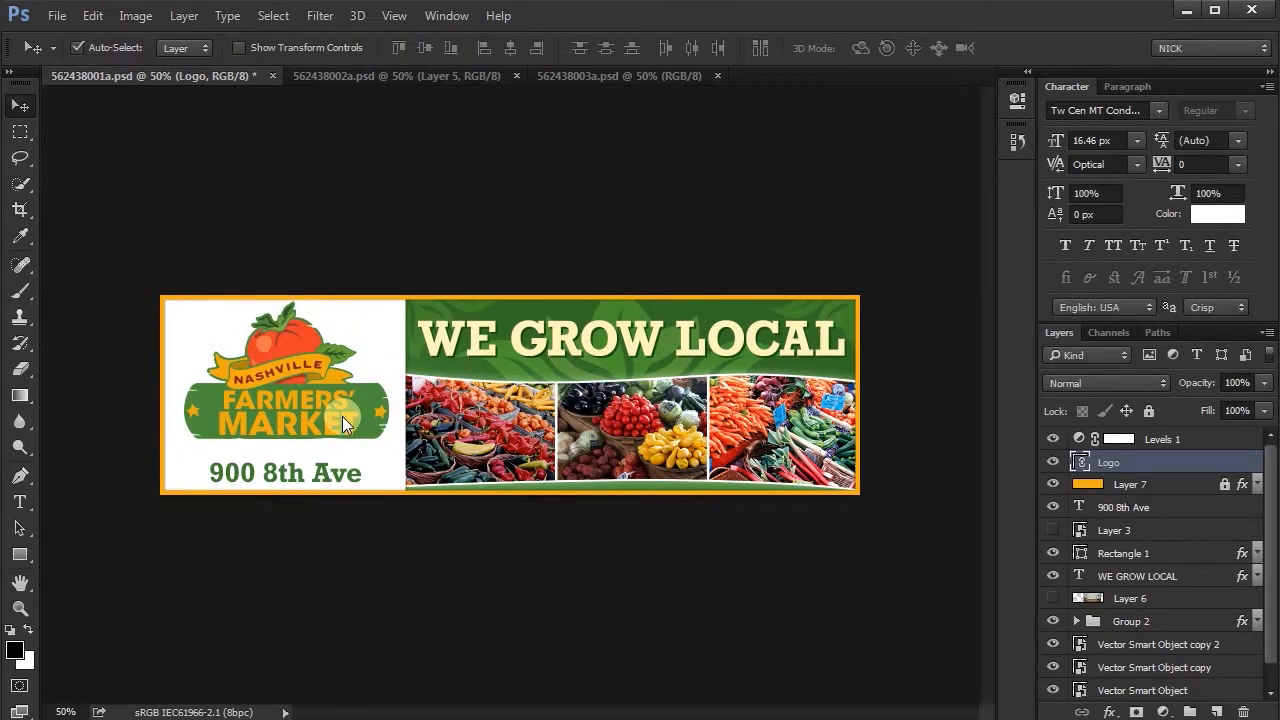
- Nudge the logo slightly down and left in the white area, and compare its layer icon with Layer 3's
key(Down)
key(Down)
key(Down)
key(Down)
key(Left)
key(Left)
key(Left)
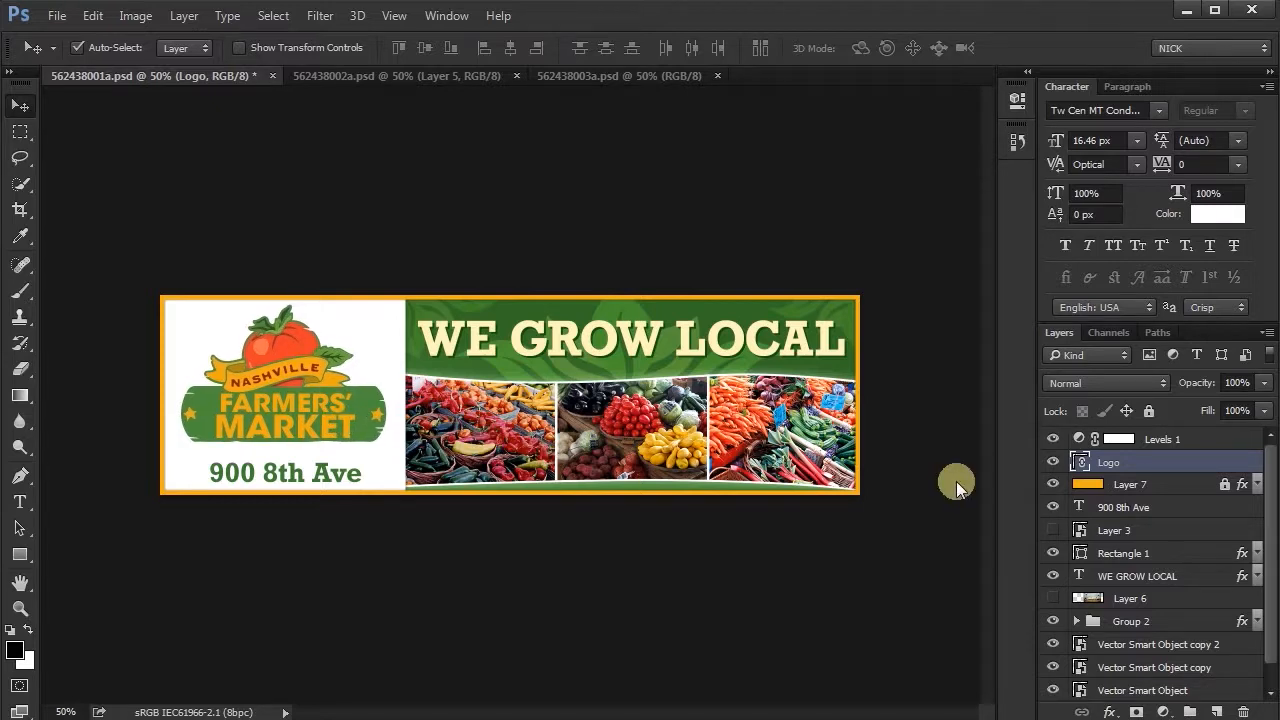
key(Down)
key(Down)
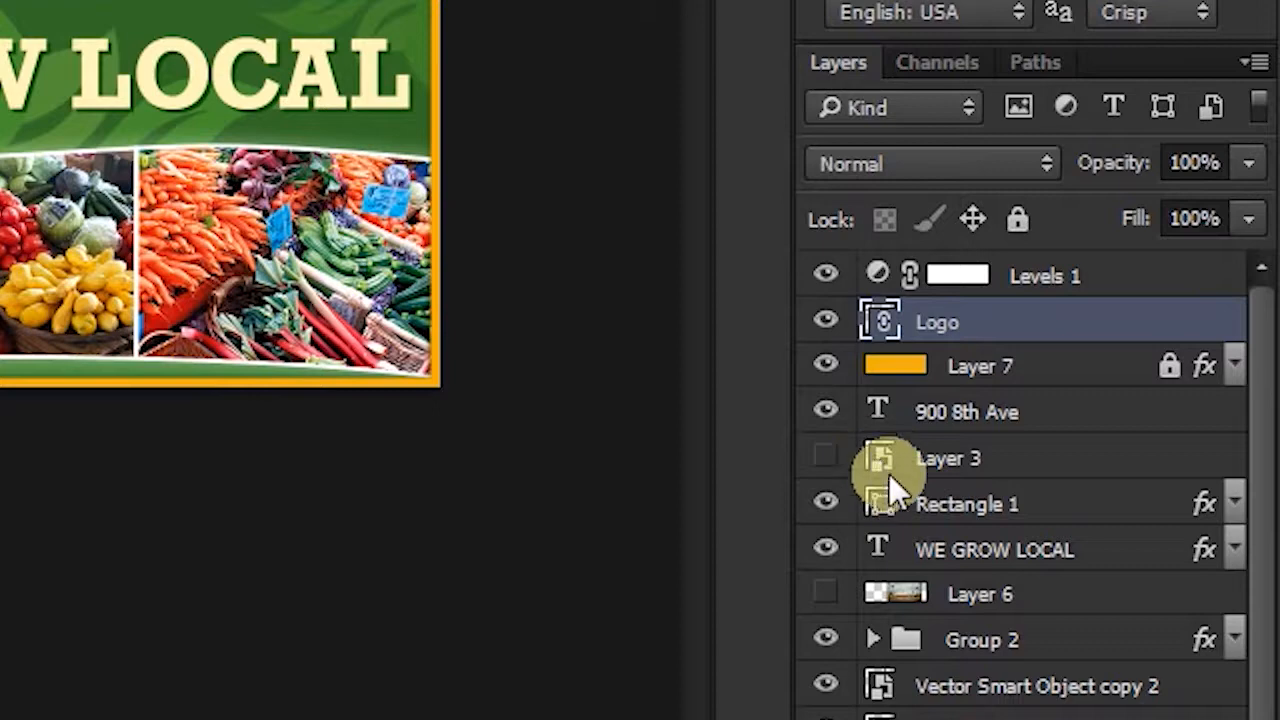
click(883, 458)
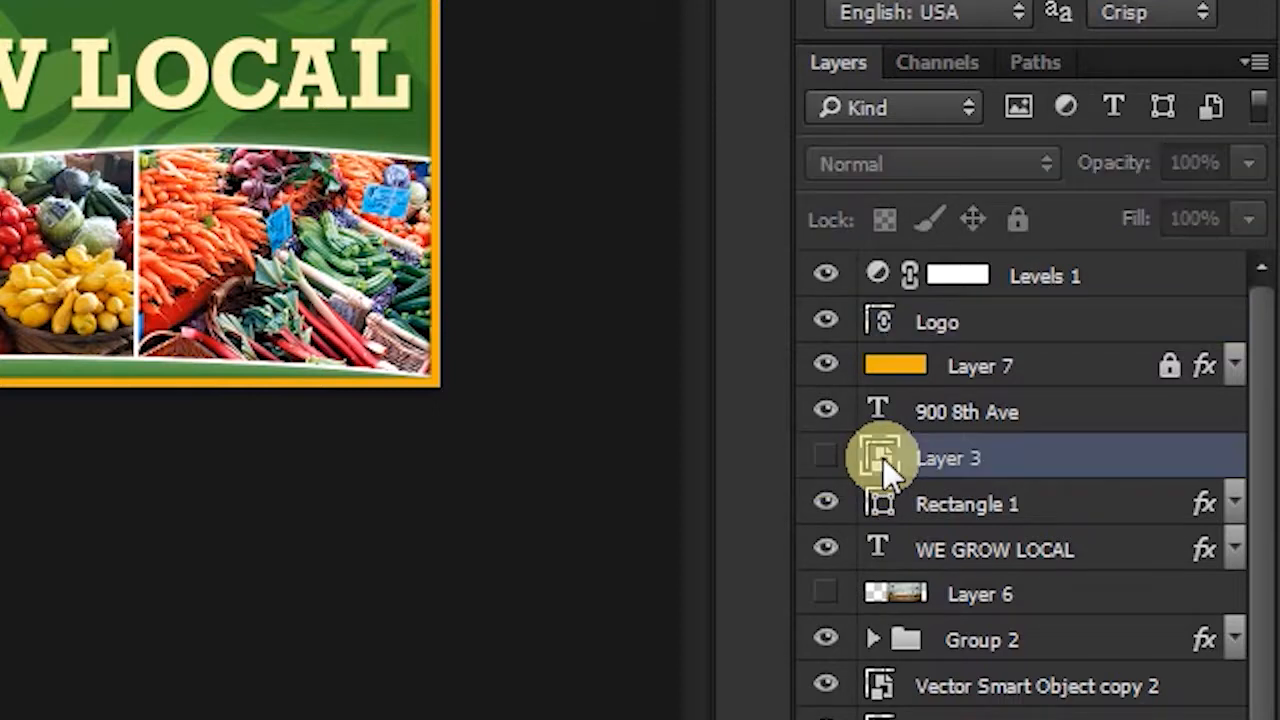
click(881, 328)
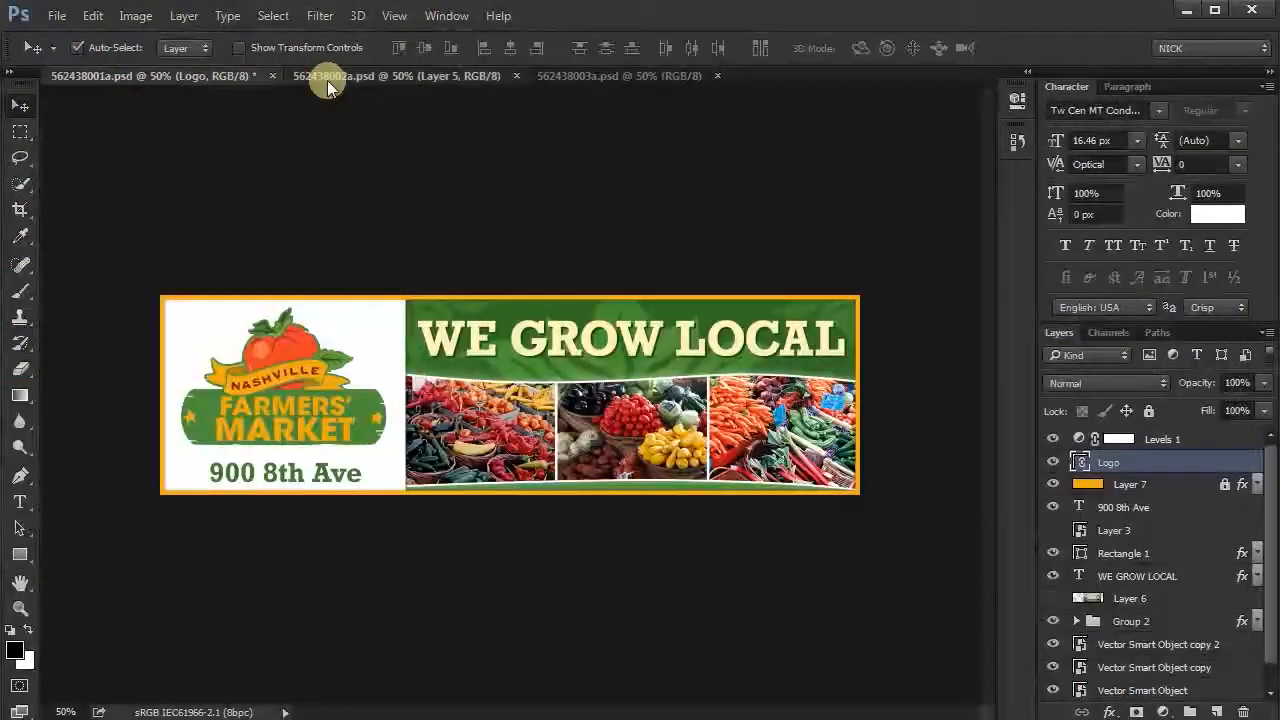
- Place Logo.ai as a linked Smart Object in 562438002a.psd
click(327, 80)
click(56, 16)
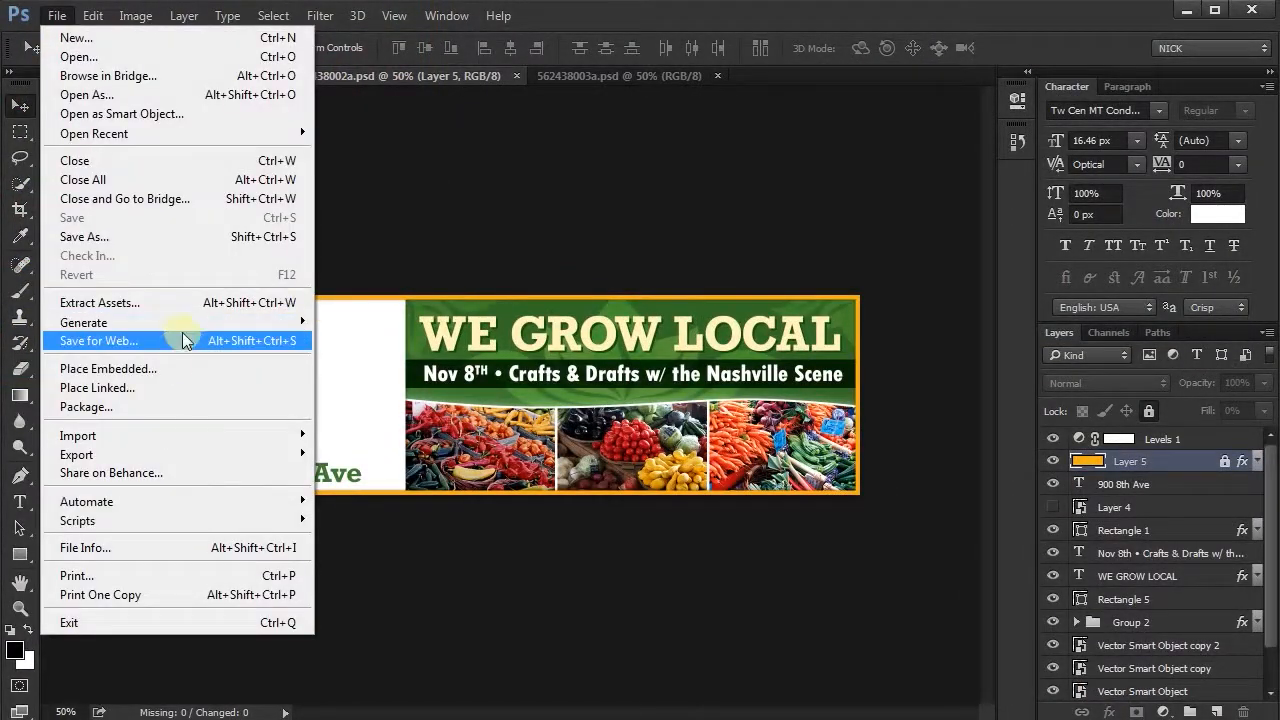
click(160, 388)
click(245, 220)
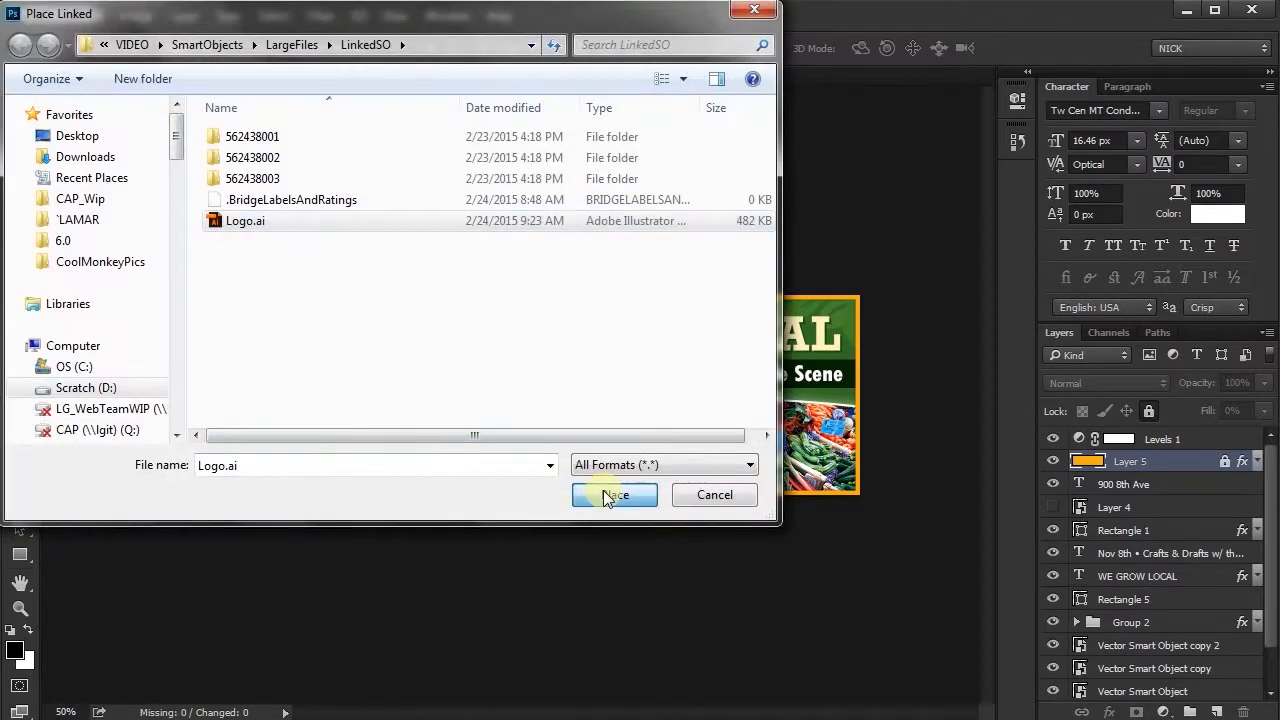
click(614, 494)
key(Return)
- Scale the logo in the Nov 8th banner to 55% and move it into the white area above the address
drag(434, 50, 386, 50)
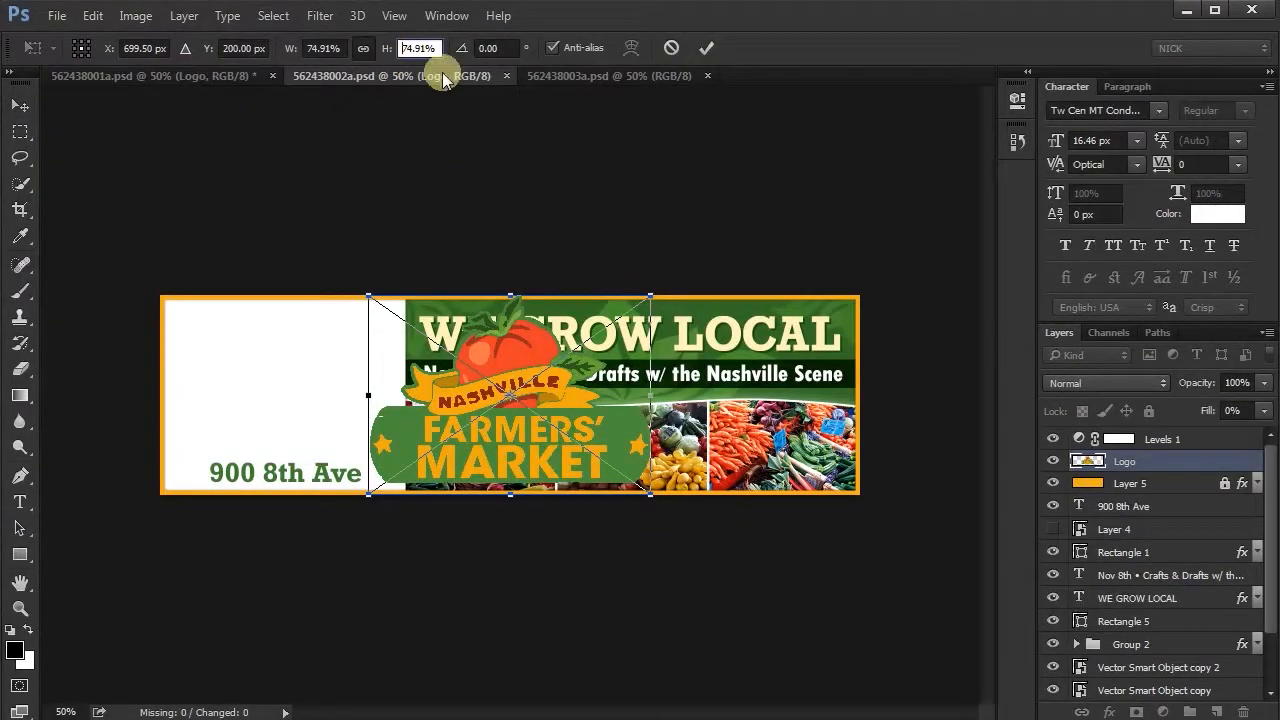
text(55)
click(706, 48)
drag(537, 431, 306, 426)
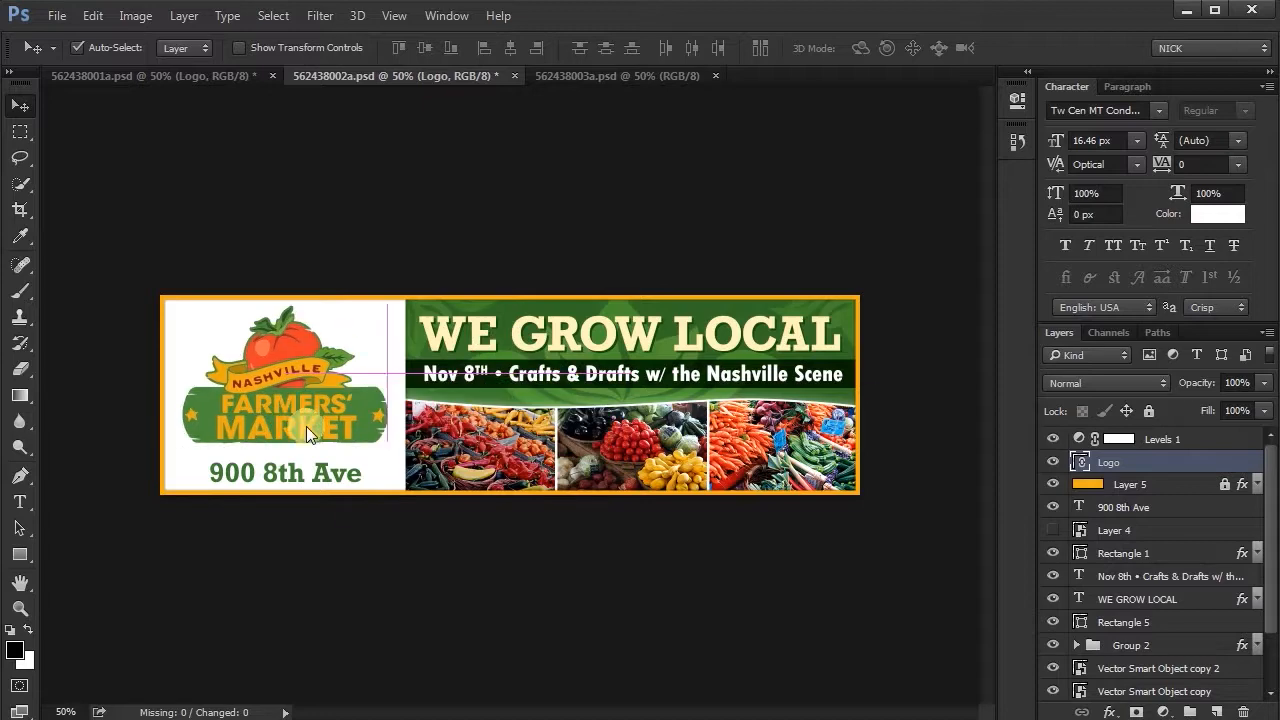
- Place Logo.ai as a linked Smart Object in 562438003a.psd
click(603, 78)
click(57, 15)
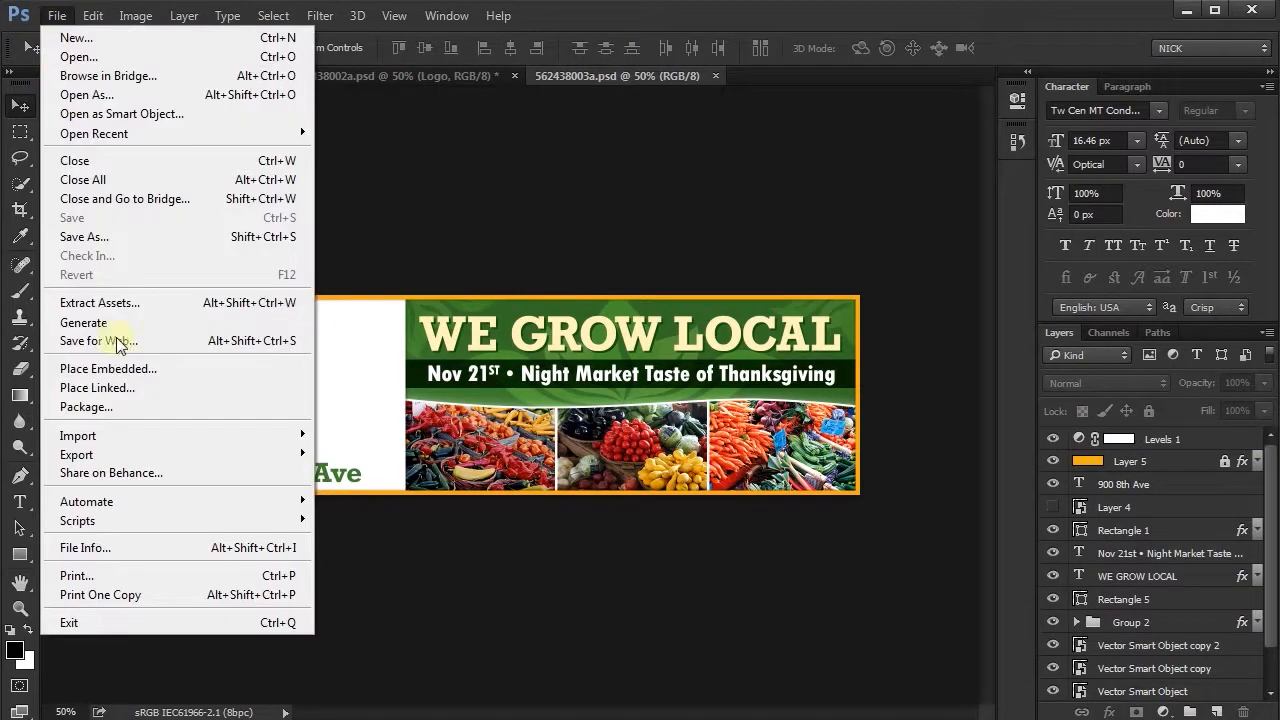
click(118, 386)
click(639, 425)
- Scale the logo in the Nov 21st banner to 55% and move it into the white area above the address
click(425, 48)
text(55)
click(706, 48)
drag(533, 411, 307, 393)
- Nudge the logo in 562438002a.psd to line up with its placement in 562438003a.psd
click(395, 76)
key(Up)
key(Up)
- Nudge the logo in 562438001a.psd slightly up and left, and compare its position across all three banners
key(Up)
key(Up)
click(585, 77)
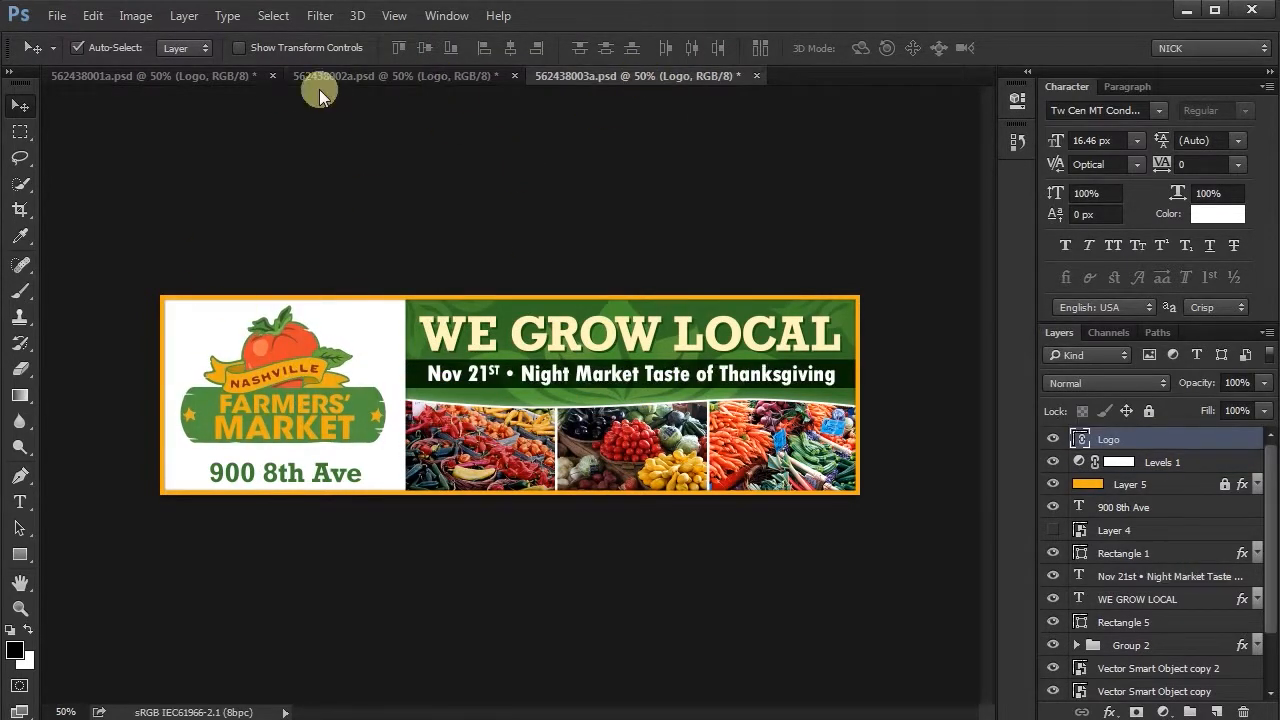
click(205, 77)
key(Left)
key(Left)
key(Up)
key(Up)
click(375, 78)
click(205, 77)
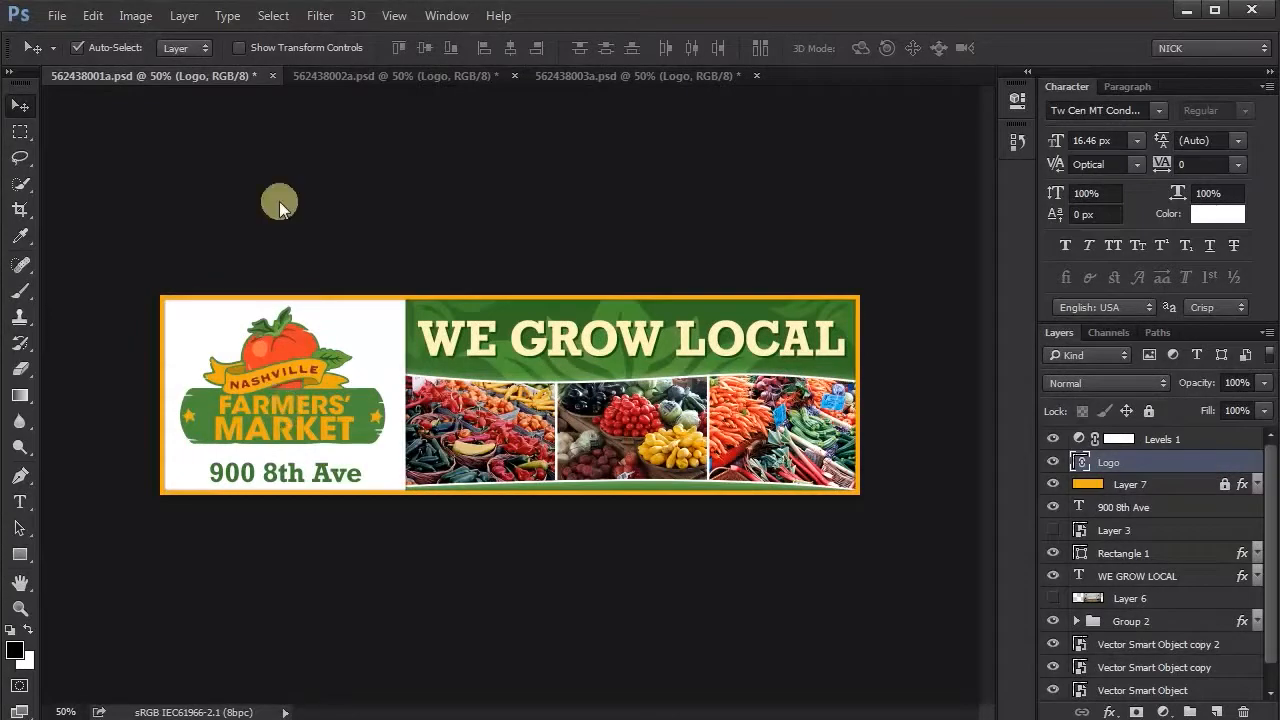
click(354, 81)
click(633, 78)
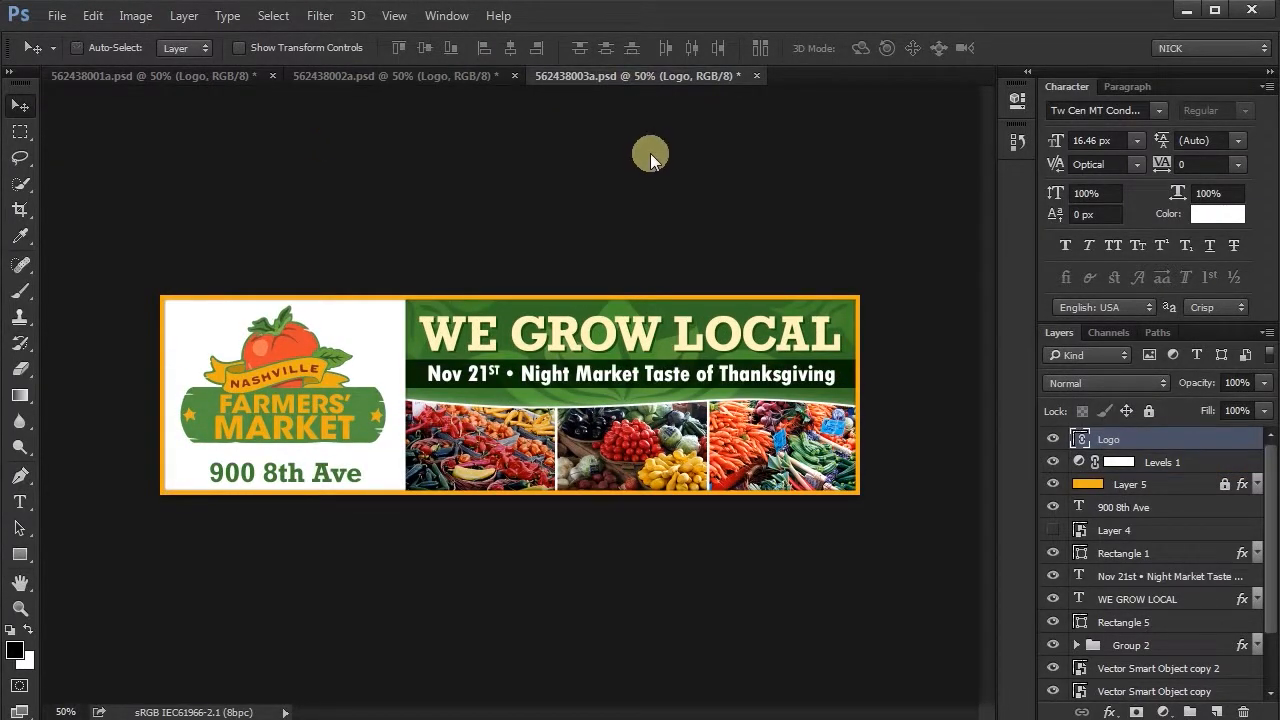
- Save all three banner files and close 562438003a.psd
key(ctrl+s)
click(420, 78)
key(ctrl+s)
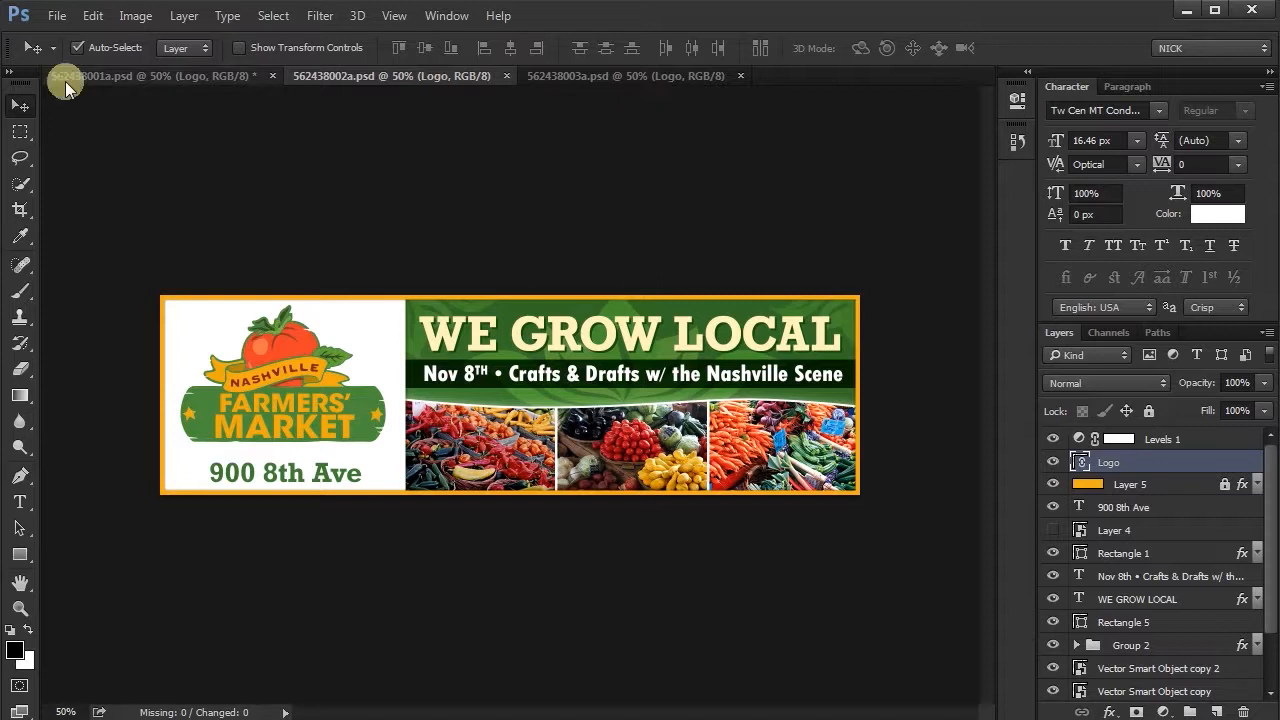
click(124, 79)
key(ctrl+s)
click(644, 83)
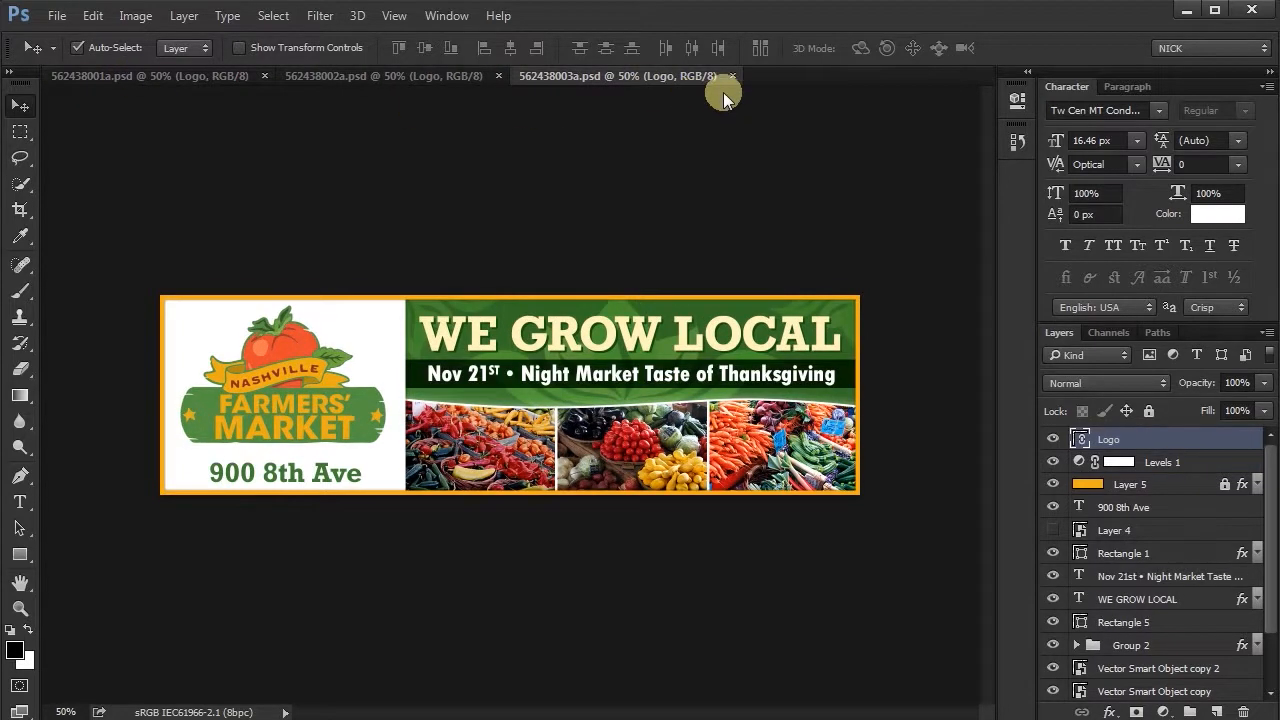
click(733, 76)
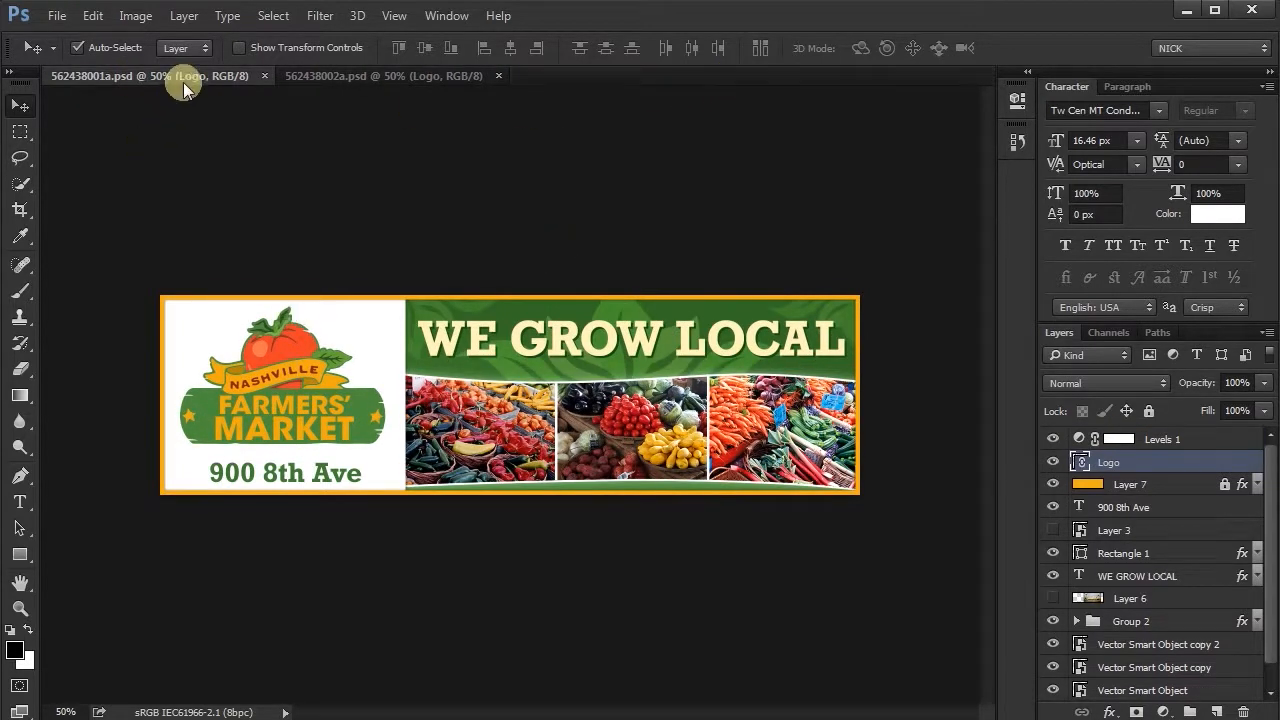
- Switch to Illustrator and, inside Logo.ai's group, hide the orange FARMERS' MARKET lettering and show the cream slab-serif version
key(alt+Tab)
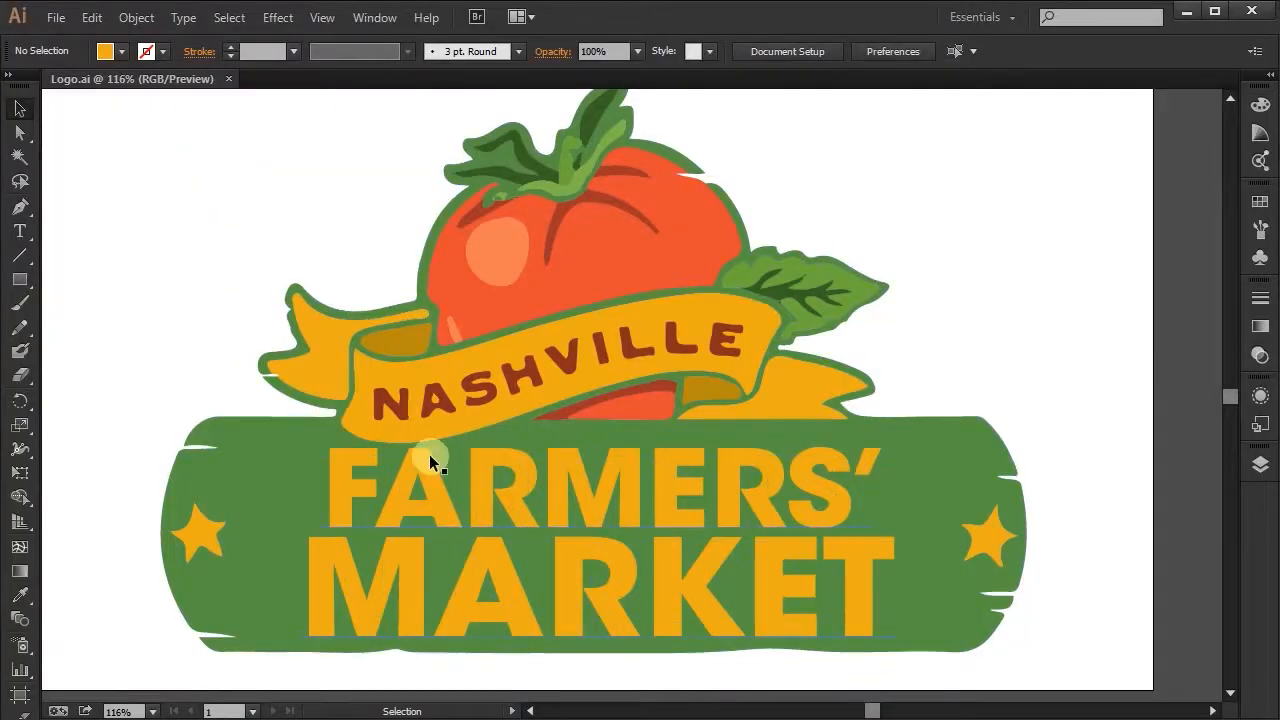
click(514, 491)
double_click(750, 497)
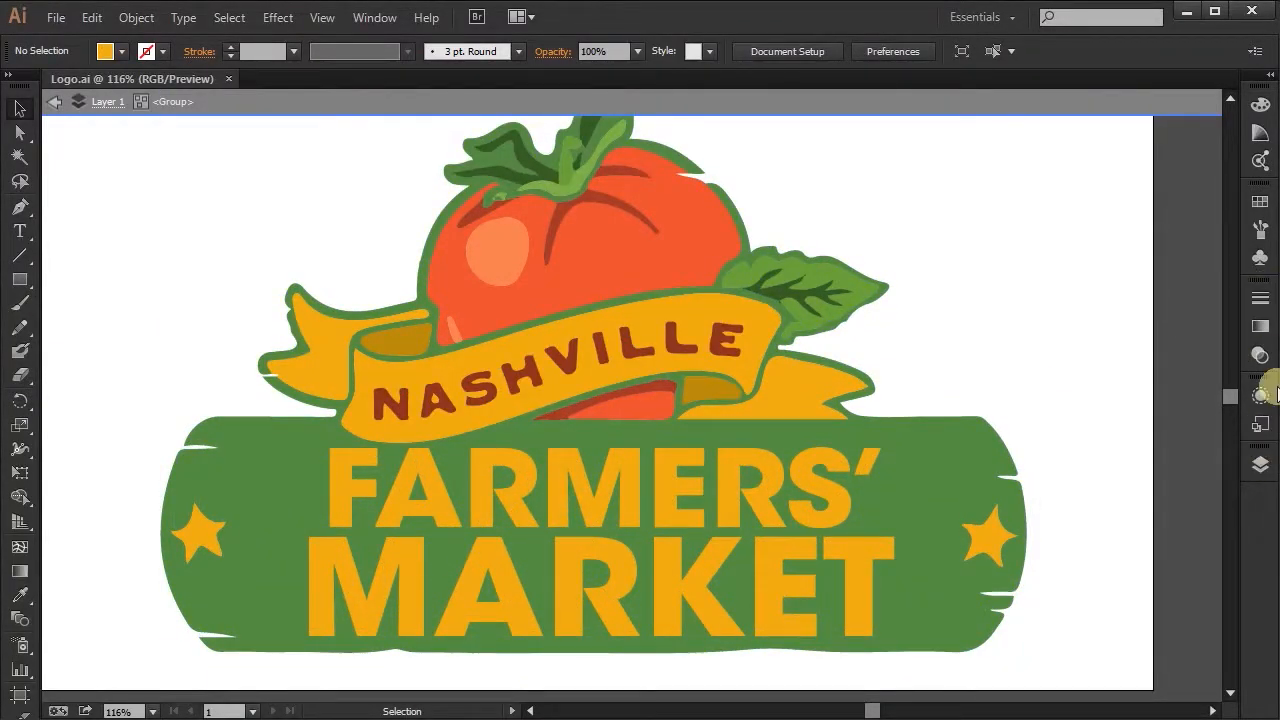
click(1260, 464)
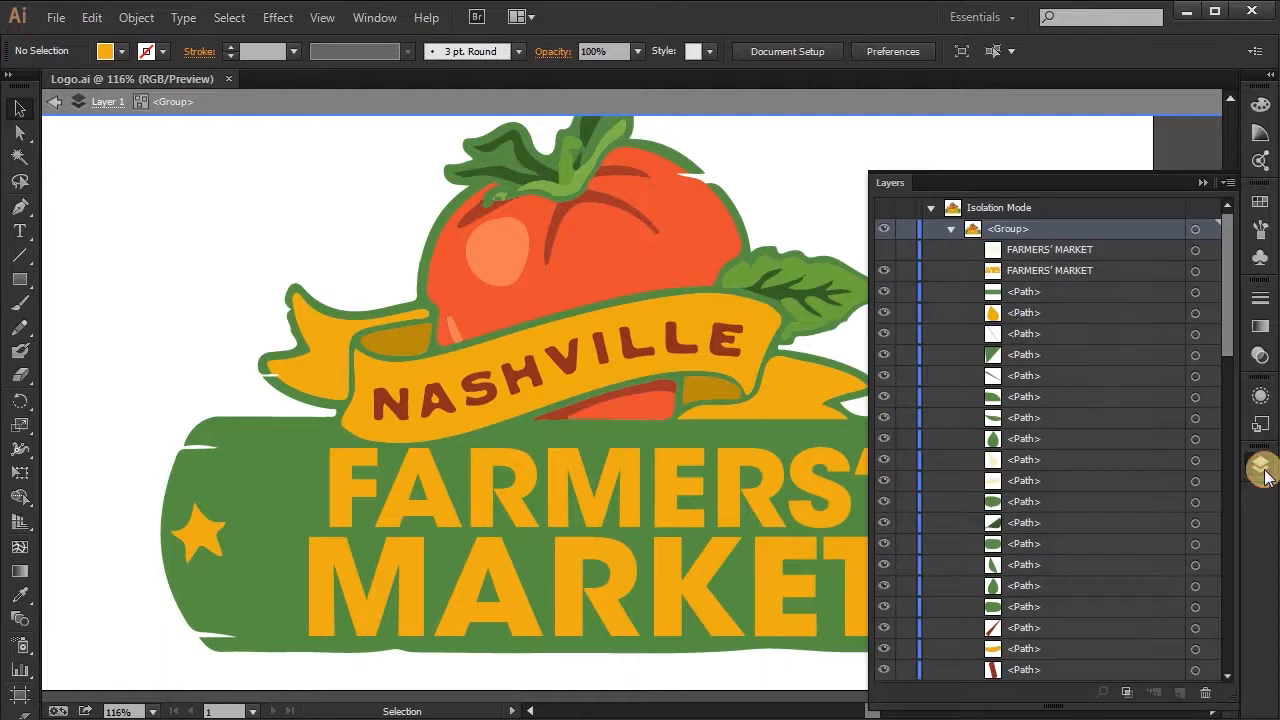
click(883, 270)
click(883, 249)
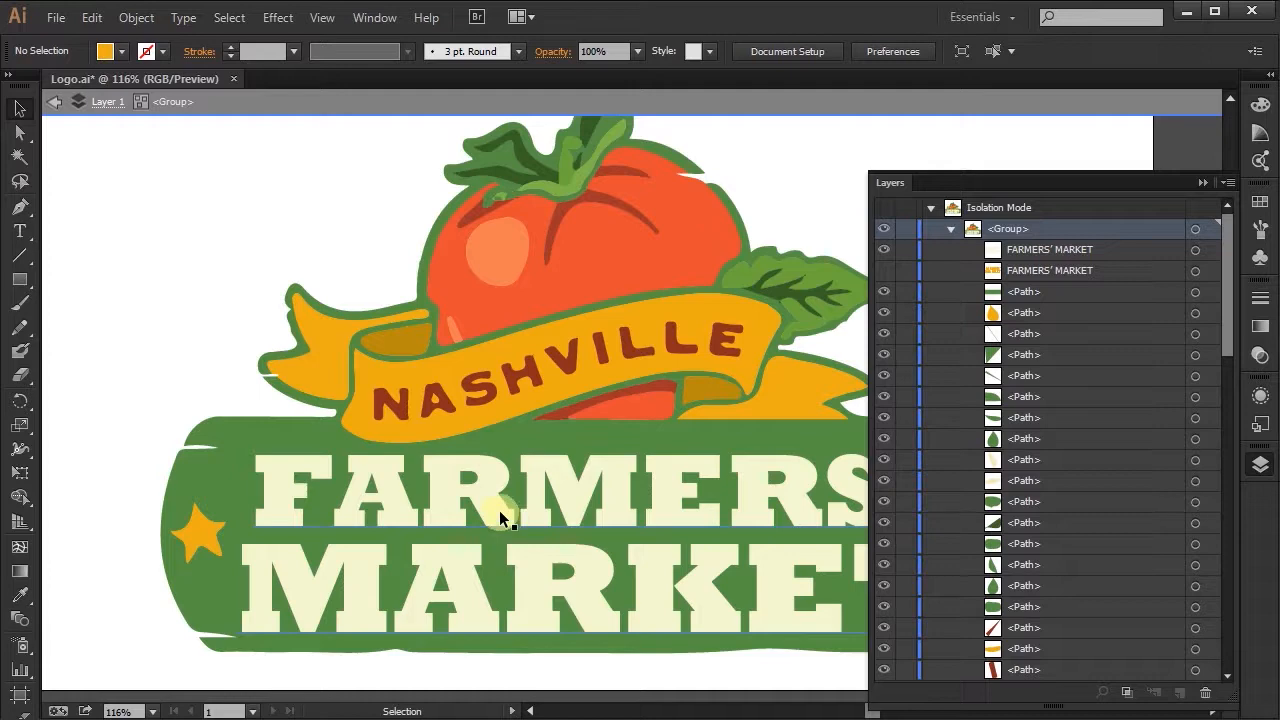
- Exit the group's isolation mode and save Logo.ai
click(178, 302)
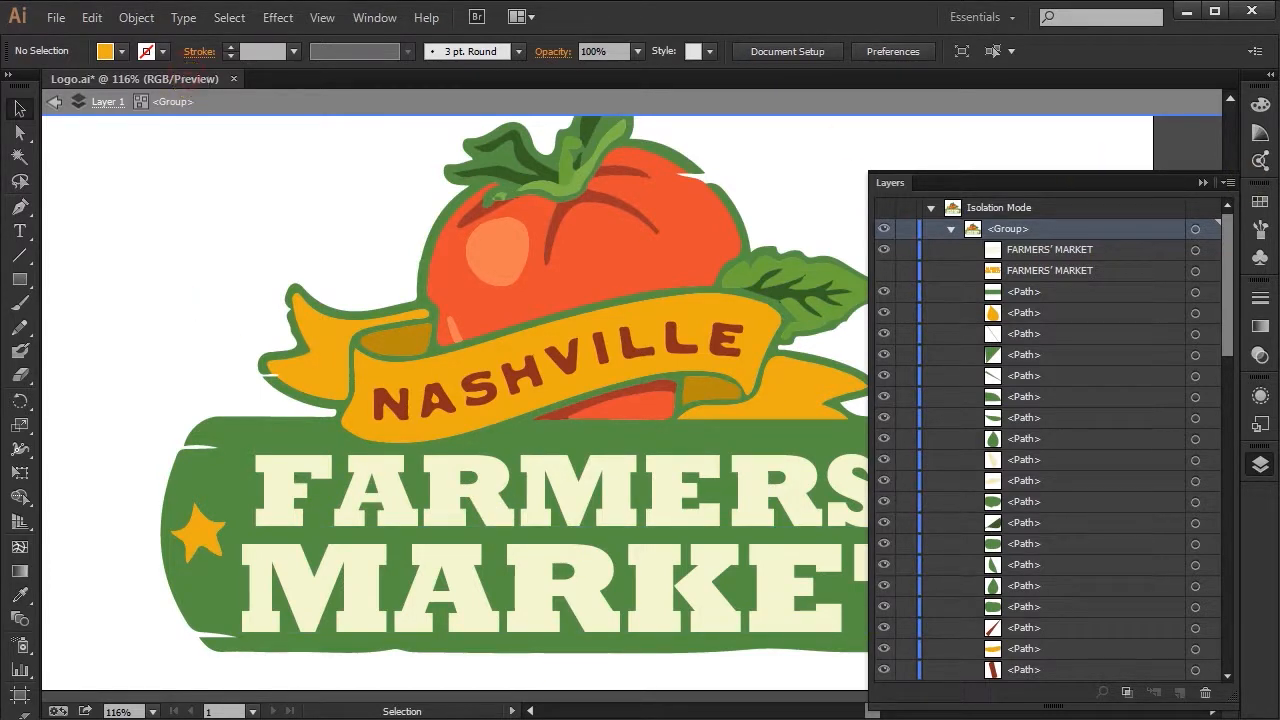
click(1260, 464)
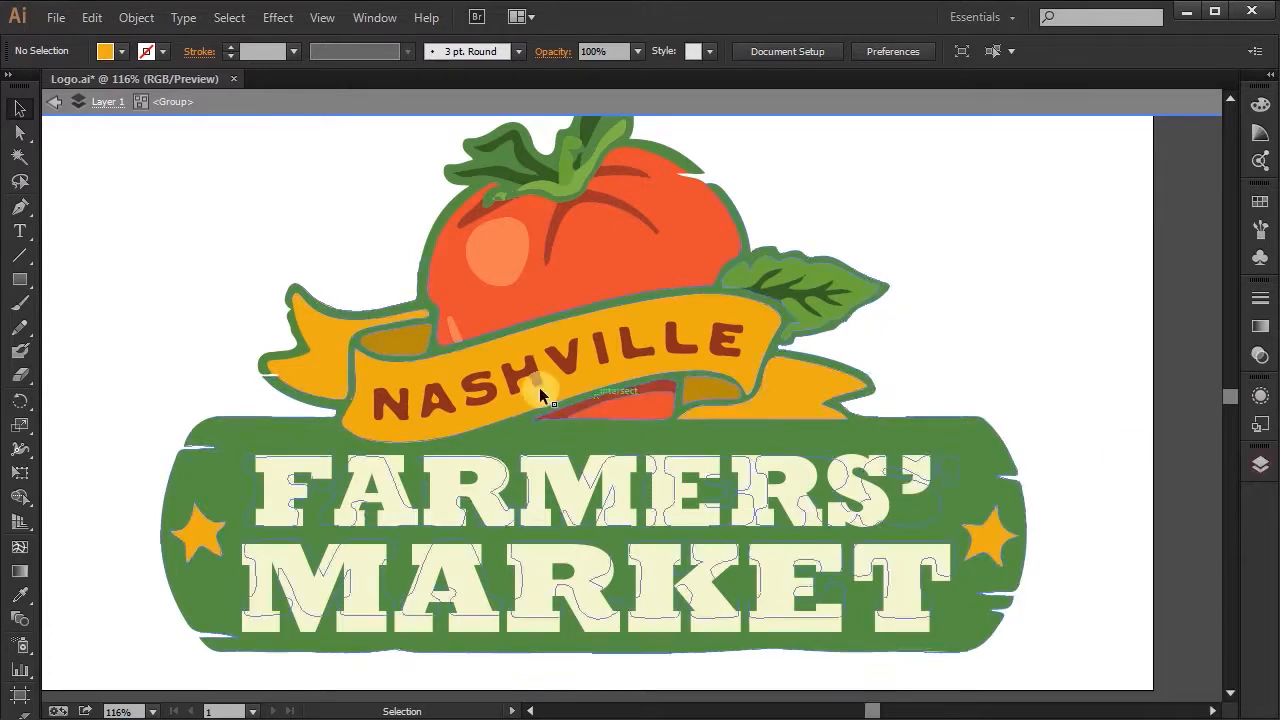
click(106, 96)
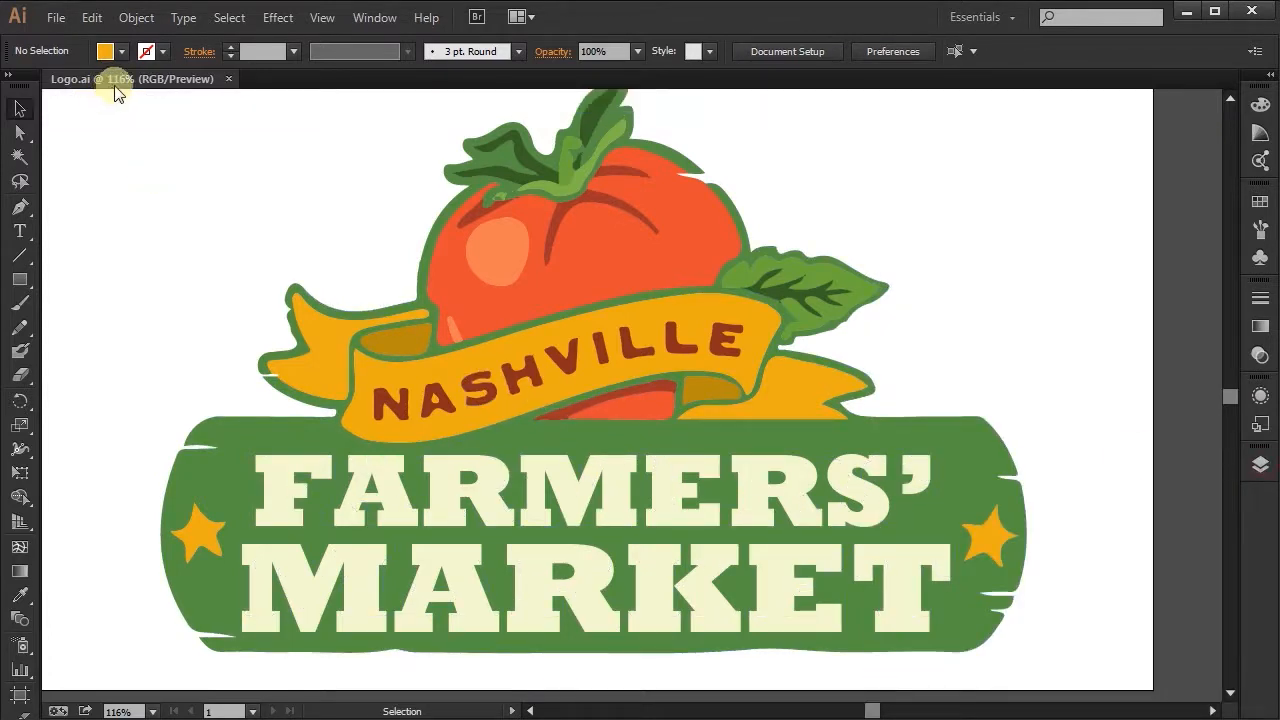
- Switch to Photoshop and check the linked logo in 562438001a.psd and 562438002a.psd
key(alt+Tab)
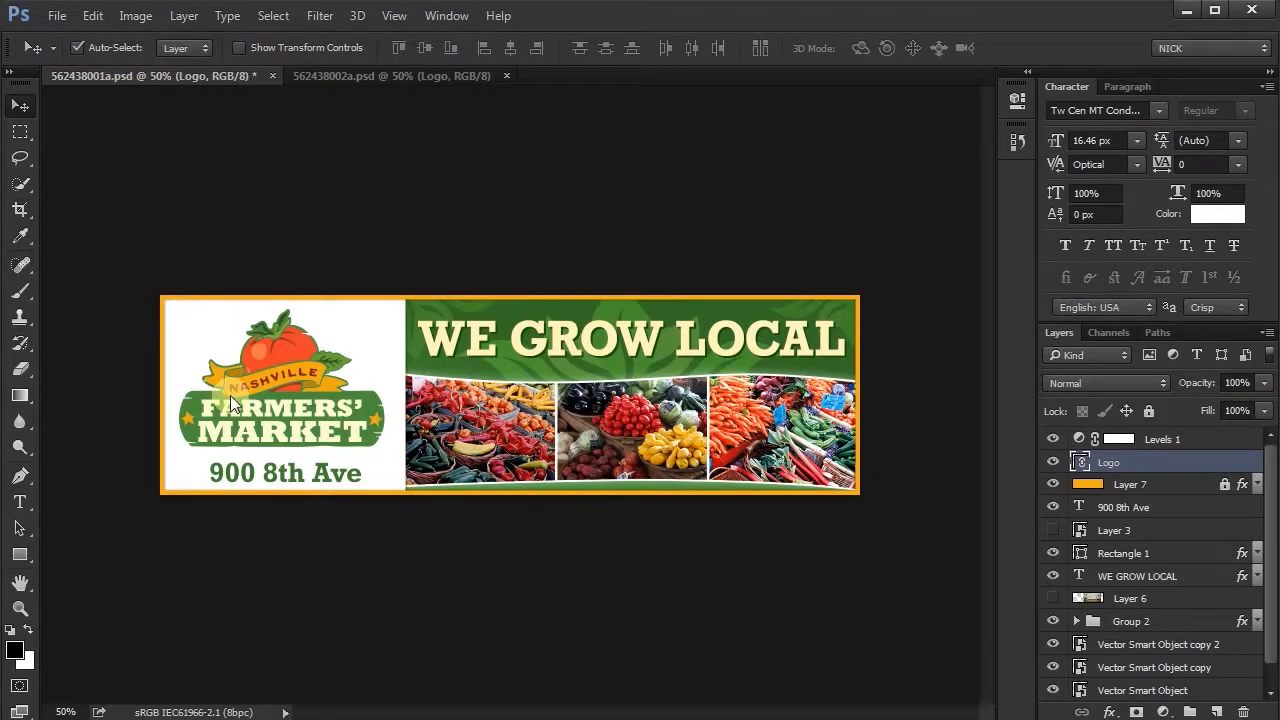
click(334, 75)
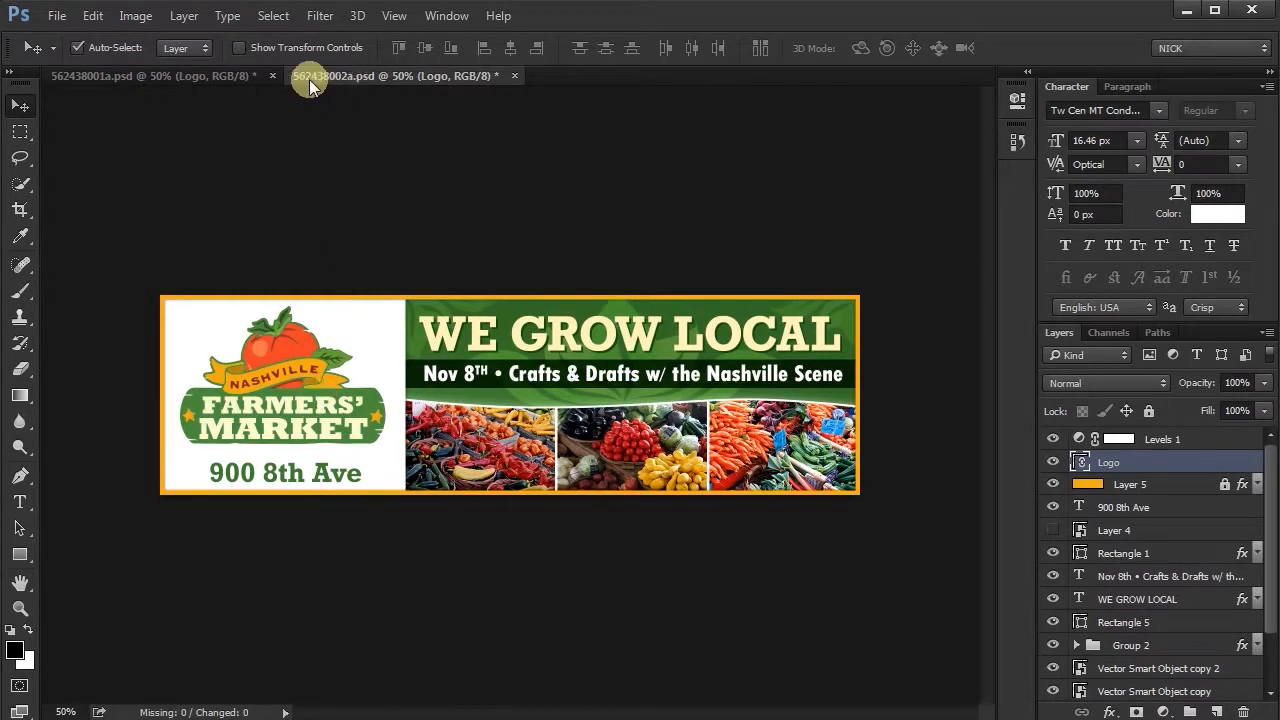
click(227, 84)
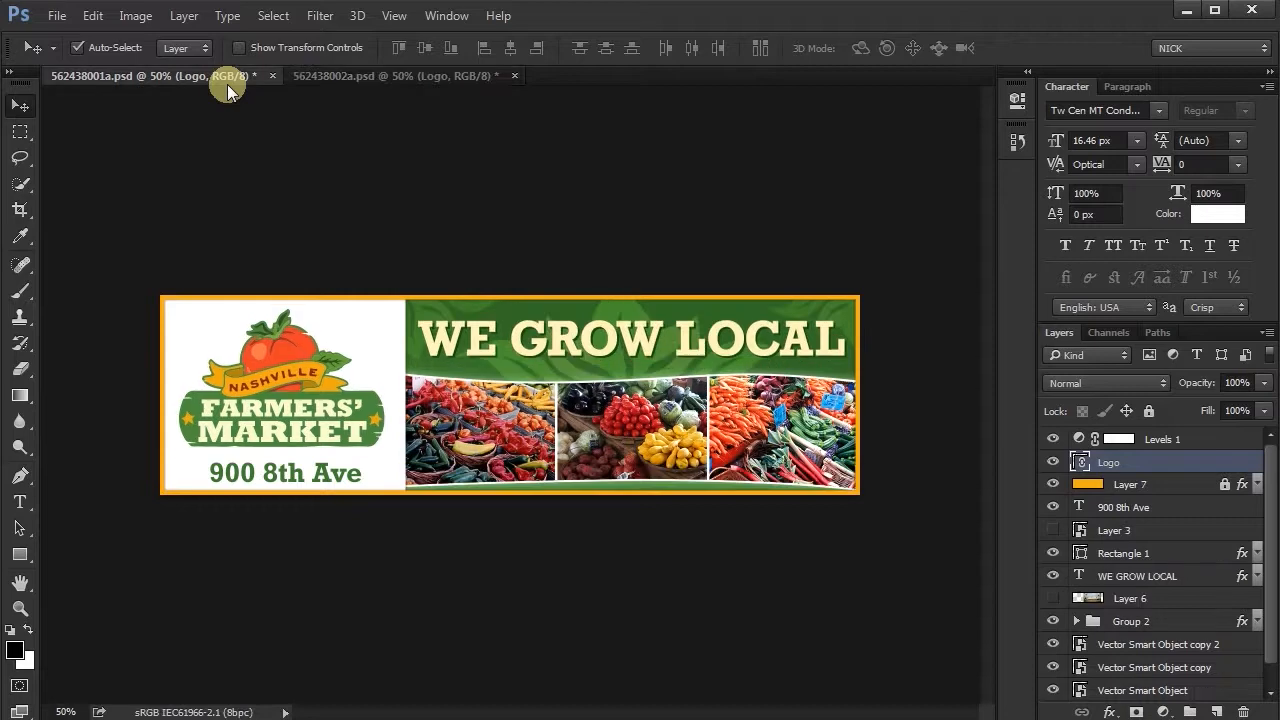
- Save 562438001a.psd and reopen 562438003a.psd in Photoshop
key(ctrl+s)
key(alt+Tab)
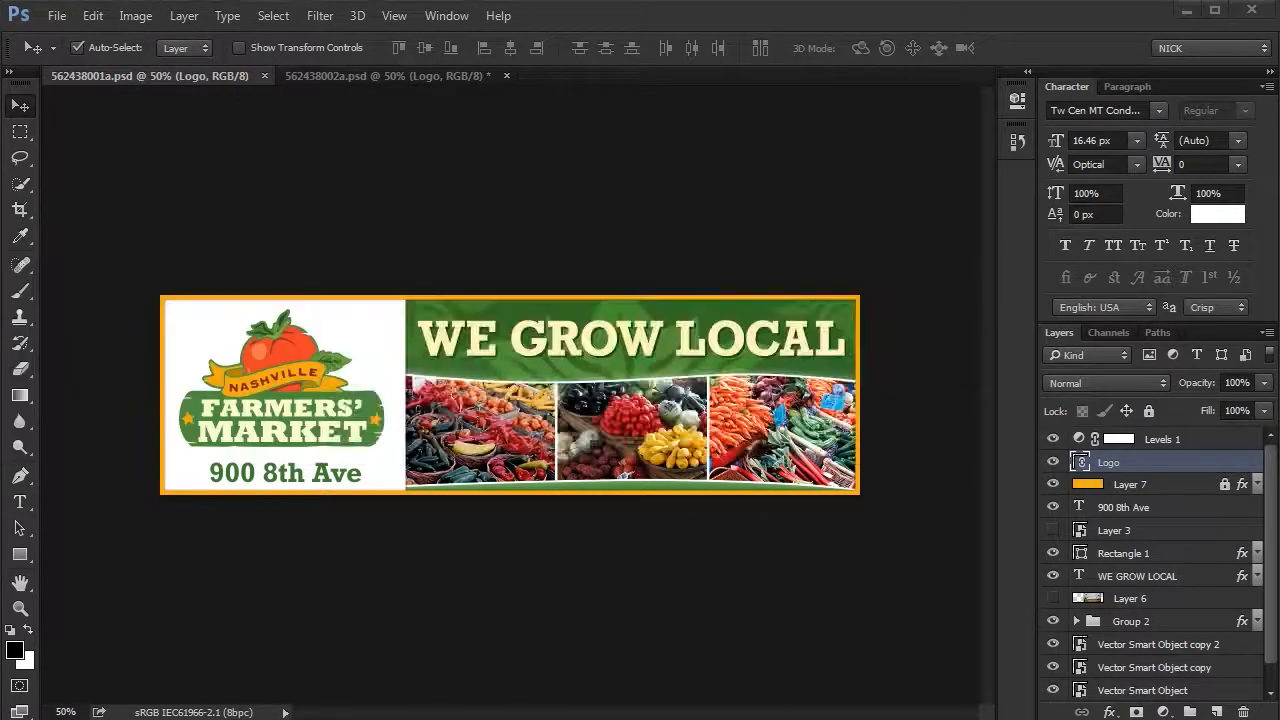
drag(607, 226, 589, 29)
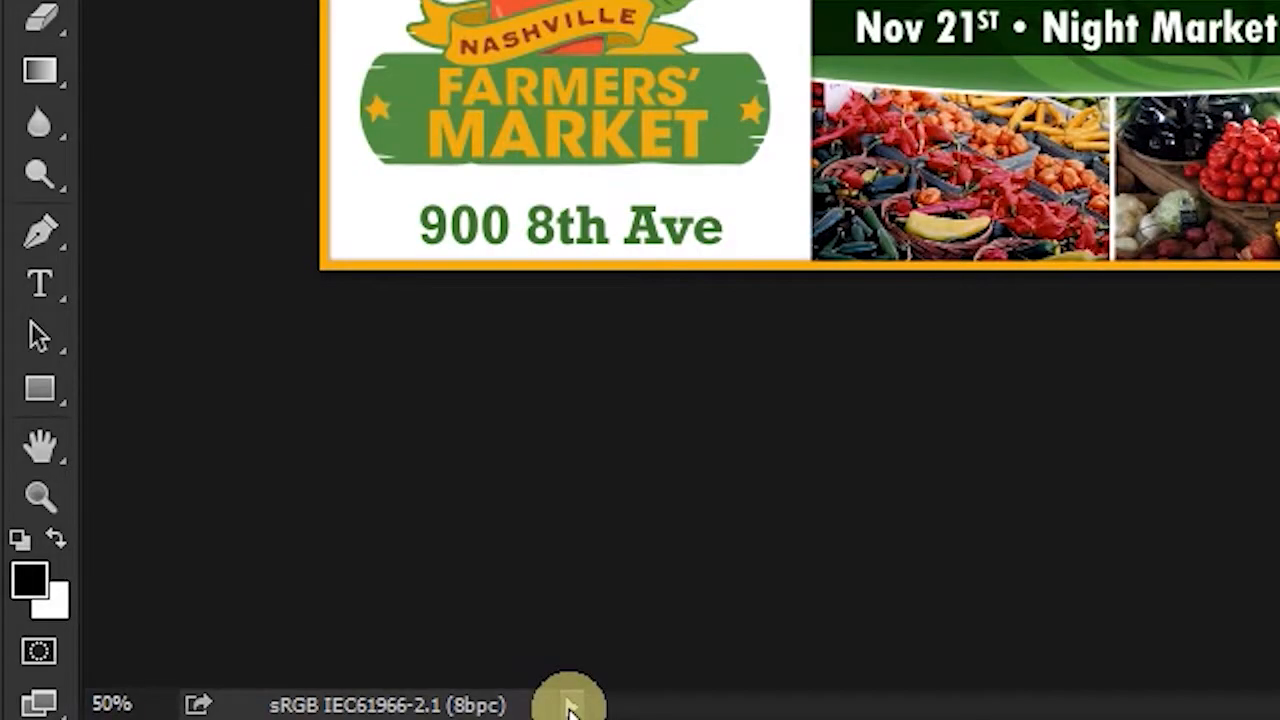
- Set the document status read-out to Smart Objects, then update the Logo layer's modified linked content in 562438003a.psd and save
click(570, 706)
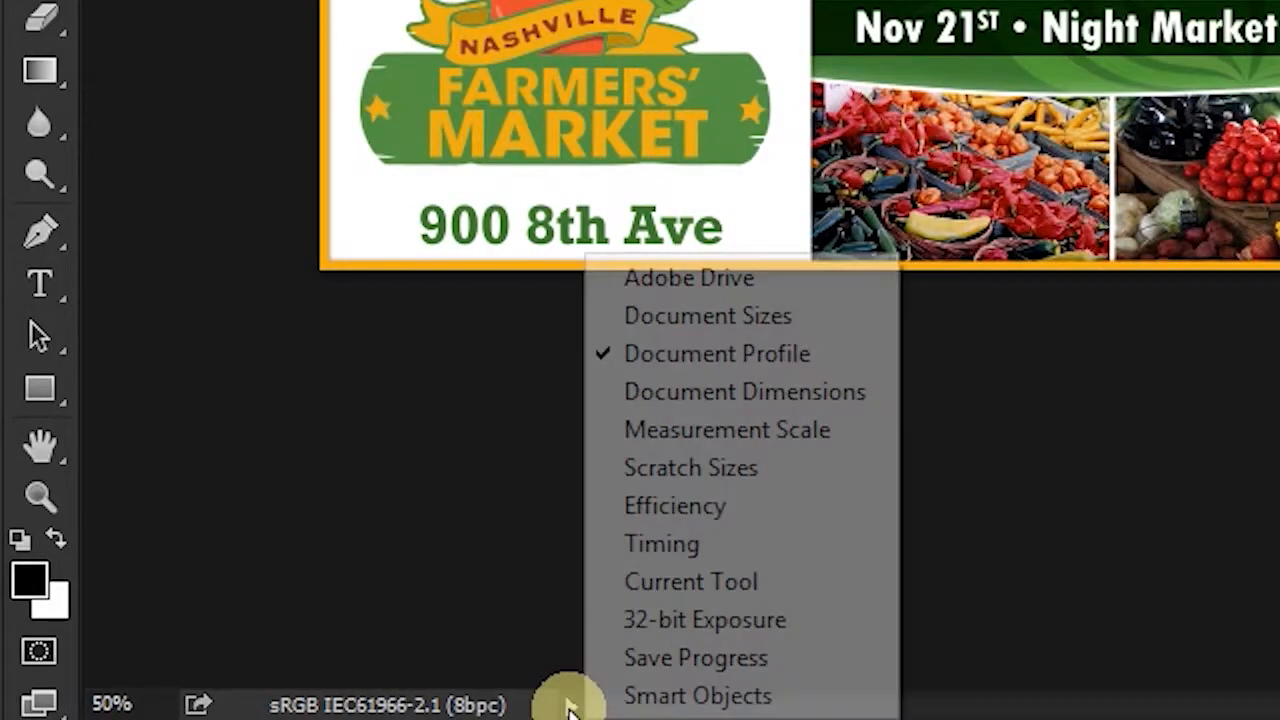
click(633, 700)
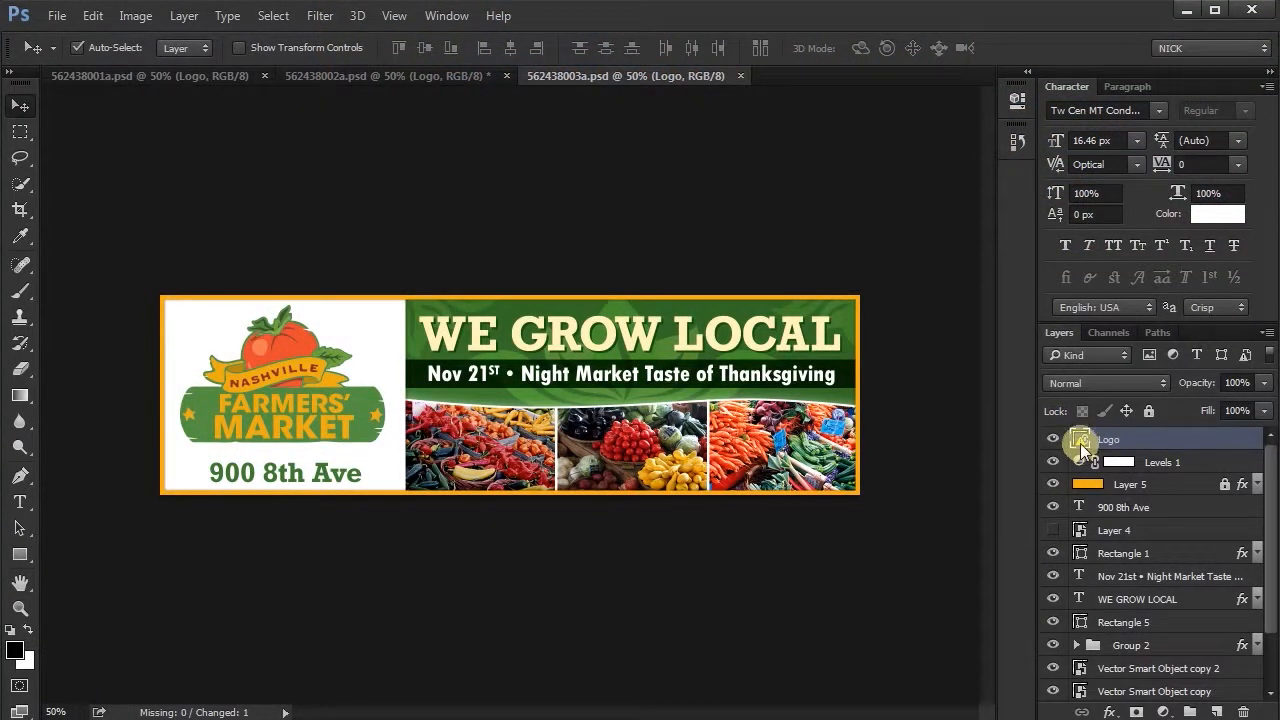
right_click(1085, 450)
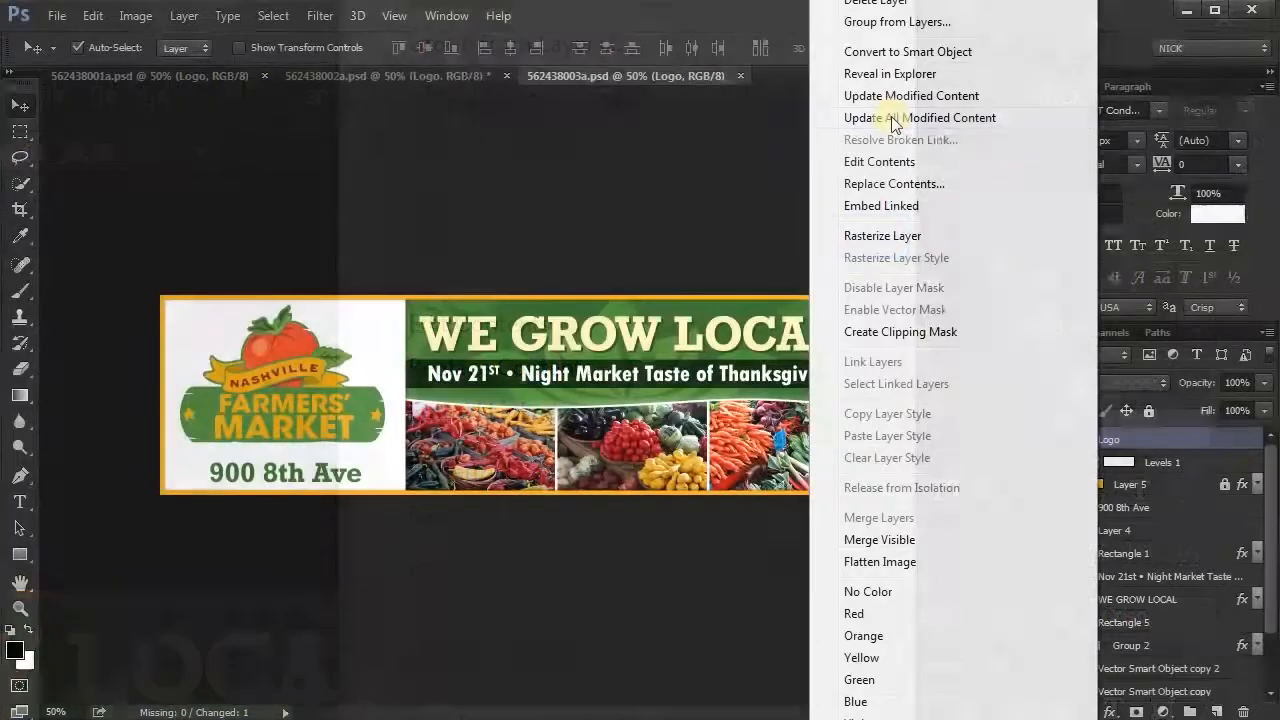
click(503, 235)
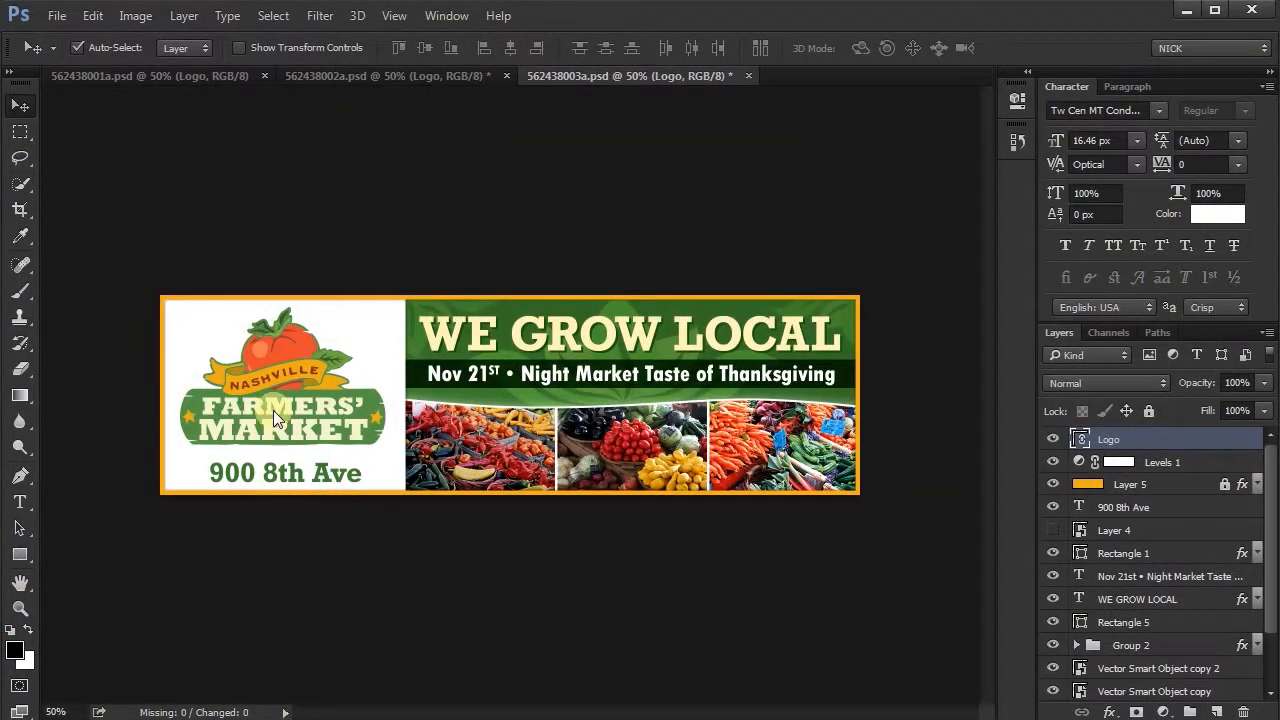
key(ctrl+s)
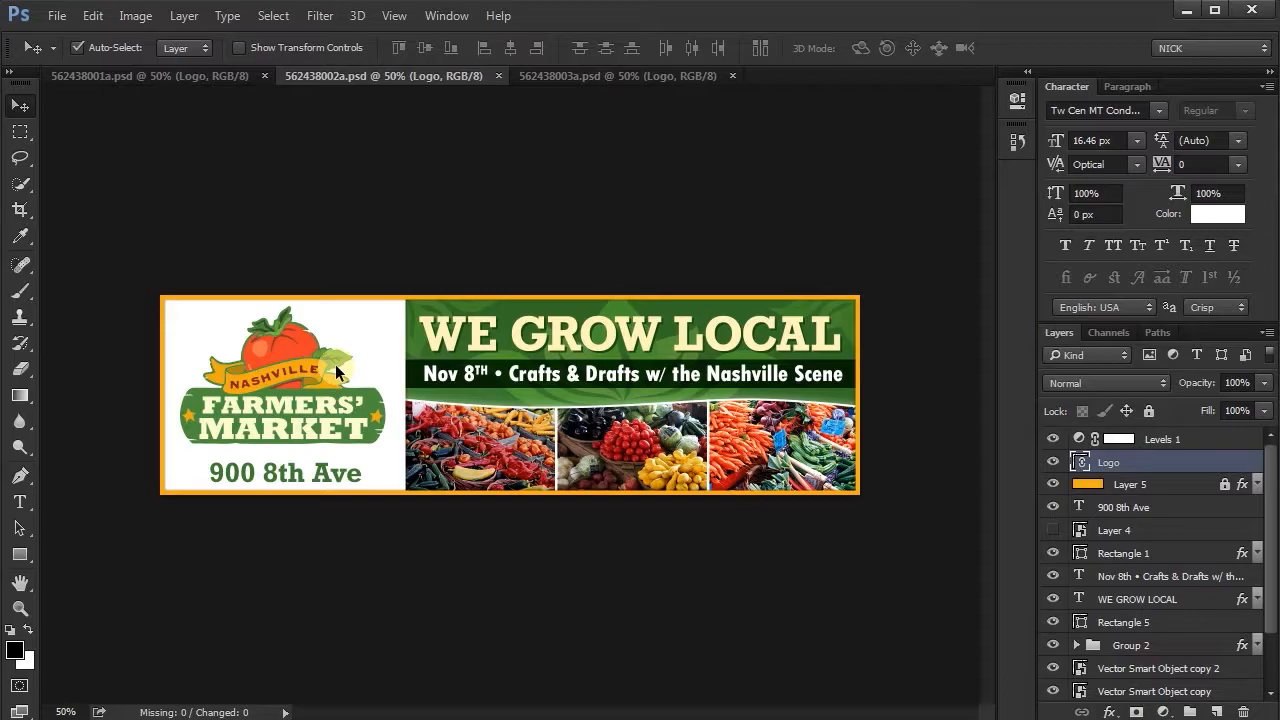
- View Logo.ai in Illustrator, return to Photoshop, and embed the linked Logo layer in 562438002a.psd, saving the file
key(alt+Tab)
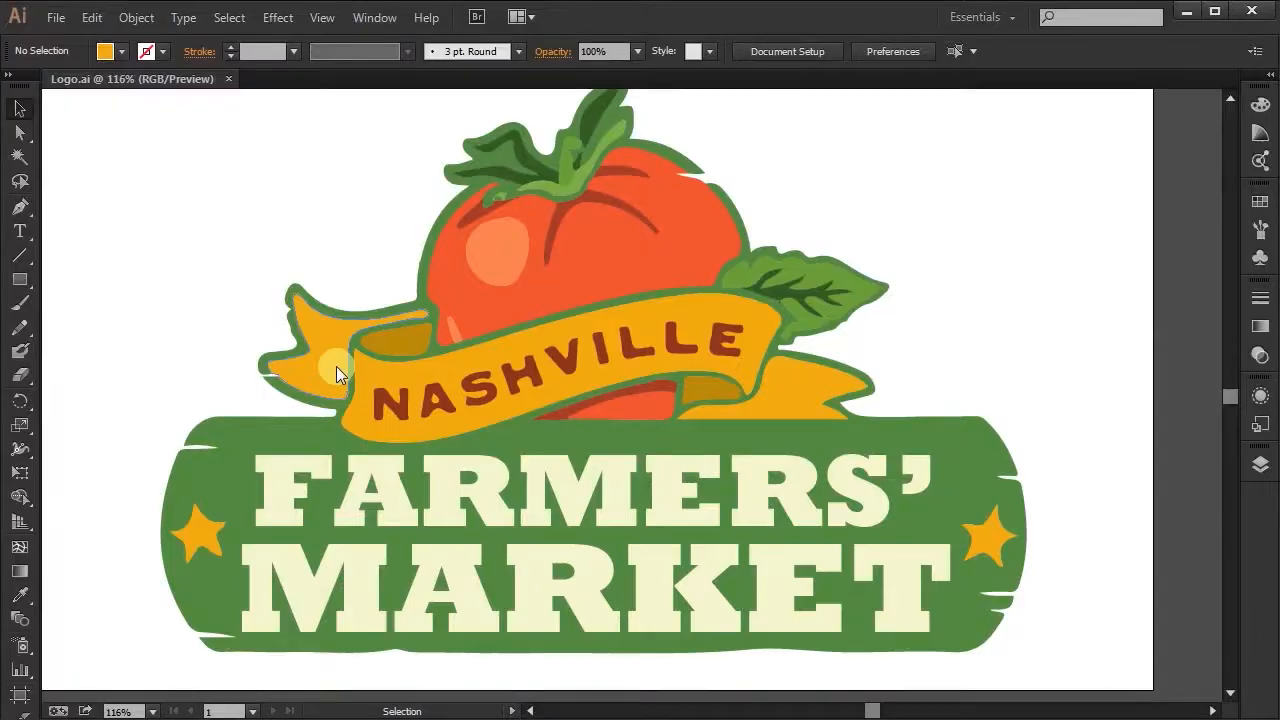
key(alt+Tab)
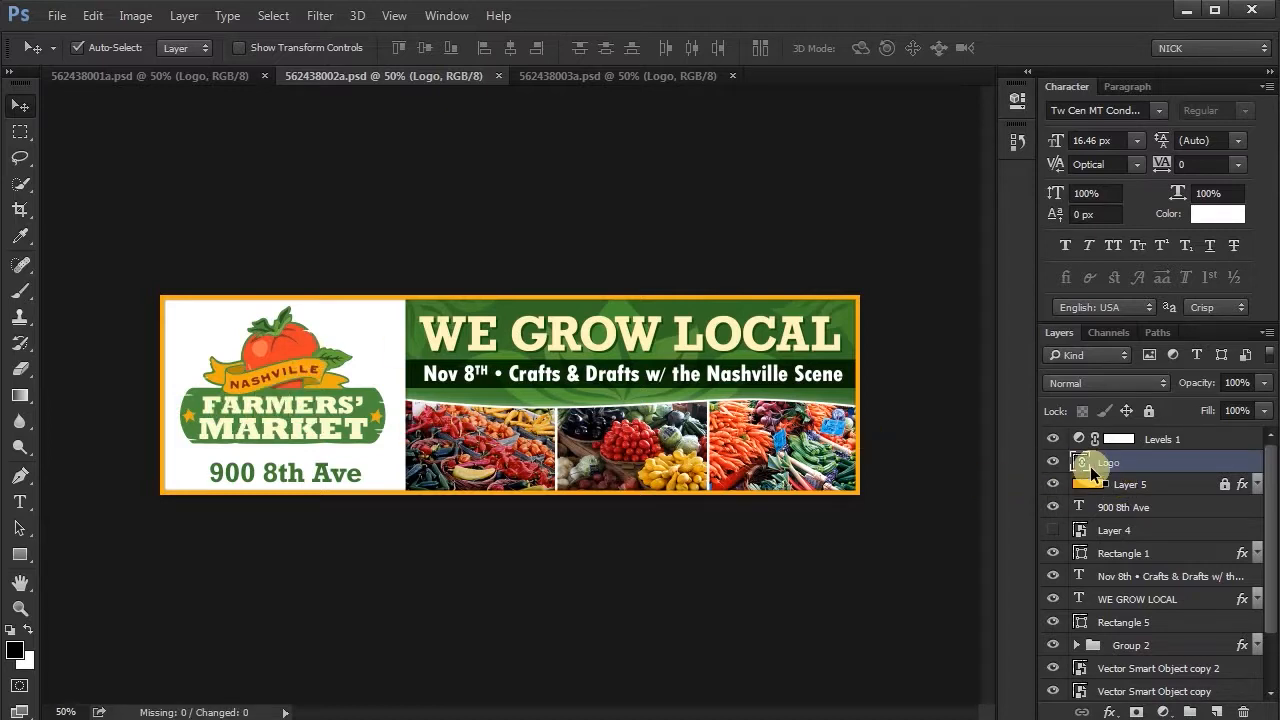
click(1017, 100)
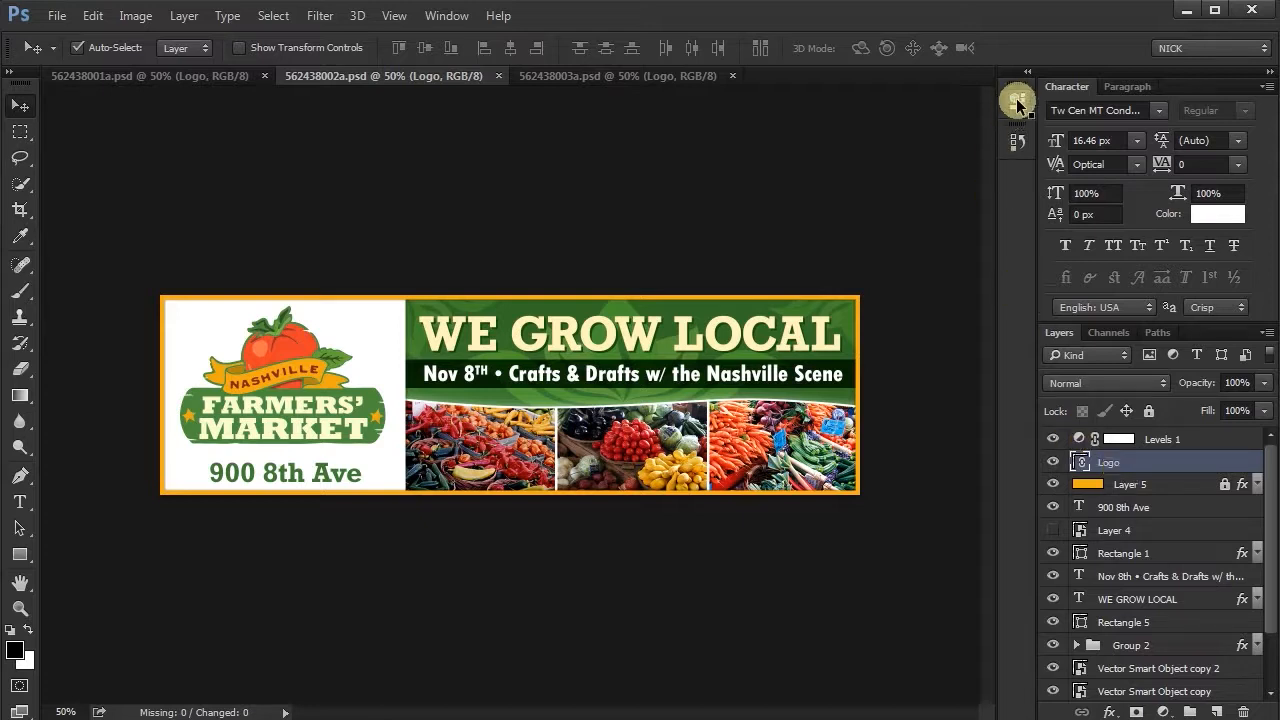
click(831, 285)
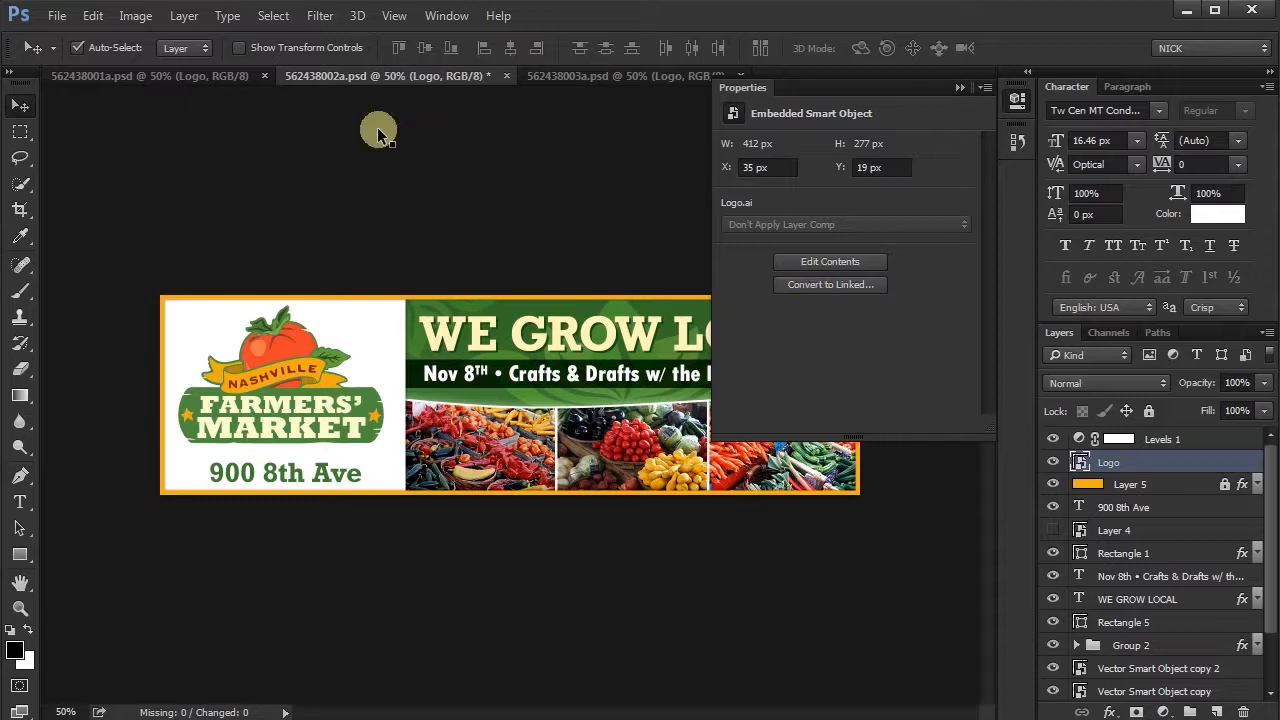
key(ctrl+s)
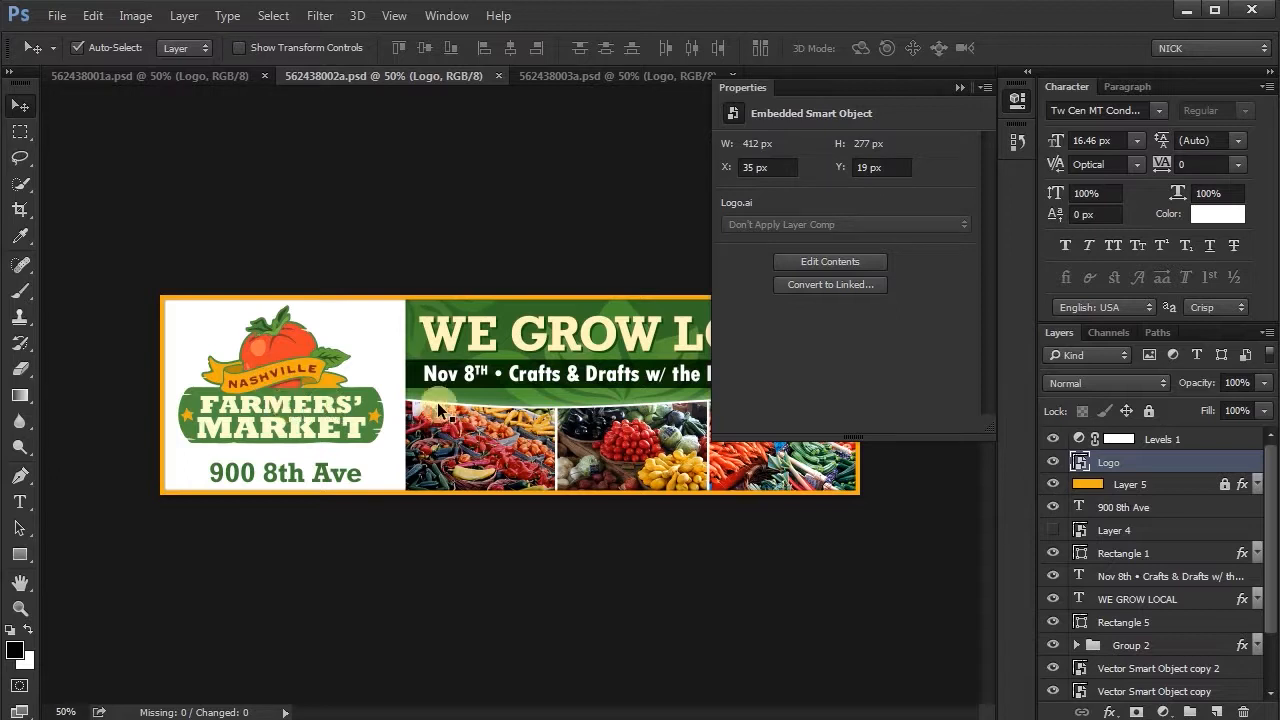
- Embed the linked Logo Smart Object in 562438003a.psd and in 562438001a.psd
click(615, 77)
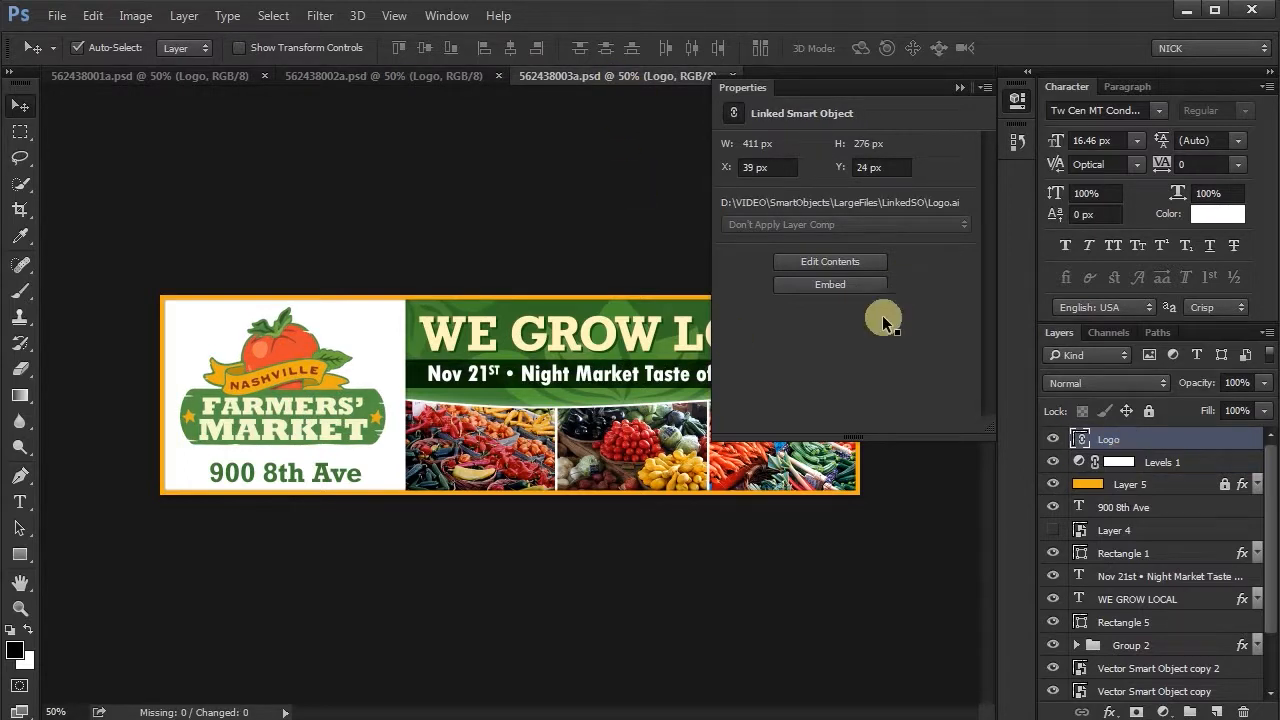
click(857, 286)
click(192, 76)
click(834, 286)
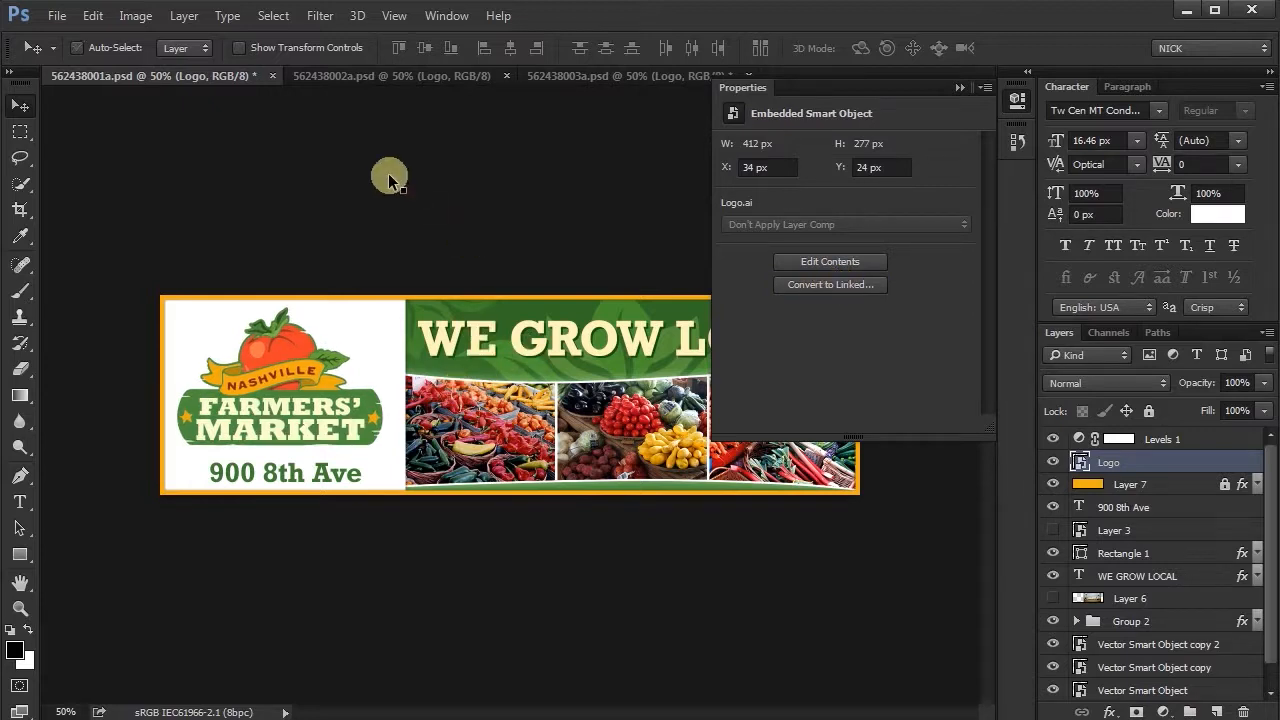
- Open the contents of 562438003a.psd's embedded Logo layer in Illustrator, discarding outside changes to preserve Illustrator editing capabilities
click(543, 84)
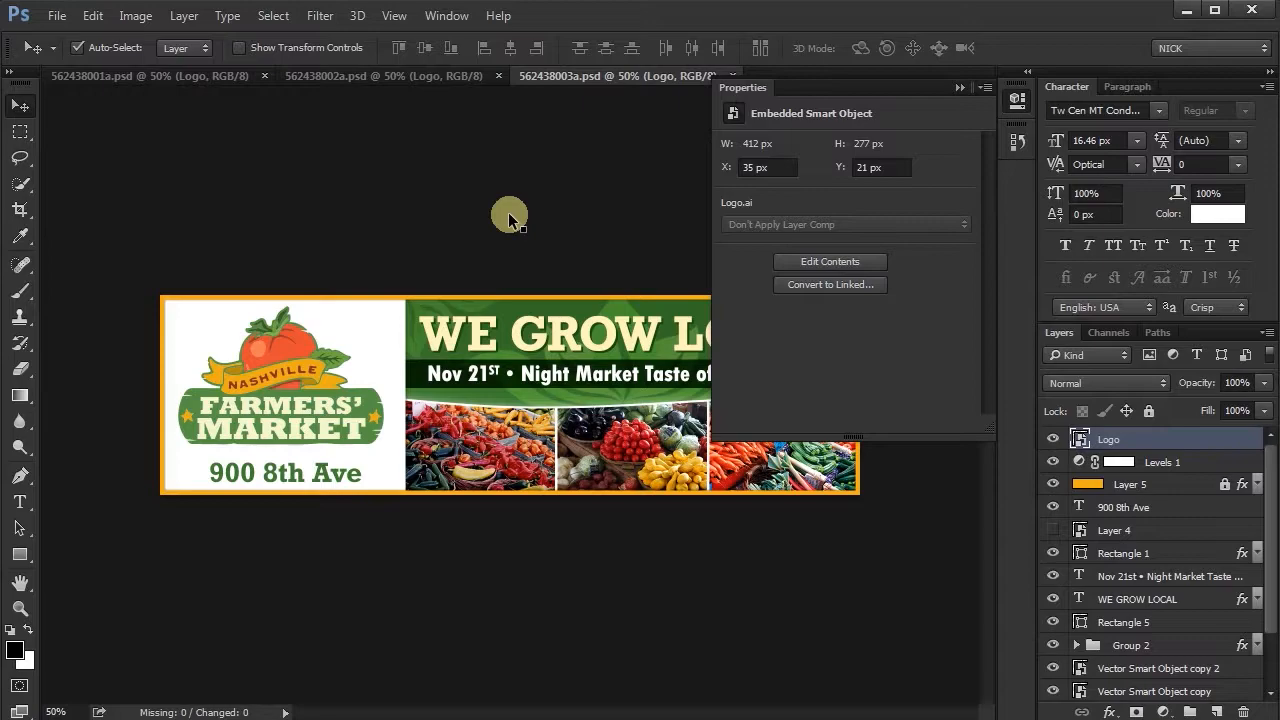
double_click(1080, 440)
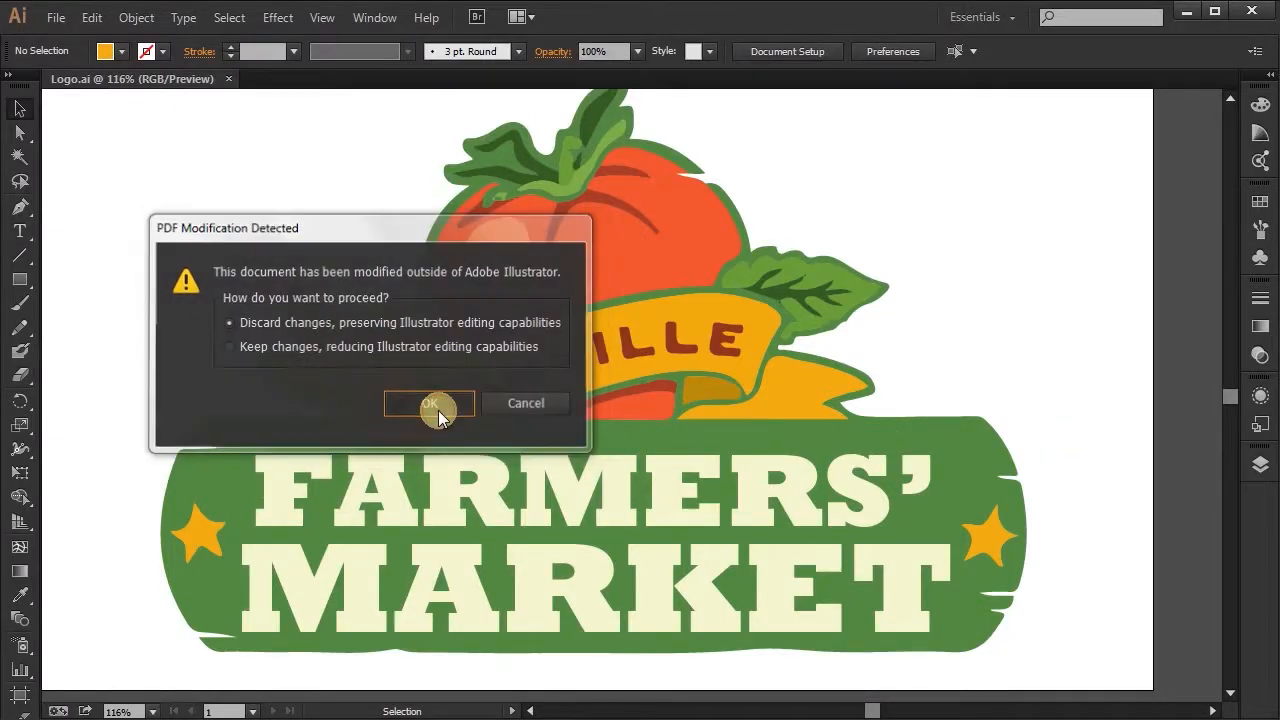
click(438, 408)
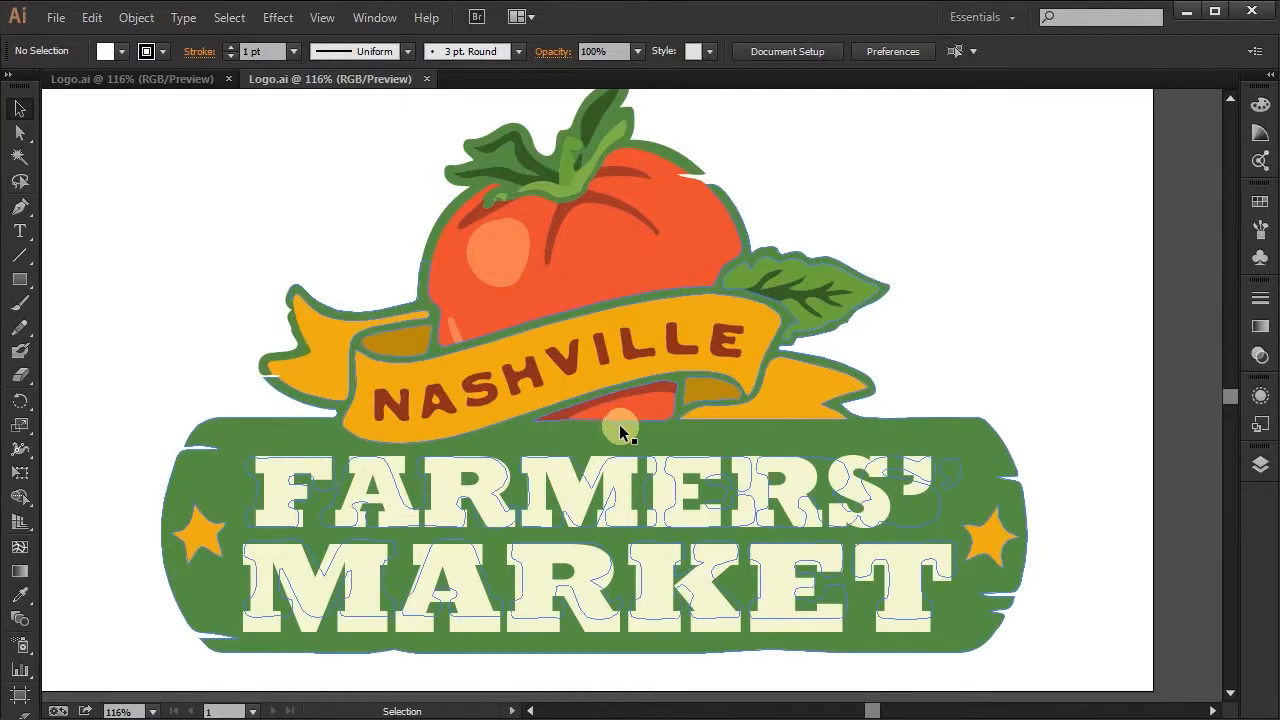